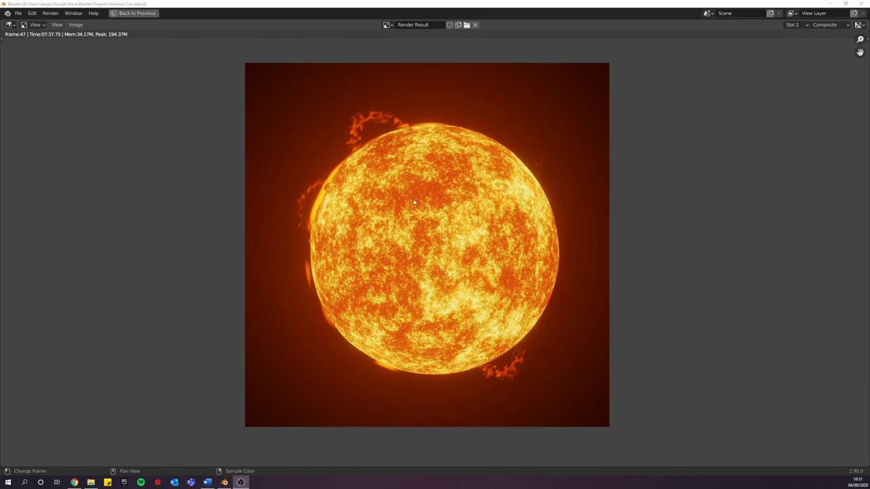
Step: Close the finished render and view the sun scene outside the camera in solid shading with viewport overlays shown
key("Escape")
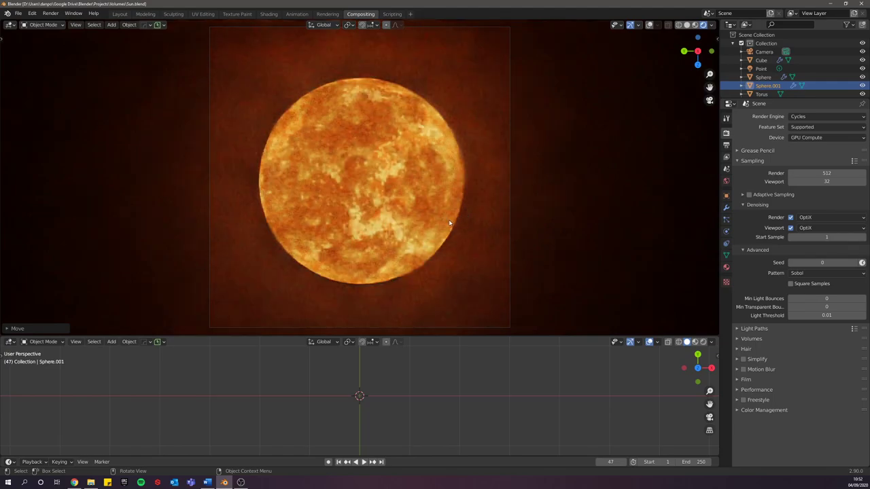
key("KP_0")
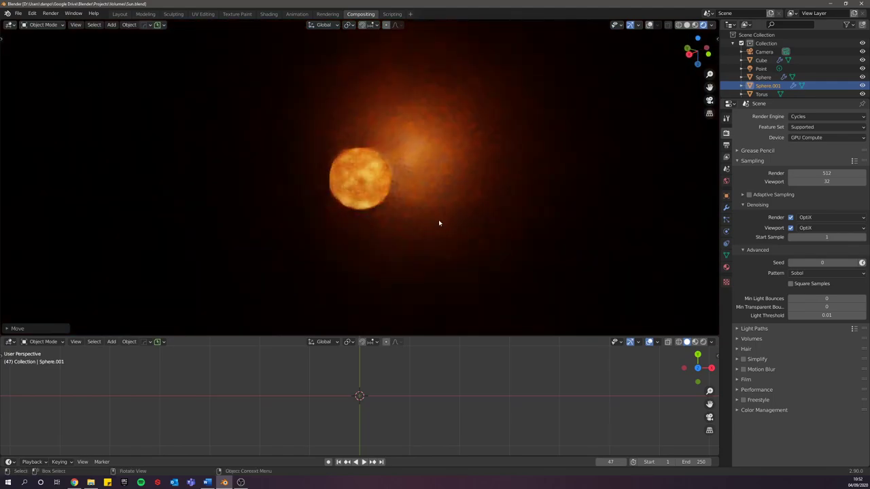
key("z")
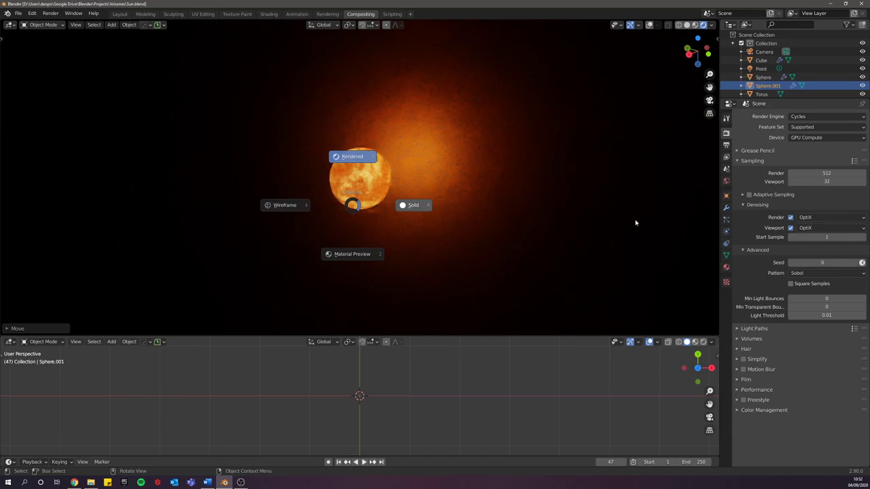
left_click(635, 224)
middle_click_drag(476, 195, 442, 201)
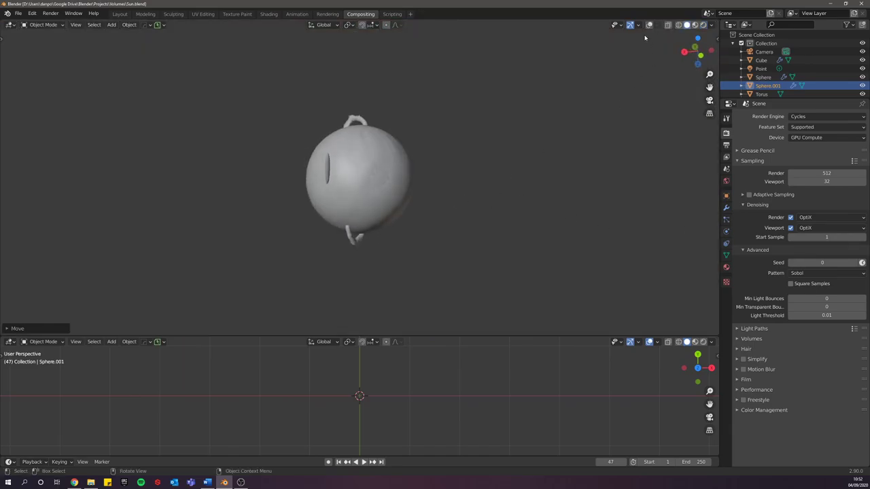
left_click(648, 26)
middle_click_drag(315, 229, 398, 225)
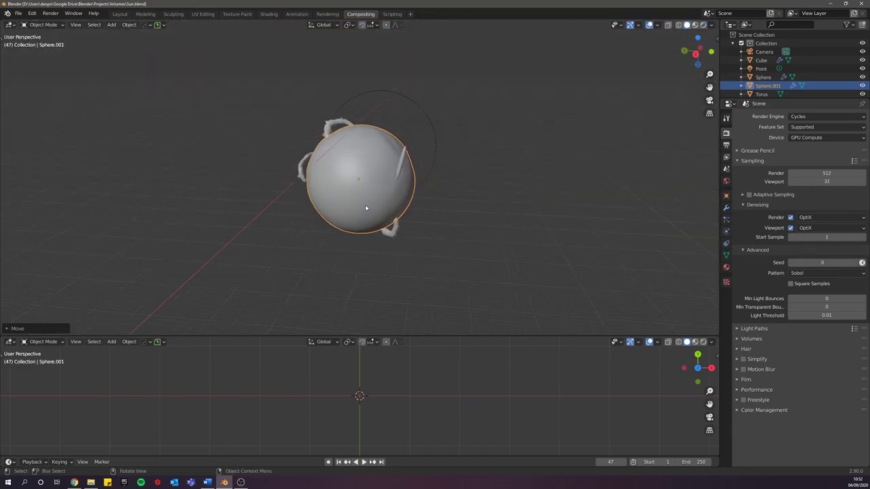
Step: Move the two sun spheres apart to expose the flare pieces and the point light between them
key("g")
left_click(500, 214)
left_click(385, 202)
key("g")
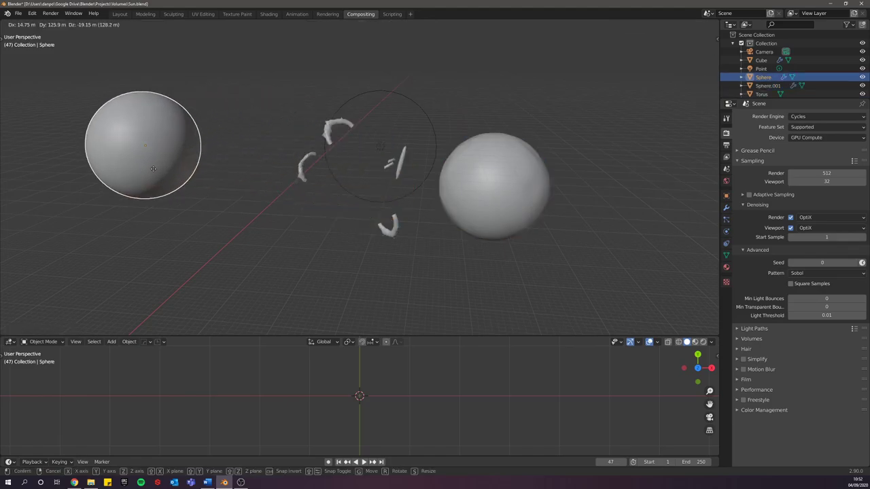
left_click(144, 207)
scroll(335, 147, "up", 3)
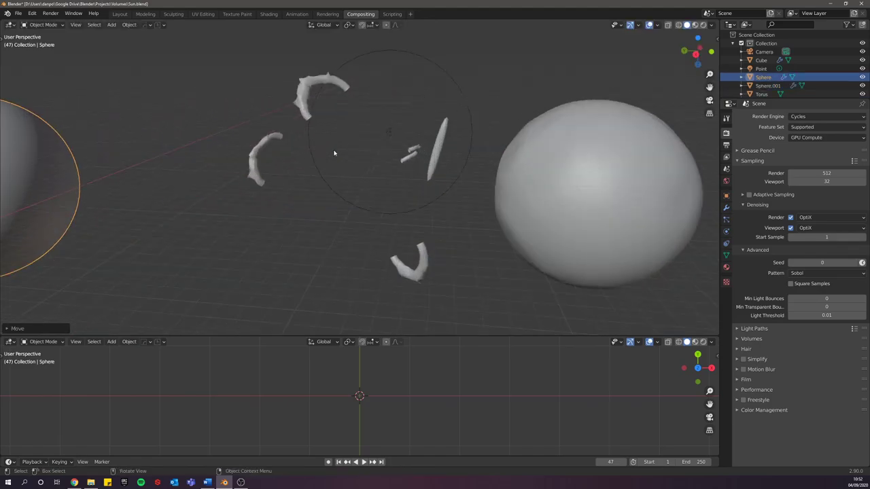
left_click(306, 114)
middle_click_drag(331, 177, 281, 158)
left_click(275, 152)
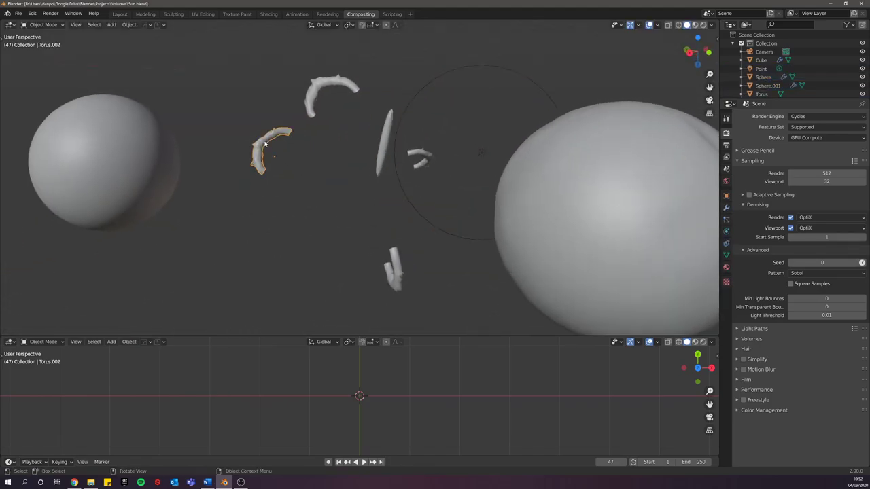
key("g")
key("Escape")
left_click(481, 153)
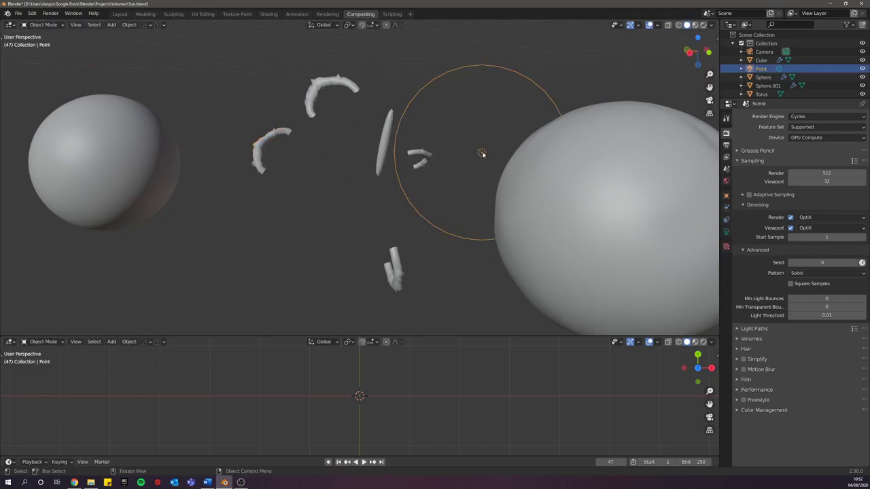
Step: Undo the sphere moves and selections to restore the original sun arrangement
key("ctrl+z")
key("ctrl+z")
key("ctrl+z")
key("ctrl+z")
key("ctrl+z")
key("ctrl+z")
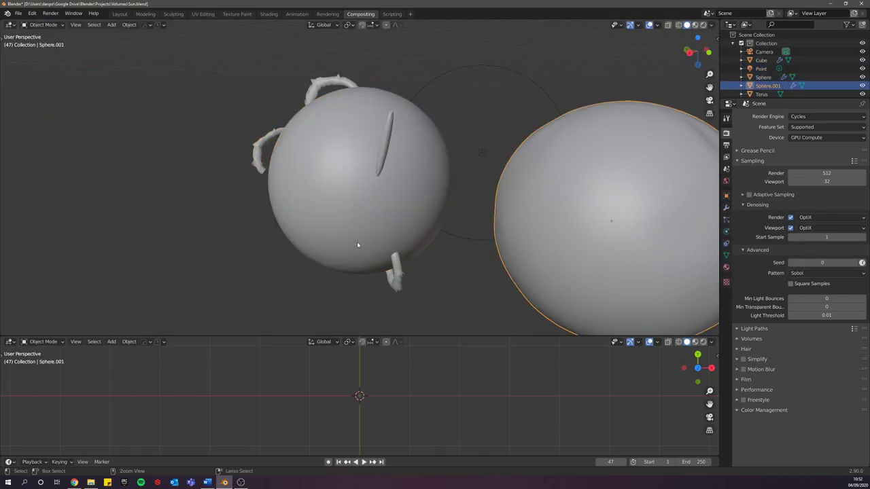
Step: View the sun through the camera in rendered shading with the world settings displayed, and save the file
key("KP_0")
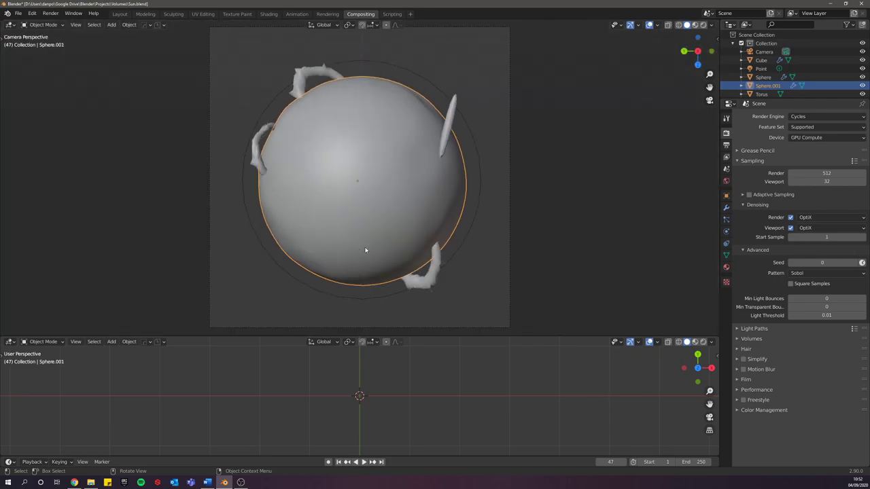
key("z")
left_click(366, 204)
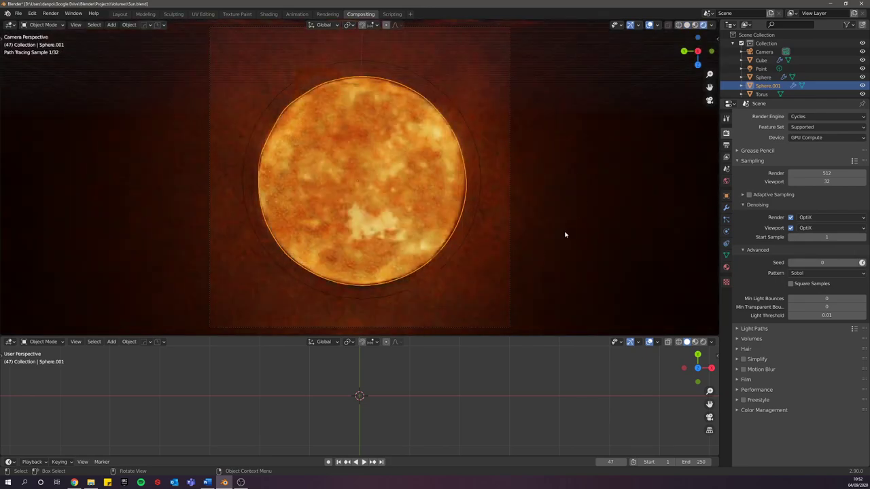
left_click(725, 180)
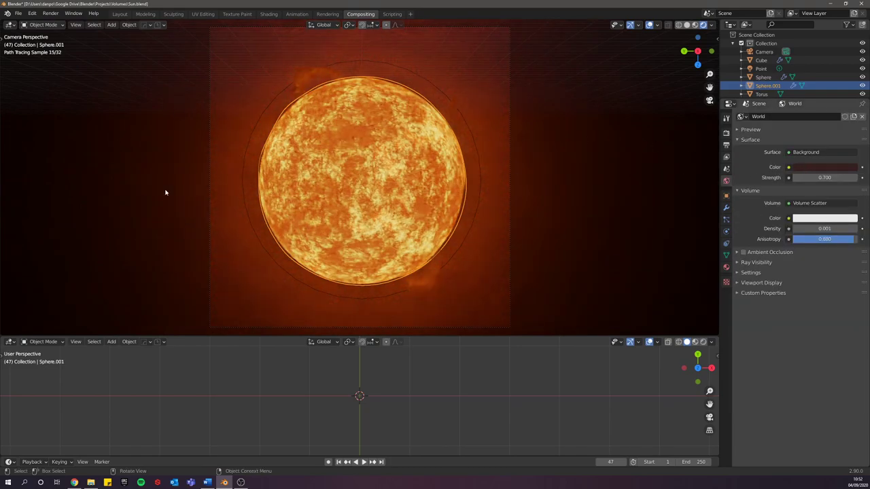
key("ctrl+s")
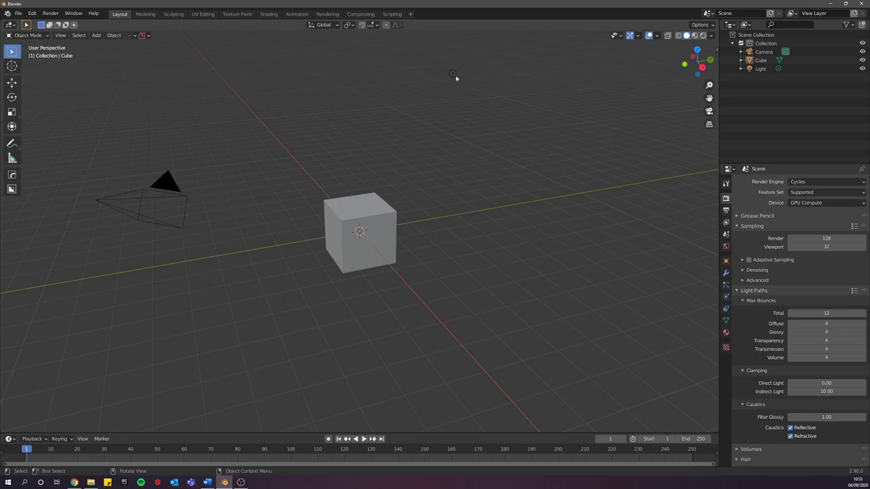
Step: Delete the default camera, cube and light from the new scene
scroll(408, 245, "down", 4)
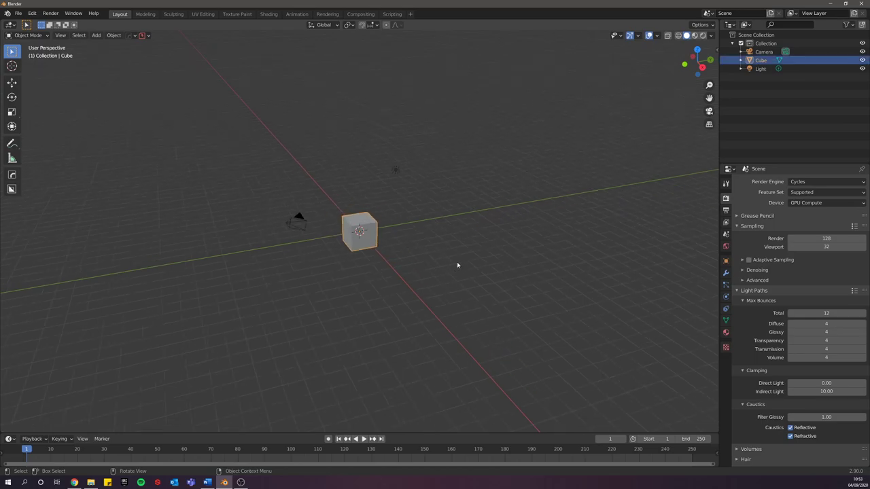
left_click_drag(497, 326, 241, 145)
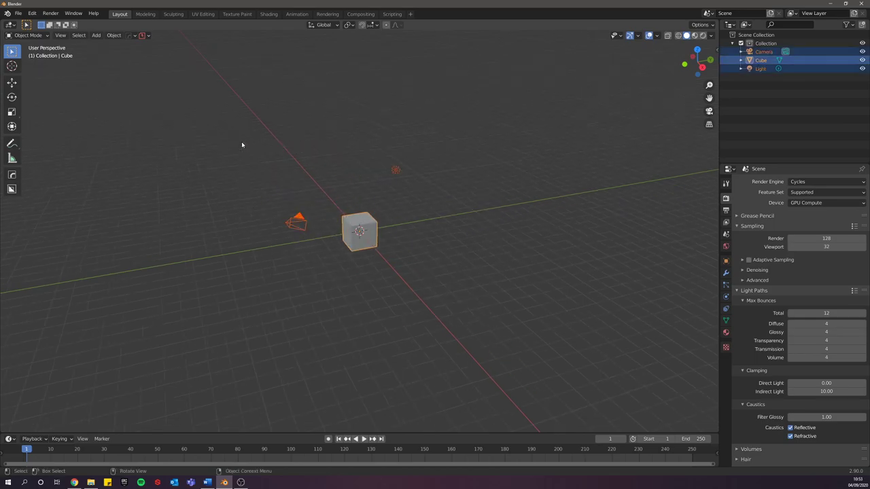
key("x")
left_click(344, 210)
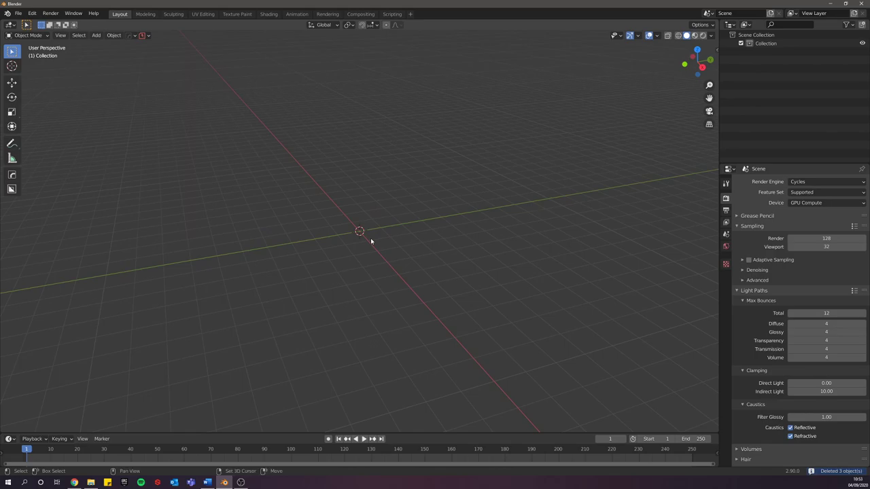
Step: Add a UV sphere at the world origin with 16 segments
key("shift+a")
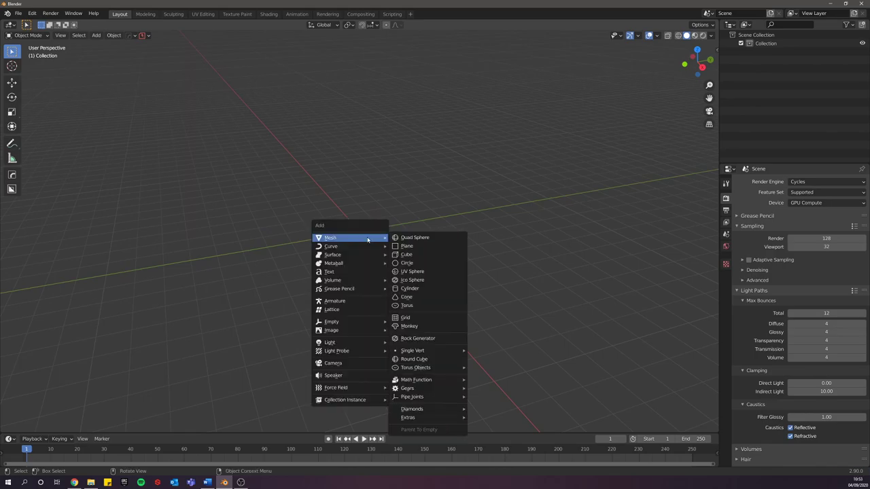
left_click(422, 273)
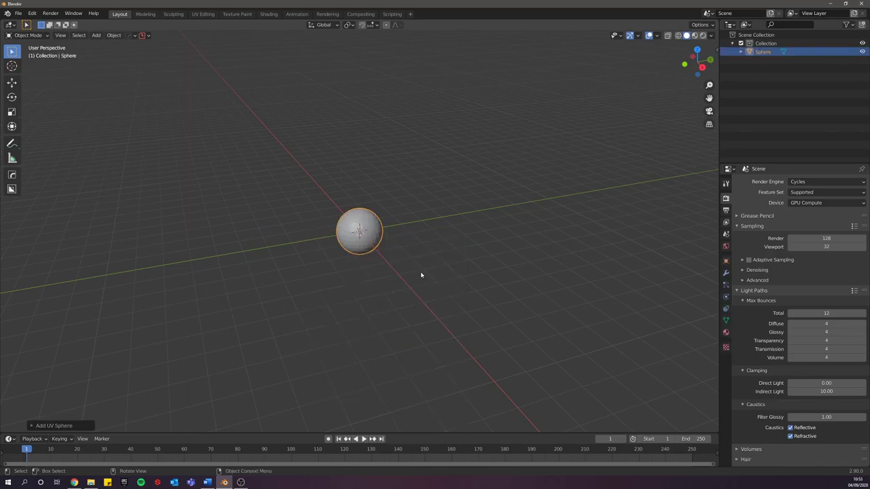
left_click(34, 426)
left_click(116, 334)
type("16")
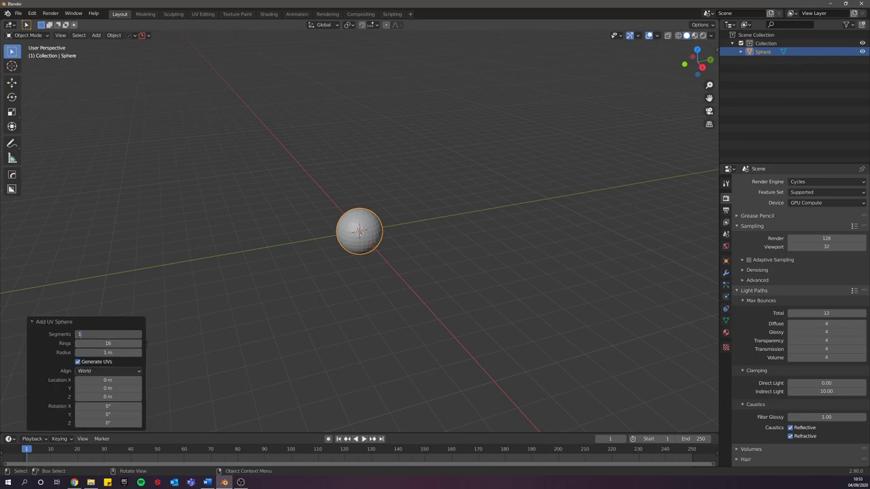
key("Return")
Step: Set the new UV sphere's ring count to 8
left_click(125, 343)
type("18")
key("Return")
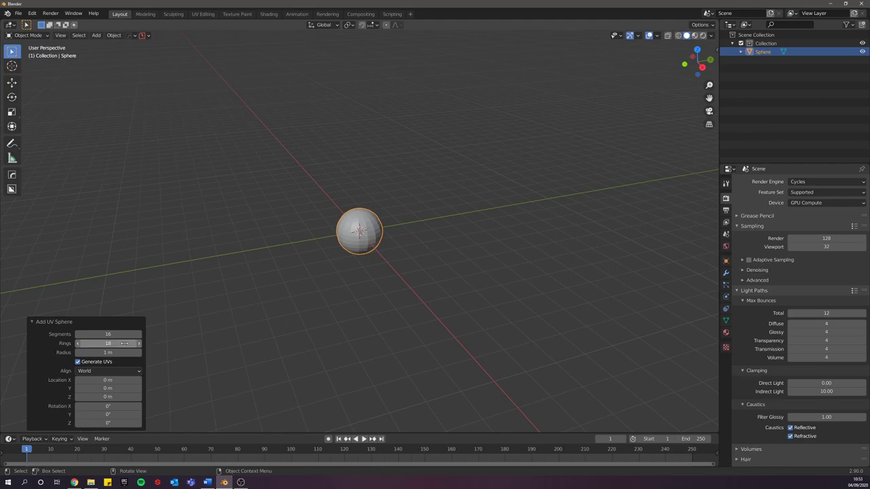
left_click(124, 343)
type("8")
key("Return")
Step: Apply smooth shading to the sphere and deselect it to check its surface
right_click(344, 250)
scroll(337, 265, "up", 5)
middle_click_drag(349, 287, 399, 308)
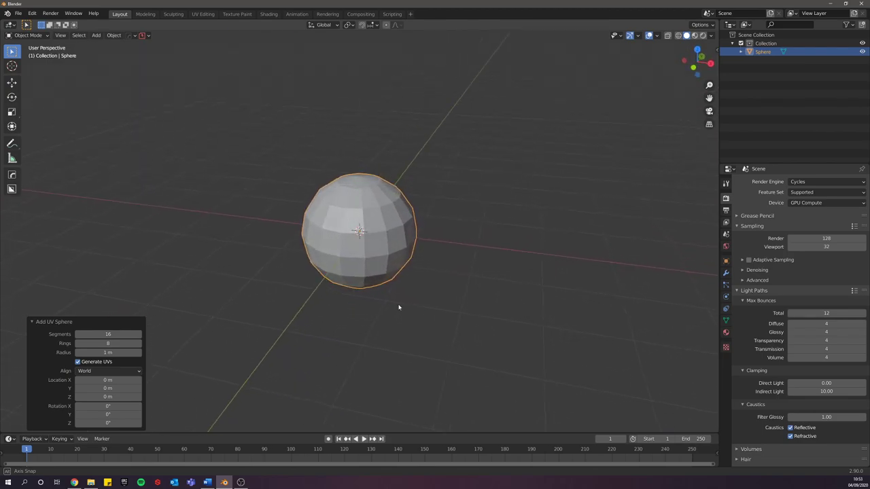
right_click(377, 254)
right_click(354, 224)
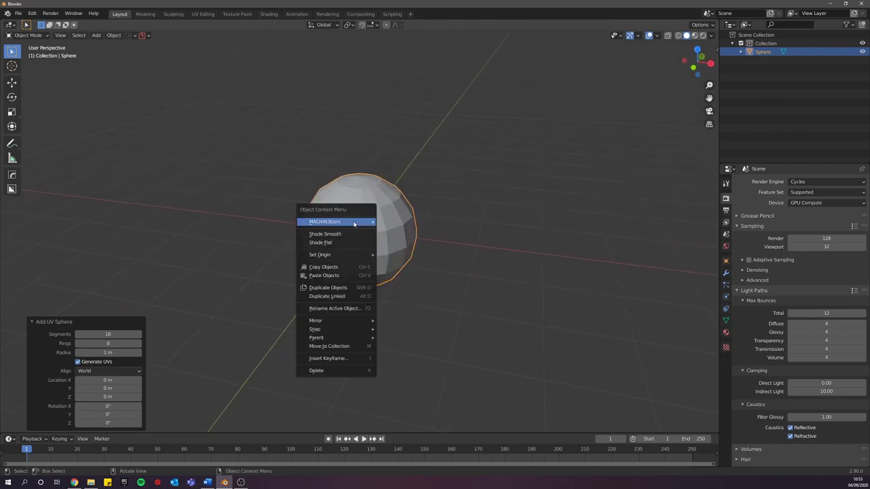
left_click(336, 234)
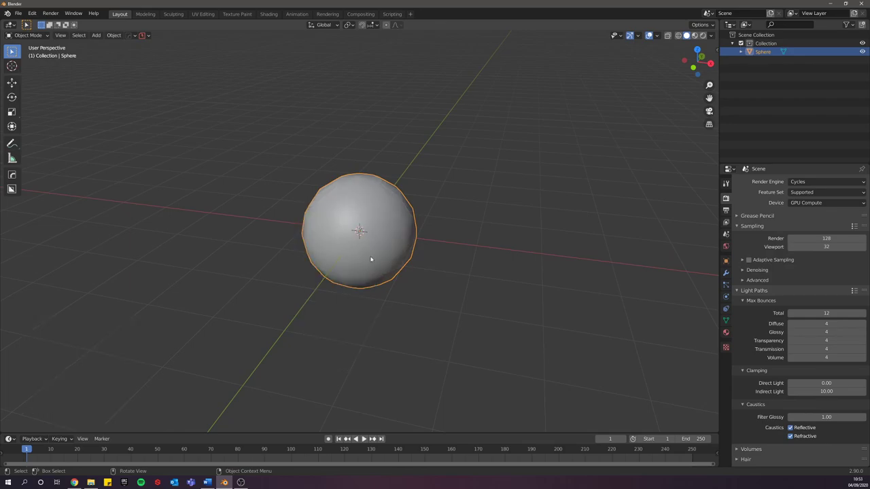
middle_click_drag(371, 259, 352, 237)
left_click(403, 342)
middle_click_drag(403, 341, 460, 303)
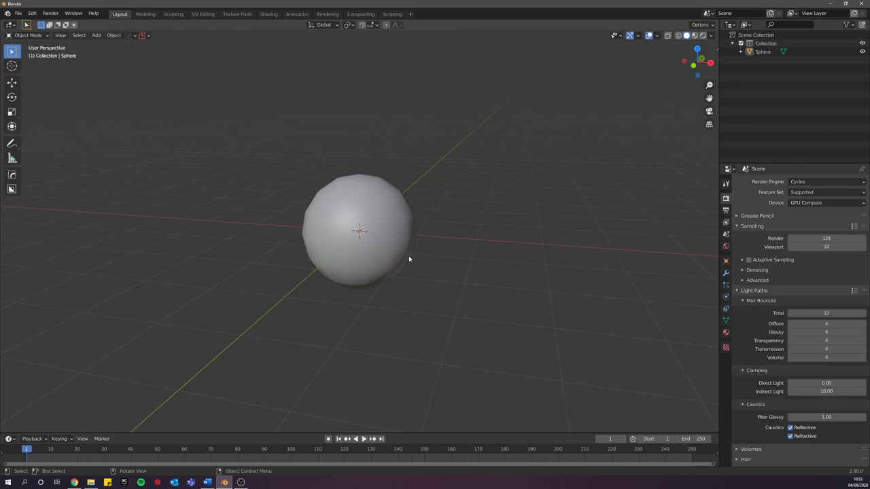
Step: Try Subdivision modifiers of level 1, 2 and 3 on the sphere, removing each one again
left_click(357, 220)
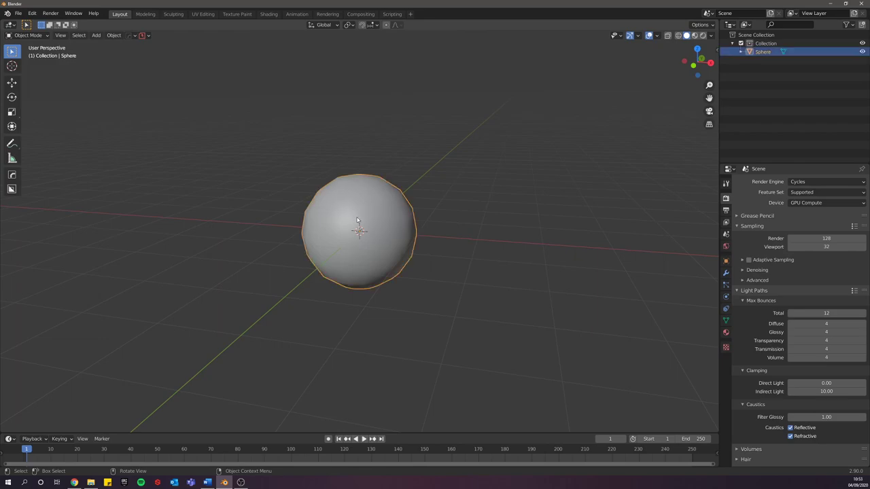
left_click(725, 273)
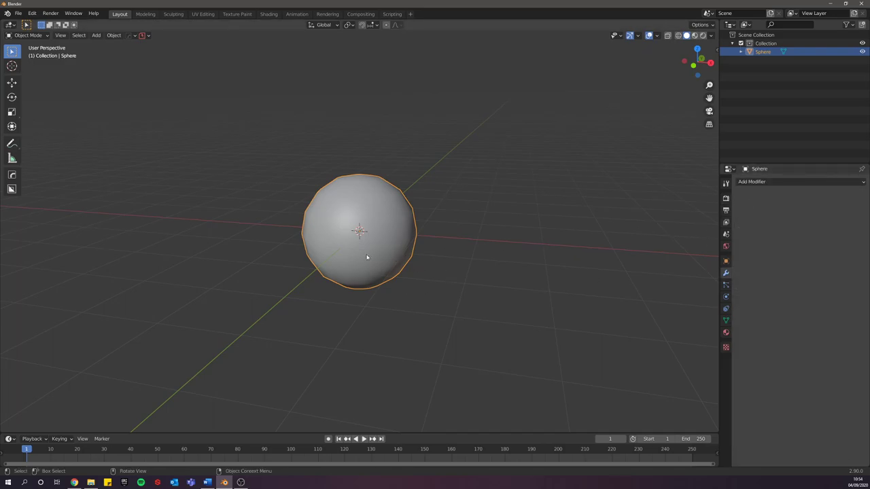
key("ctrl+1")
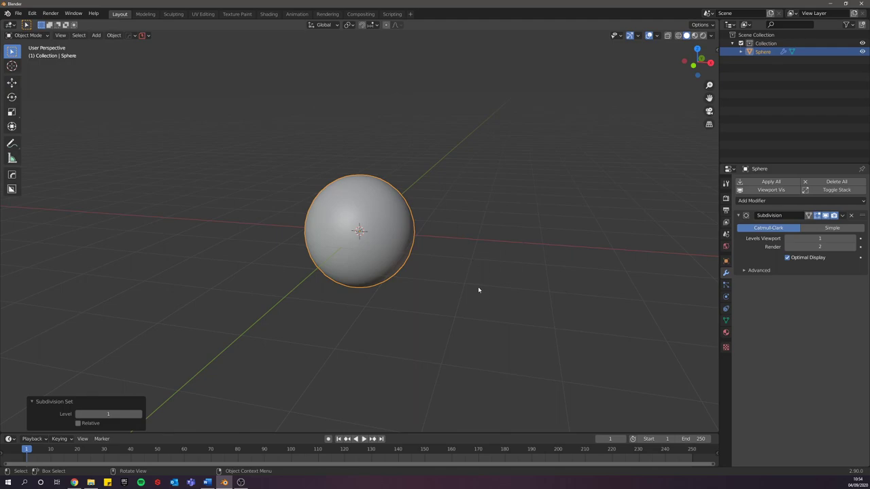
left_click(851, 215)
key("ctrl+2")
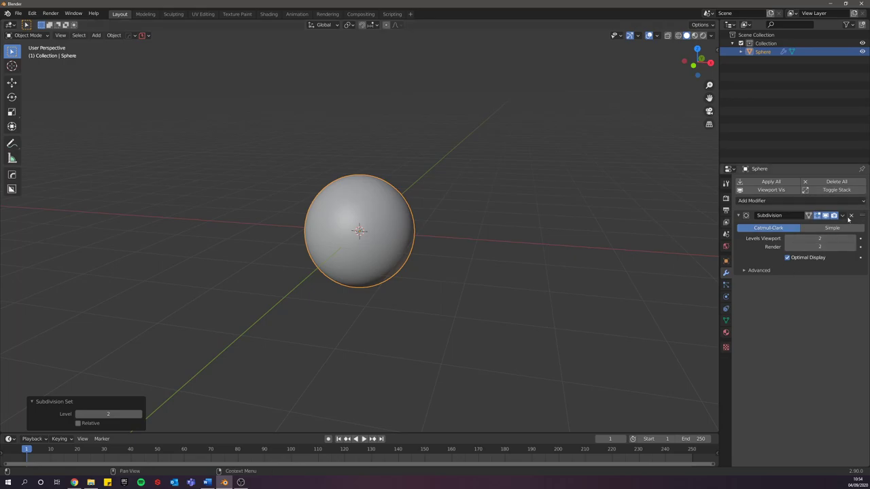
left_click(851, 215)
key("ctrl+3")
left_click(850, 216)
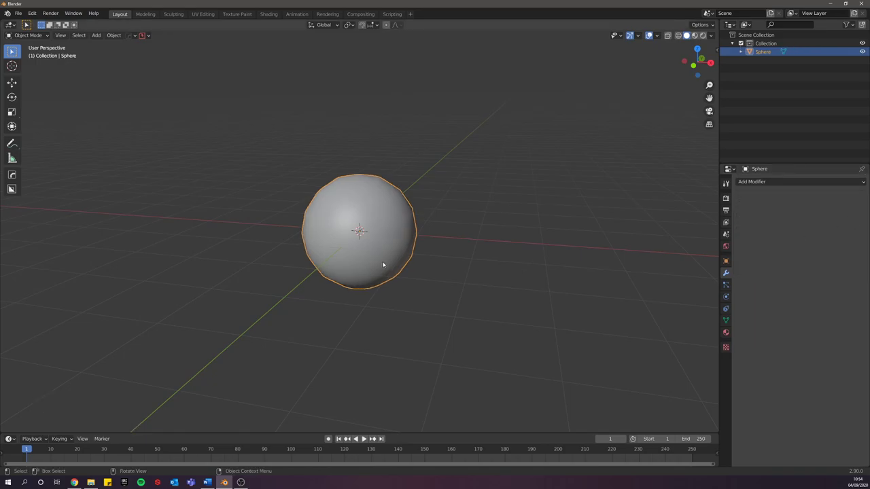
Step: Add a level 1 Subdivision modifier and a Displace modifier to the sphere
key("ctrl+1")
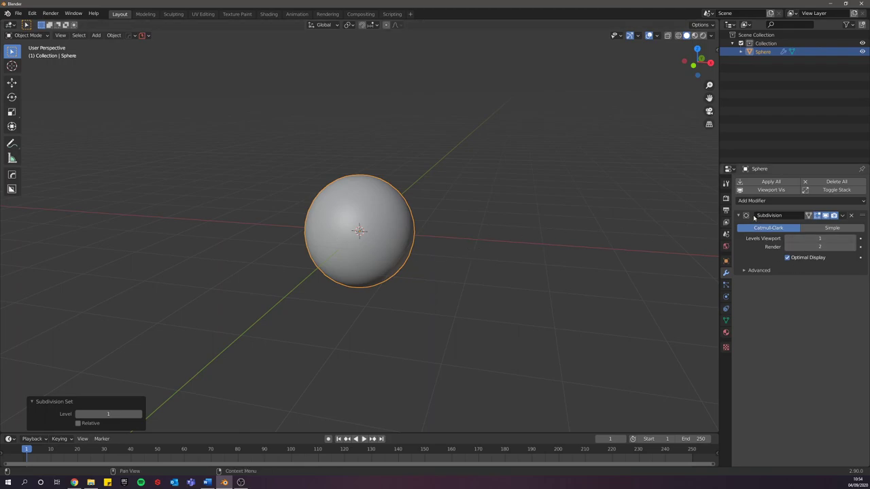
left_click(766, 201)
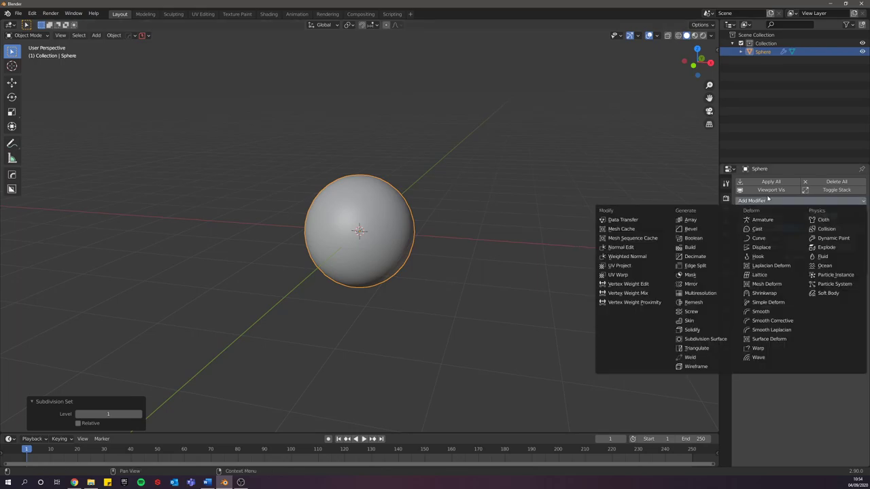
left_click(774, 253)
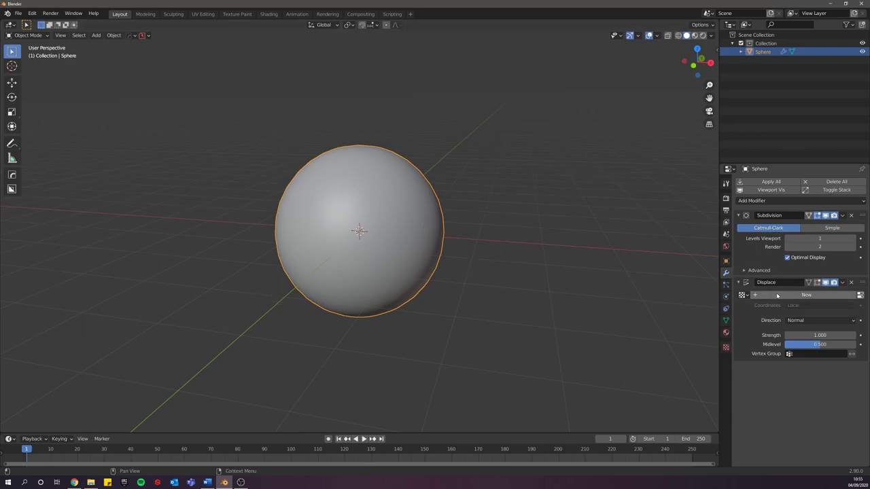
Step: Create a new texture for the Displace modifier and name it Sun Displacement
left_click(812, 295)
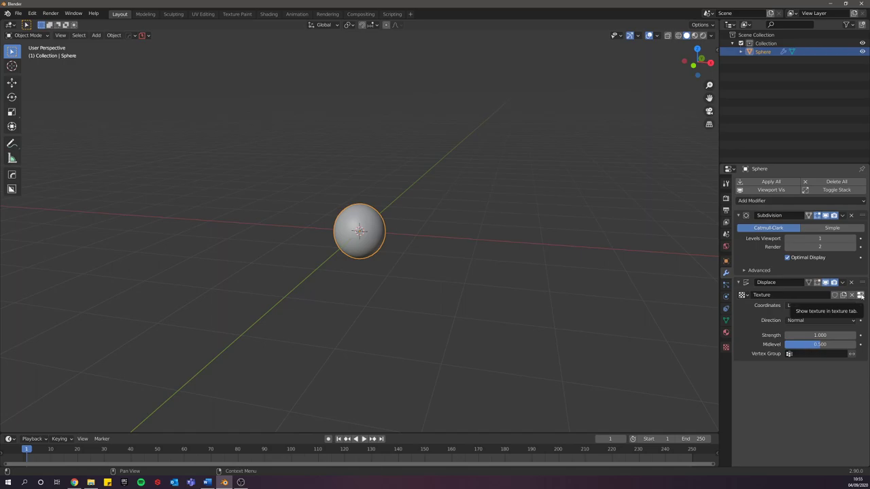
left_click(860, 294)
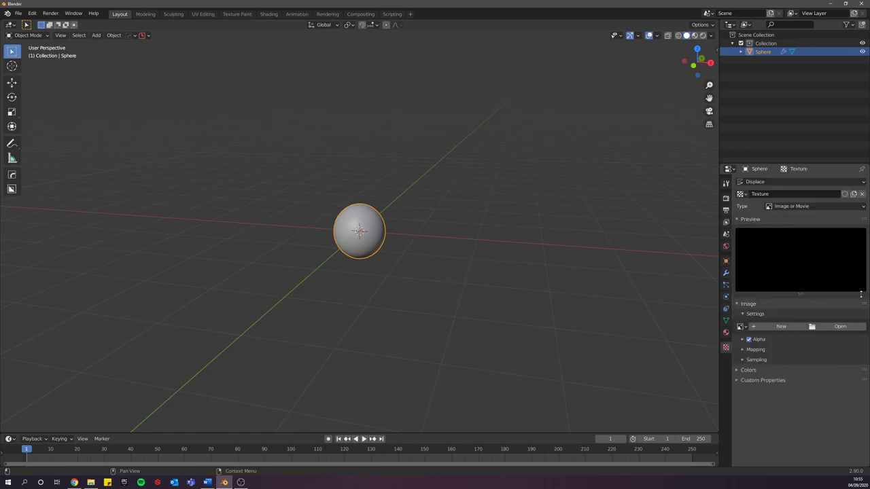
left_click(778, 195)
type("S")
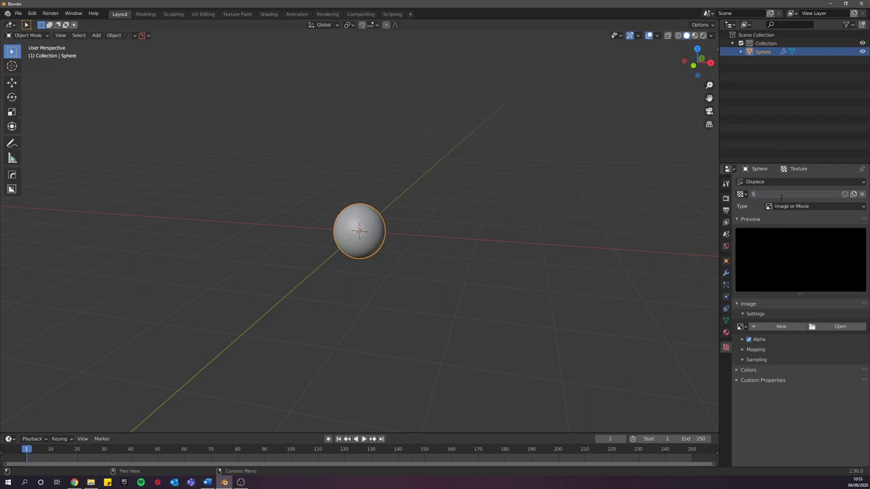
type("un Displacement")
key("Return")
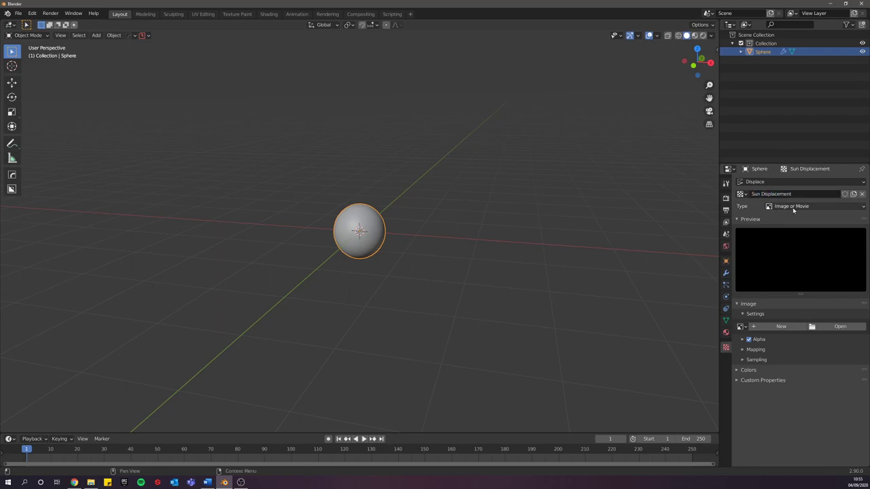
Step: Change the Sun Displacement texture's type to Clouds and inspect the displaced sphere
left_click(792, 206)
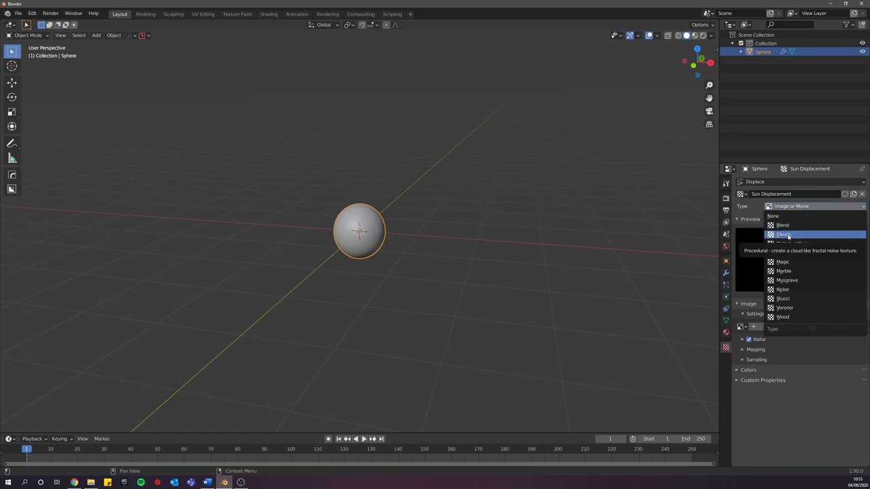
left_click(788, 235)
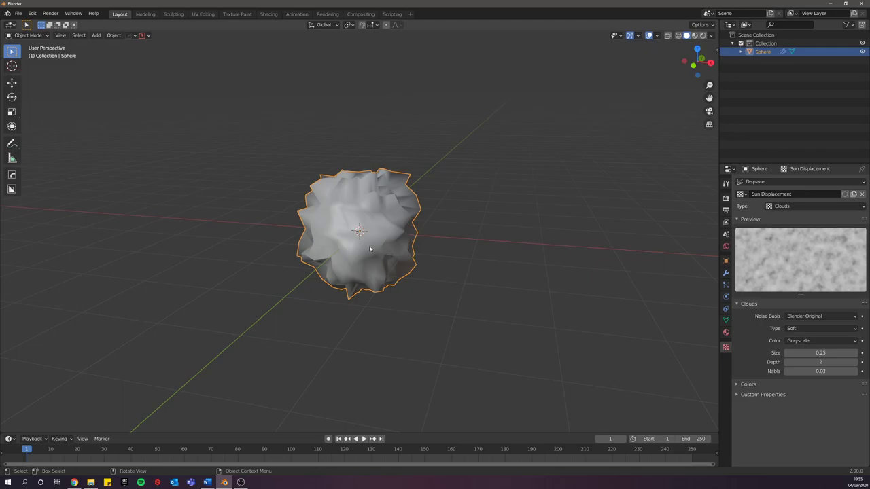
mouse_move(365, 248)
middle_mouse_down()
mouse_move(423, 218)
mouse_move(403, 264)
mouse_move(373, 242)
middle_mouse_up()
scroll(373, 242, "up", 3)
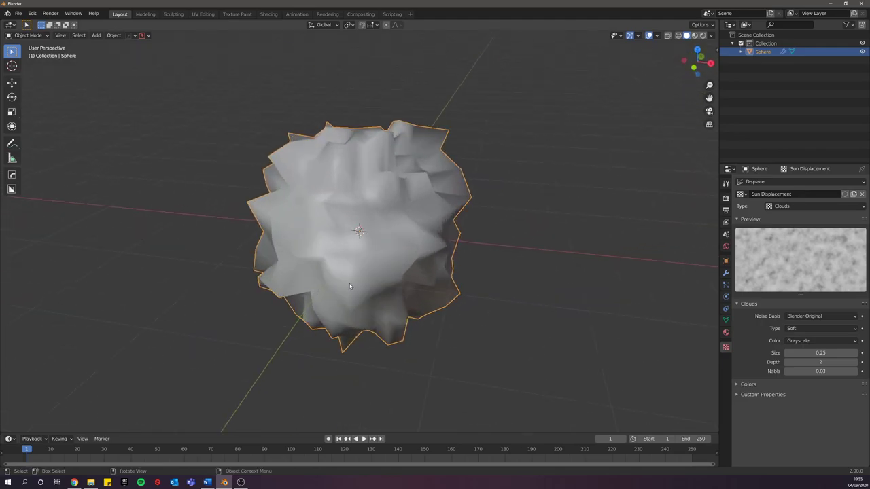
middle_click_drag(349, 286, 458, 326)
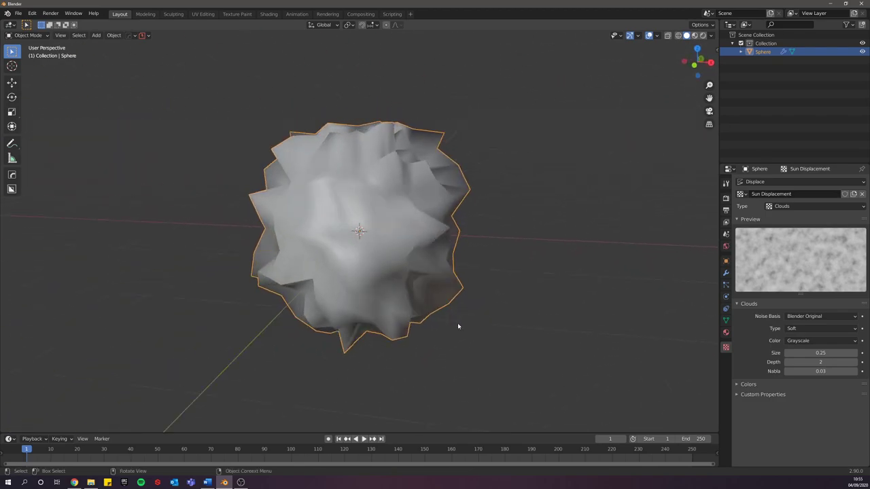
Step: Reduce the Displace modifier's strength to 0.1, check the sphere's surface, and fine-tune the strength to 0.09
left_click(726, 272)
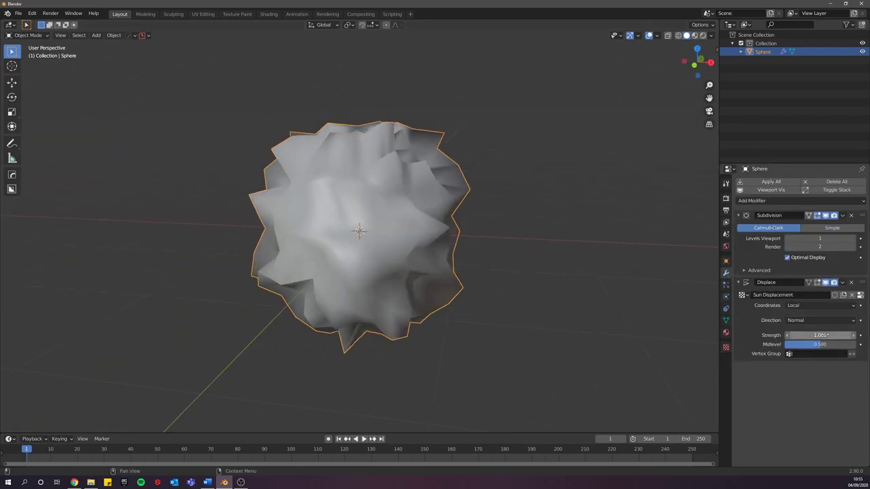
left_click_drag(825, 335, 776, 335)
middle_click_drag(416, 311, 439, 285)
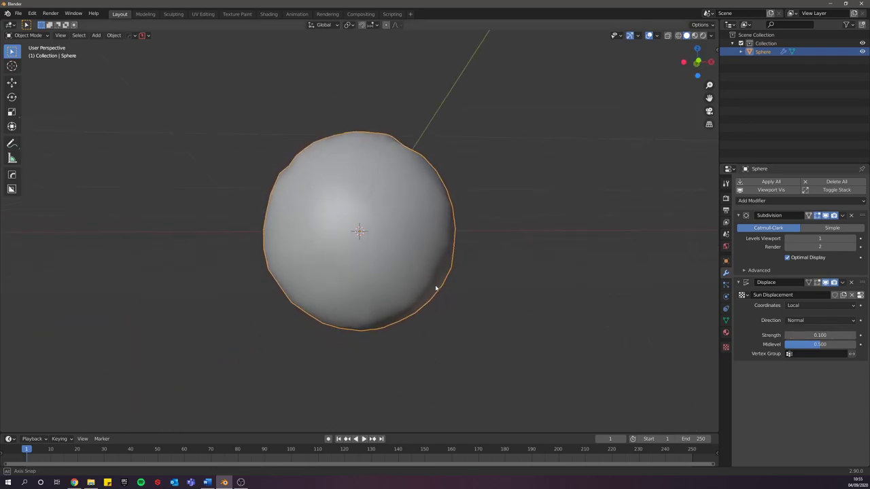
left_click_drag(819, 335, 817, 335)
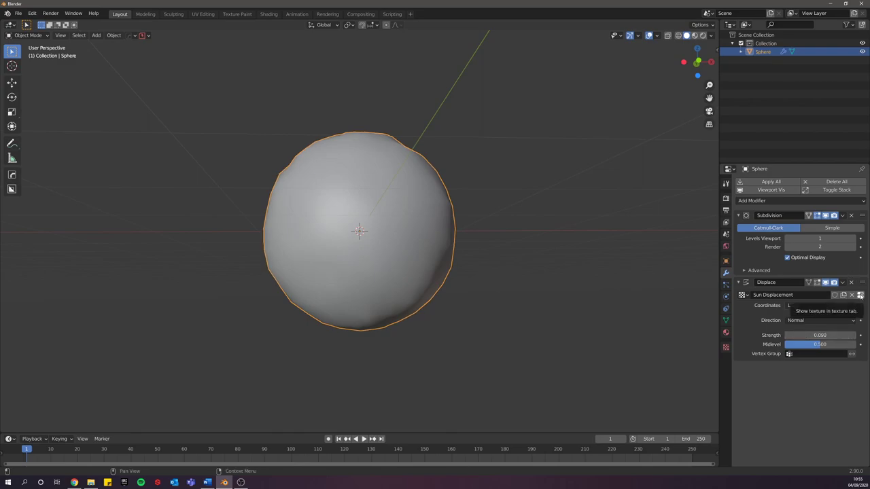
Step: Set the Sun Displacement texture's cloud size to 1.80 and its color contrast to 1.33
left_click(859, 296)
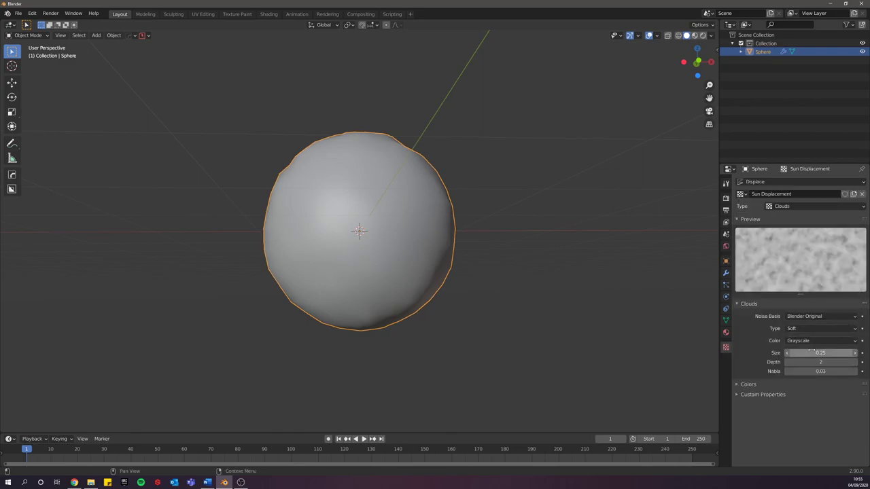
left_click_drag(820, 352, 867, 352)
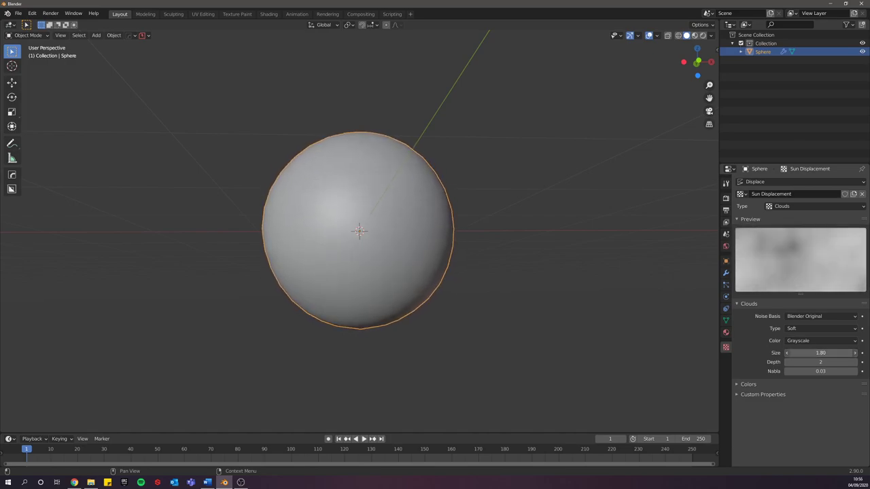
left_click(740, 386)
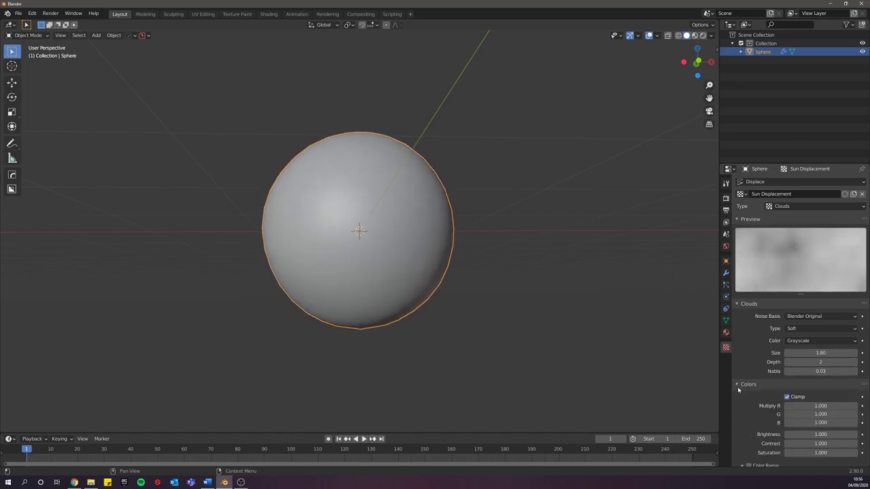
scroll(750, 398, "down", 1)
left_click_drag(820, 430, 843, 429)
middle_click_drag(539, 353, 505, 407)
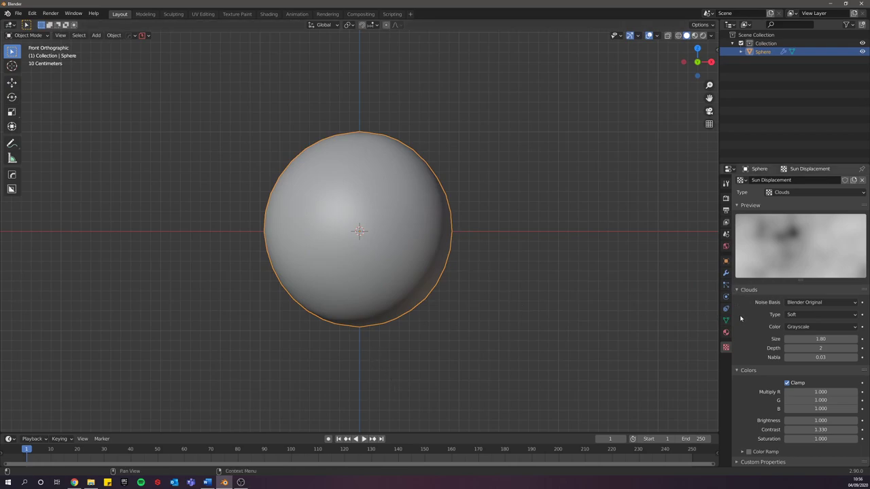
Step: Set the Displace modifier's strength to -0.15, compare the sphere with and without it, and leave its viewport display off
left_click(725, 272)
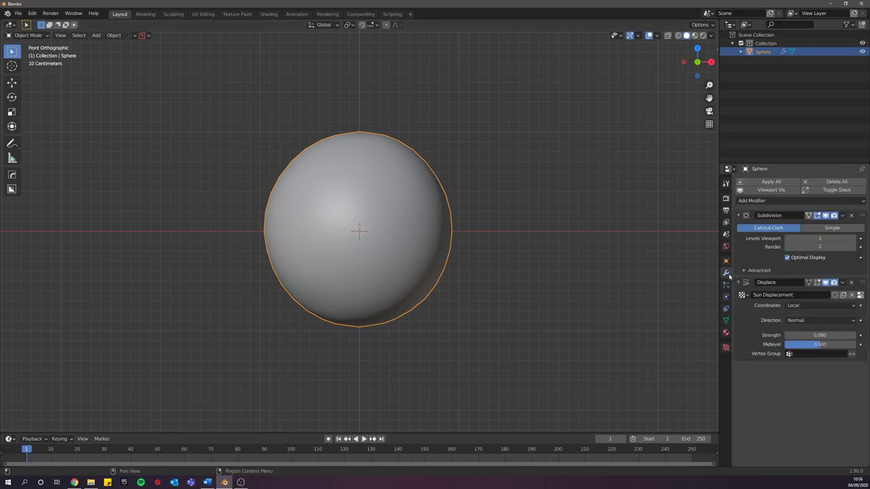
left_click_drag(819, 335, 793, 335)
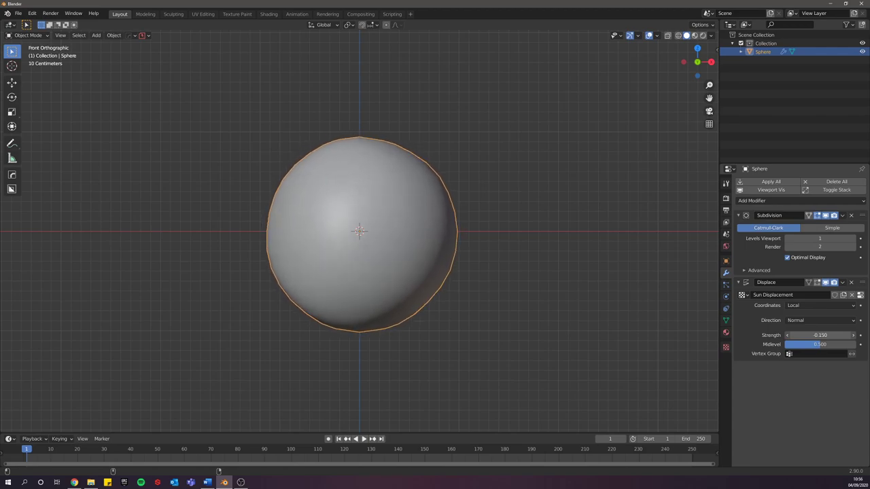
left_click(826, 283)
left_click(826, 284)
left_click(826, 284)
left_click(827, 283)
left_click(826, 283)
left_click(826, 283)
left_click(826, 283)
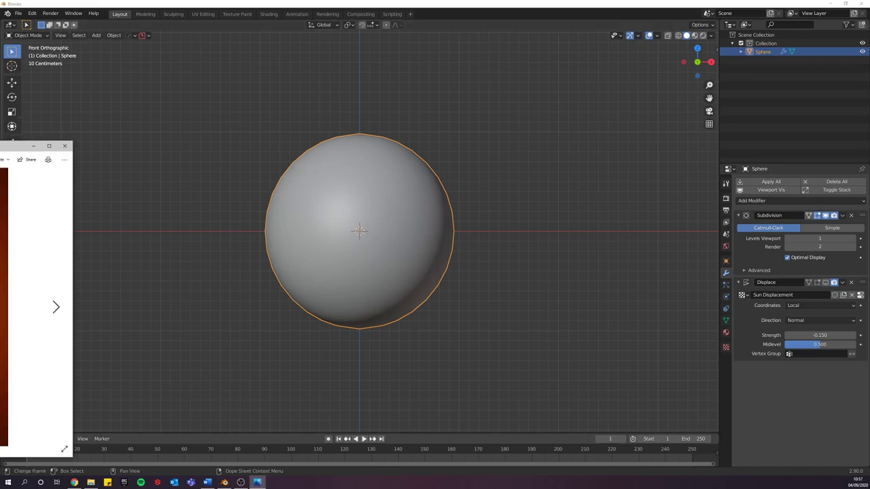
Step: Examine the flare loops around the sun in the Sun_Processed.png reference image, and close the image
left_click_drag(0, 148, 277, 72)
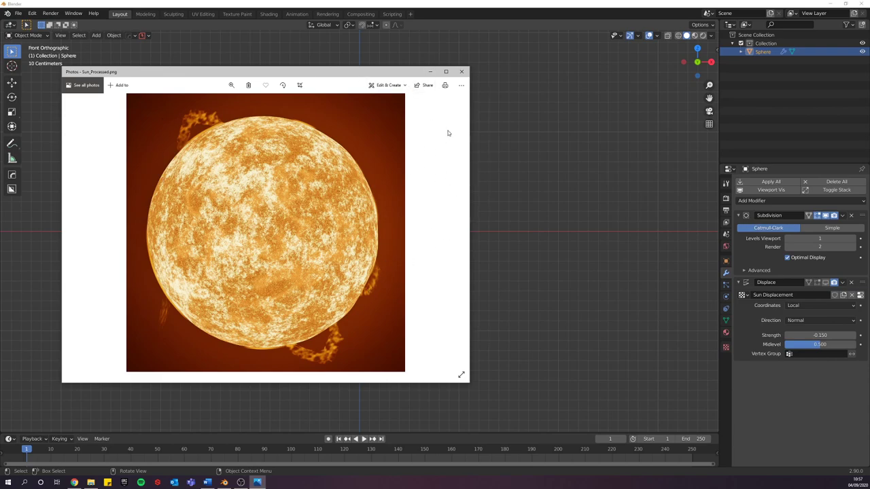
left_click(462, 73)
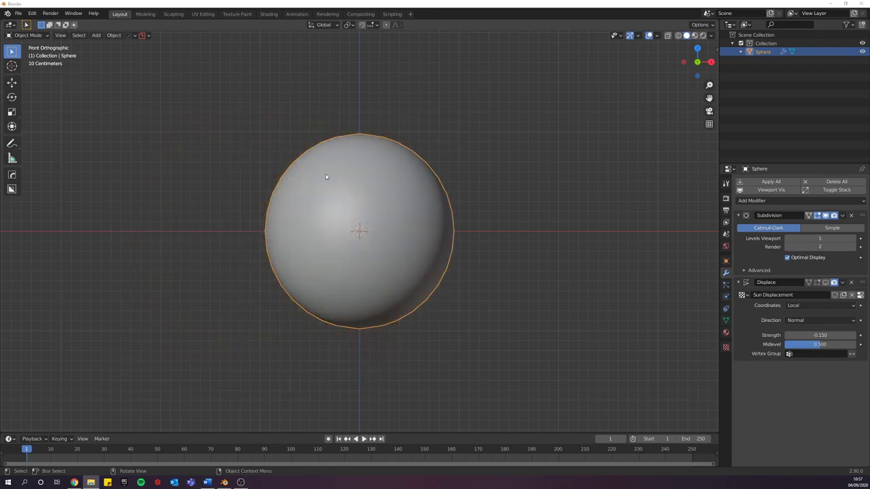
left_click(360, 232)
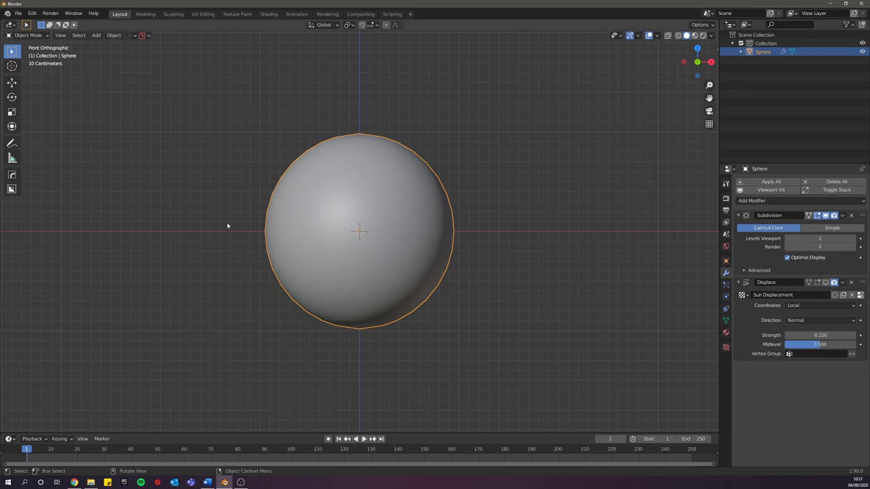
Step: Add a torus at the sphere's center with 24 major segments
key("shift+a")
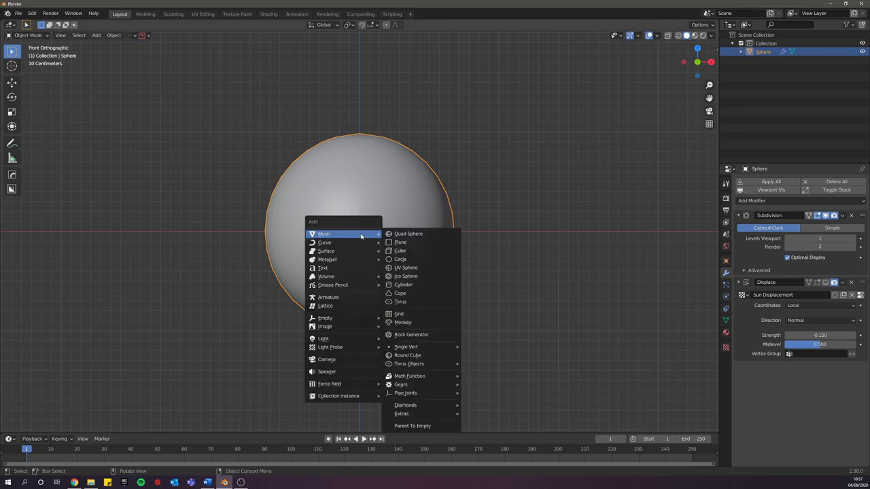
left_click(423, 303)
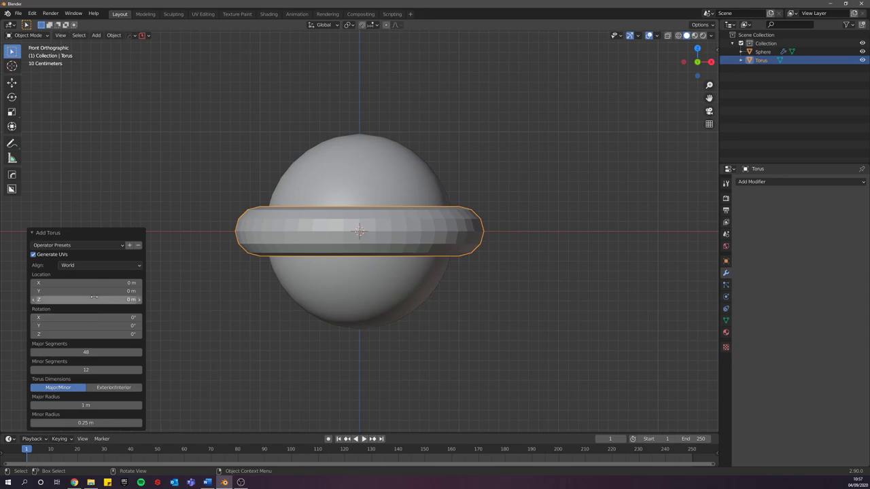
left_click(99, 352)
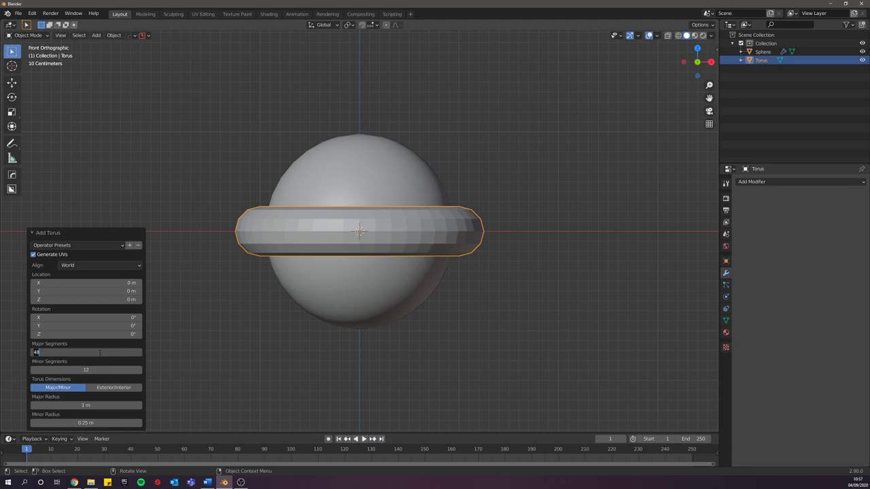
type("24")
key("Return")
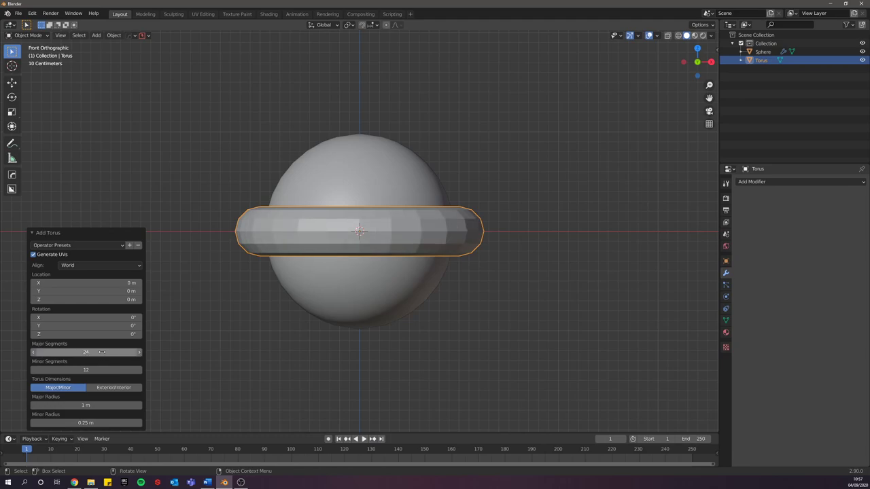
Step: Try 6 minor segments on the torus, and settle on 8
left_click(102, 369)
type("6")
key("Return")
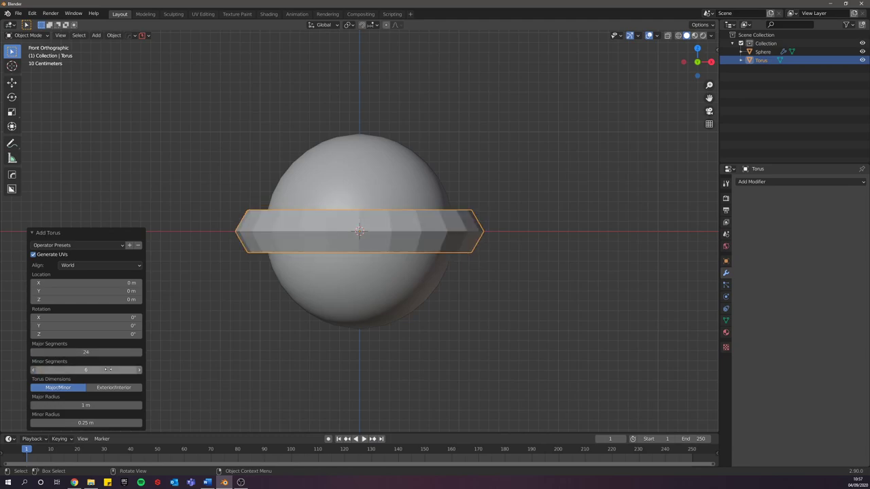
left_click(95, 369)
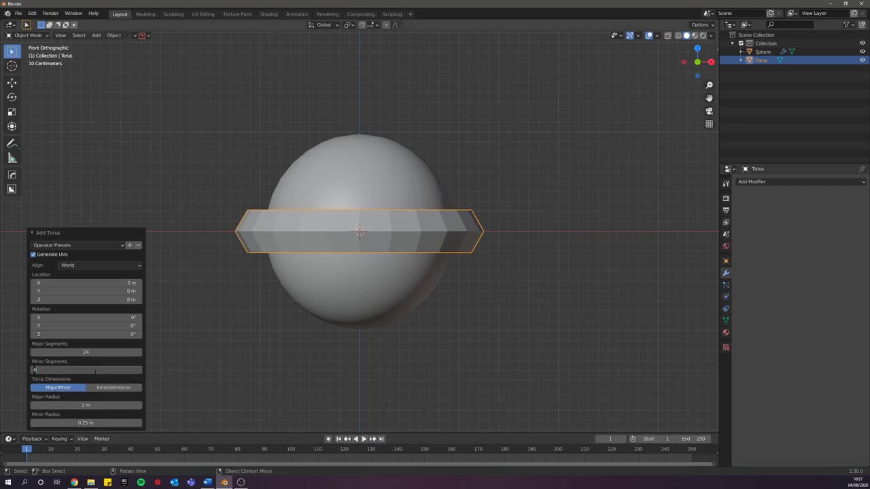
type("8")
key("Return")
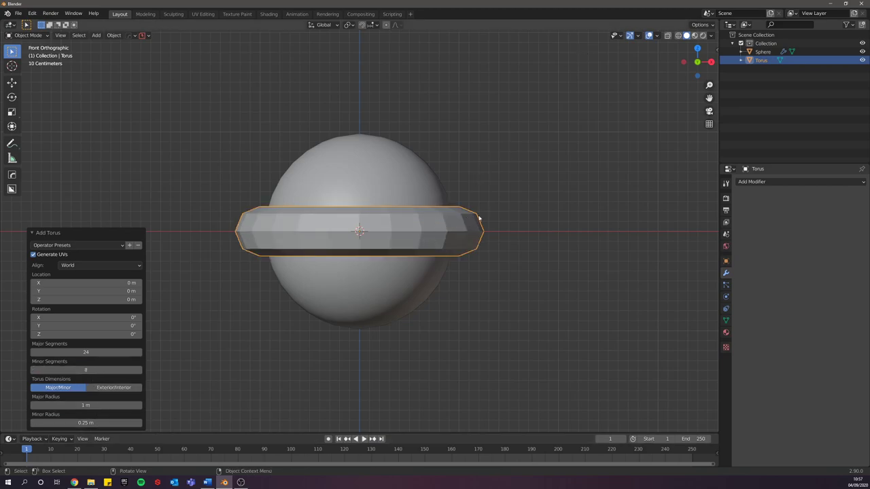
Step: Apply smooth shading to the torus and rotate it 90° about the X axis
right_click(303, 234)
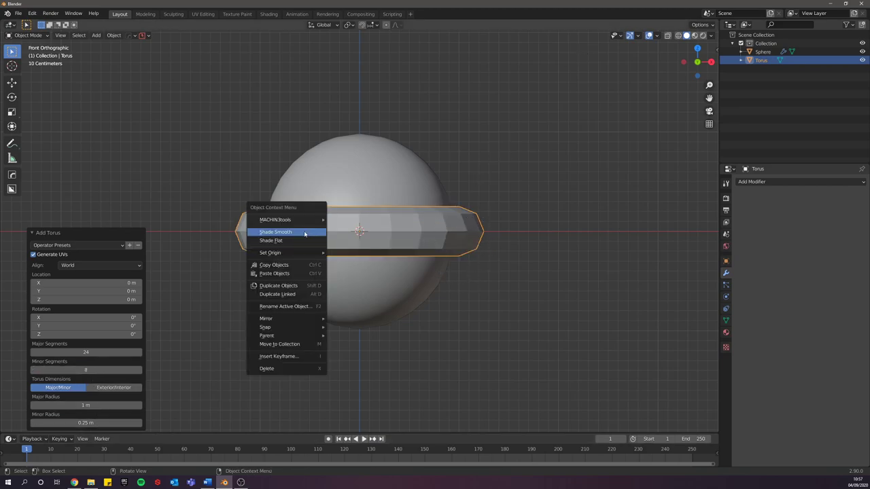
left_click(304, 234)
middle_click_drag(419, 252, 401, 310)
scroll(400, 310, "up", 1)
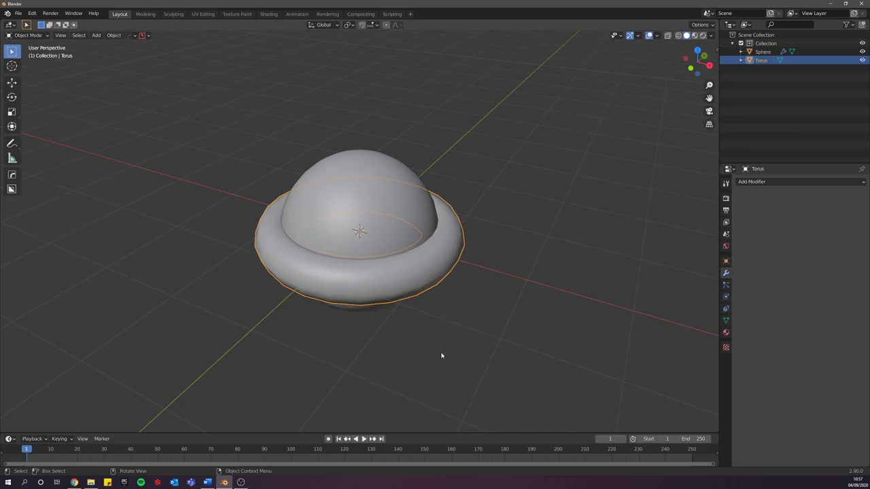
type("rx90")
key("Return")
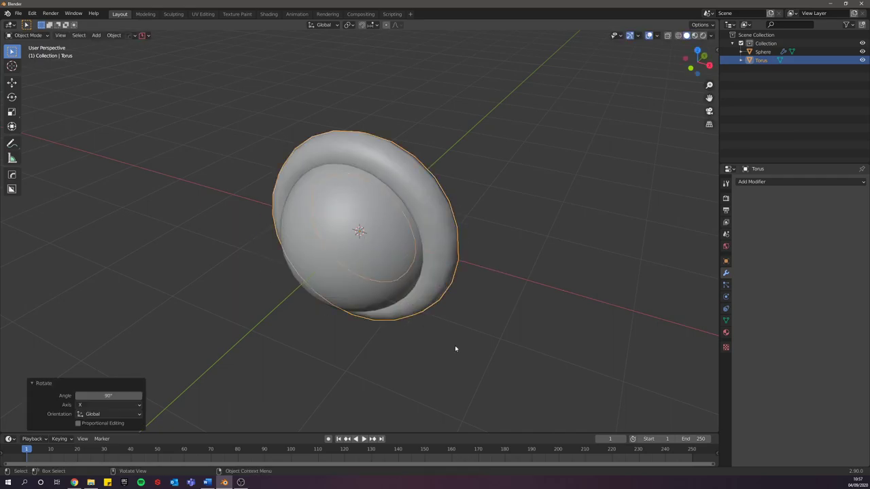
Step: In front view, scale the torus to about 0.307 and move it about -0.64 m in X and 0.61 m in Z onto the sphere's upper-left edge
key("KP_1")
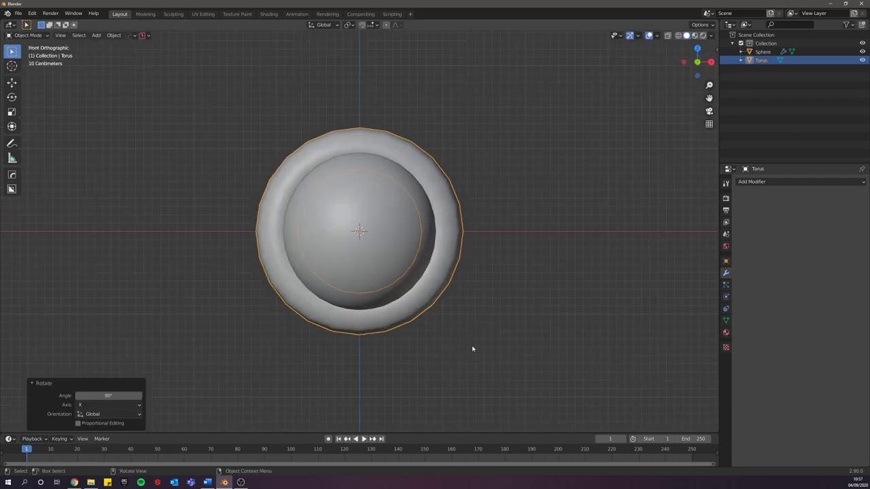
key("s")
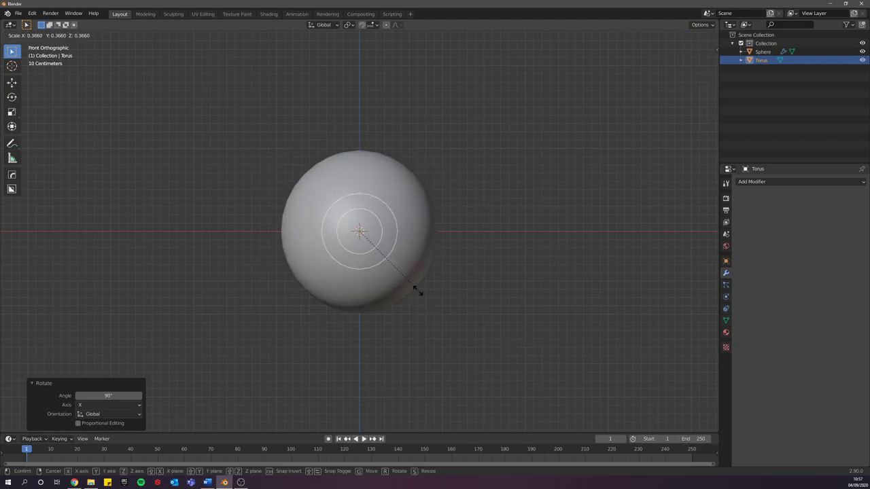
left_click(406, 288)
key("g")
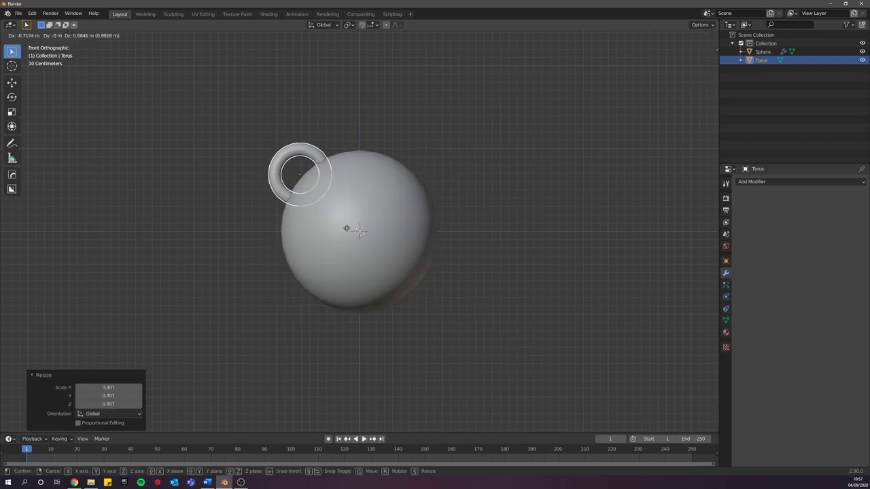
left_click(354, 233)
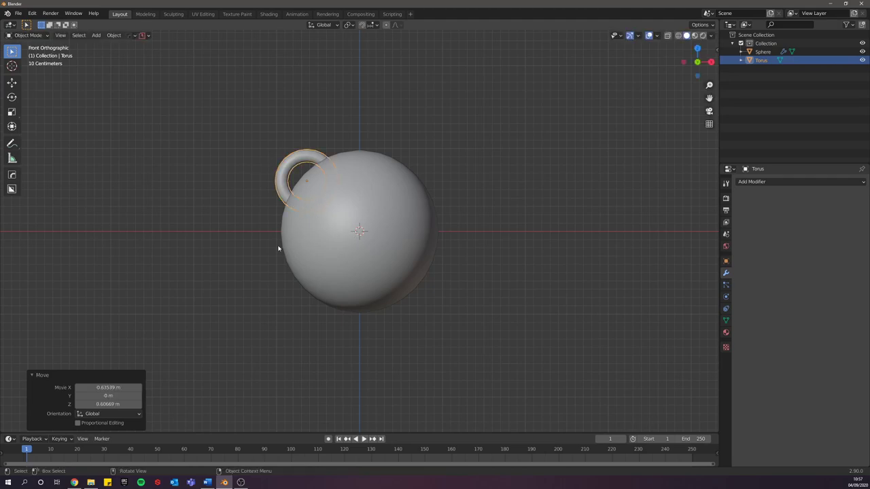
Step: Enter Edit Mode with vertex selection on the torus and deselect all of its vertices
scroll(306, 165, "up", 3)
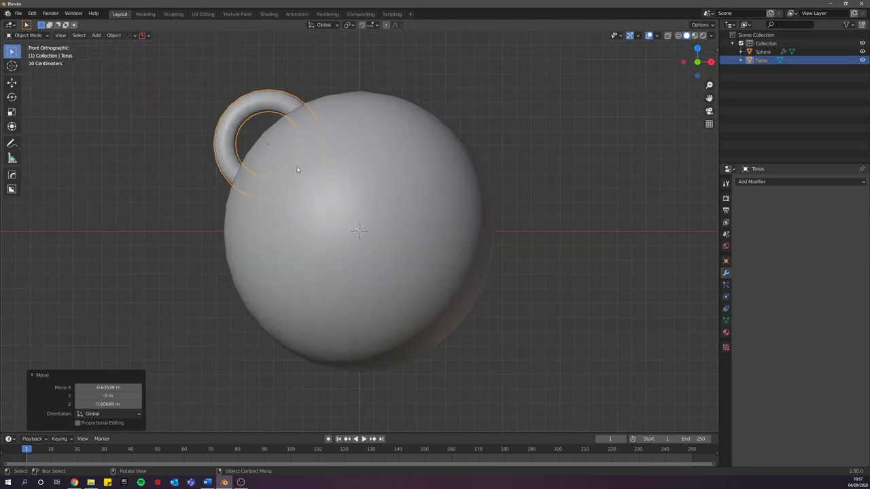
mouse_move(296, 165)
middle_mouse_down()
mouse_move(296, 192)
mouse_move(305, 178)
middle_mouse_up()
key("ctrl+Tab")
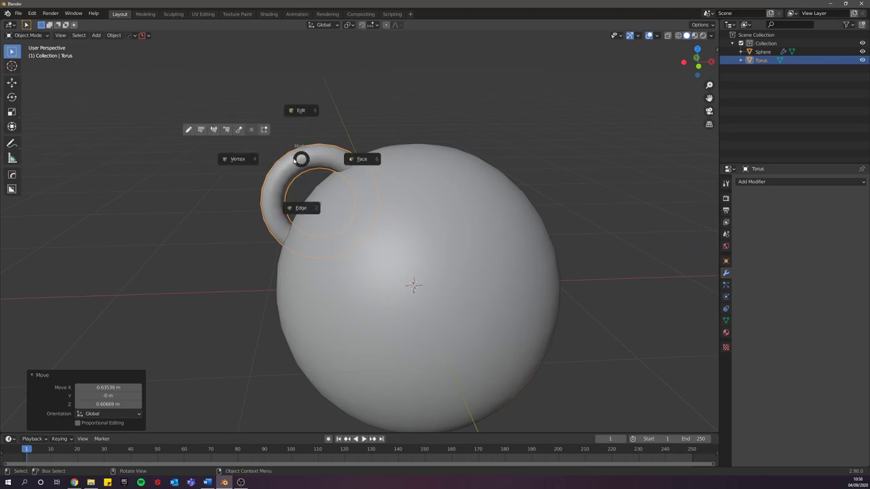
left_click(256, 158)
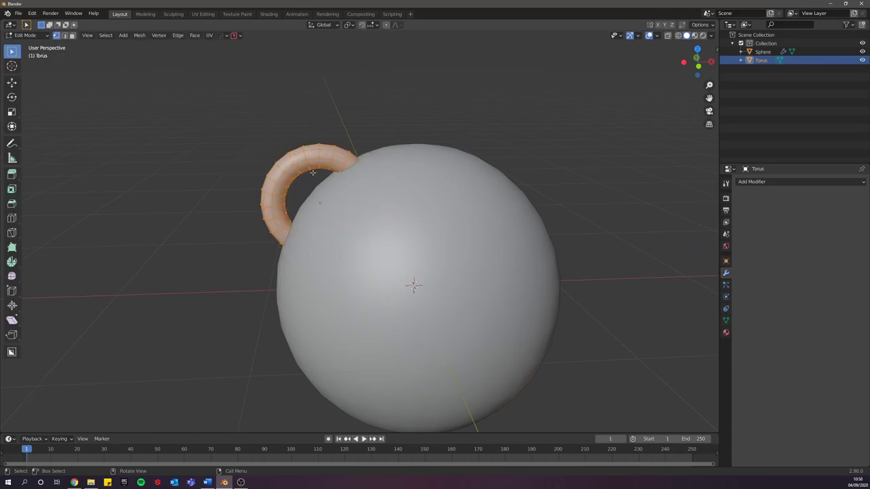
left_click(106, 35)
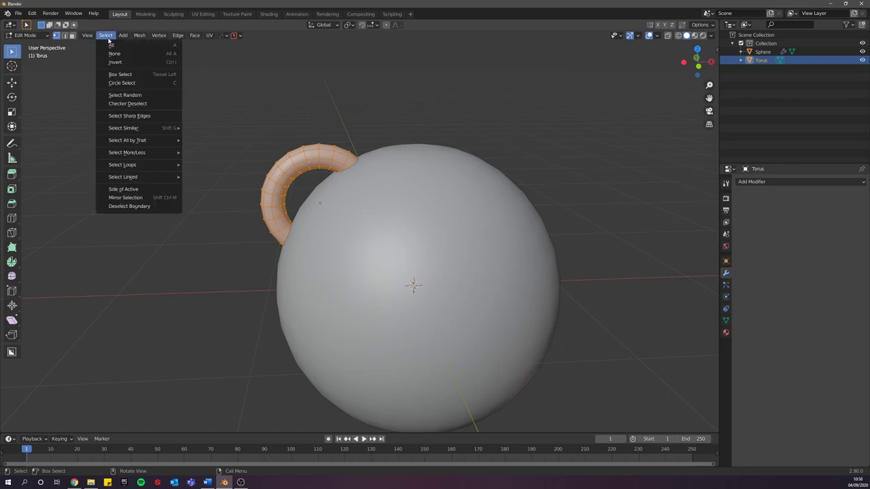
left_click(114, 57)
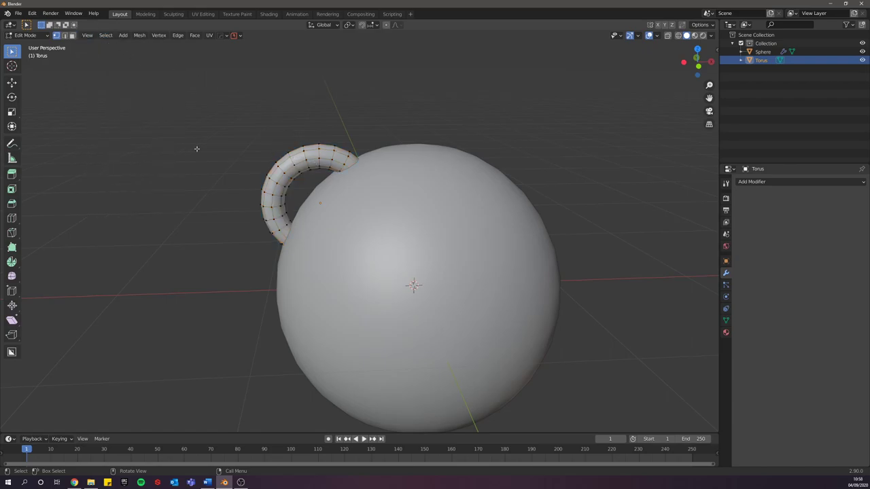
Step: Randomly select about 22.7% of the torus's vertices
left_click(105, 35)
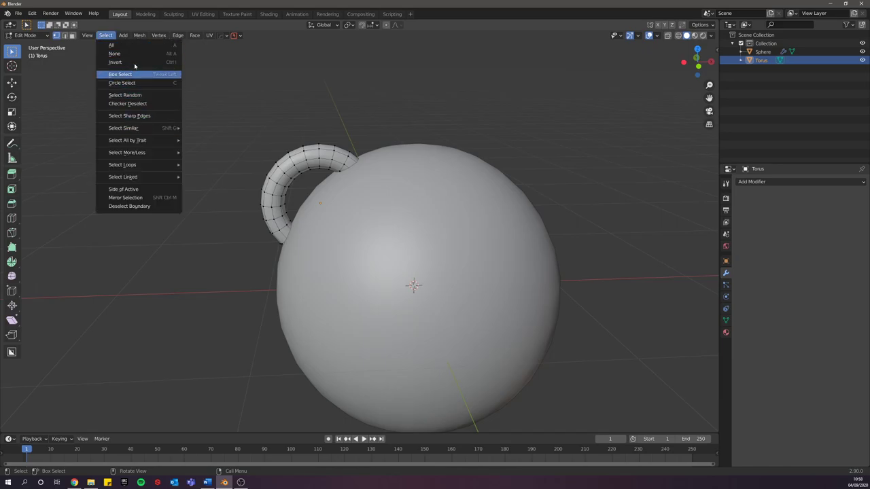
left_click(126, 96)
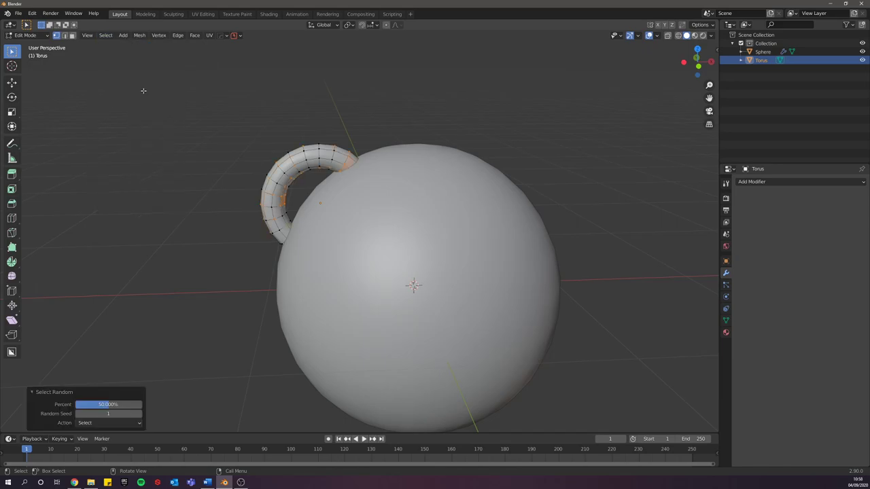
left_click_drag(107, 405, 90, 405)
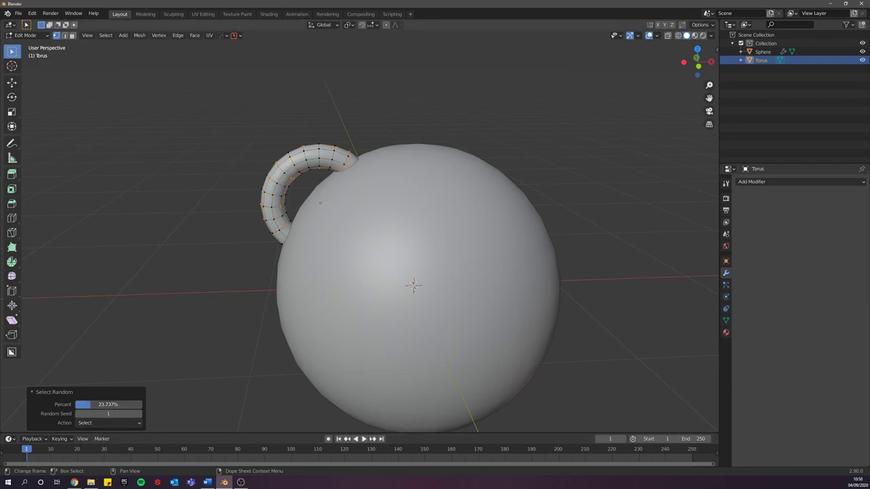
left_click(33, 392)
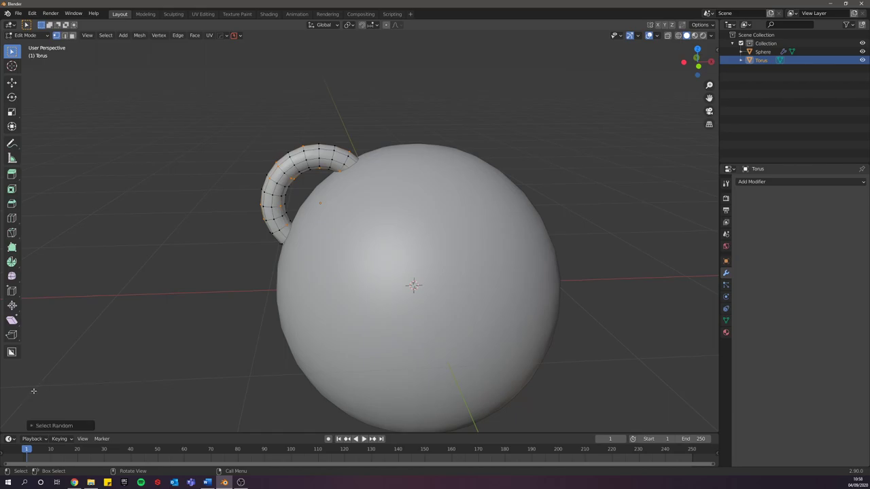
left_click(32, 426)
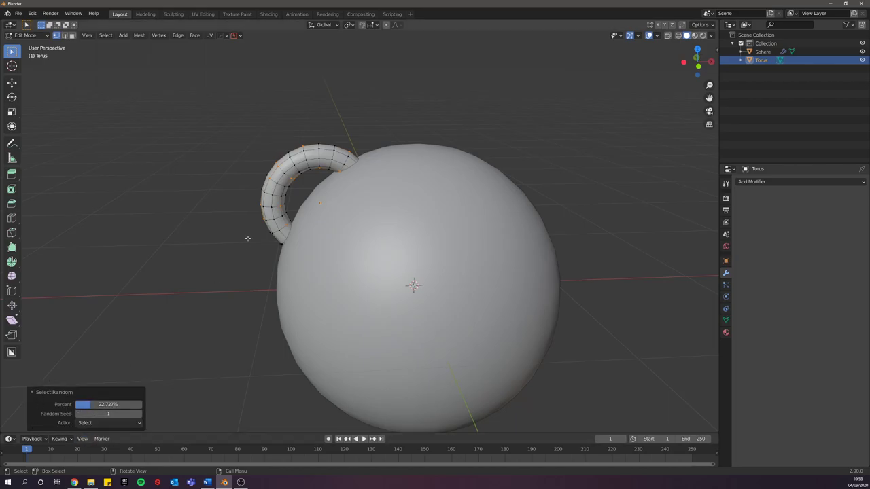
left_click(109, 404)
Step: Scale the randomly selected vertices to about 1.06 to make the torus irregular, and return to Object Mode
left_click(305, 233)
key("s")
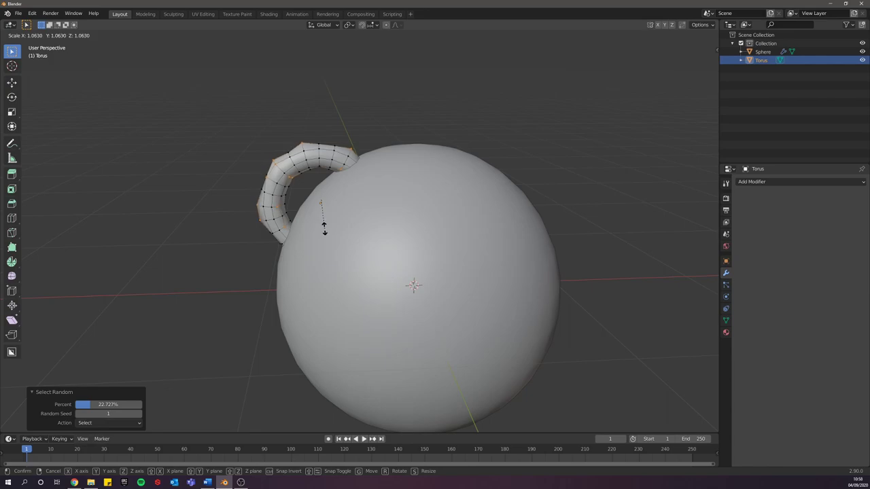
left_click(323, 227)
key("Tab")
left_click(322, 196)
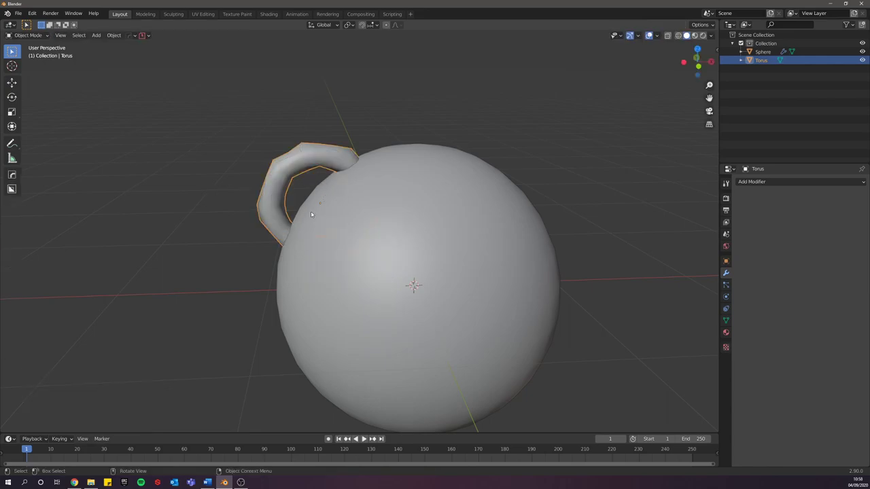
Step: Duplicate the torus in place and set the transform pivot point to 3D Cursor
key("s")
key("shift+d")
right_click(200, 229)
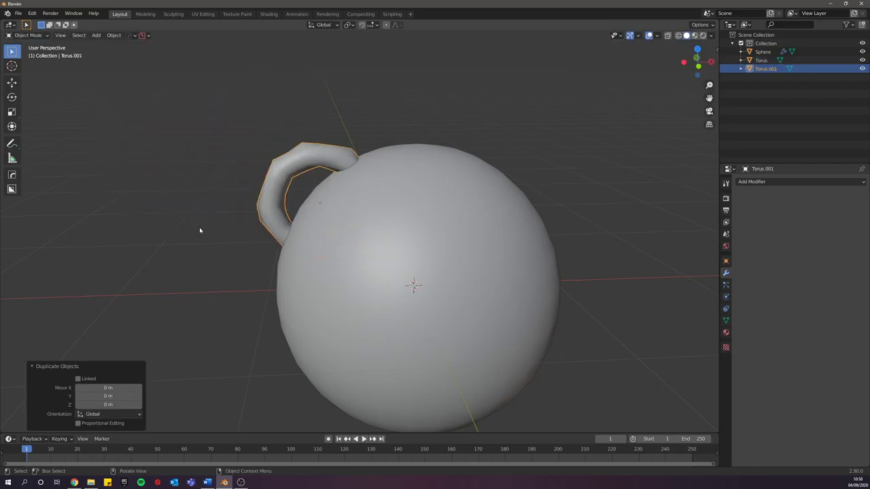
key("r")
right_click(246, 268)
left_click(349, 24)
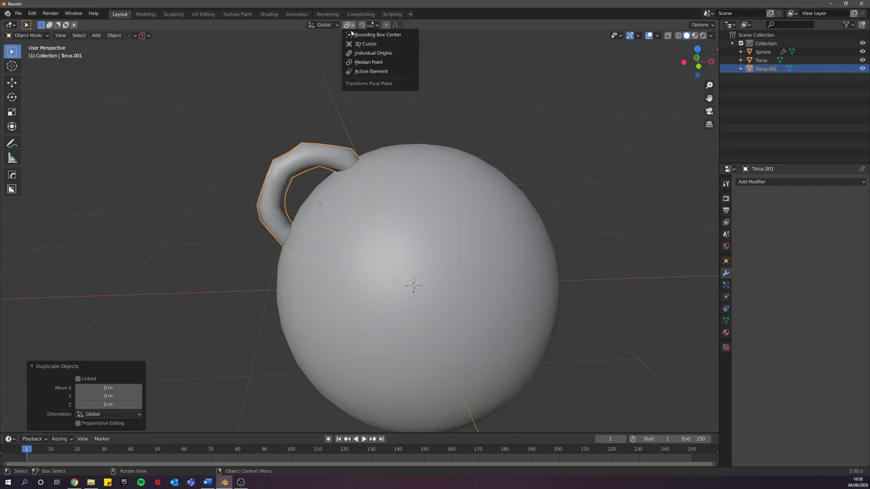
left_click(360, 44)
Step: Trackball-rotate the duplicate by about 132° and 112° around the sphere's center to its lower-right side
scroll(445, 274, "down", 2)
middle_click_drag(440, 274, 366, 242, "shift")
key("r")
key("r")
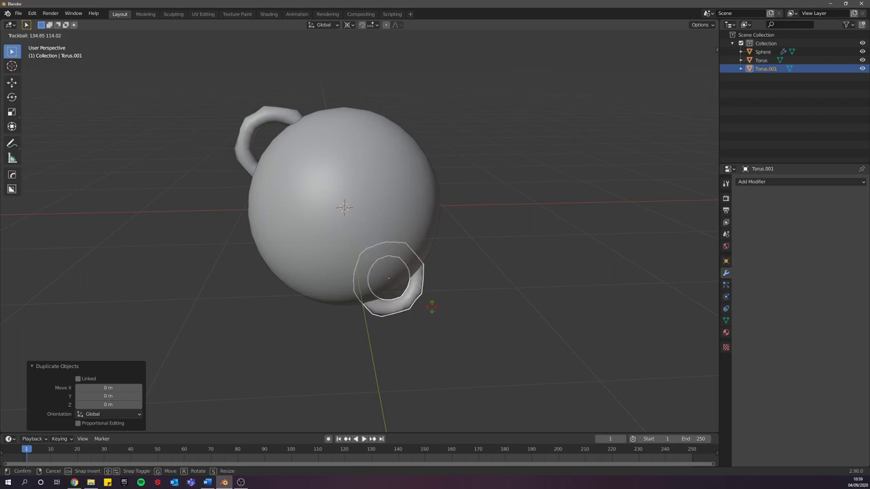
left_click(488, 326)
Step: In front view, fine-tune the duplicate loop's position with a trackball rotation of about -5° and -9°
key("KP_1")
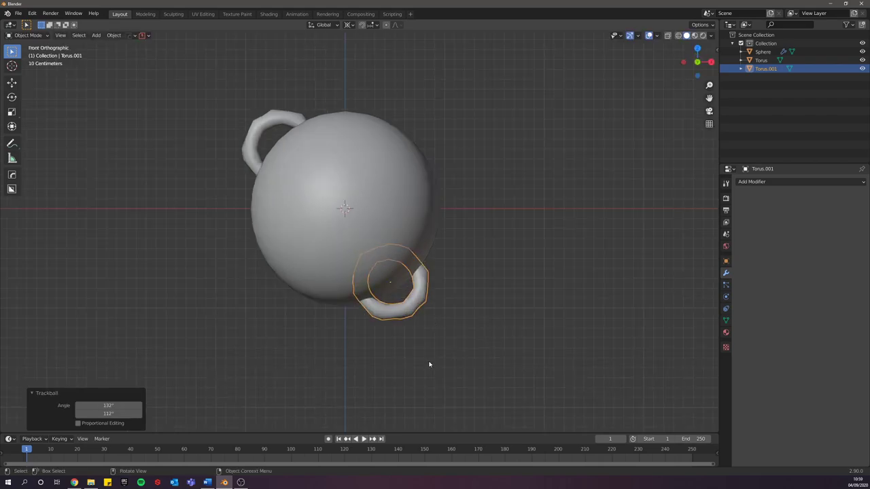
key("r")
key("r")
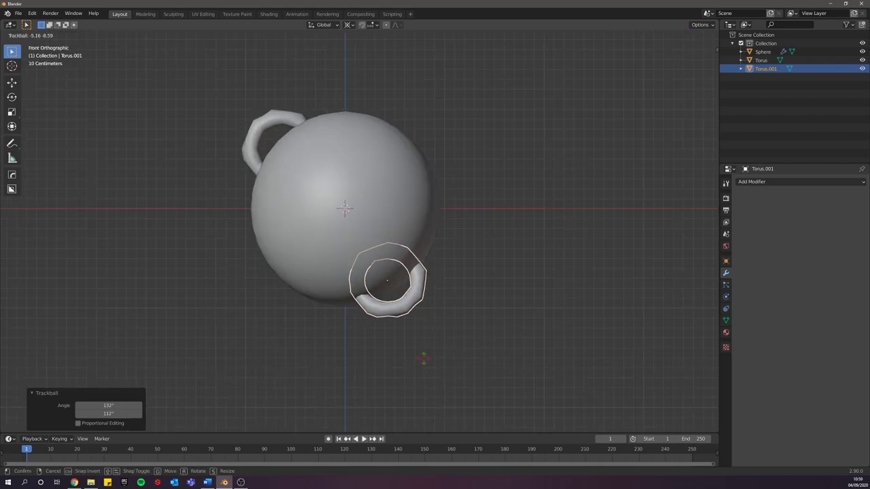
left_click(423, 357)
Step: Thin the duplicate loop by applying Shrink/Fatten of about -0.109 m to all its faces, and return to Object Mode
key("Tab")
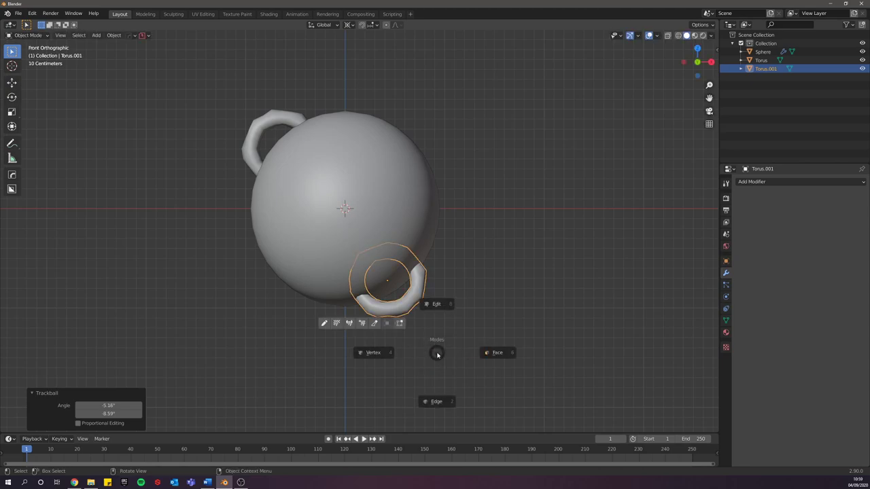
key("Tab")
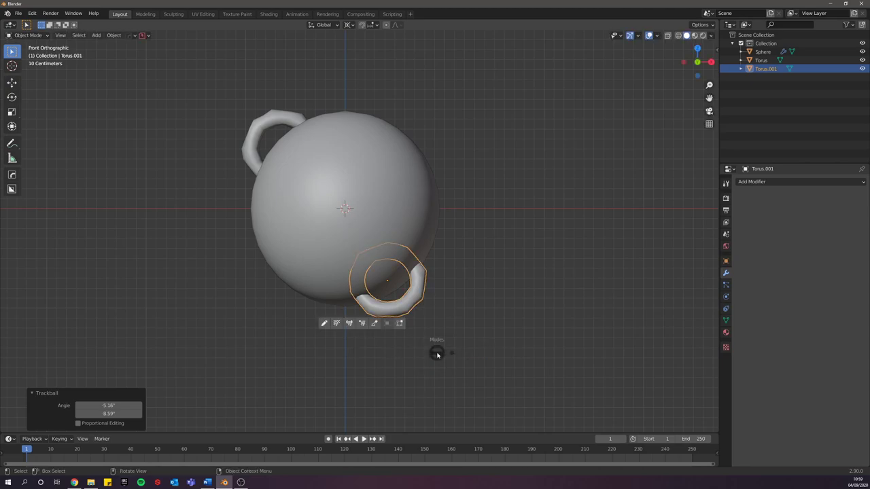
left_click(493, 353)
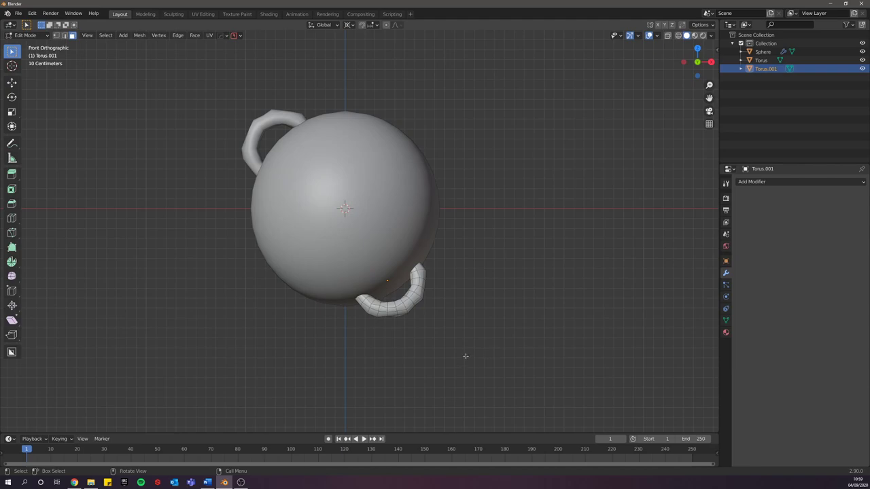
key("a")
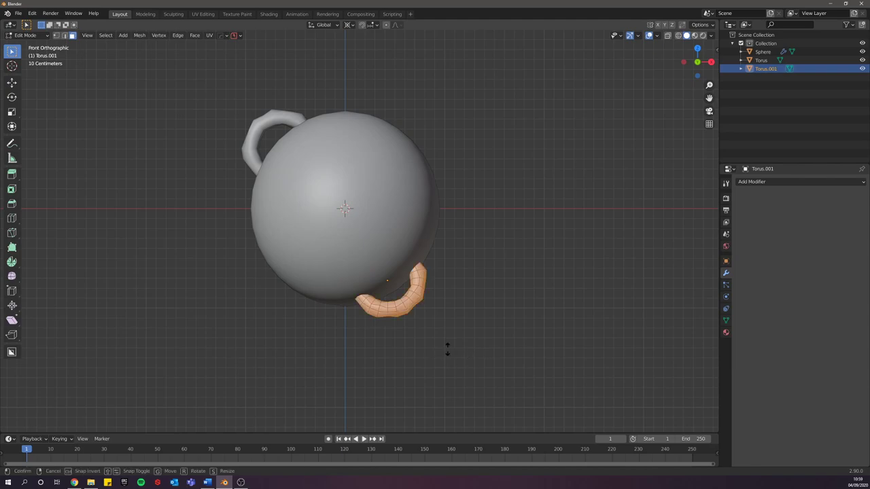
key("alt+s")
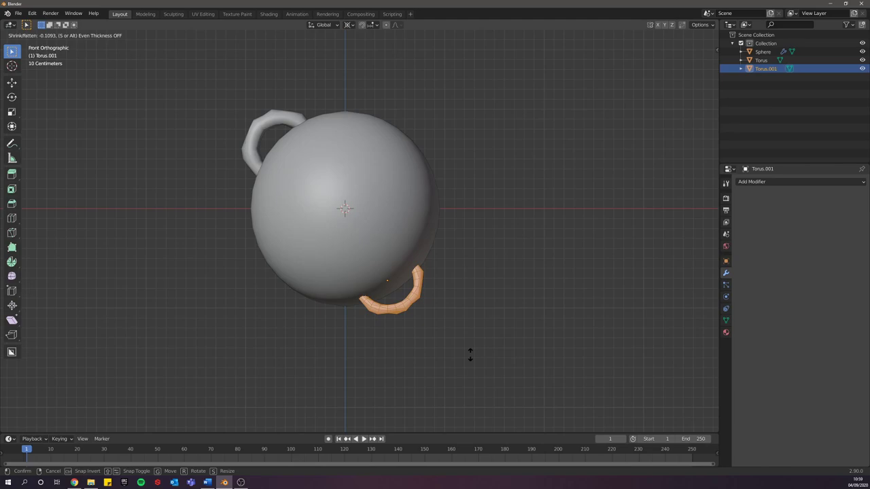
left_click(470, 354)
key("Tab")
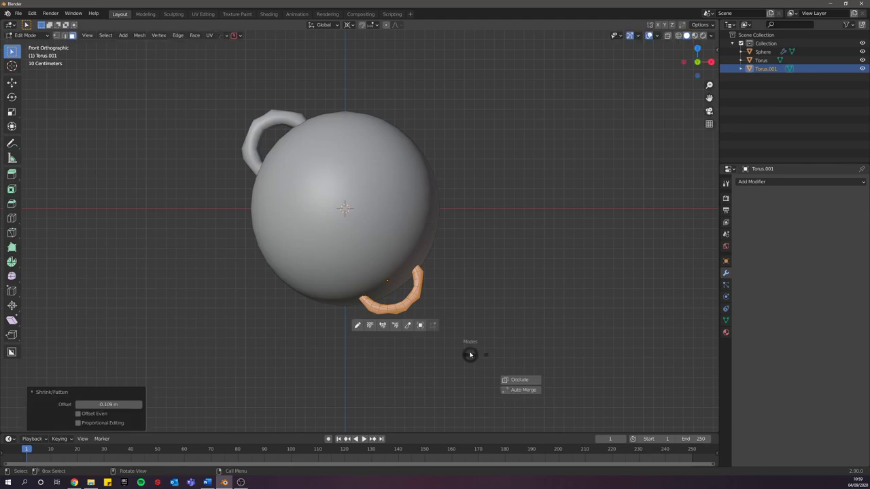
left_click(467, 301)
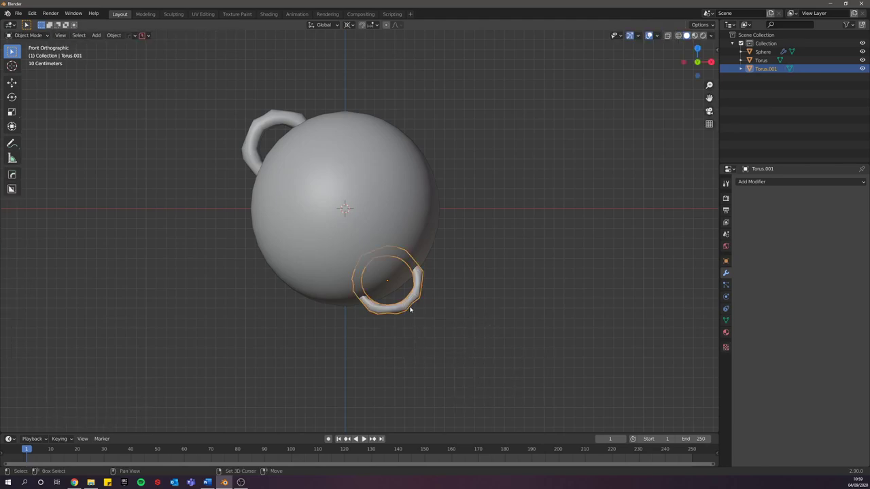
Step: Duplicate the thinned loop in place and rotate it around the sphere by about -84.6° in view and 84.2°, -154° by trackball
key("shift+d")
right_click(481, 336)
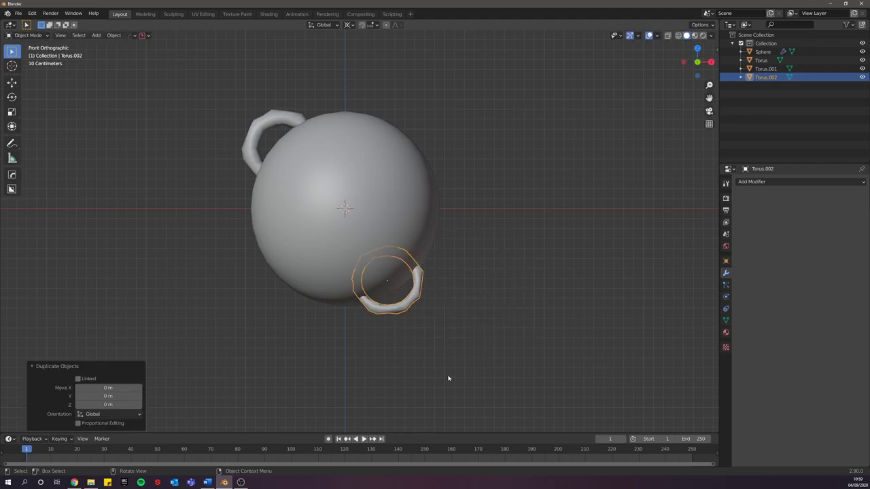
key("r")
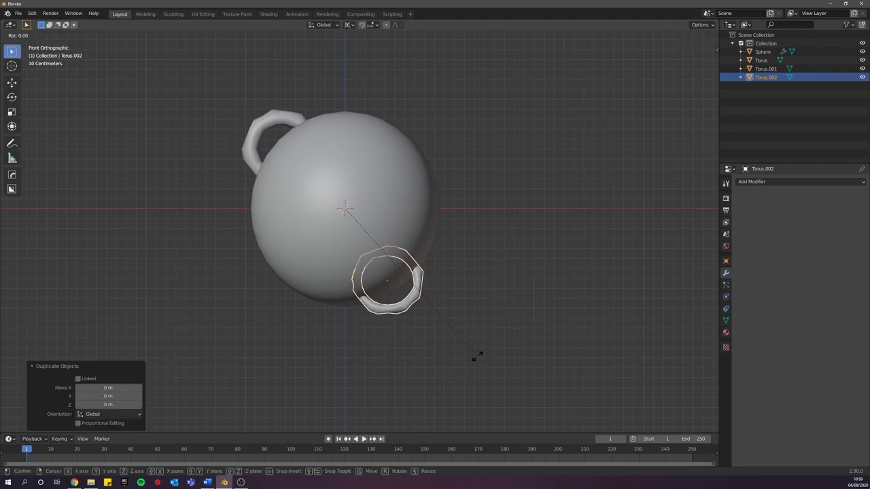
left_click(464, 126)
key("r")
key("r")
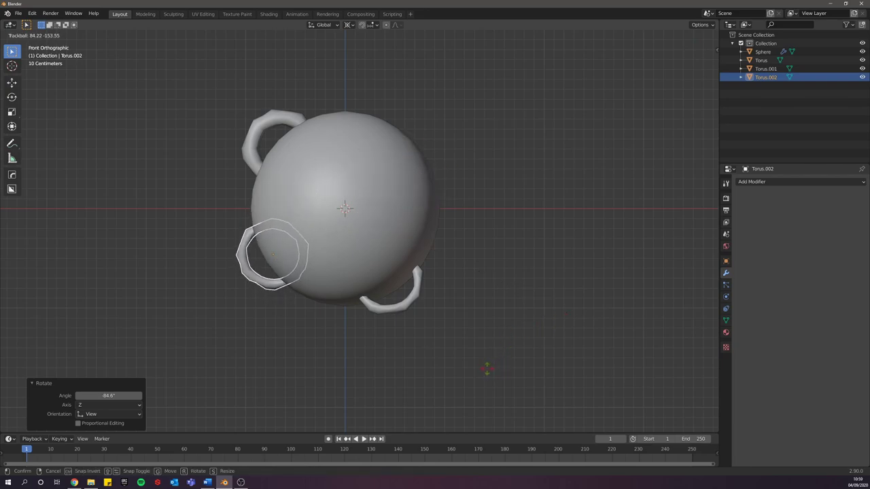
left_click(455, 365)
Step: Scale the newest loop to about 0.912 and trackball-rotate it by about 6° and -10° around the sphere
key("s")
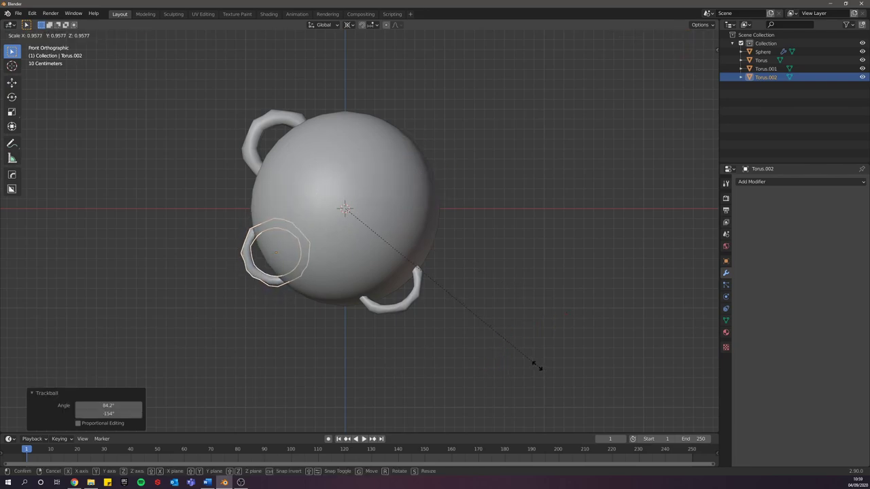
left_click(525, 365)
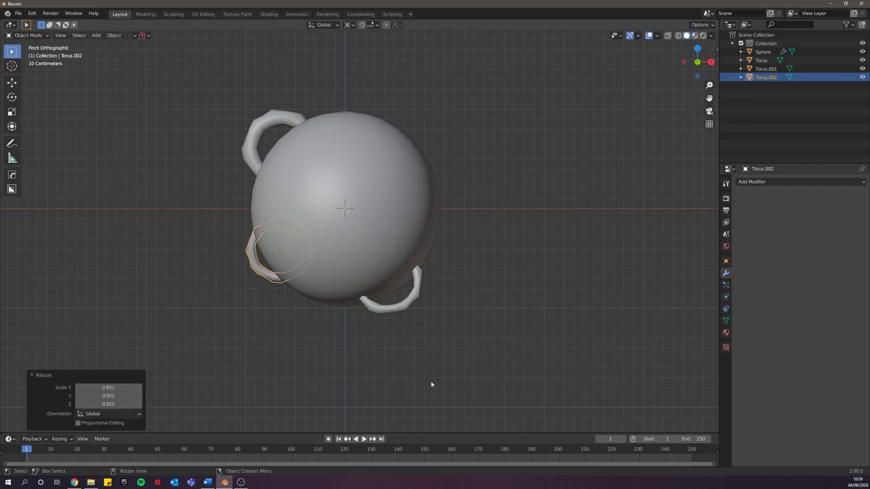
key("r")
key("r")
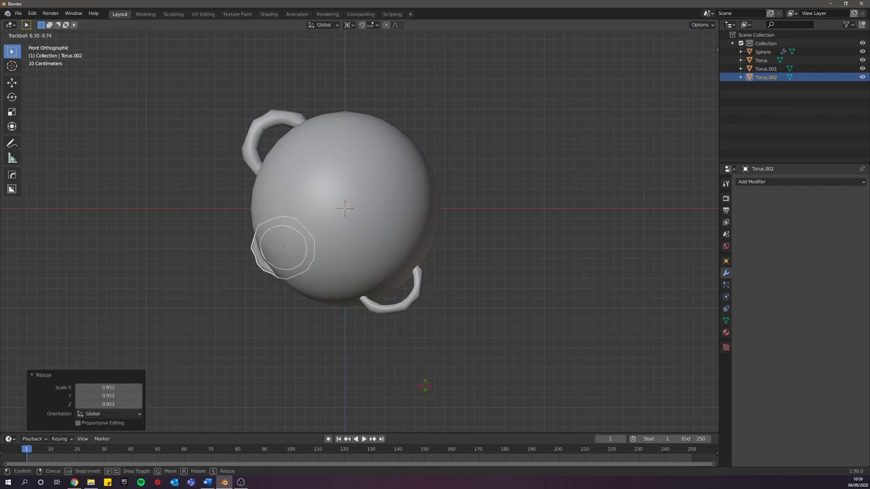
Step: Thin the original upper-left torus with Shrink/Fatten of about -0.118 m on all faces, and return to Object Mode
left_click(277, 127)
key("ctrl+Tab")
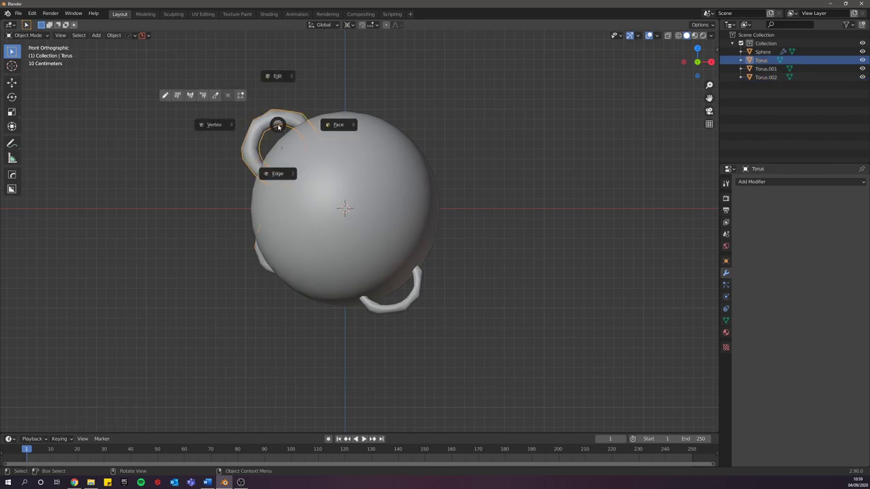
left_click(321, 129)
key("a")
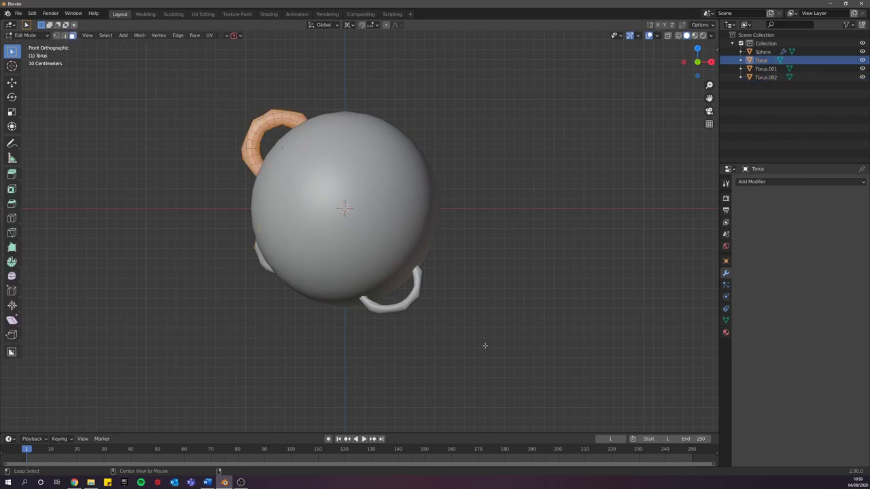
key("alt+s")
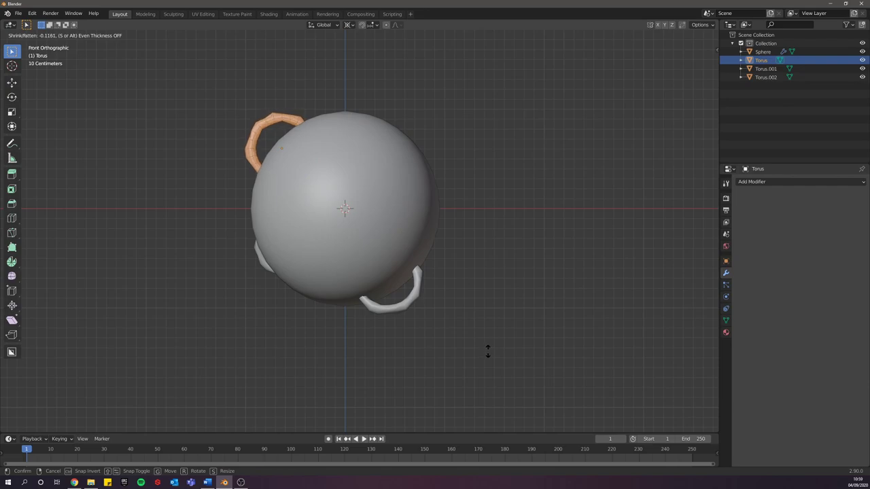
left_click(487, 351)
key("Tab")
Step: Move the upper-left torus by about 0.024 m in X and -0.055 m in Z, and scale it to 0.862 along Z
key("g")
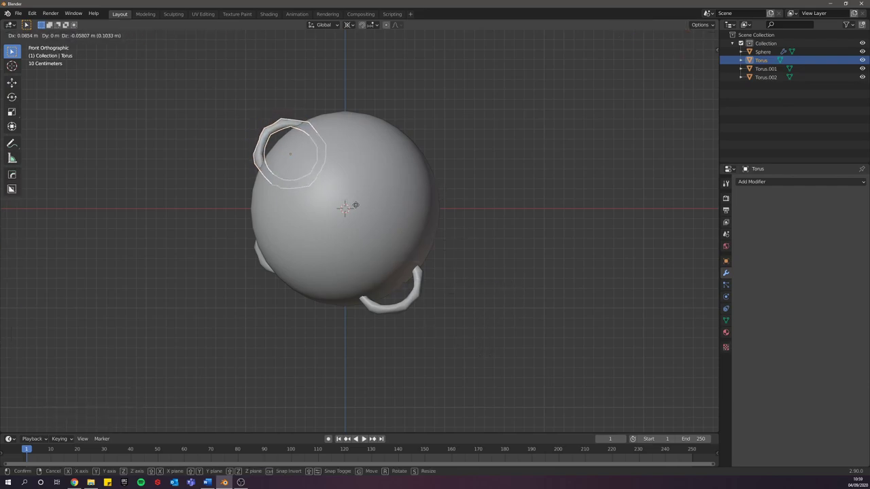
left_click(351, 203)
key("s")
key("z")
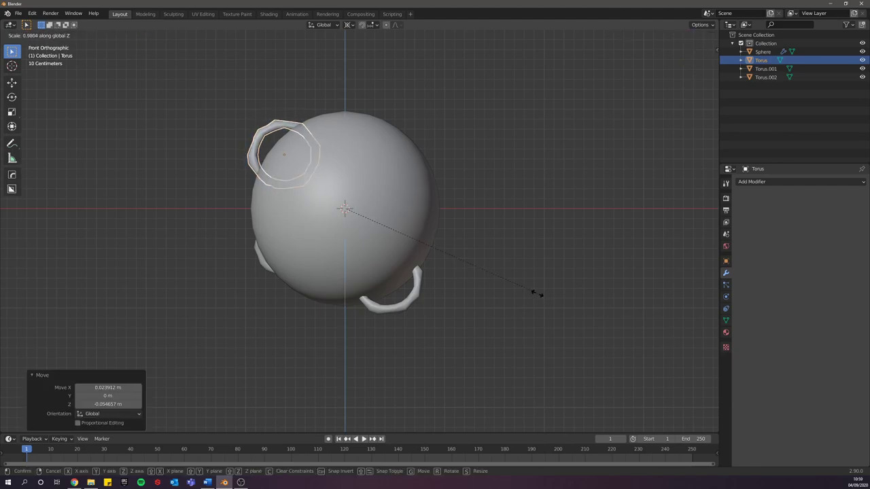
left_click(513, 287)
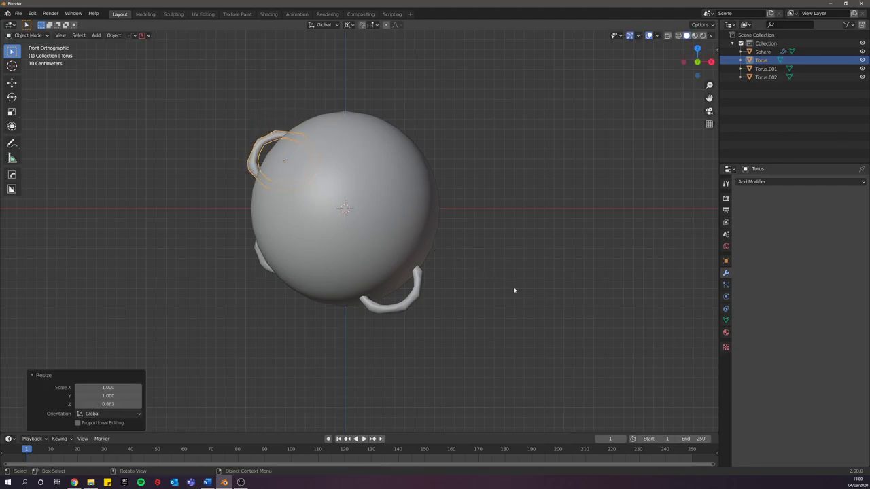
Step: Flatten the upper-left torus slightly more by scaling it to about 0.97 along Z, and deselect it
key("s")
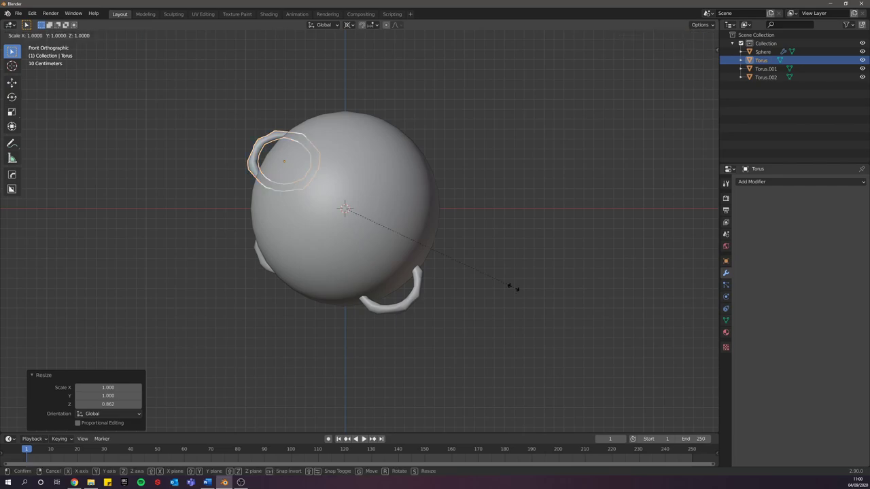
key("z")
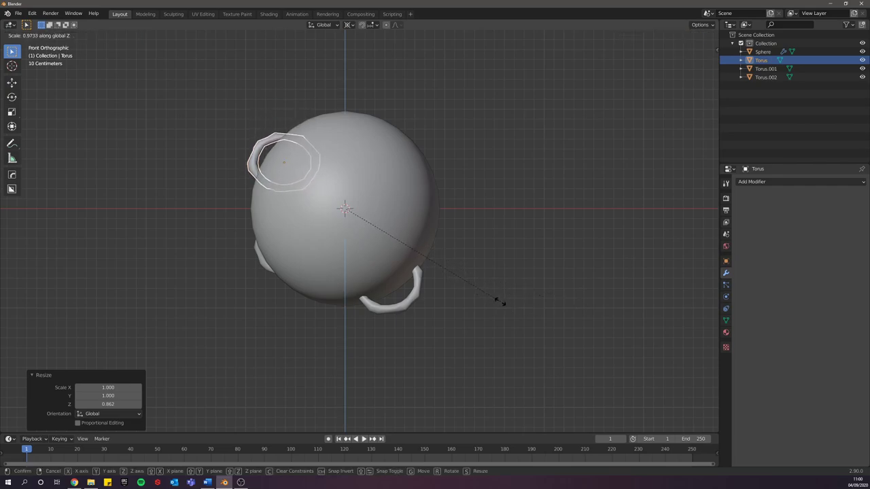
left_click(497, 302)
left_click(457, 250)
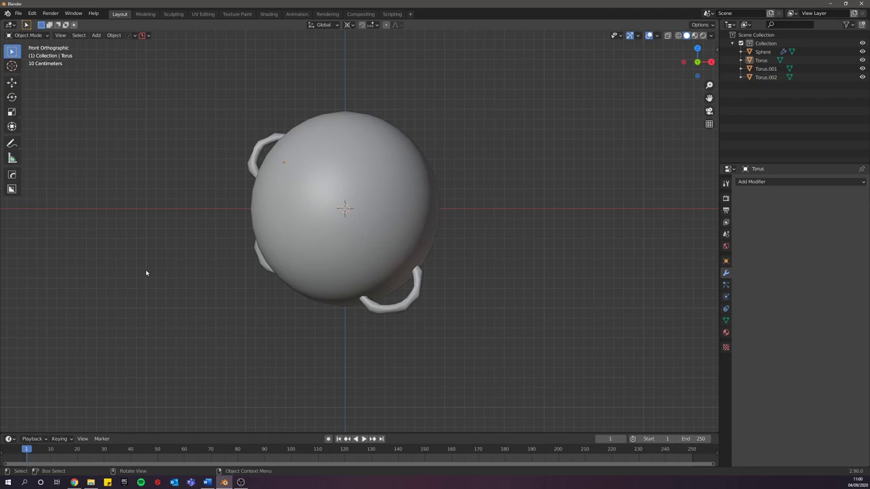
Step: Trackball-rotate the lower-left loop around the sphere by about 102° and -81.9°, and move it about 0.010 m in X and 0.017 m in Z
left_click(262, 266)
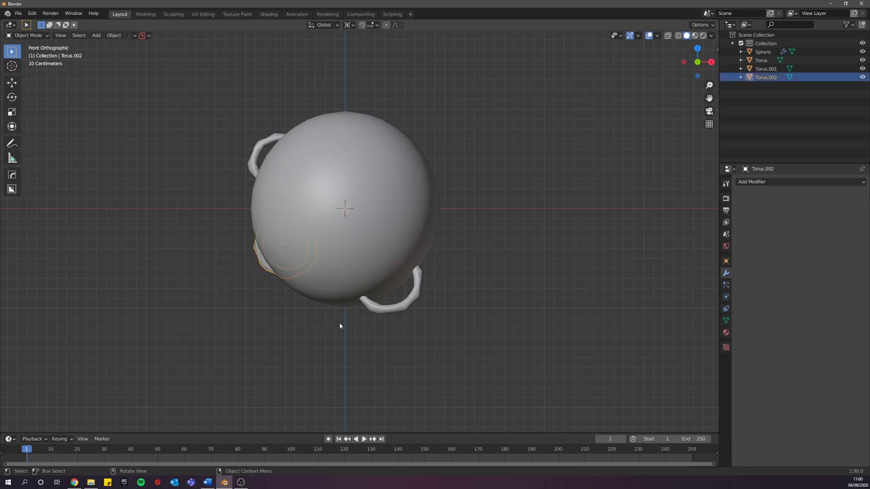
key("r")
key("r")
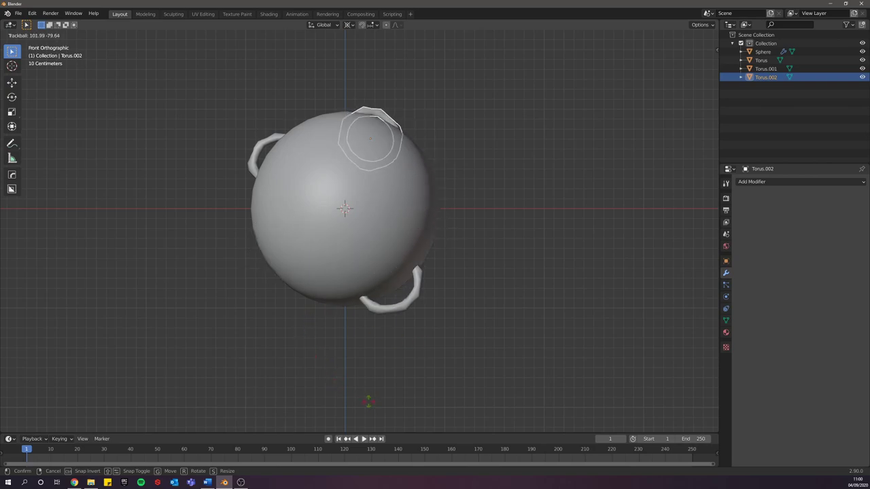
left_click(367, 404)
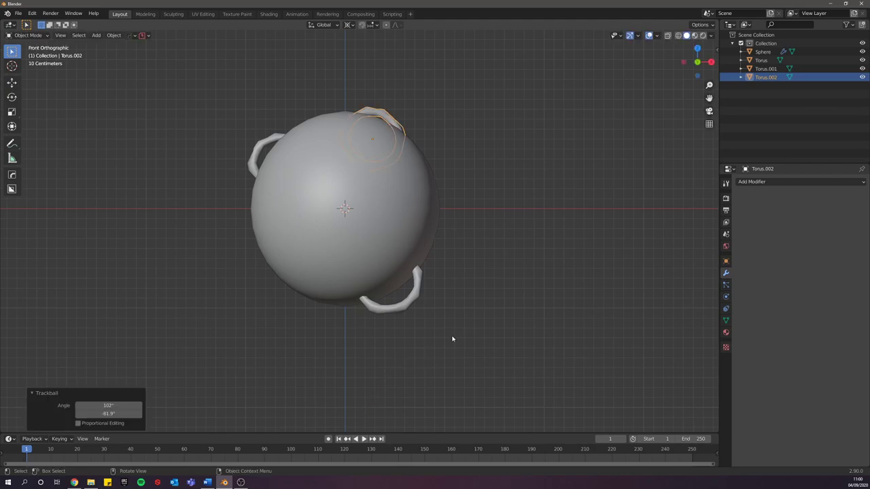
key("g")
left_click(462, 358)
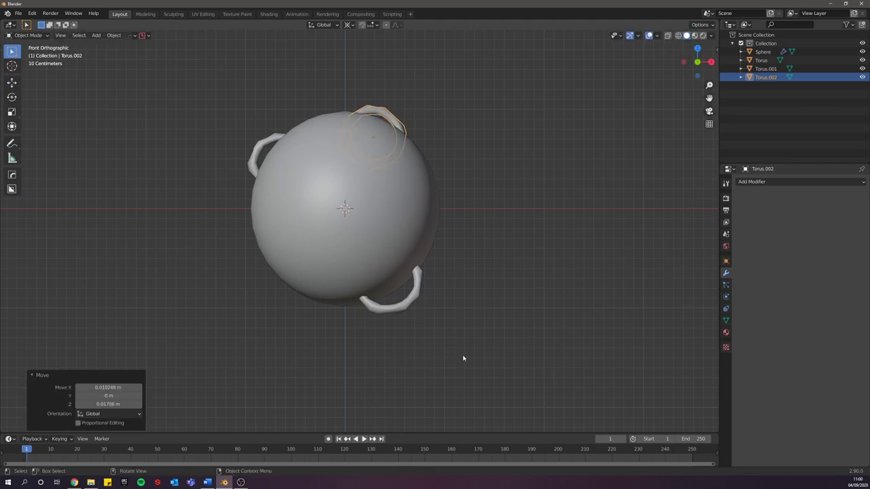
Step: Join the timeline area into the 3D viewport so the viewport takes over its space
right_click(270, 433)
left_click(254, 454)
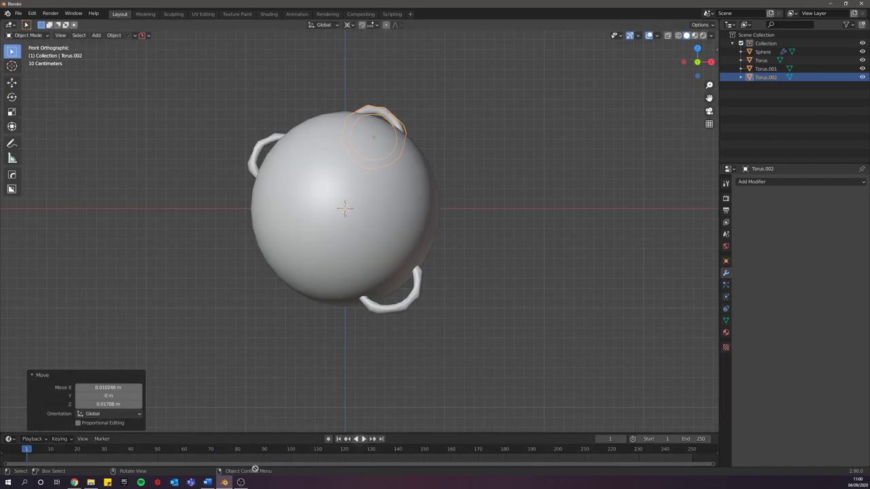
left_click(271, 453)
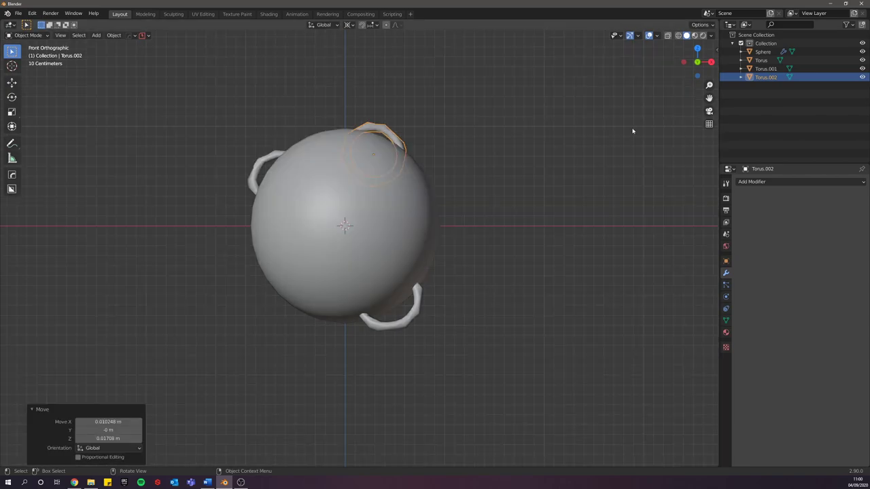
Step: Split the 3D viewport vertically about in half and change the new right-hand area to the Shader Editor
left_click_drag(717, 20, 348, 41)
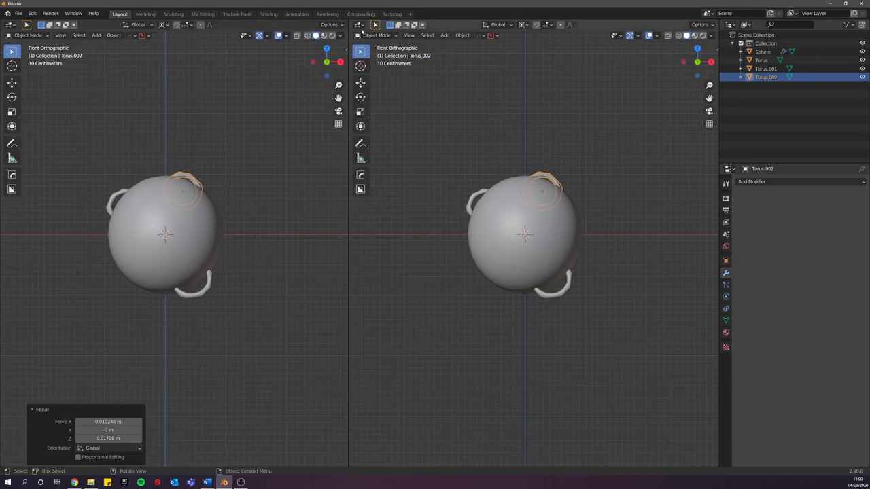
left_click(359, 26)
left_click(360, 26)
left_click(359, 26)
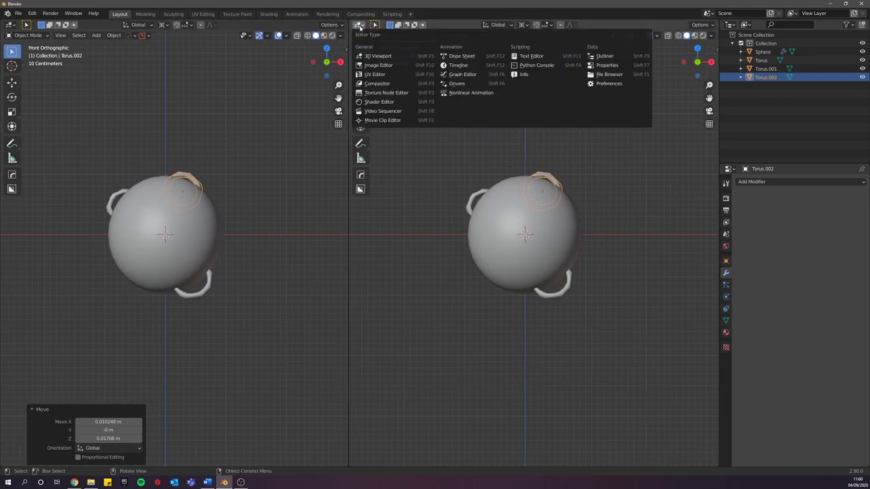
left_click(403, 100)
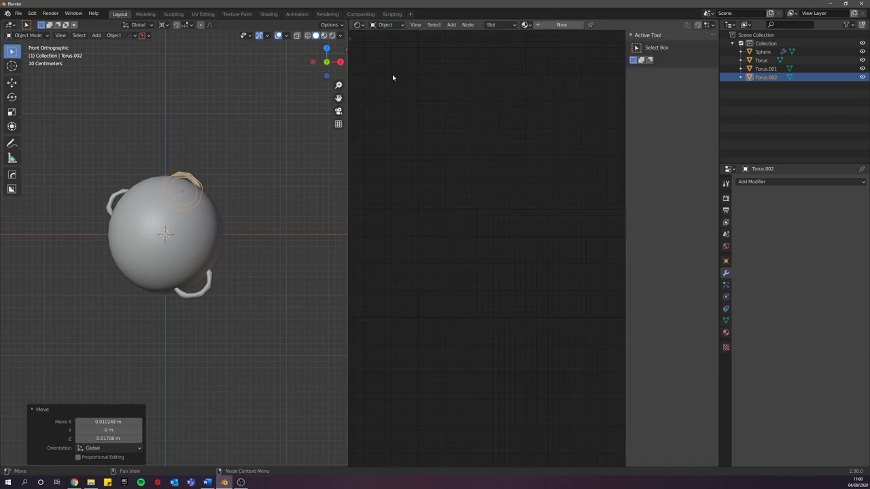
Step: Try the new area as a 3D Viewport and as a Timeline, and return it to the Shader Editor
left_click(360, 26)
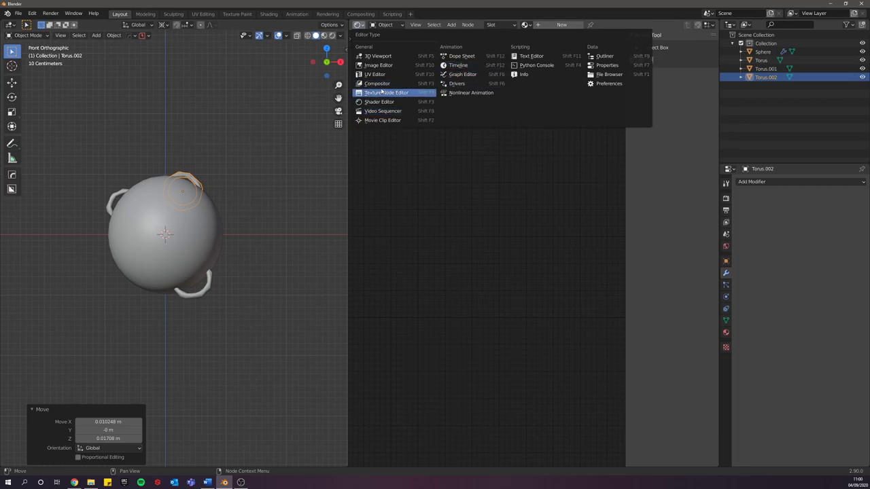
left_click(358, 26)
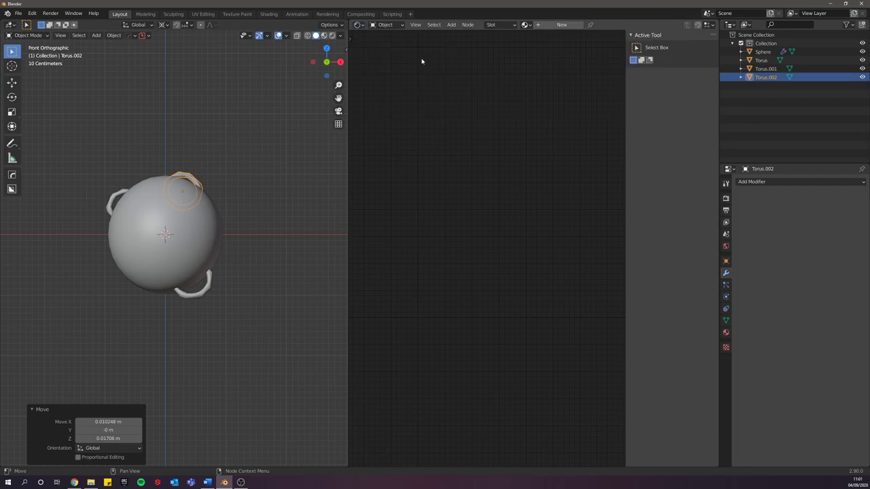
left_click(359, 26)
left_click(359, 26)
left_click(360, 27)
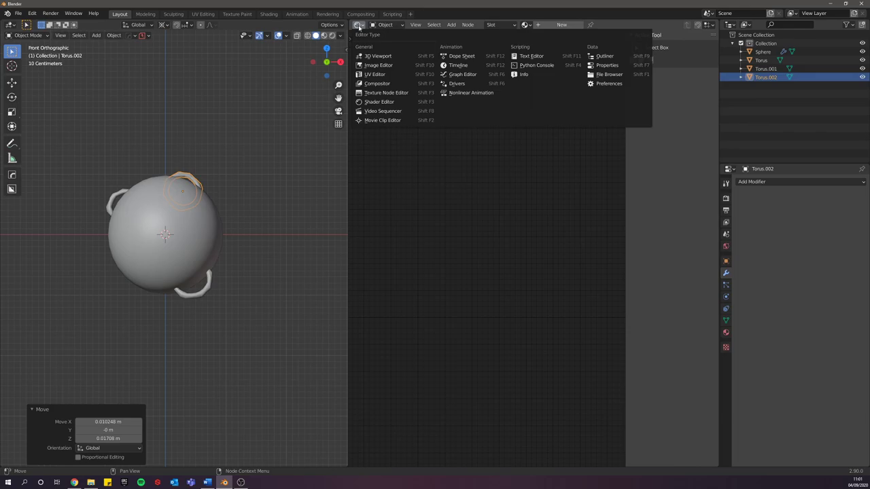
left_click(378, 55)
left_click(359, 26)
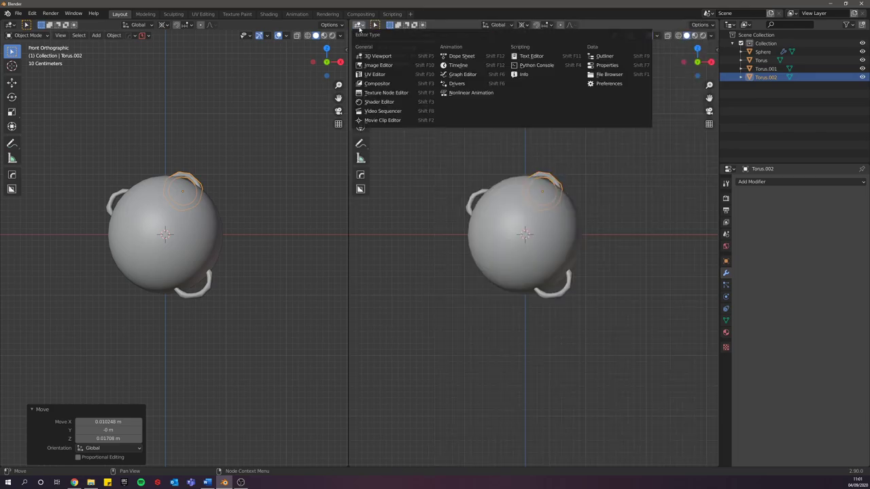
key("t")
left_click(358, 26)
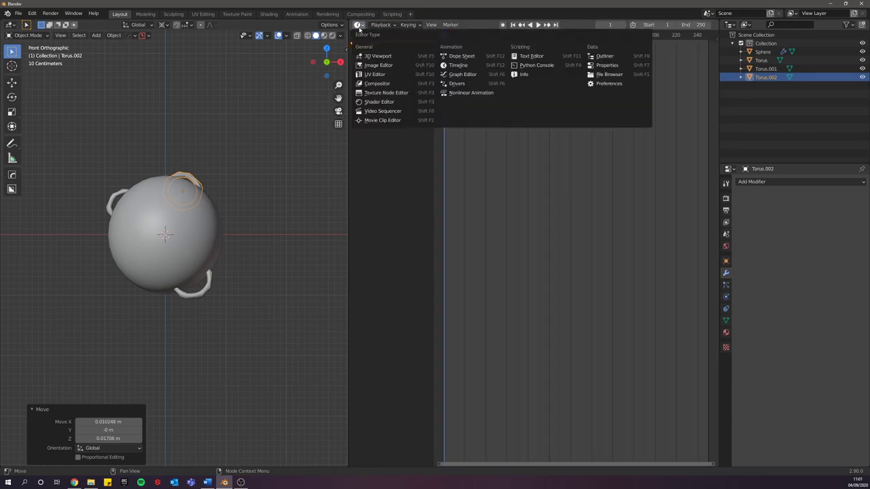
left_click(379, 80)
left_click(358, 25)
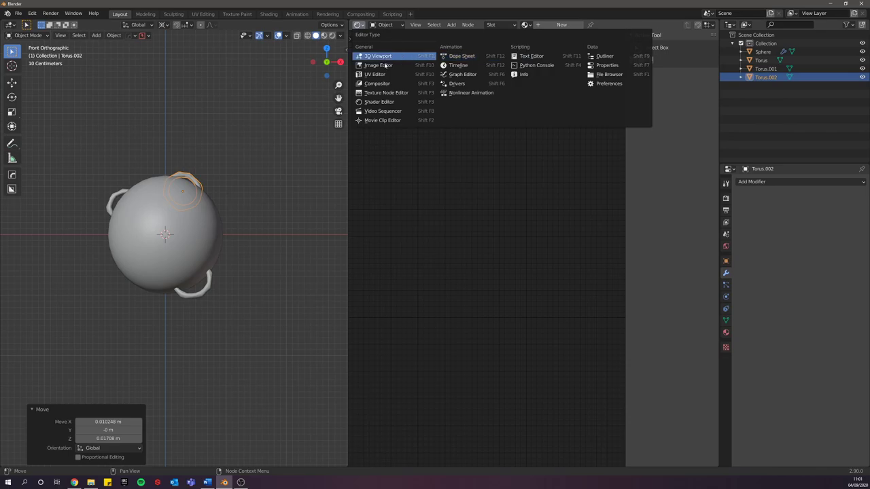
left_click(363, 26)
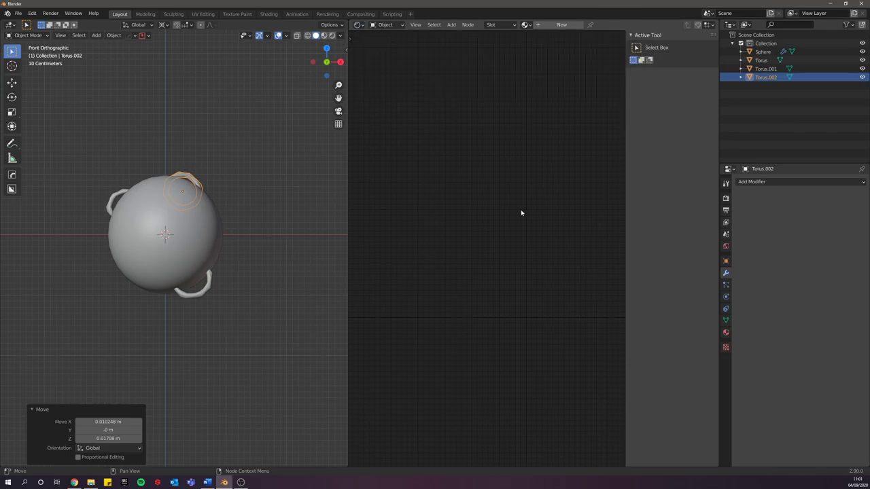
Step: Create a new material for the sphere and name it Sun
left_click(247, 228)
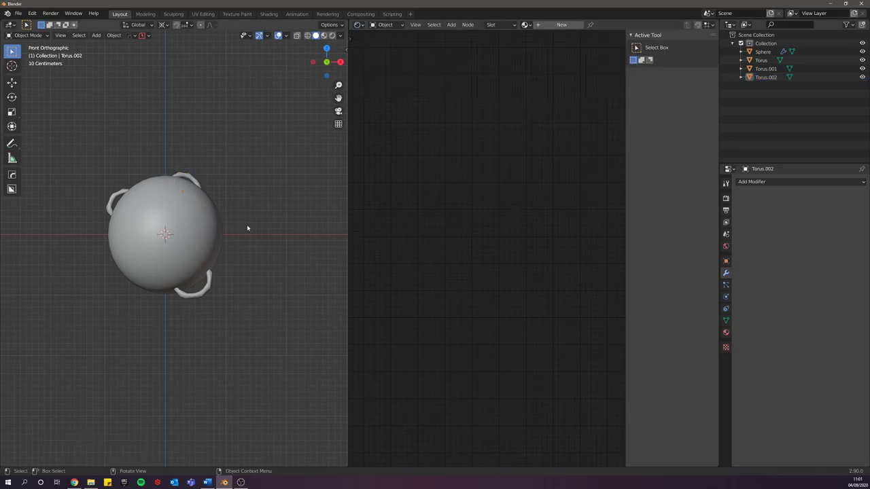
left_click(187, 248)
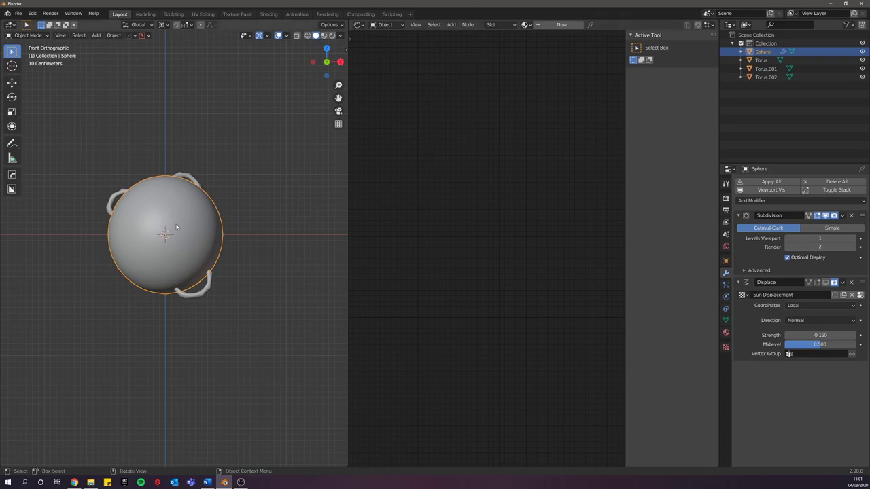
left_click(561, 25)
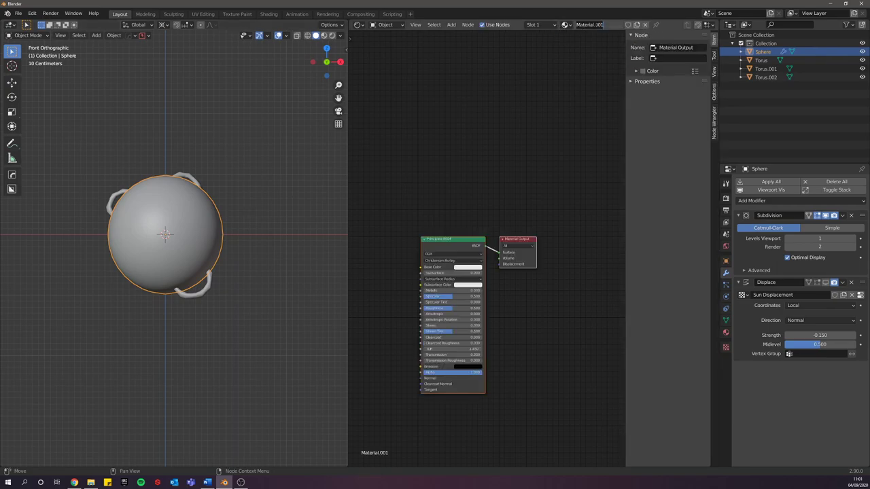
type("Sun")
key("Return")
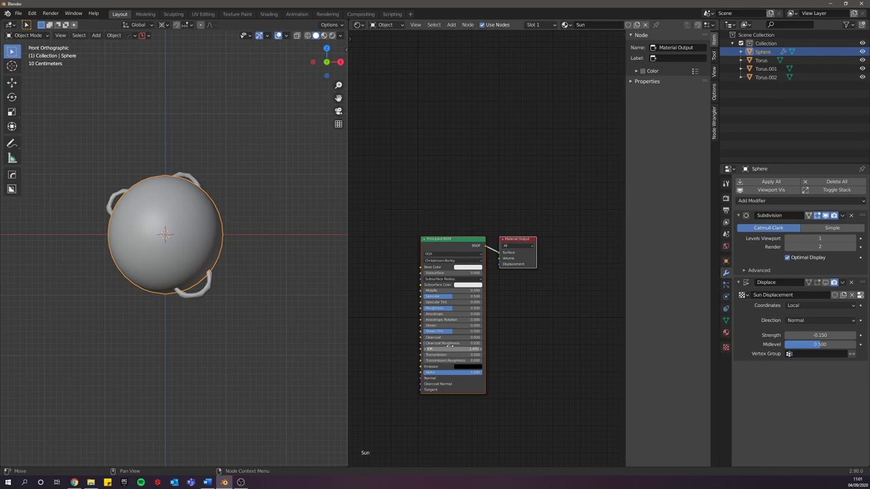
Step: Narrow the 3D viewport and split it into two stacked views, with the lower one in Rendered shading
left_click_drag(347, 233, 294, 234)
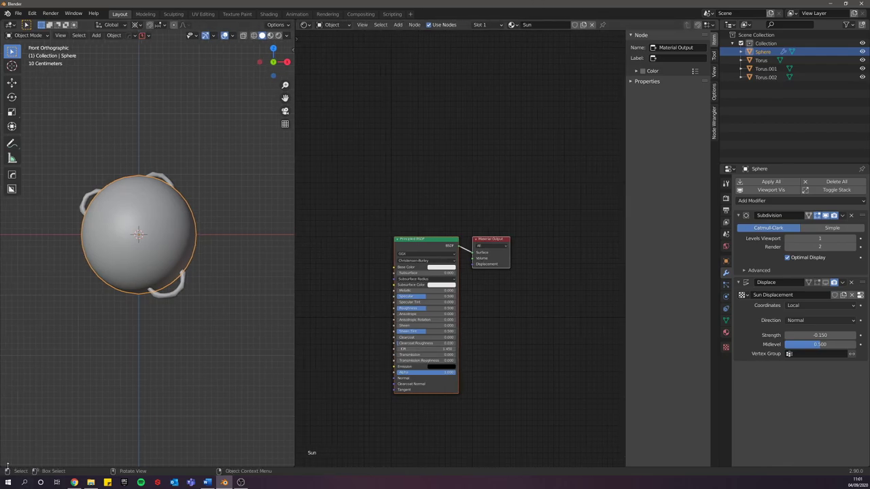
left_click_drag(2, 462, 82, 227)
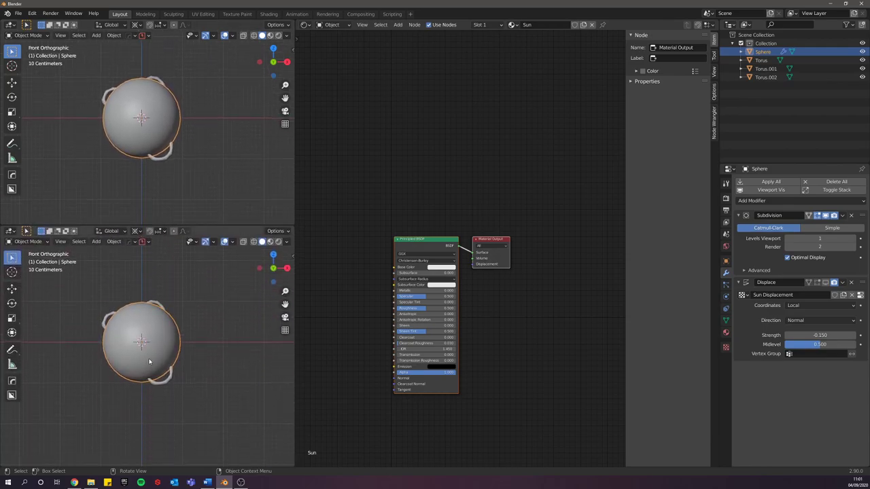
key("z")
left_click(151, 304)
scroll(148, 352, "up", 3)
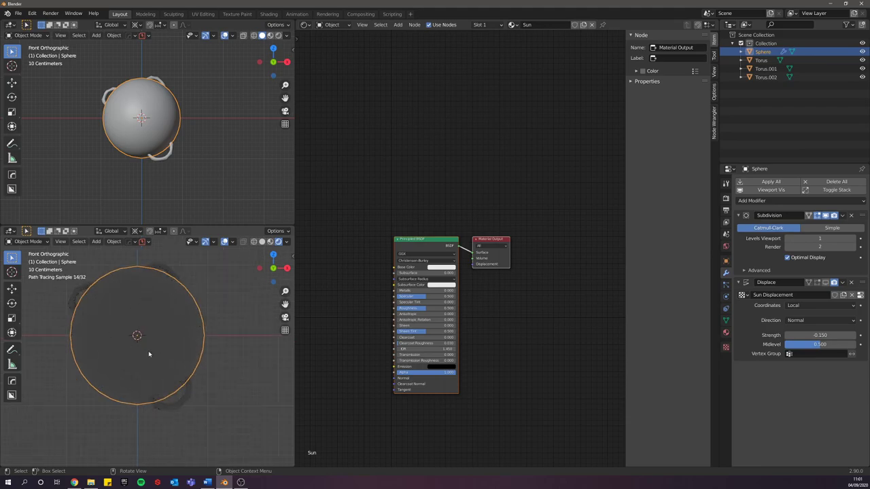
middle_click_drag(160, 332, 170, 345, "shift")
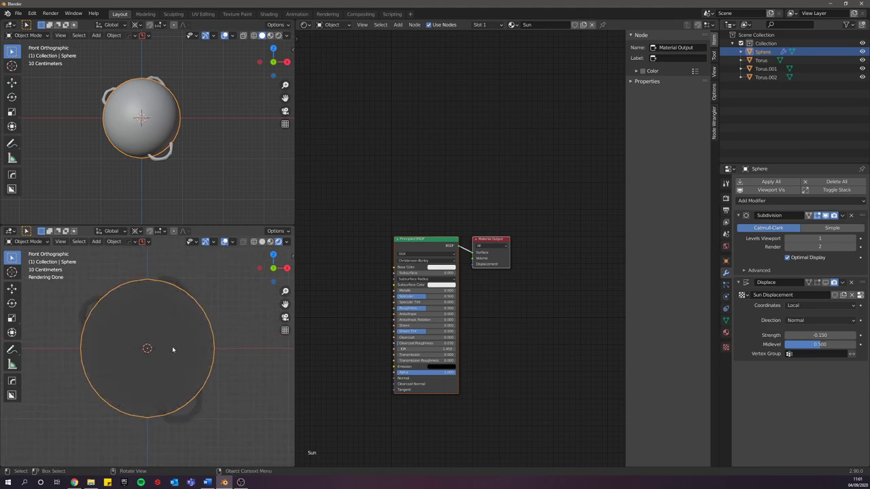
scroll(172, 346, "up", 3)
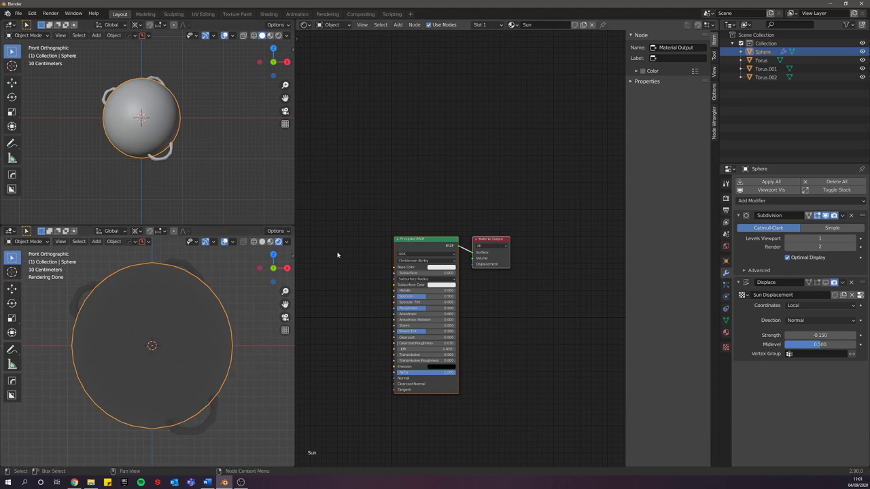
Step: Enable viewport denoising in the Cycles sampling settings and set its denoiser to OptiX
left_click_drag(374, 195, 462, 239)
key("Home")
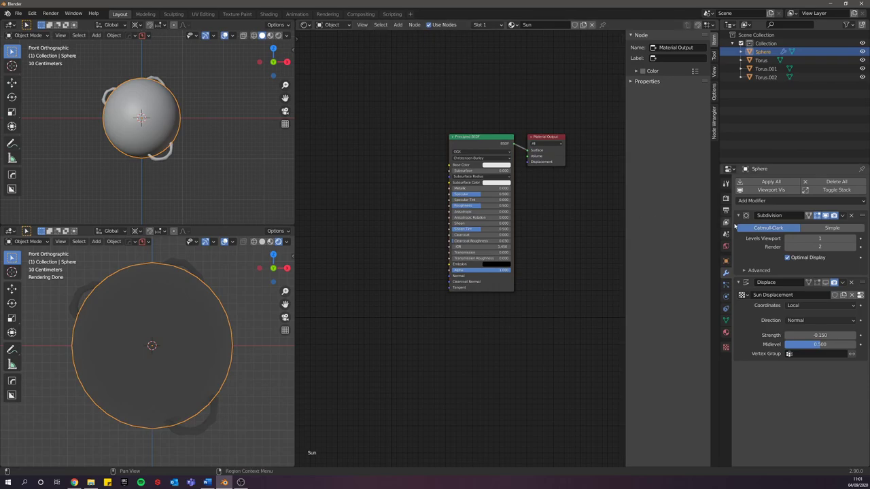
left_click(725, 198)
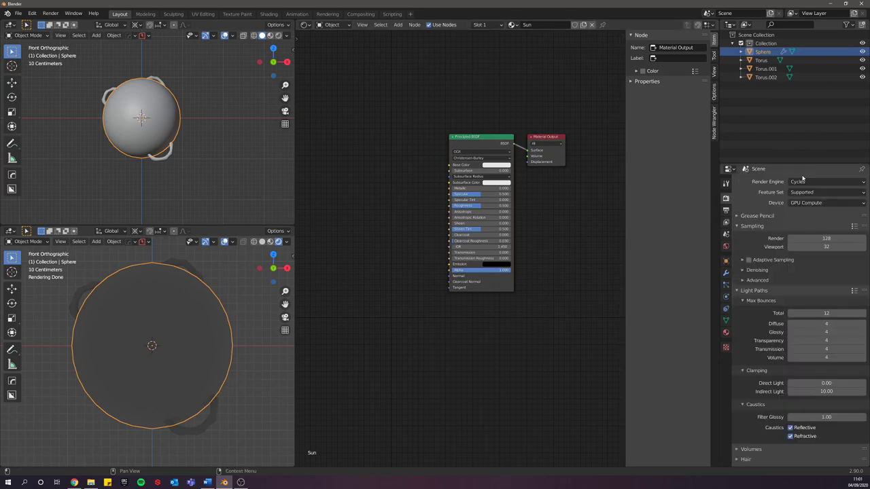
left_click(748, 271)
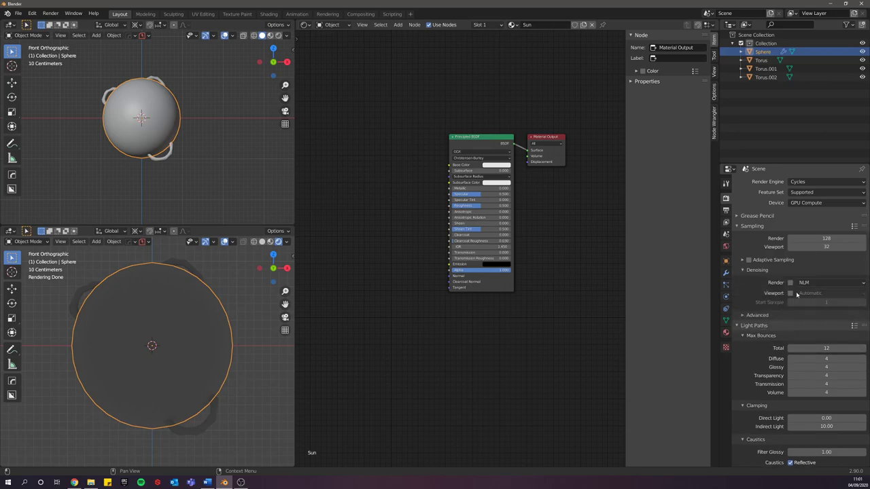
left_click(819, 293)
left_click(823, 312)
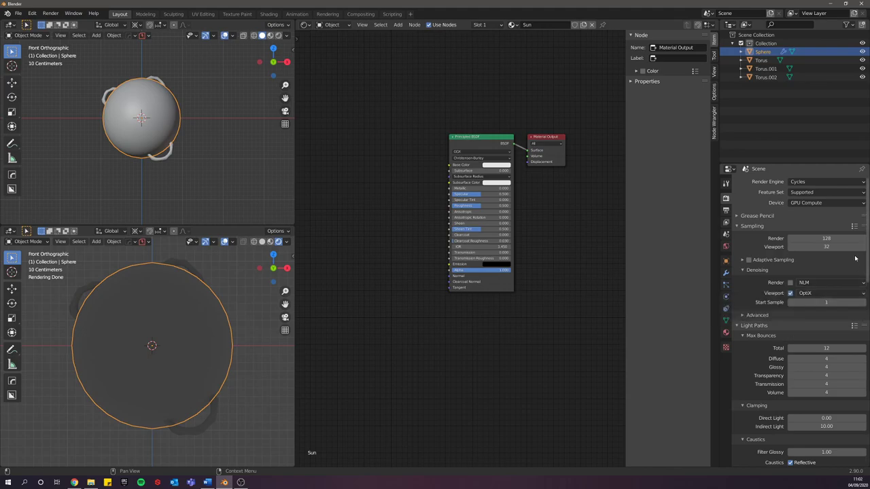
Step: Enable render denoising in the Cycles sampling settings and set its denoiser to OptiX
left_click(790, 283)
left_click(818, 283)
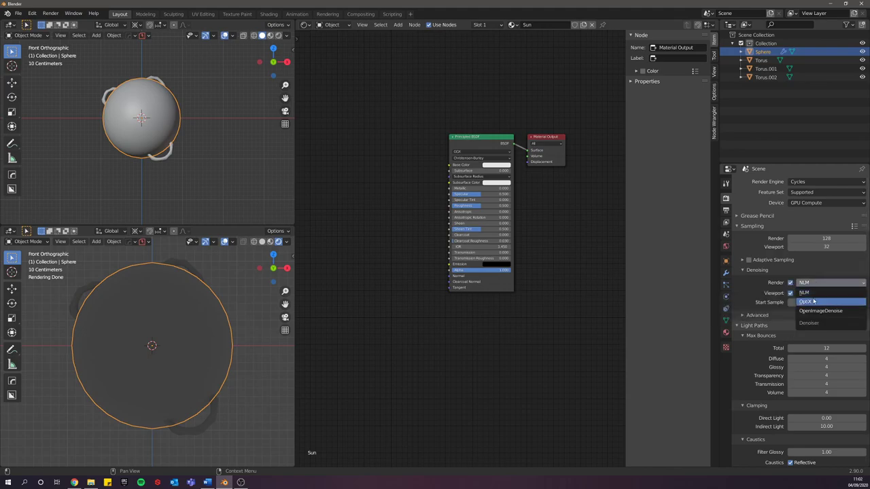
left_click(813, 300)
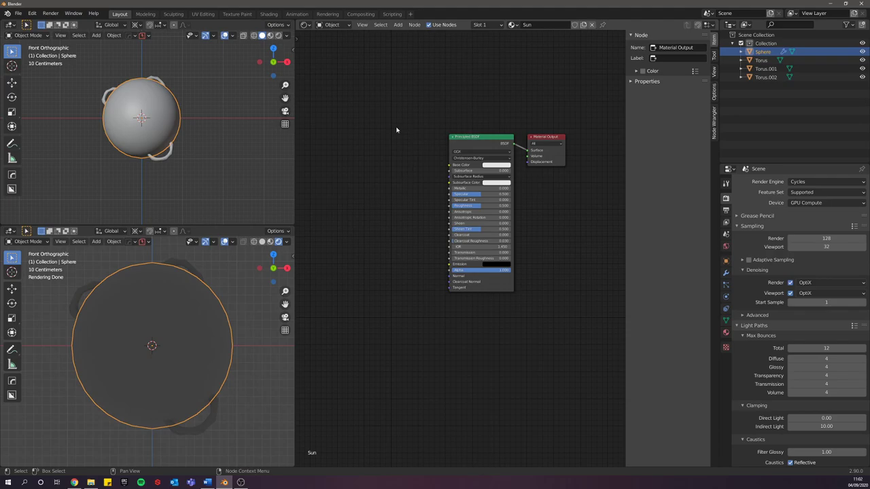
middle_click_drag(361, 180, 401, 184)
scroll(419, 209, "down", 1)
key("shift+a")
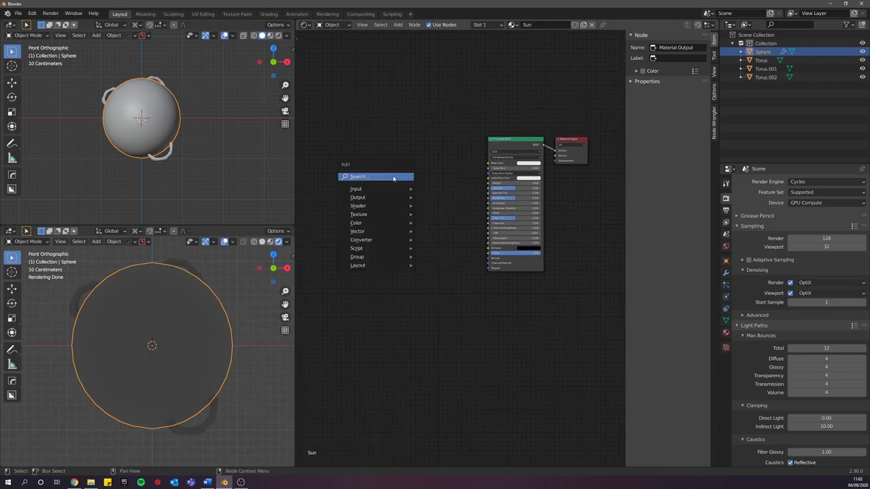
type("m")
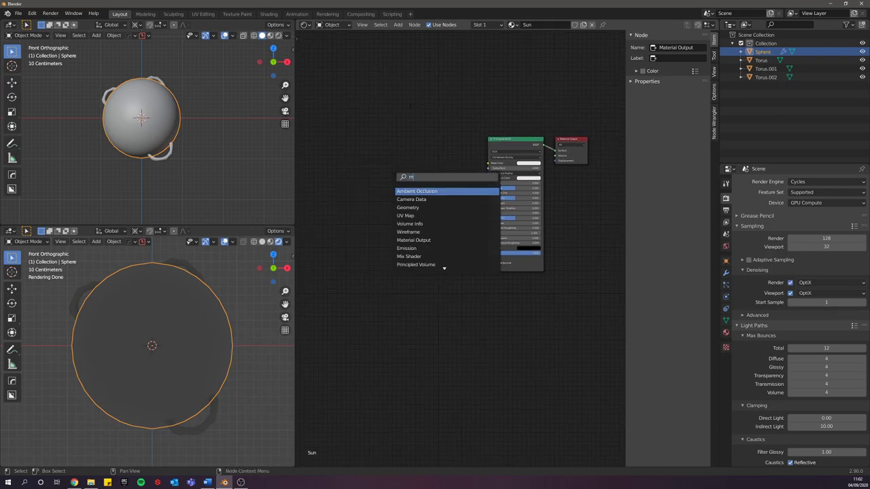
key("Escape")
key("shift+a")
key("Escape")
Step: Add a Musgrave Texture node well ahead of the Principled BSDF and place a duplicate directly below it
key("shift+a")
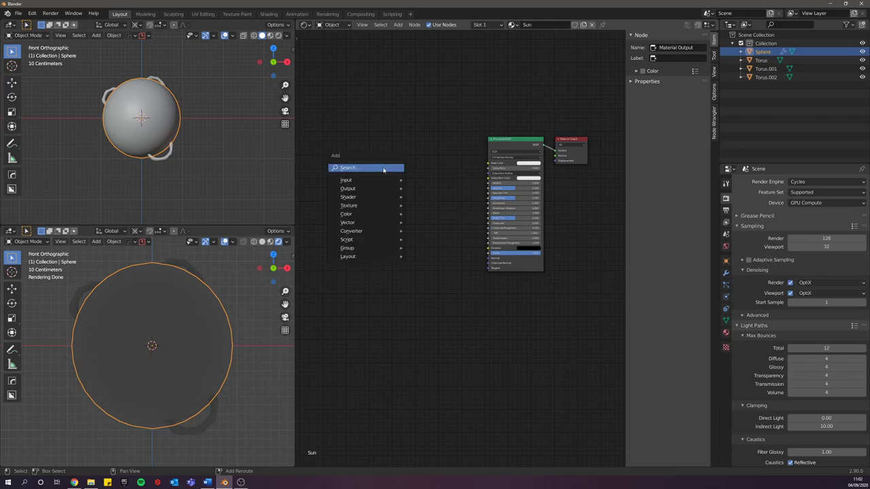
left_click(383, 168)
type("musgrave")
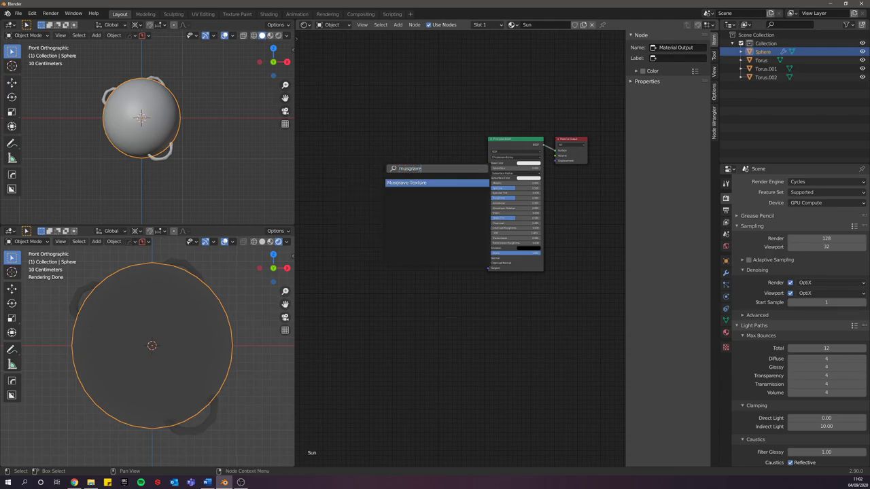
left_click(409, 182)
left_click(355, 173)
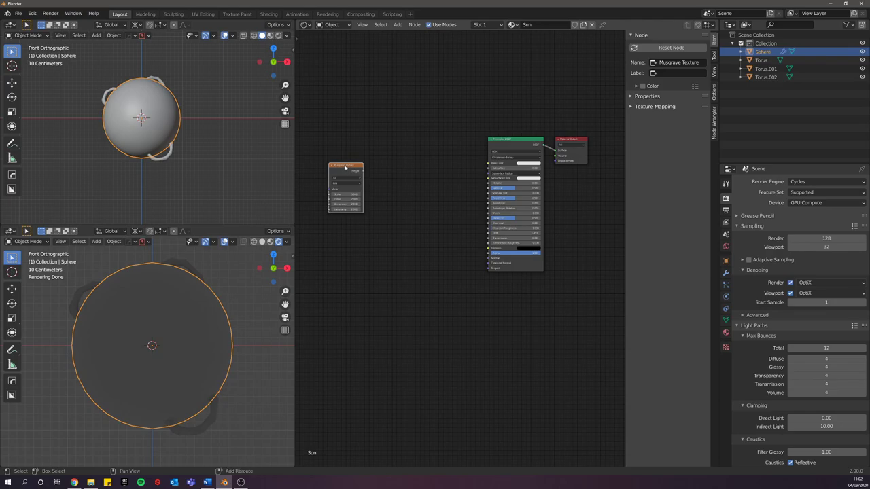
key("shift+d")
left_click(344, 223)
Step: Add a Noise Texture node and place it below the two Musgrave Texture nodes
key("shift+a")
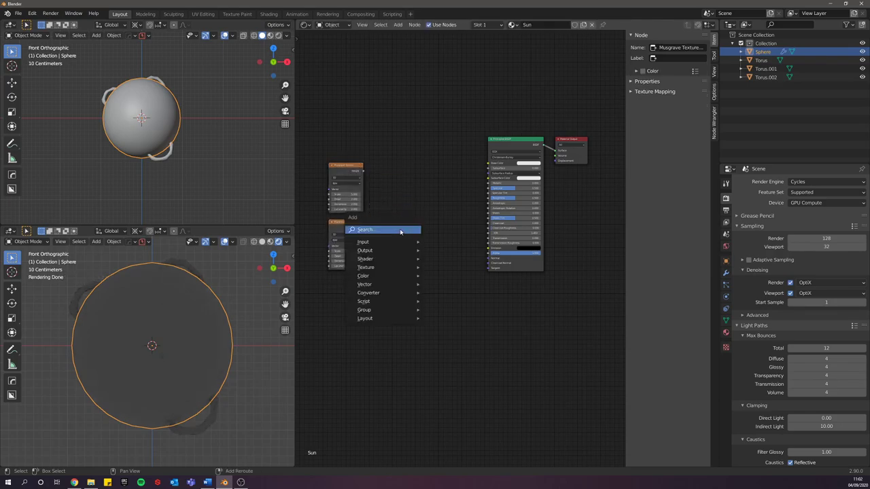
left_click(400, 233)
type("noise")
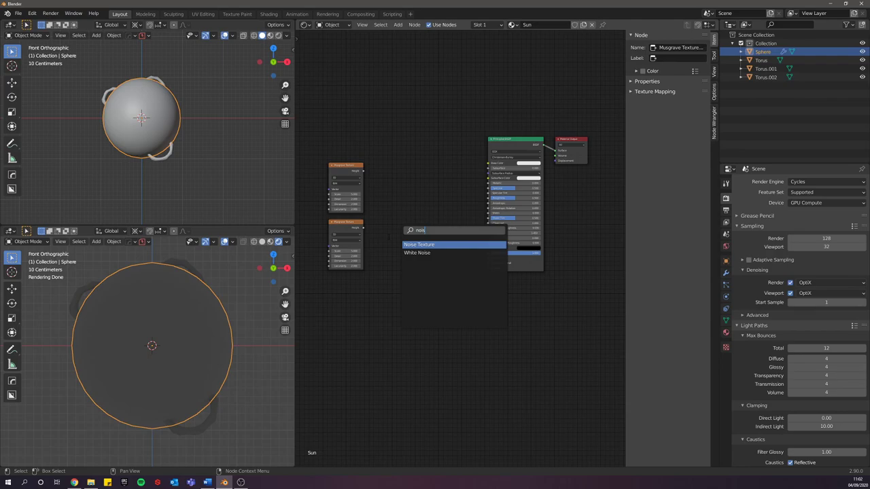
key("Return")
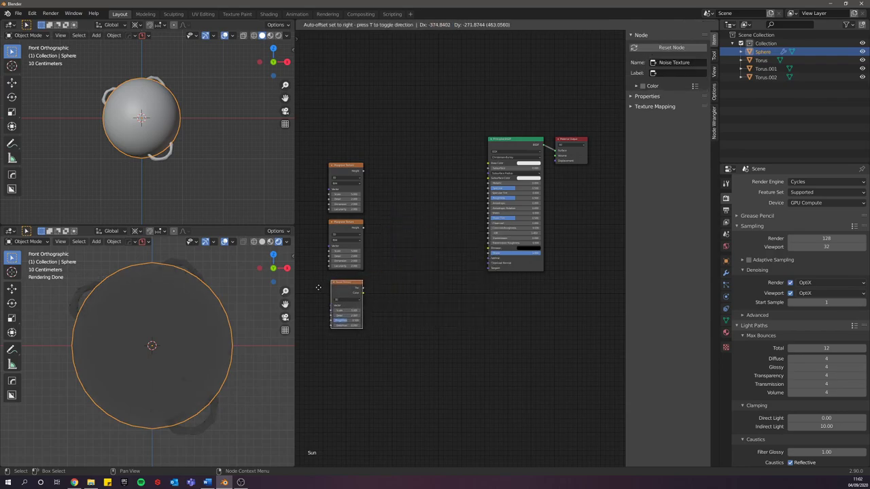
left_click_drag(345, 241, 338, 236)
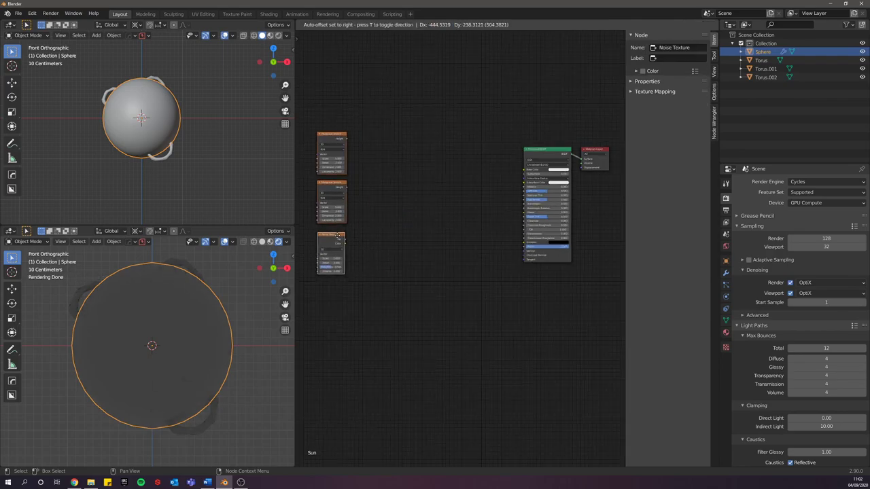
left_click(338, 236)
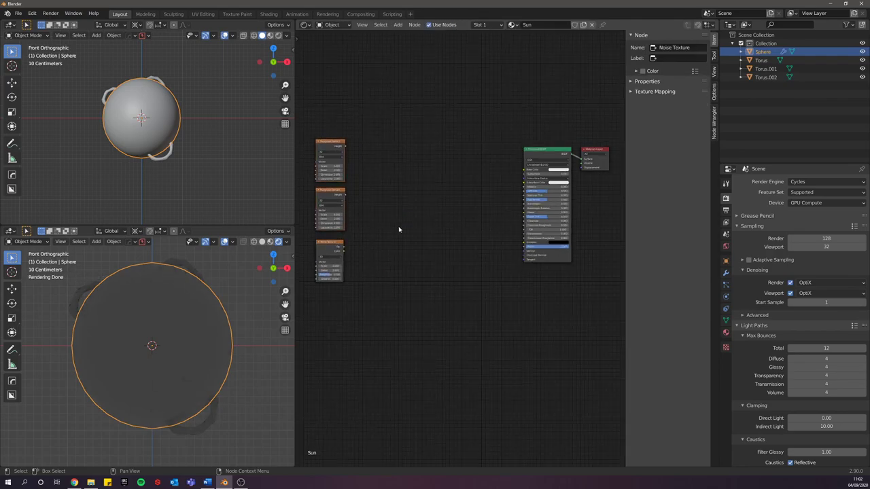
Step: Add a ColorRamp node and place it beside the upper Musgrave Texture node
key("shift+a")
left_click(399, 228)
type("coplor")
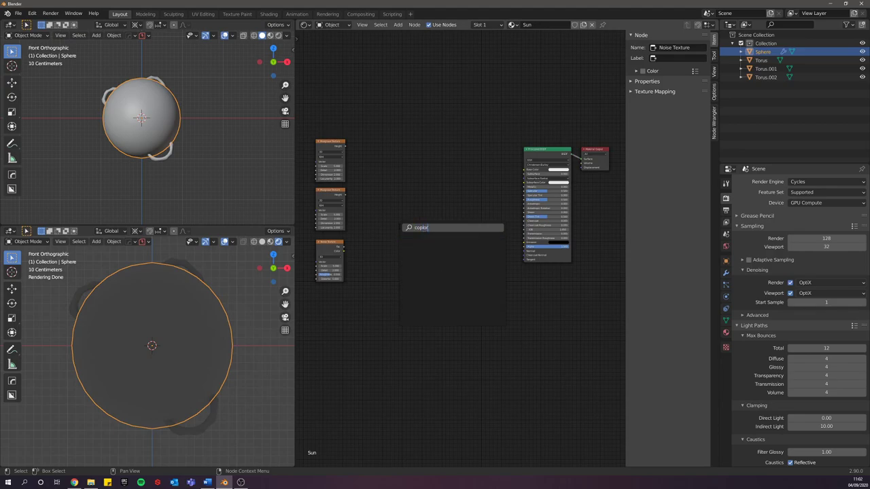
key("BackSpace")
type("lor")
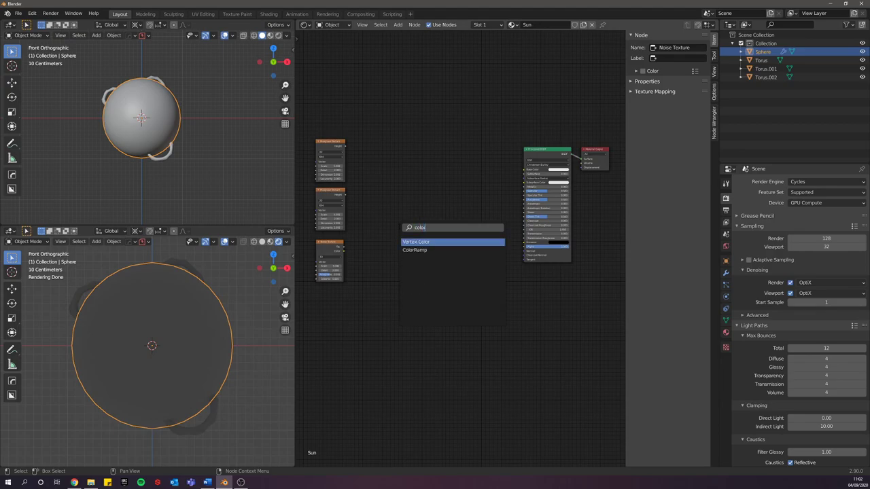
key("Down")
key("Return")
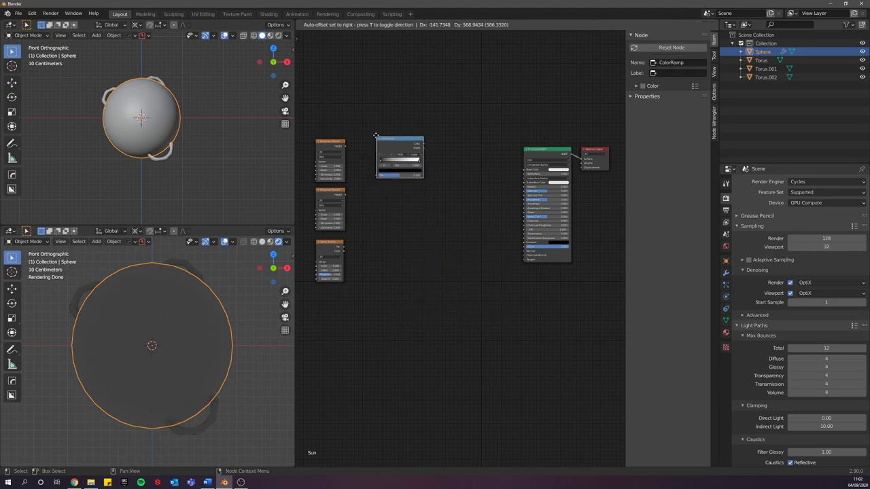
left_click(394, 140)
left_click_drag(395, 140, 384, 143)
Step: Duplicate the ColorRamp twice, placing one copy beside the lower Musgrave Texture and one beside the Noise Texture
key("shift+d")
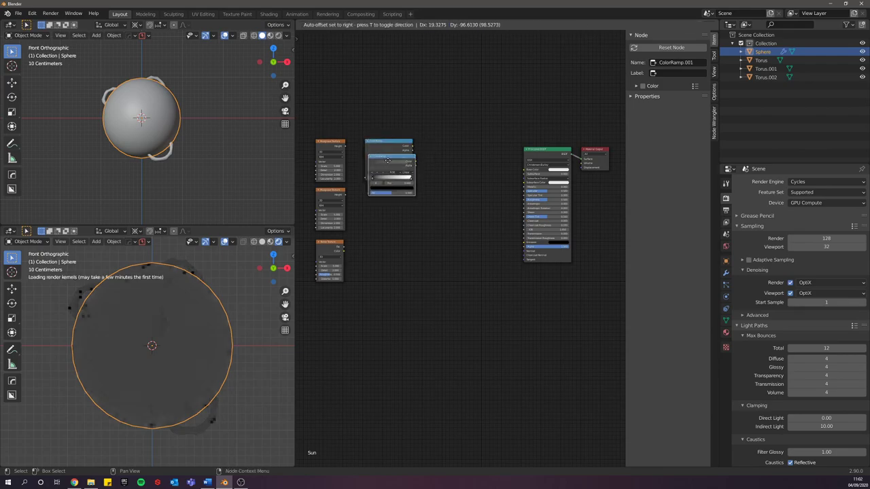
left_click(384, 188)
key("shift+d")
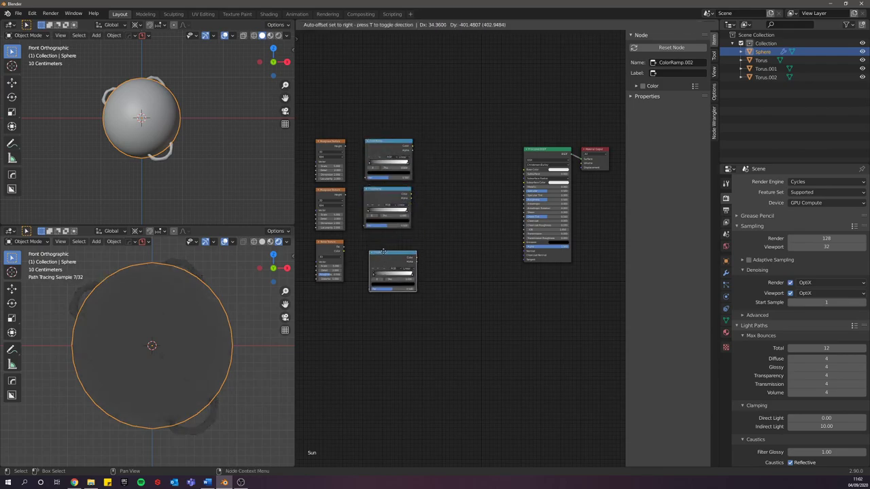
left_click(381, 237)
Step: Add an Emission node and place it after the uppermost ColorRamp
key("shift+a")
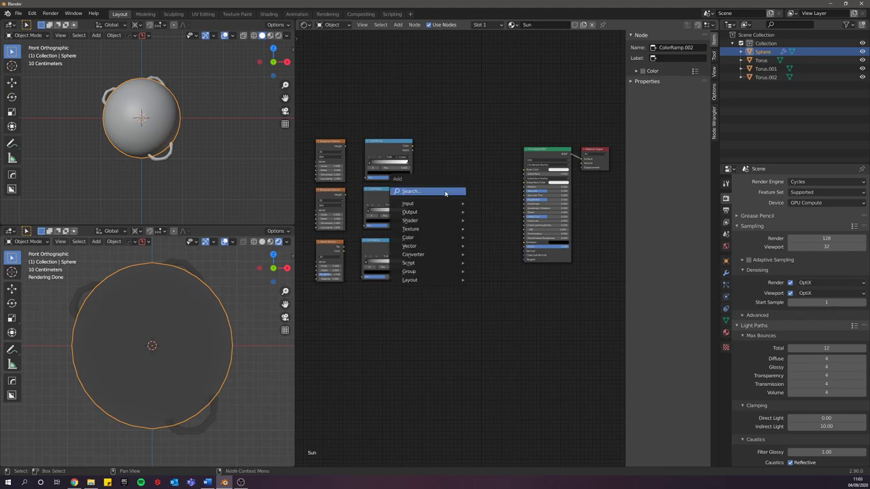
left_click(445, 193)
type("emission")
key("Return")
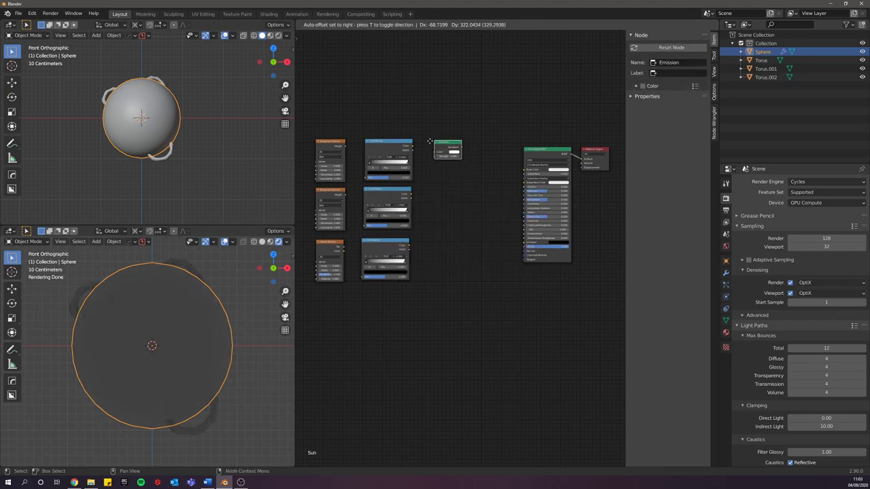
left_click(436, 139)
Step: Duplicate the Emission node twice, placing one copy after each of the two lower ColorRamps
key("shift+d")
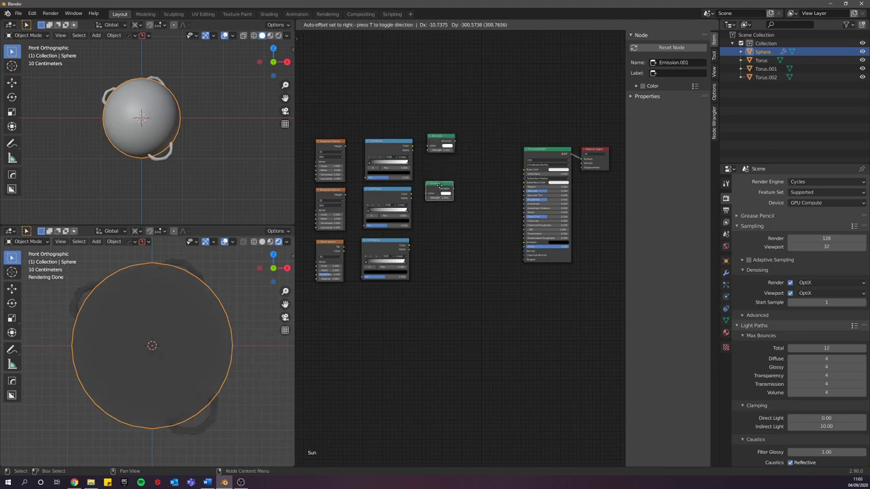
left_click(439, 185)
key("shift+d")
left_click(436, 241)
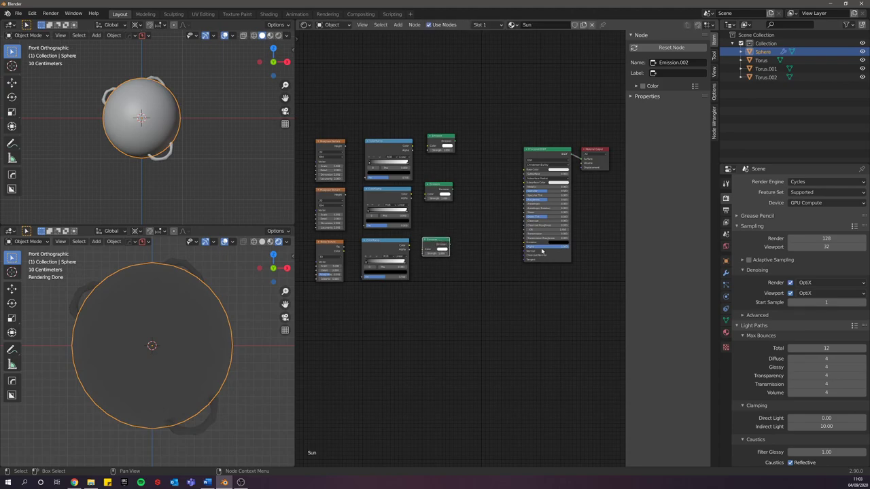
Step: Move the Principled BSDF and Material Output nodes farther away from the Emission nodes and realign the ColorRamp nodes
scroll(557, 249, "down", 1)
middle_click_drag(568, 245, 476, 254)
left_click_drag(458, 160, 492, 218)
key("g")
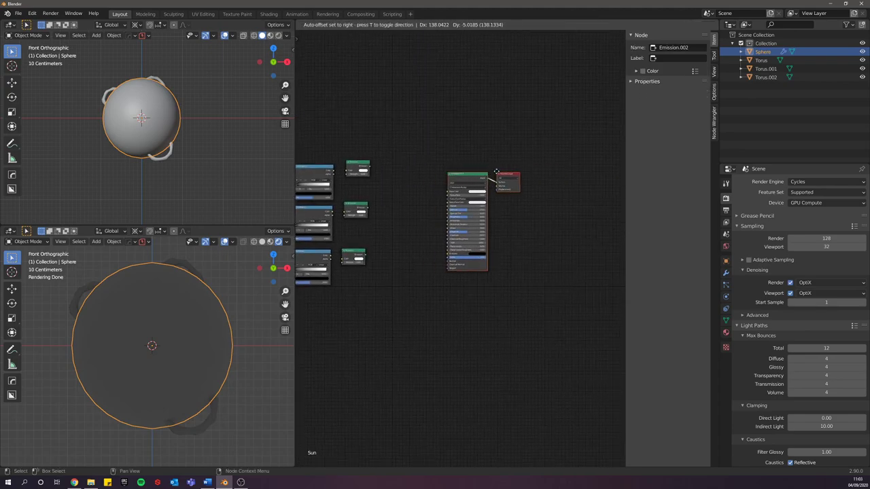
left_click(542, 174)
middle_click_drag(443, 249, 546, 236)
scroll(437, 241, "up", 10)
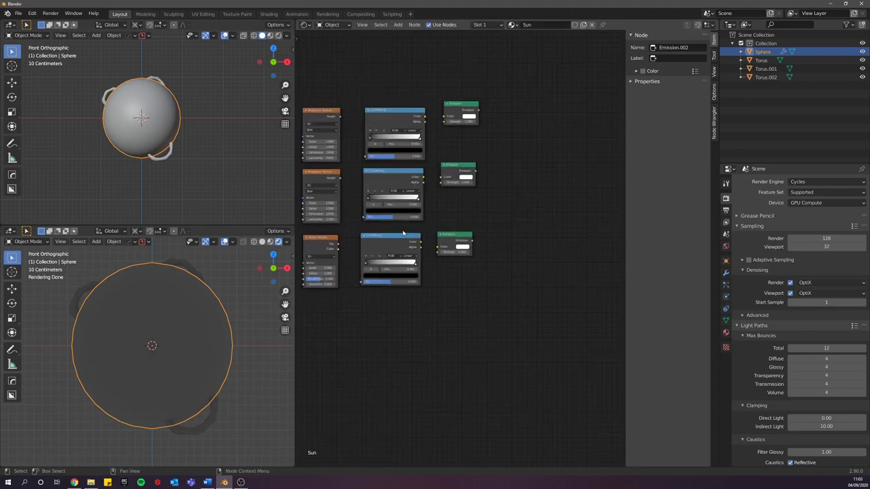
middle_click_drag(343, 173, 433, 231)
scroll(434, 231, "down", 1)
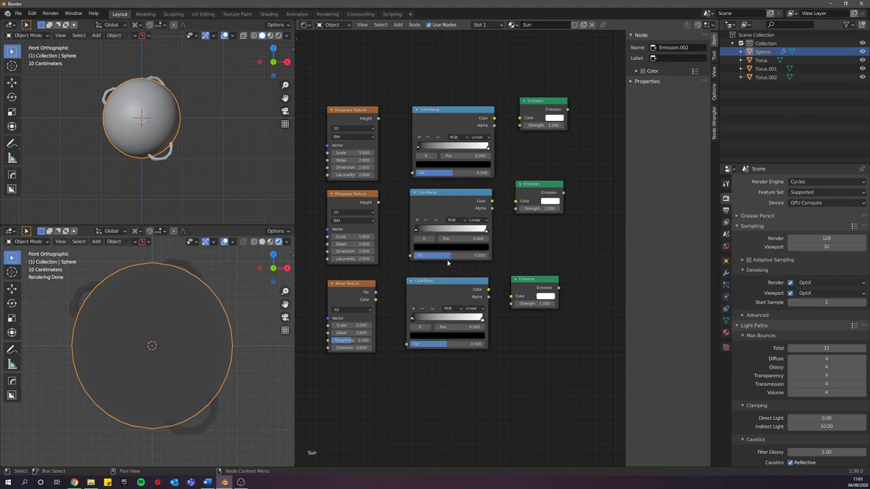
left_click_drag(424, 133, 422, 137)
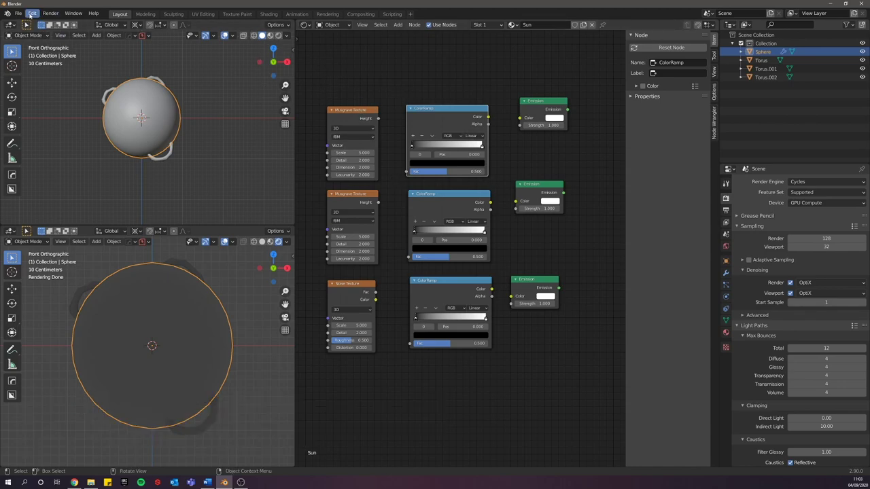
left_click(30, 13)
left_click(30, 14)
left_click(59, 135)
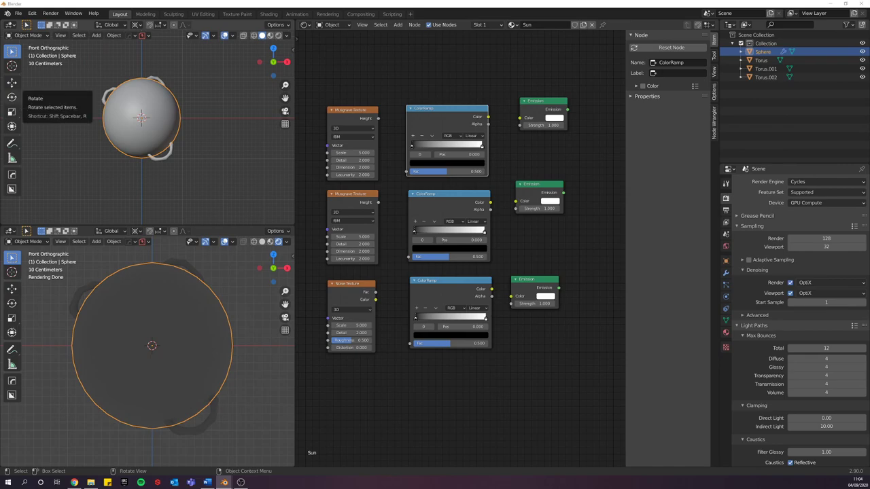
Step: Preview the upper Musgrave Texture directly on the sphere and set its Scale to 1.7
left_click(354, 112)
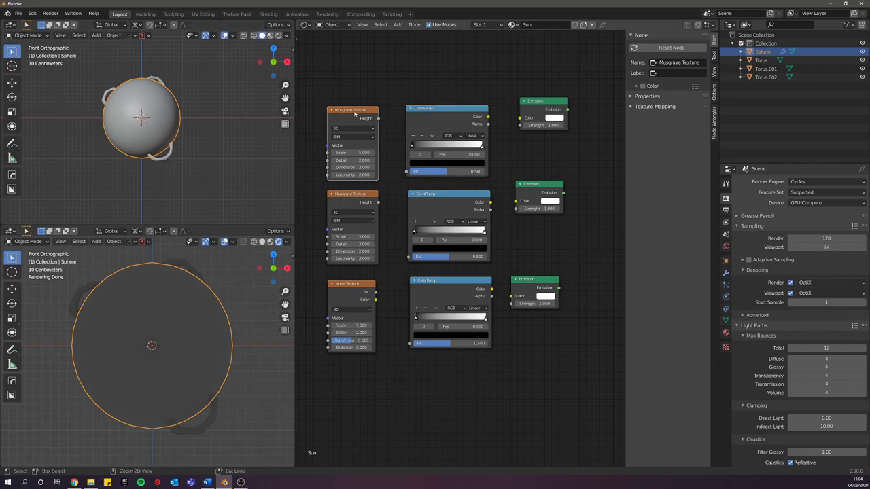
left_click(353, 126, "ctrl+shift")
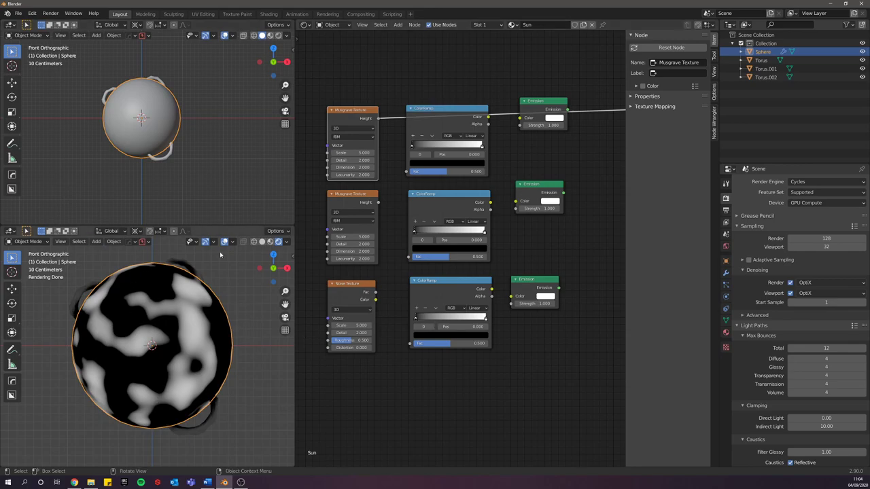
left_click(356, 153)
type("1")
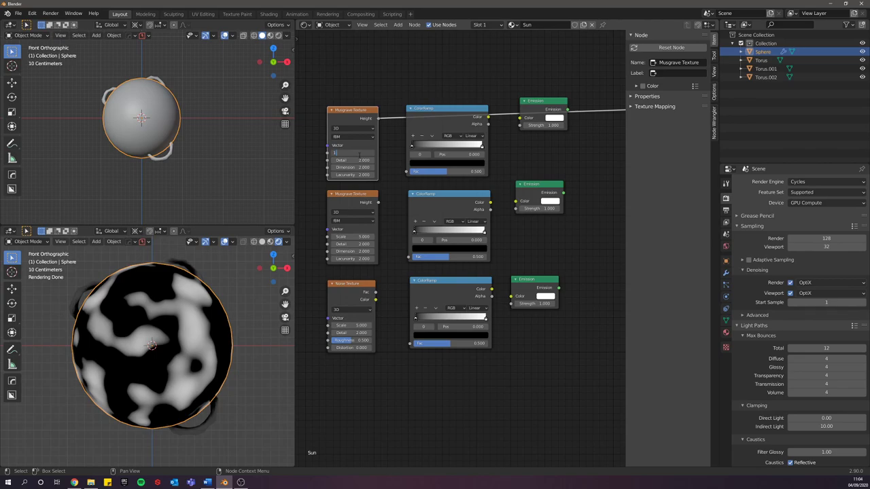
type(".7")
key("Return")
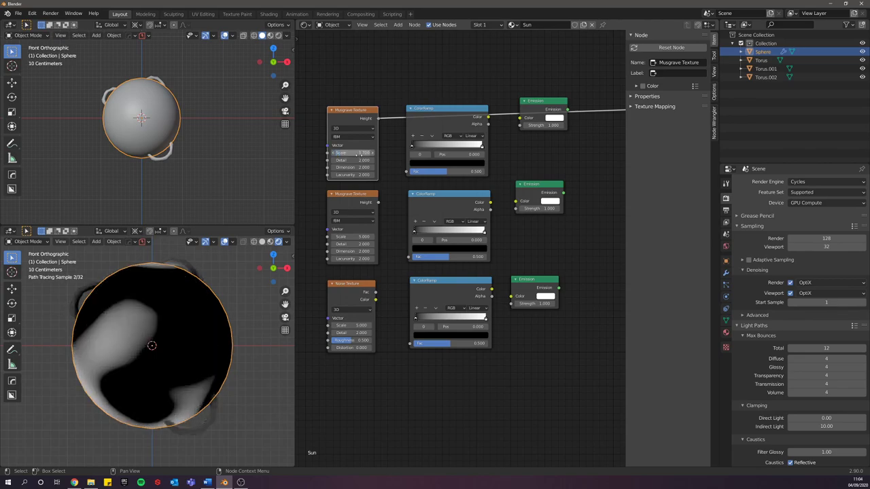
Step: Set the upper Musgrave Texture's Detail to 3.9, Dimension to 0 and Lacunarity to 1.9
left_click(354, 159)
type("3")
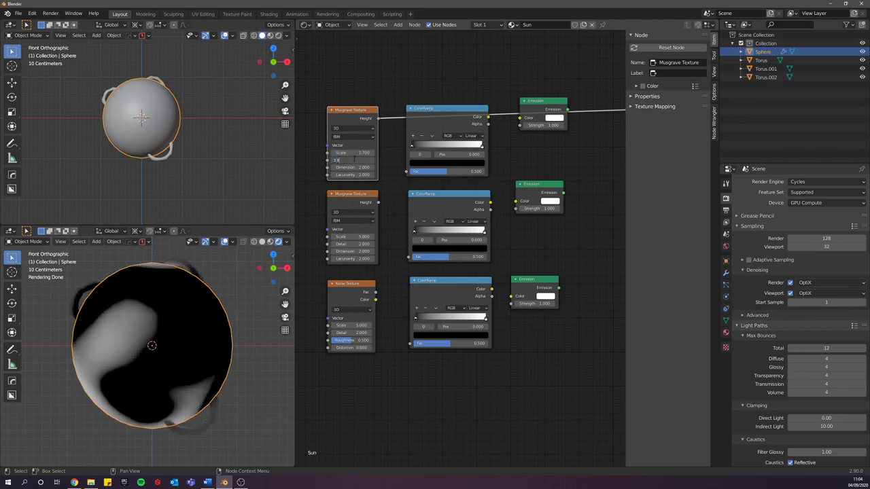
key("Return")
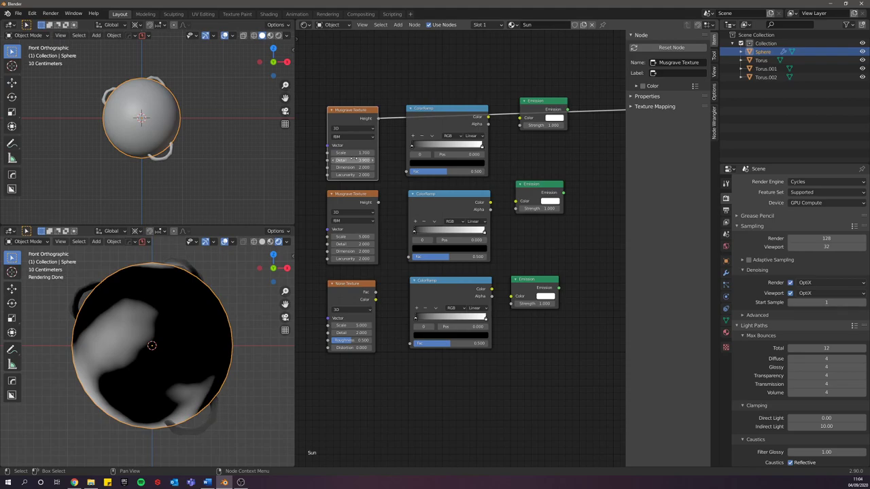
left_click(364, 168)
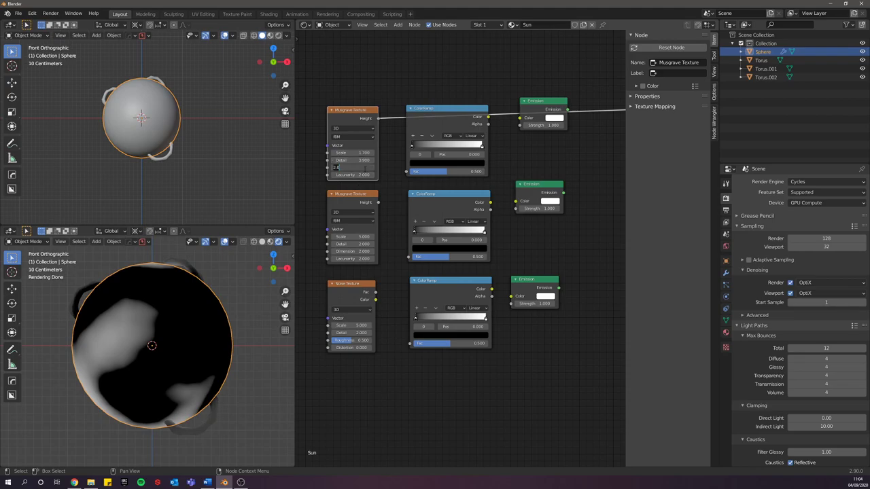
type("0")
key("Return")
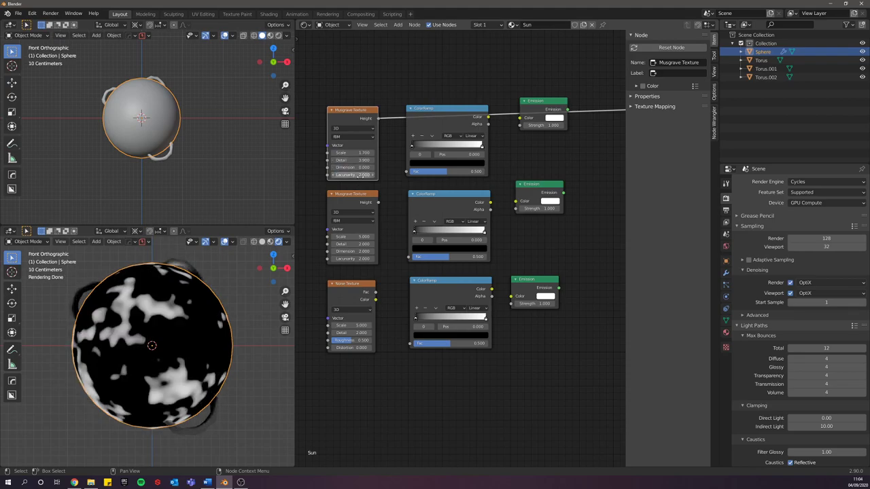
left_click(358, 176)
type("1.9")
key("Return")
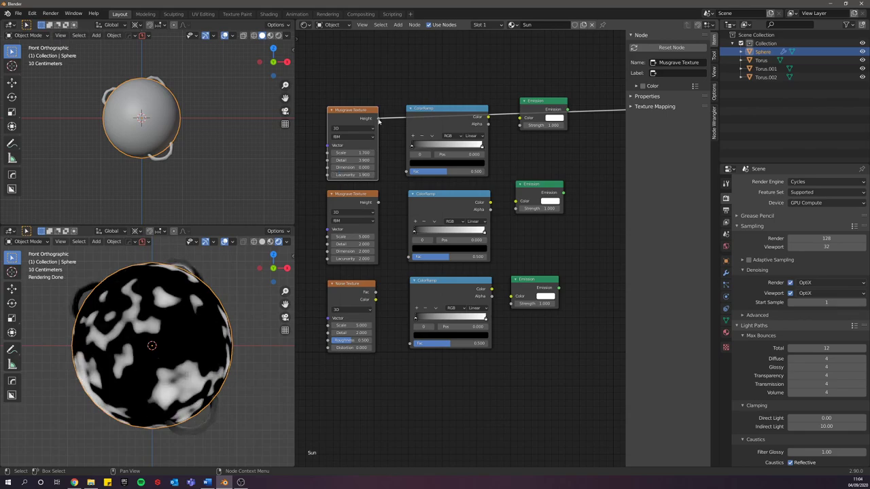
Step: Connect the upper Musgrave Texture through its ColorRamp to the upper Emission, preview that Emission and set its Strength to 10
left_click_drag(378, 119, 409, 172)
left_click(435, 110)
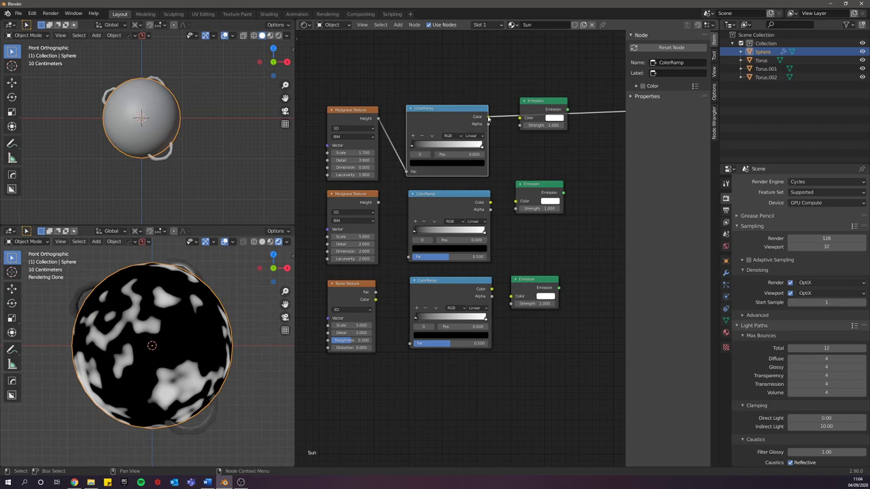
left_click_drag(487, 117, 520, 118)
left_click(531, 104, "ctrl+shift")
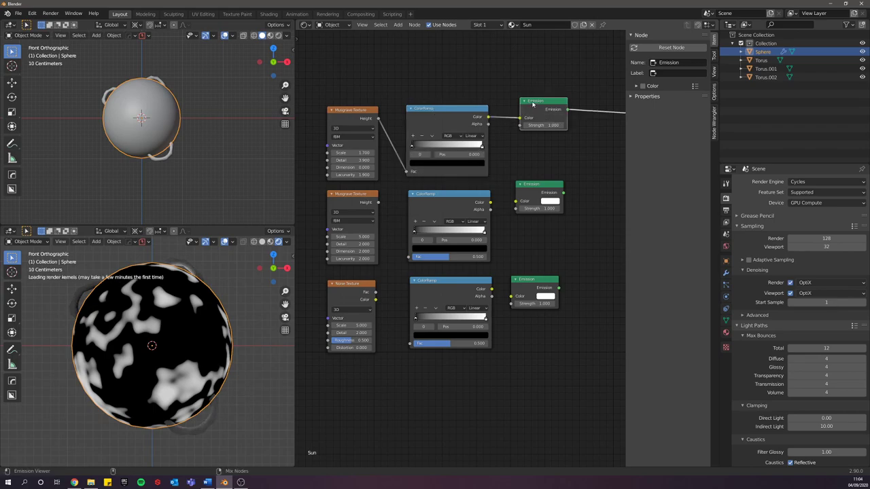
left_click(545, 125)
key("Return")
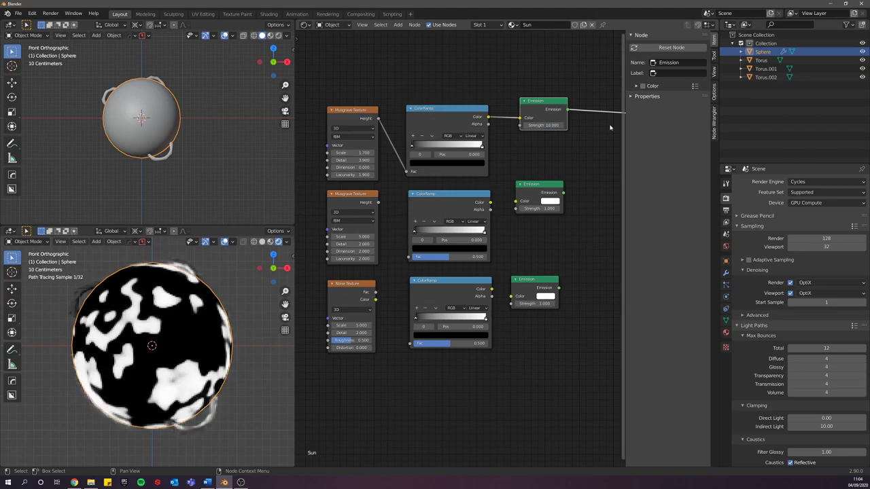
Step: Colour the upper ColorRamp's first stop very dark red and its end stop a stronger dark red at position 0.971
left_click(421, 165)
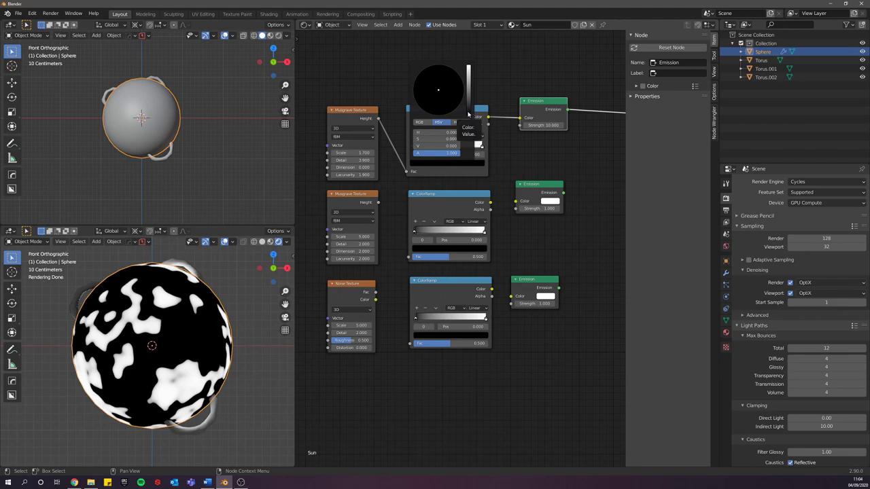
left_click_drag(467, 114, 435, 111)
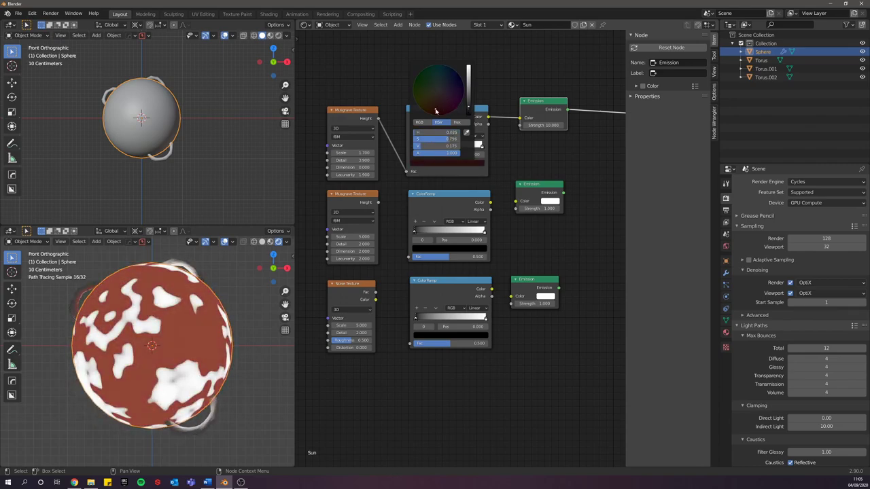
left_click(481, 146)
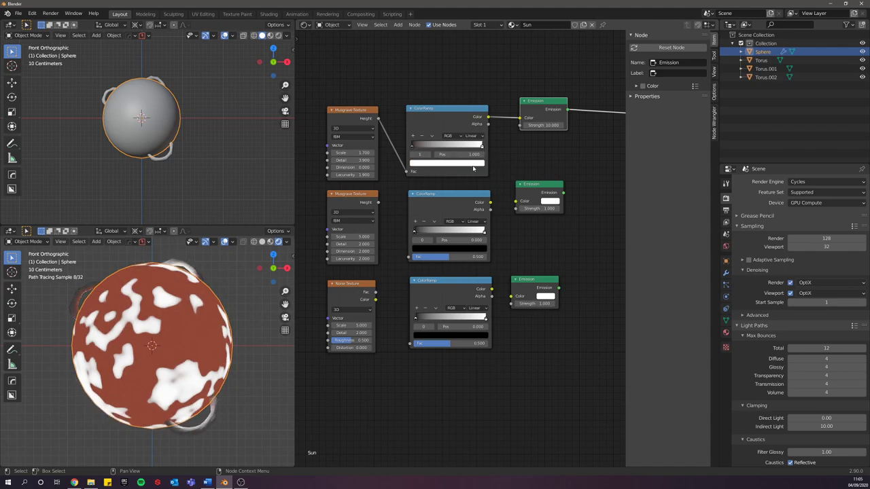
left_click(462, 163)
left_click(439, 107)
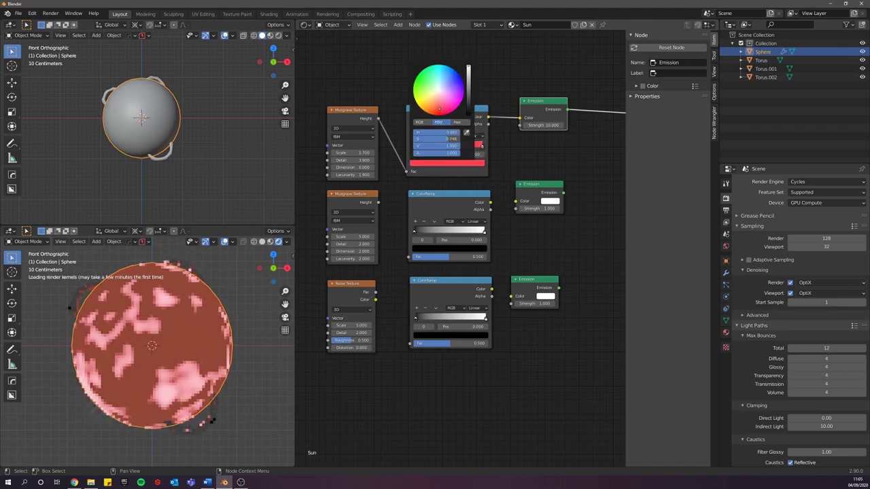
mouse_move(468, 105)
left_mouse_down()
mouse_move(468, 113)
mouse_move(469, 99)
left_mouse_up()
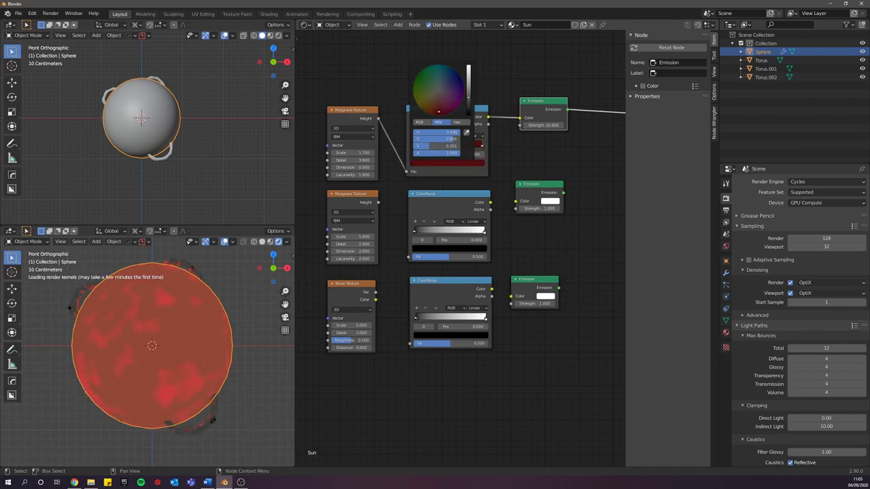
Step: Connect the middle Musgrave Texture through its ColorRamp to the middle Emission, preview that Emission and set its Strength to 5
middle_click_drag(389, 241, 391, 209)
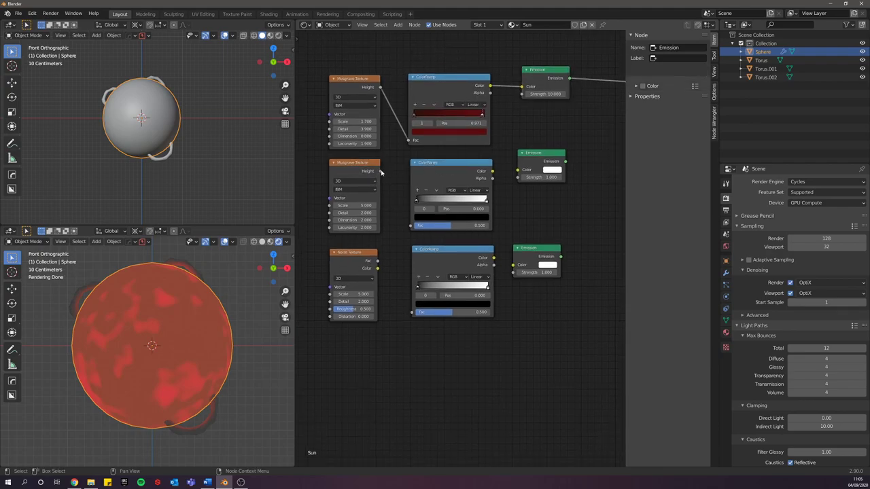
left_click_drag(381, 172, 411, 225)
left_click_drag(490, 175, 518, 170)
left_click(531, 158, "ctrl+shift")
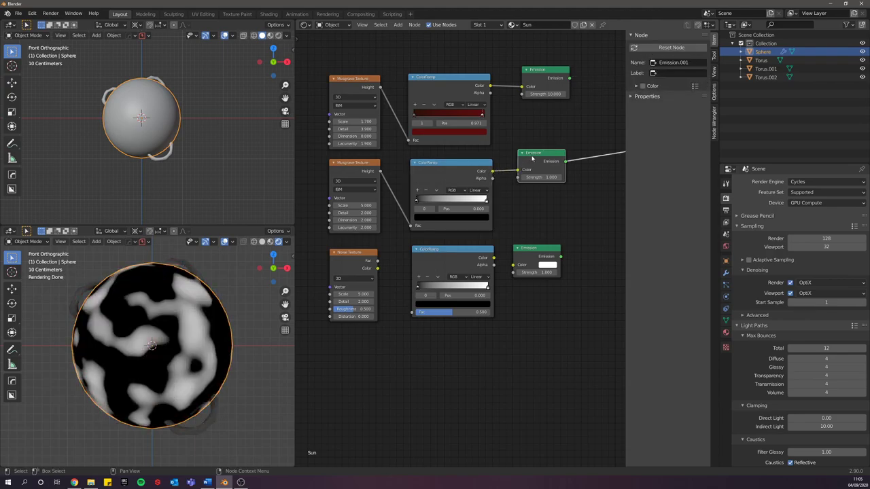
double_click(549, 176)
type("5")
key("Return")
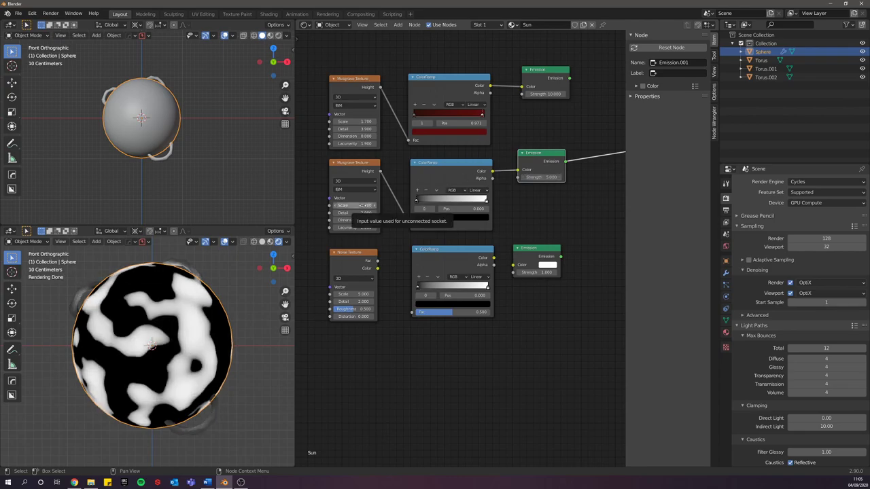
Step: Set the middle Musgrave Texture's Scale to 3, Detail to 16 and Dimension to 0
double_click(361, 206)
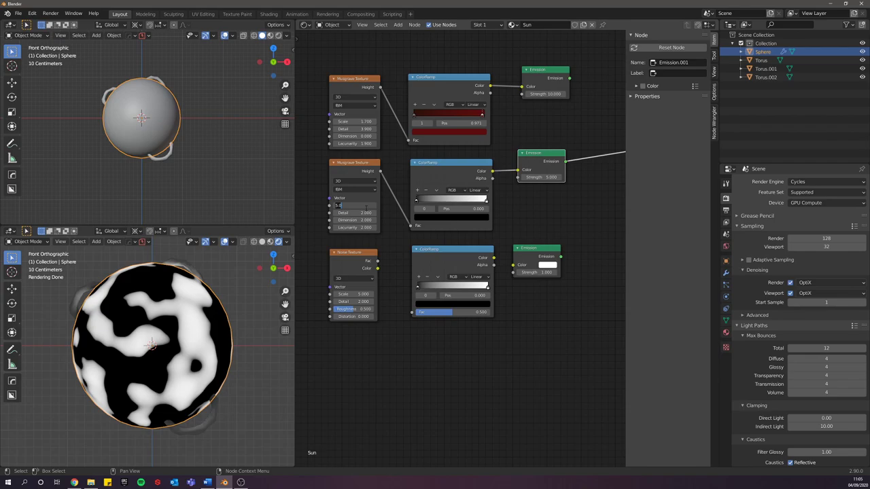
type("3")
key("Tab")
type("16")
key("Return")
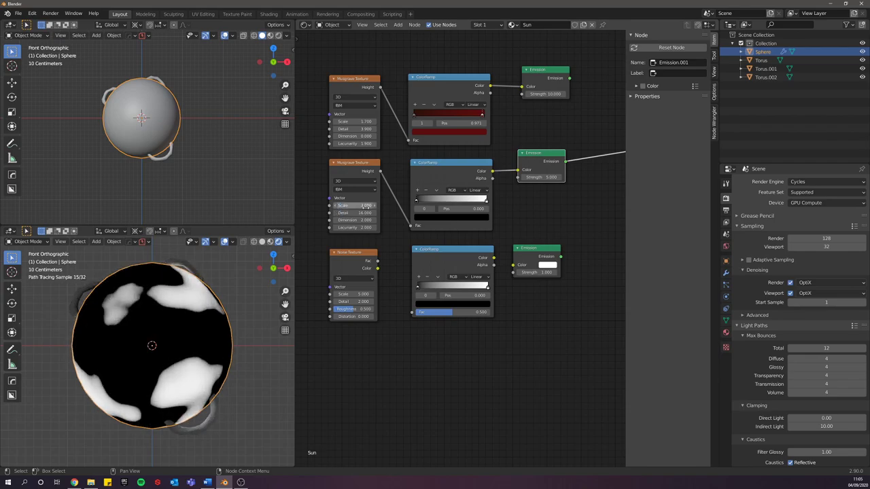
double_click(367, 220)
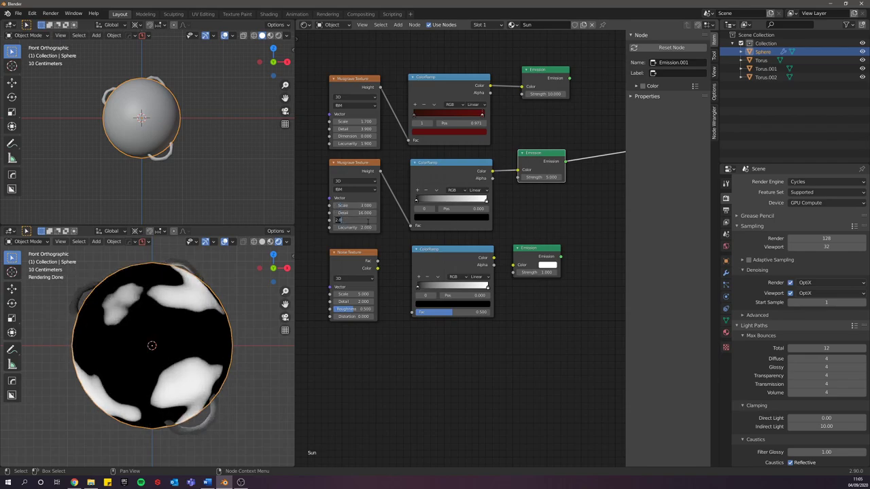
type("0")
key("Return")
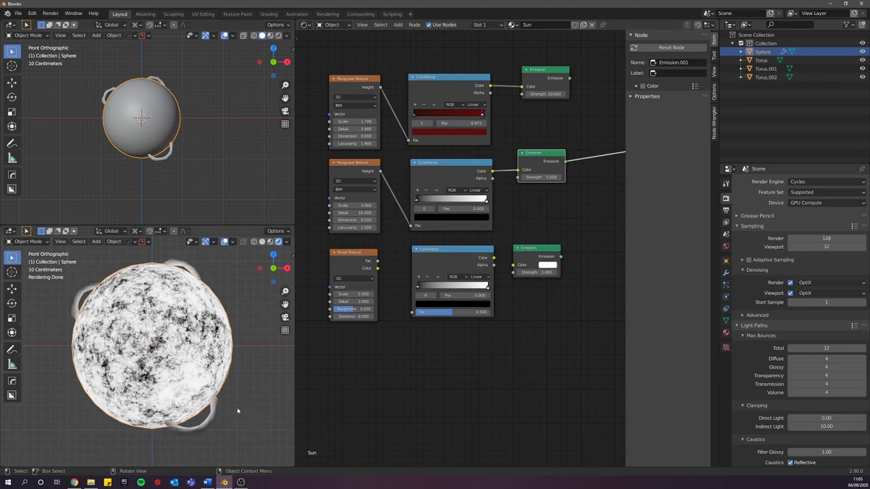
Step: Open the Sun.png reference image in Photos to examine the sun's surface colours, and close it again
left_click(90, 482)
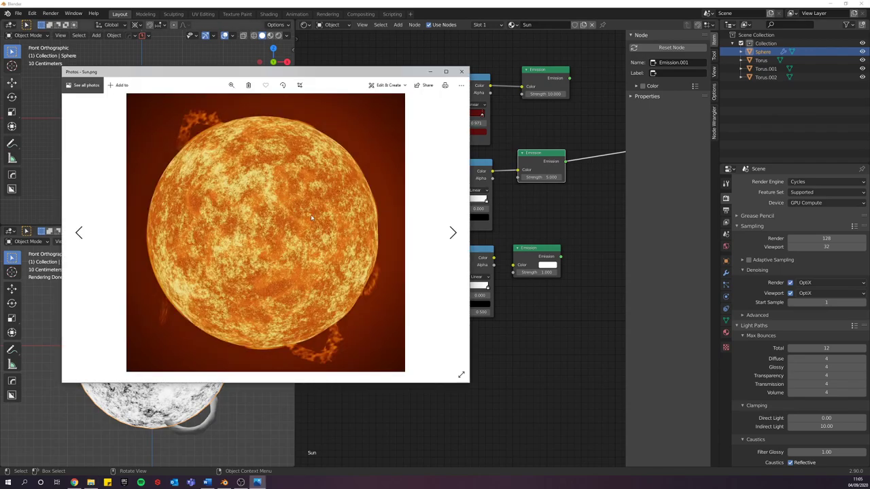
left_click(461, 71)
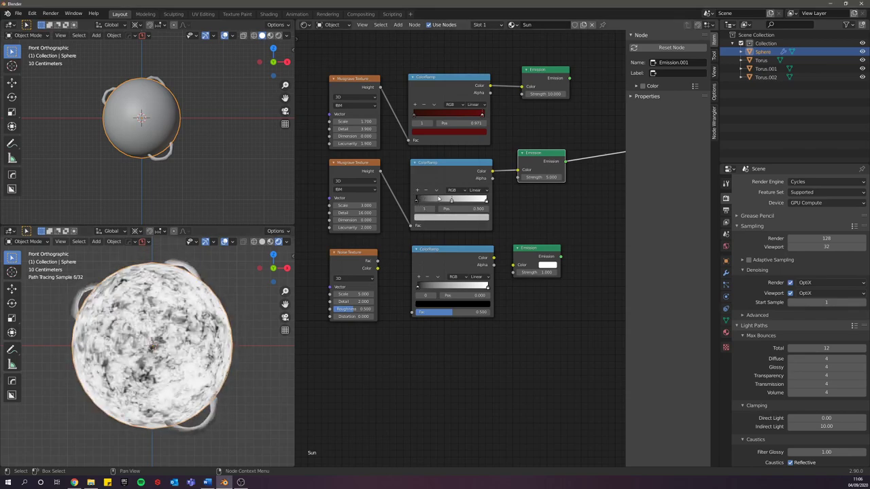
Step: Add a golden-yellow stop just before the middle ColorRamp's centre and move its white end stop to position 0.986
left_click(418, 191)
left_click(465, 216)
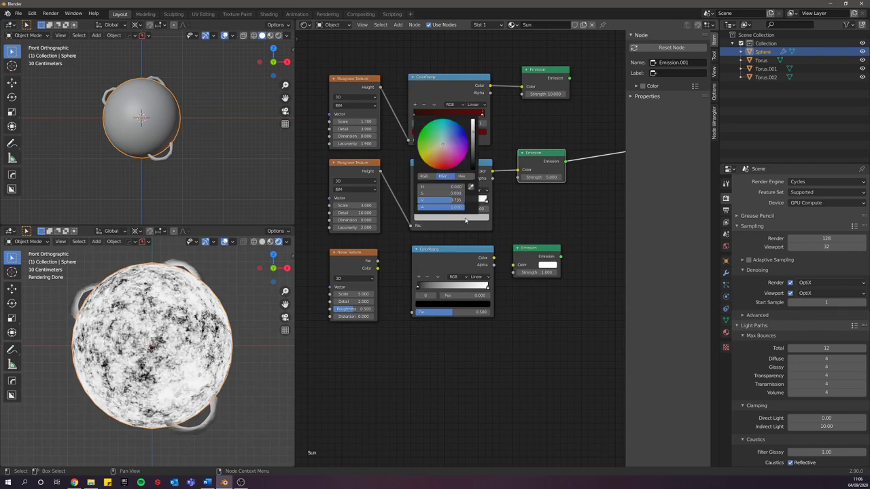
left_click(426, 157)
left_click_drag(426, 157, 426, 159)
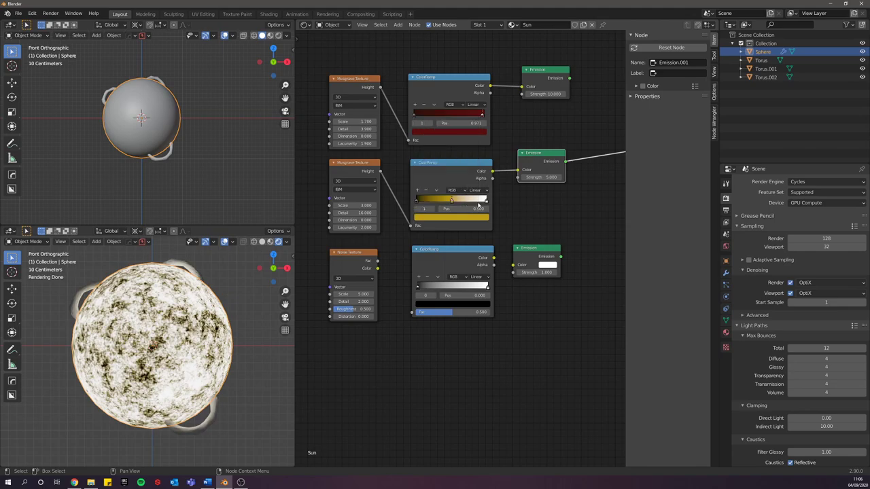
left_click_drag(451, 202, 449, 203)
left_click(485, 201)
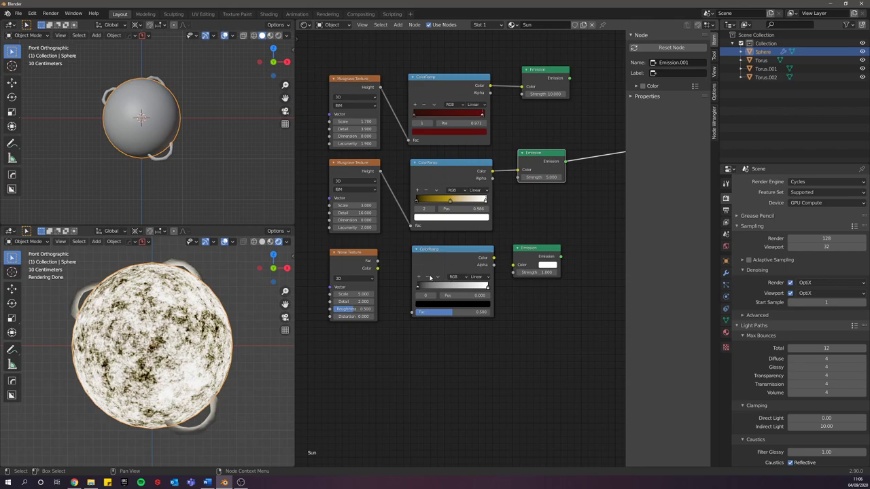
Step: Connect the Noise Texture's Fac through the lower ColorRamp to the lower Emission, set its Strength to 15 and preview it
middle_click_drag(441, 296, 437, 271)
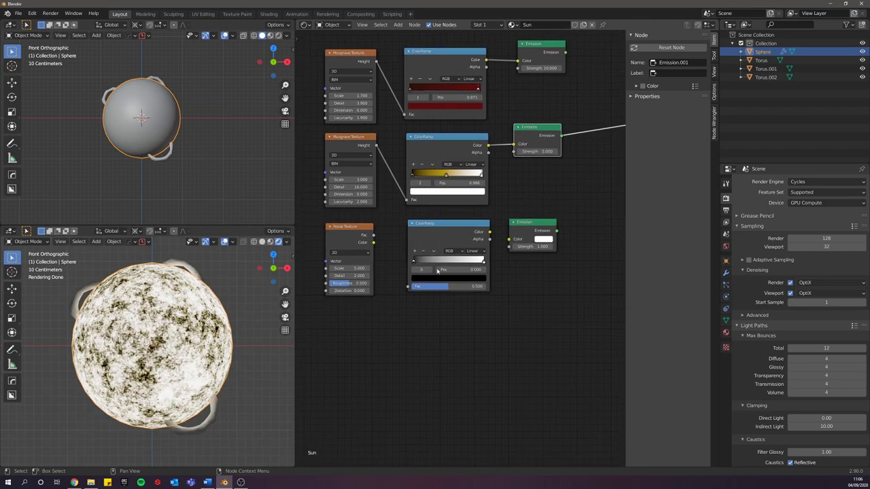
left_click_drag(374, 236, 408, 286)
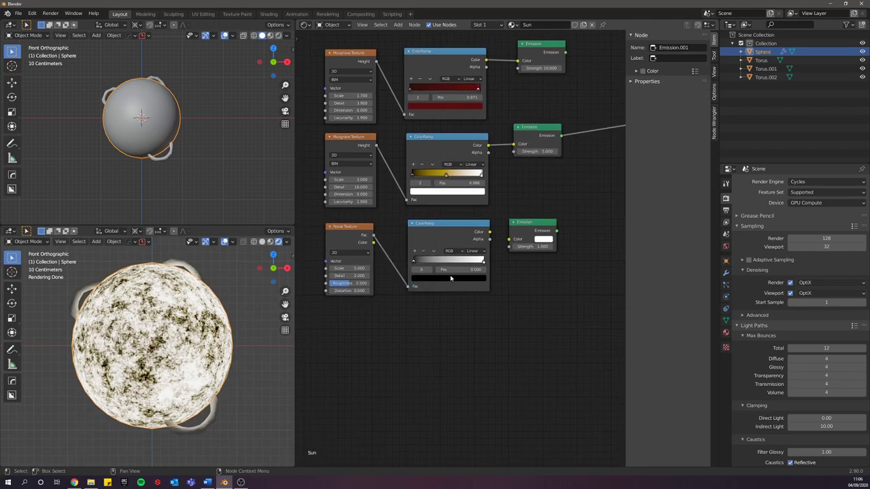
left_click_drag(488, 232, 510, 240)
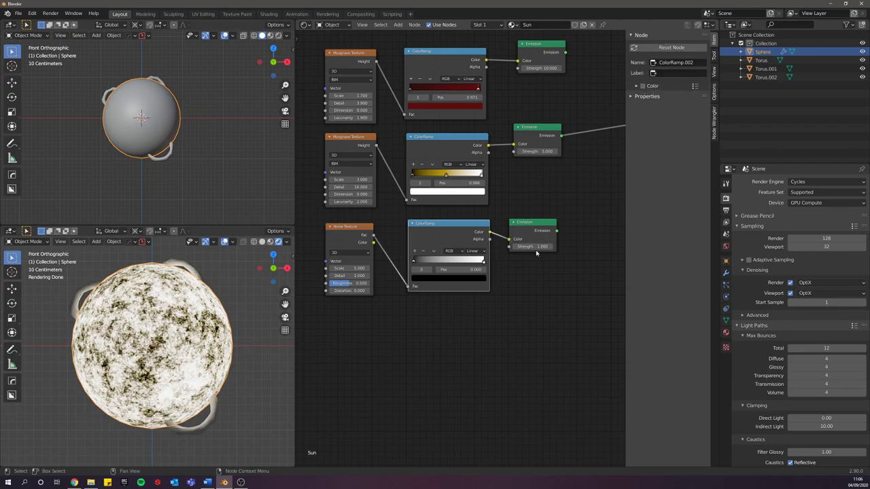
left_click(534, 253)
double_click(534, 247)
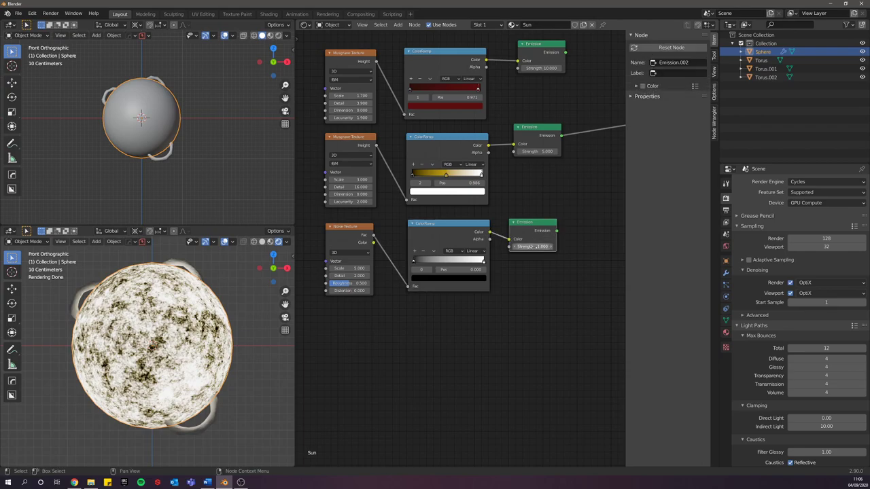
type("15")
key("Return")
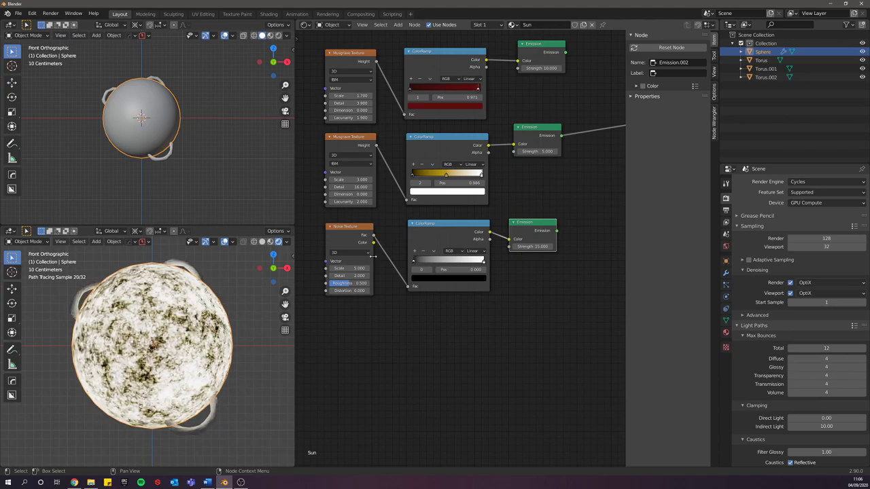
left_click(523, 228, "ctrl+shift")
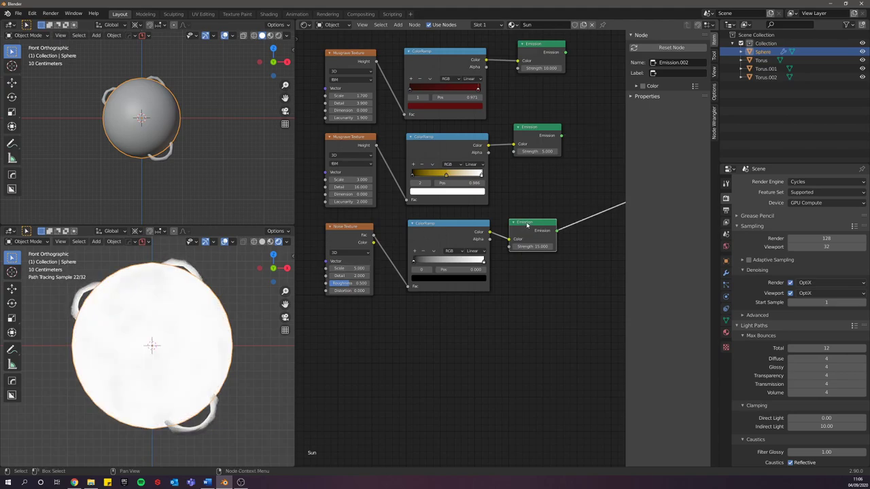
Step: Set the Noise Texture's Scale to 100 and Detail to 16
left_click(351, 268)
type("100")
key("Return")
left_click(346, 276)
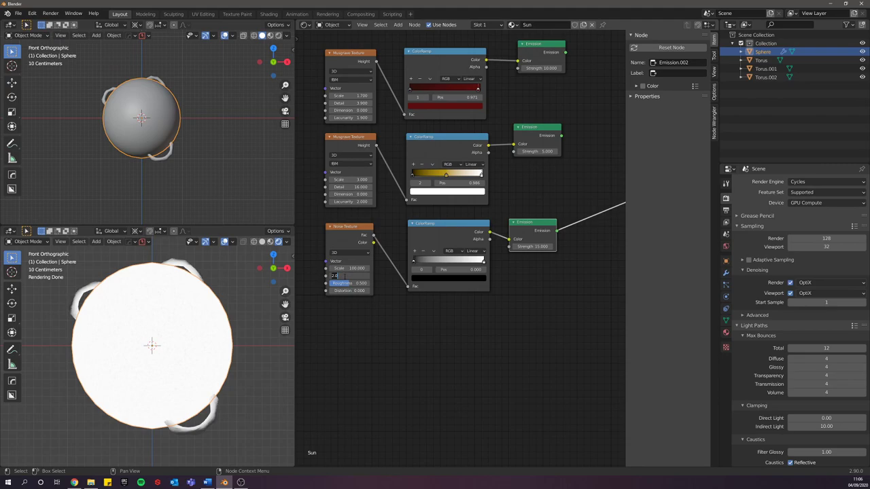
type("16")
key("Return")
Step: Set the Noise Texture's Roughness to 0.792 and Distortion to 14.8
left_click(340, 284)
type("0.75")
key("Return")
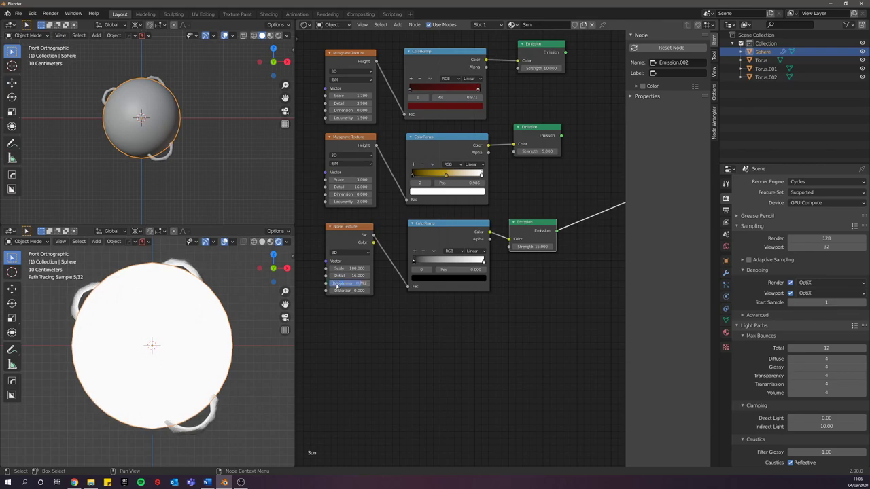
left_click(334, 290)
type("0.1")
key("BackSpace")
key("BackSpace")
key("BackSpace")
type("1")
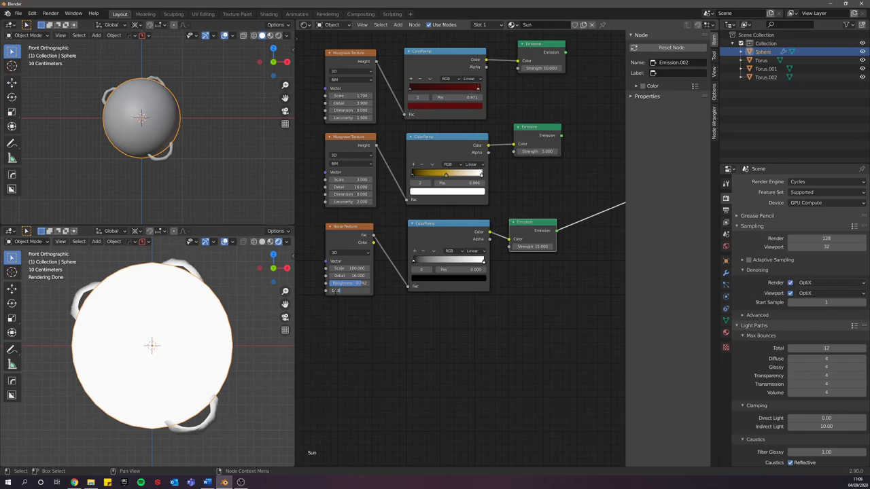
type("4.8")
key("Return")
Step: Colour the lower ColorRamp's end stop orange and move its black stop to position 0.449
left_click(484, 261)
left_click(475, 278)
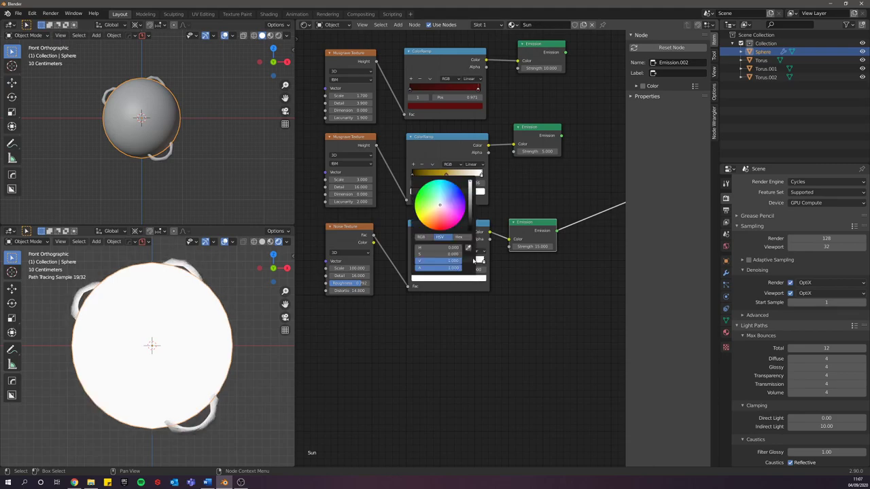
left_click_drag(441, 209, 431, 226)
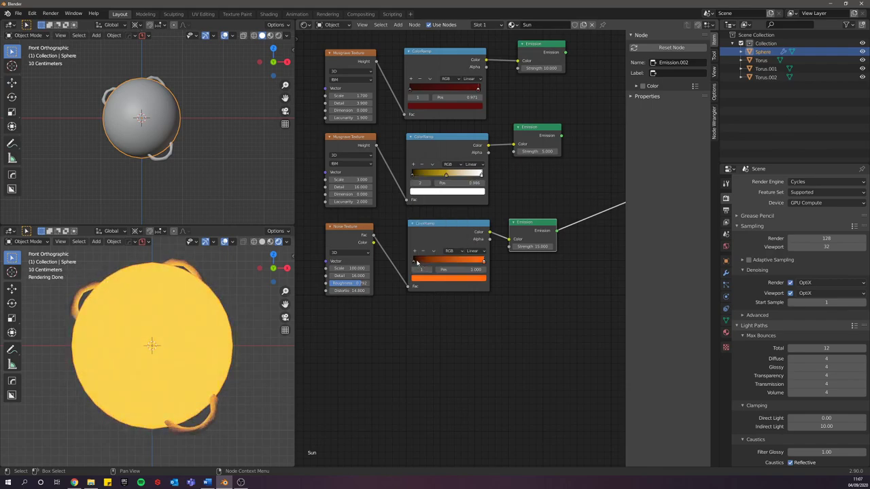
left_click_drag(415, 262, 448, 267)
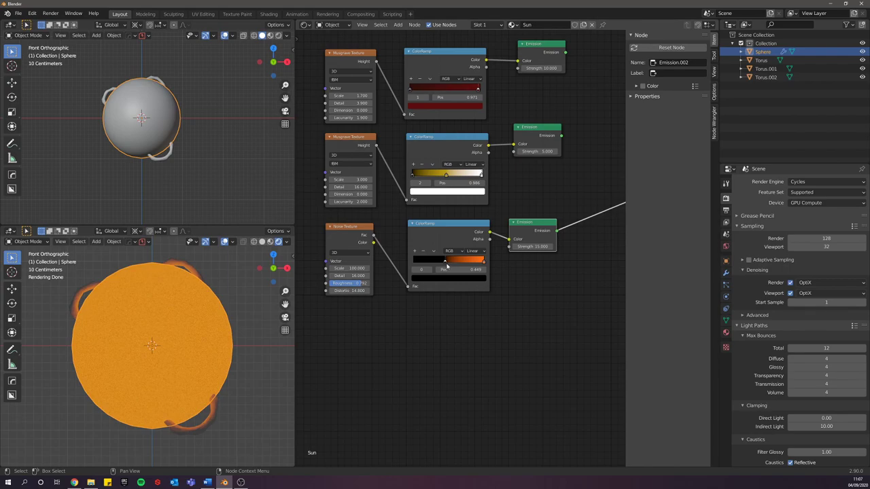
Step: Add a Mix Shader node between the Emission nodes and the Principled BSDF
scroll(510, 299, "down", 4)
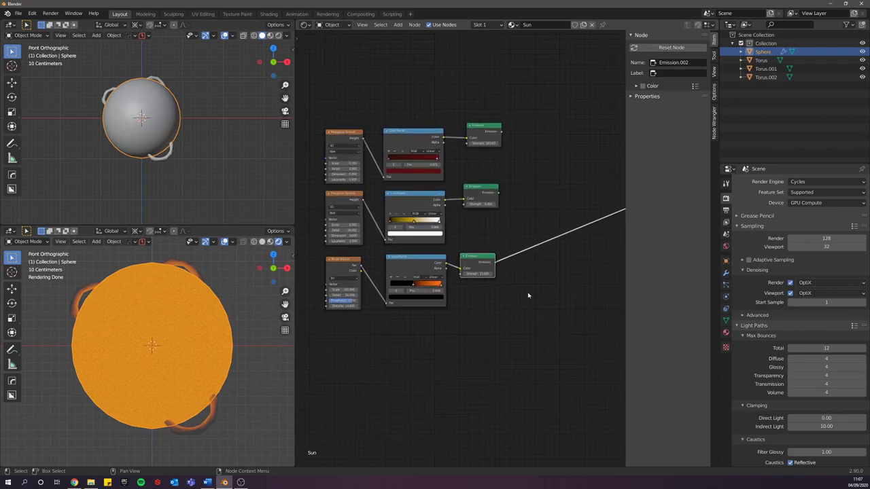
middle_click_drag(544, 284, 439, 319)
key("shift+a")
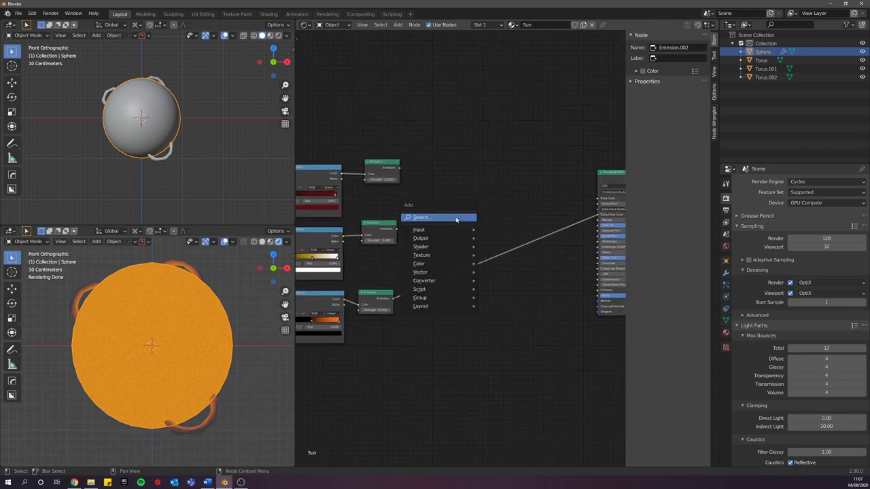
left_click(440, 218)
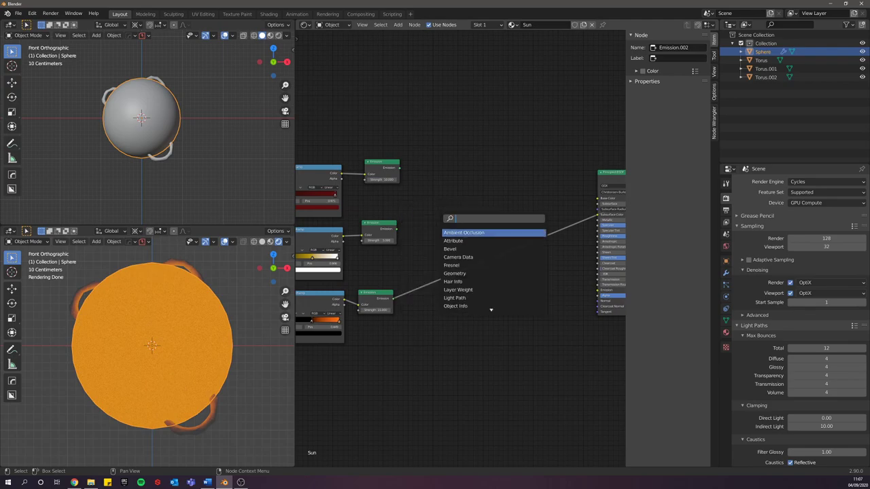
type("add")
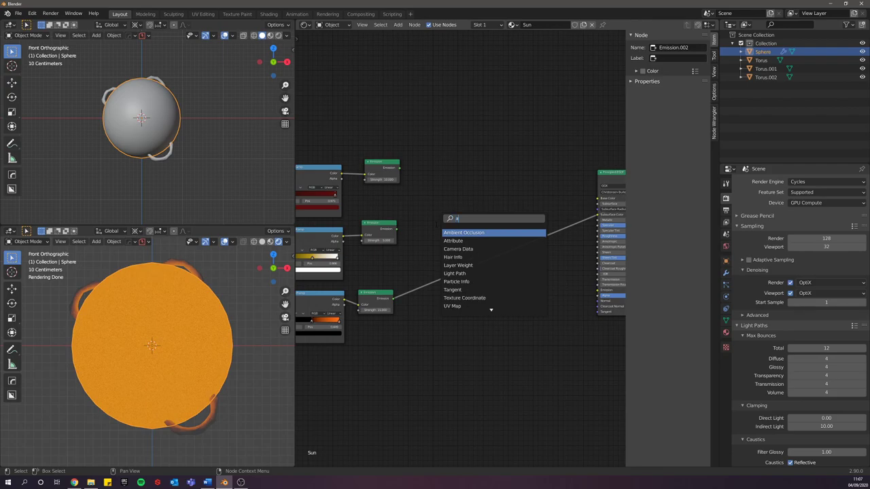
key("BackSpace")
key("BackSpace")
key("BackSpace")
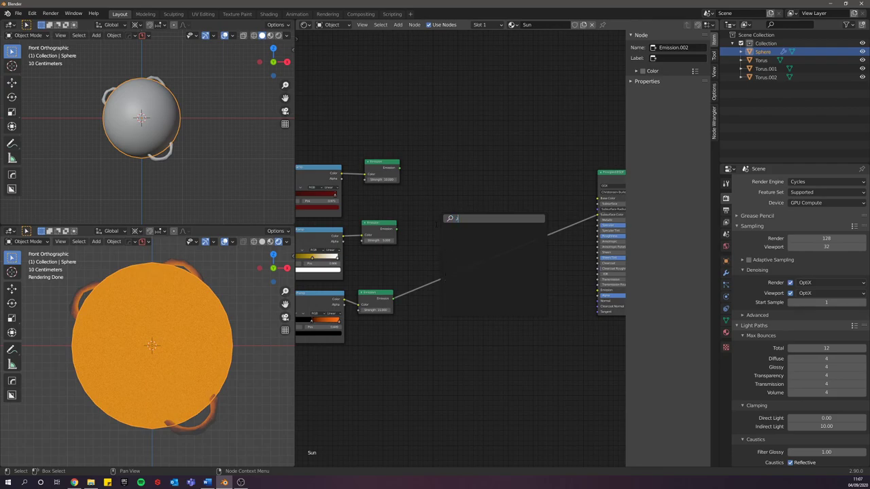
type("mix s")
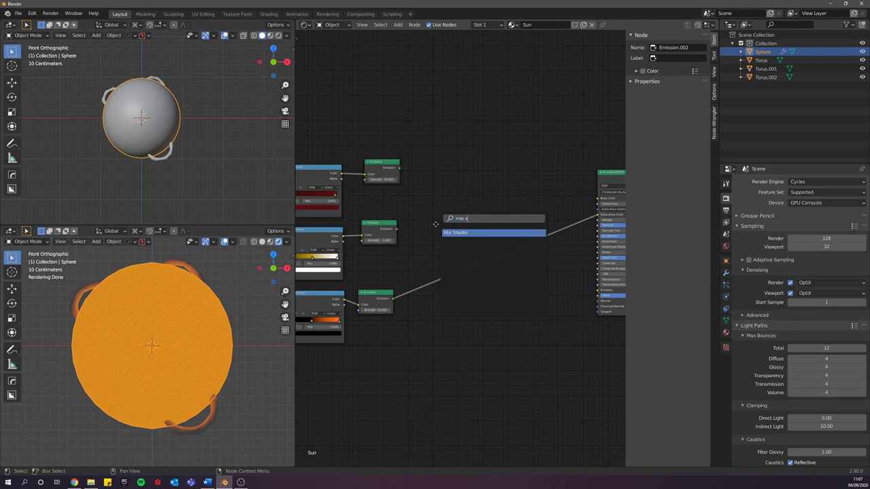
key("Return")
left_click(452, 233)
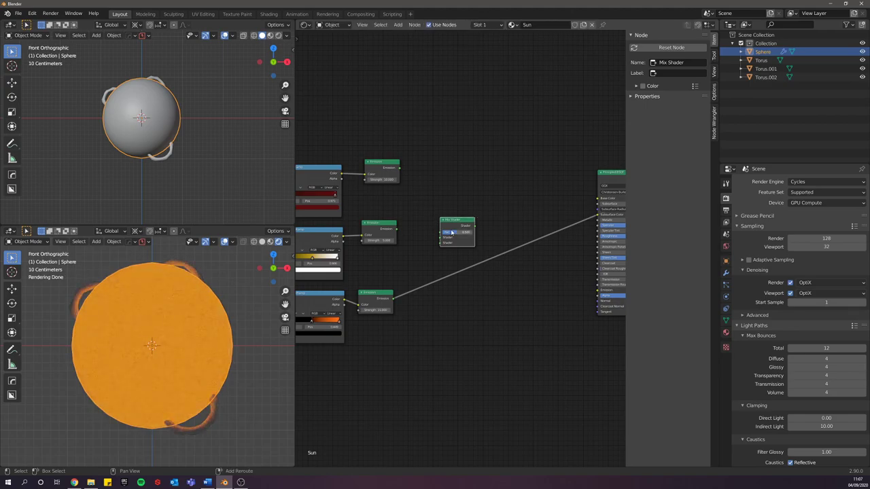
Step: Duplicate the Mix Shader and arrange the copies, one beside the middle Emission and the other above it
key("shift+d")
left_click(479, 194)
left_click_drag(460, 221, 455, 234)
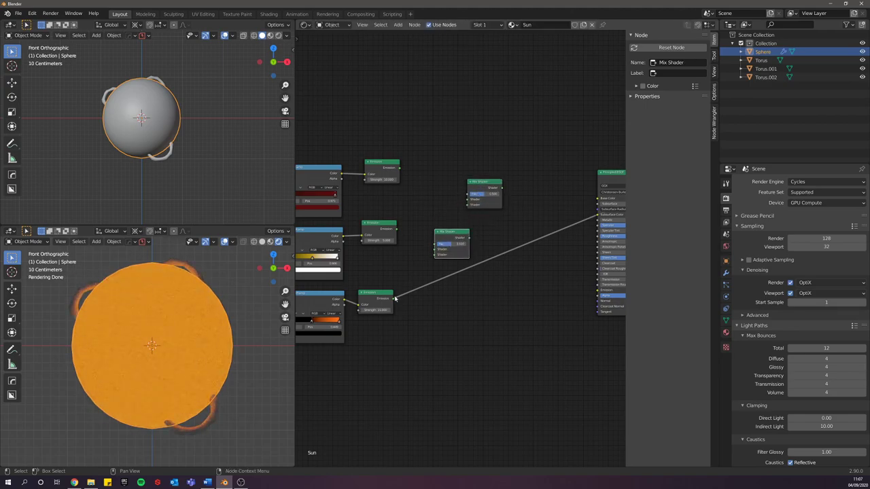
Step: Mix the middle and lower Emissions in one Mix Shader, combine that with the top Emission in the second, and preview the result
left_click_drag(393, 300, 435, 252)
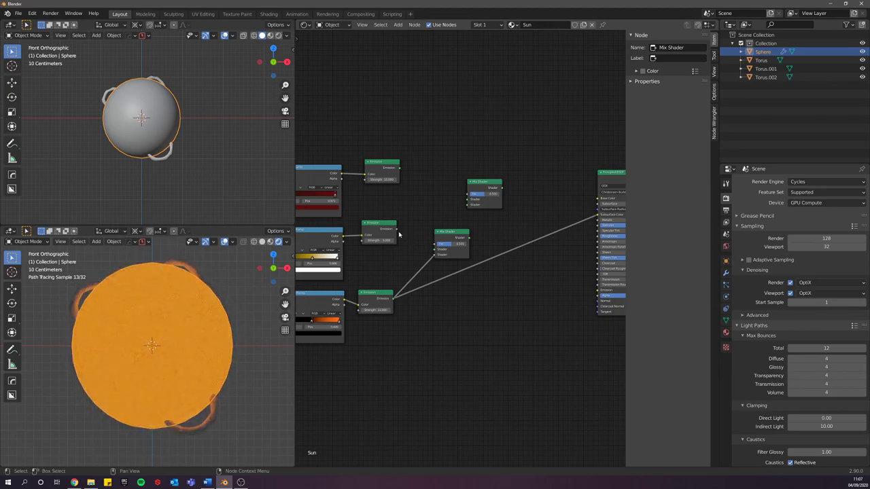
left_click_drag(397, 230, 496, 188)
left_click_drag(399, 171, 478, 201)
left_click(495, 189, "ctrl+shift")
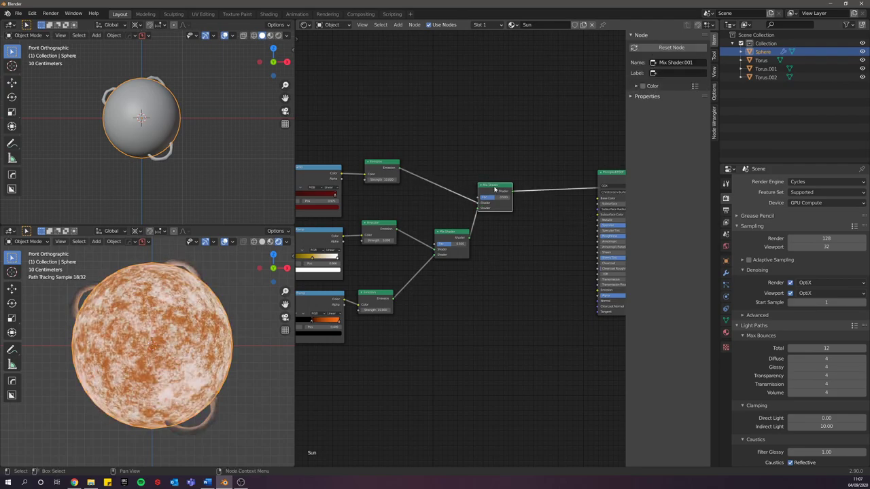
middle_click_drag(324, 361, 387, 362)
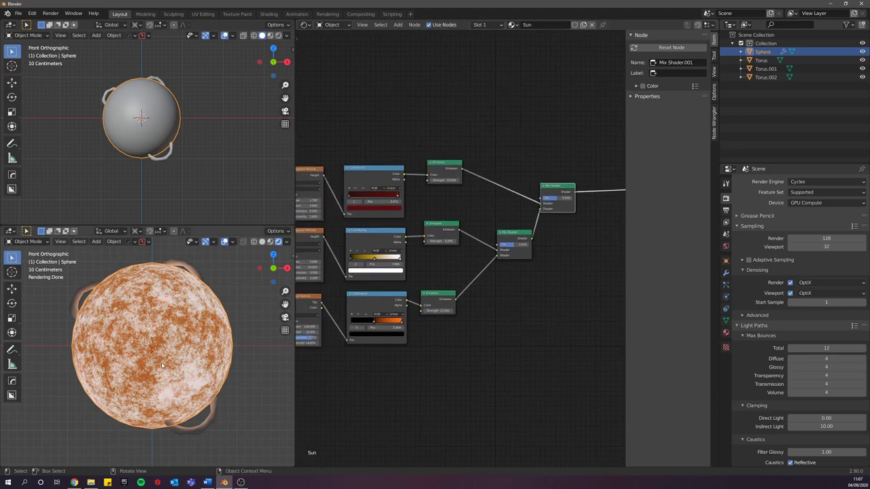
scroll(239, 365, "up", 2)
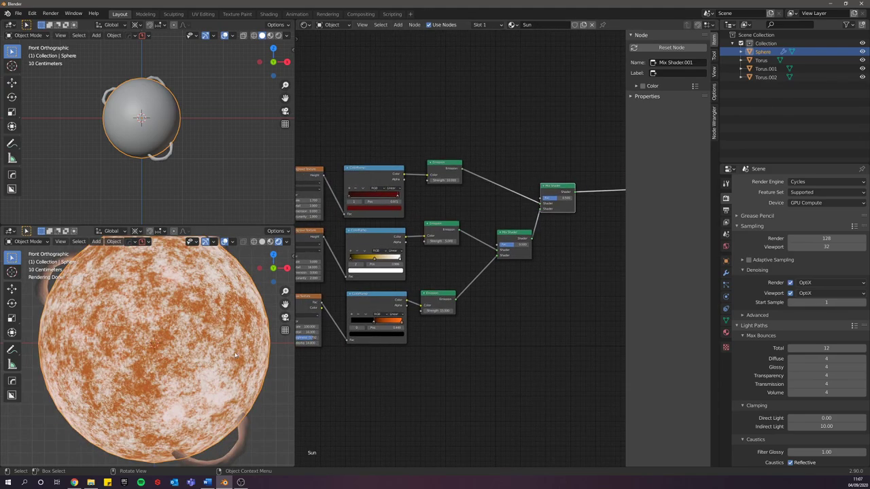
scroll(233, 352, "down", 1)
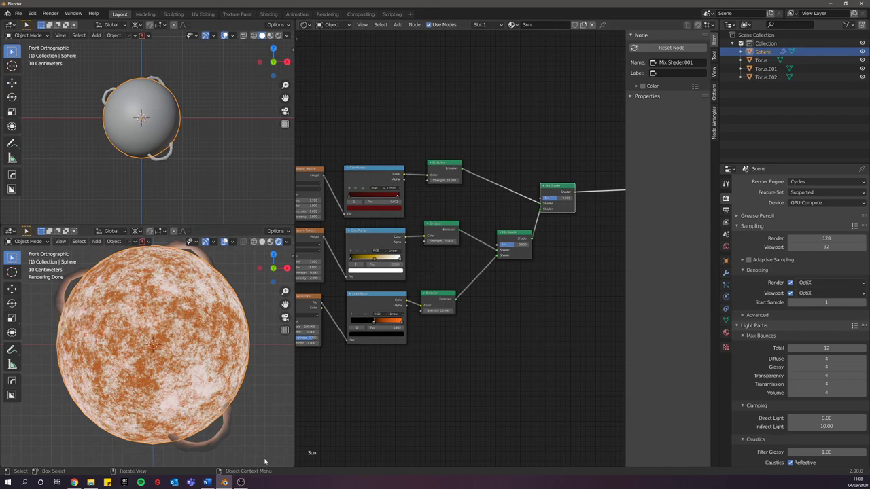
Step: Move the middle ColorRamp's yellow stop close to its white end stop and its black stop to position 0.667
left_click_drag(400, 258, 372, 260)
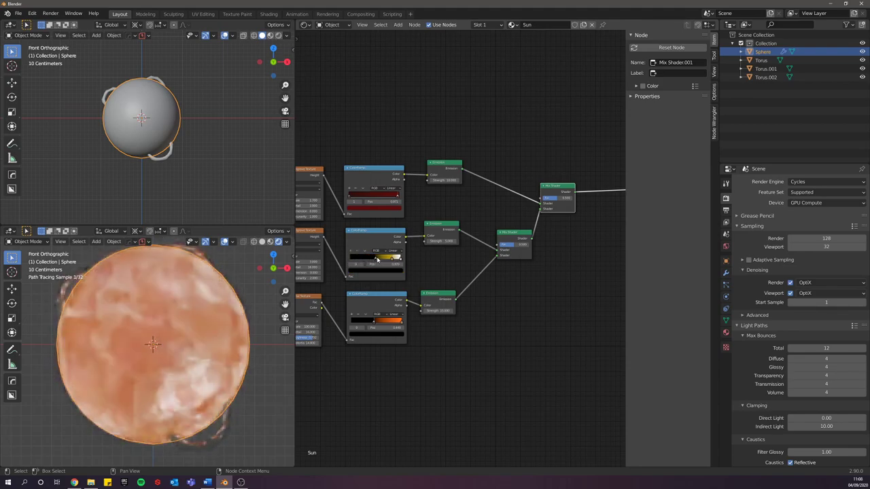
left_click(398, 261)
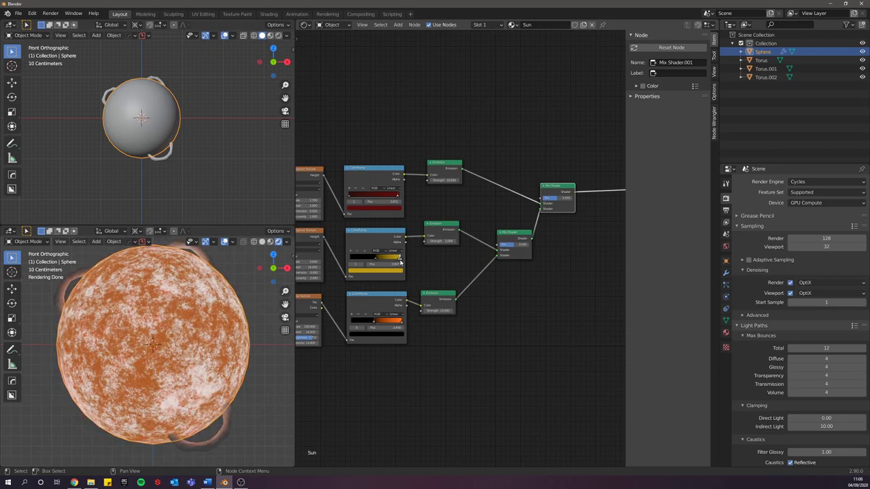
left_click_drag(374, 264, 382, 264)
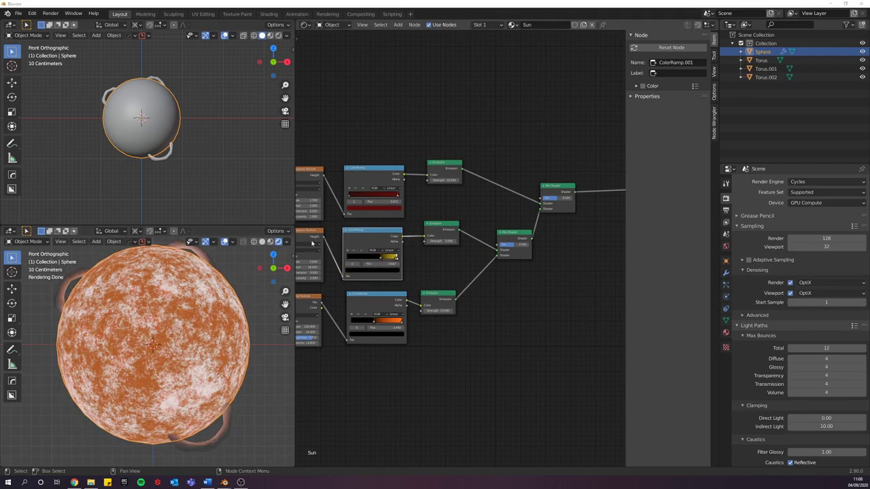
Step: Preview the top ColorRamp's output and change its dark red end stop to black
left_click(373, 169)
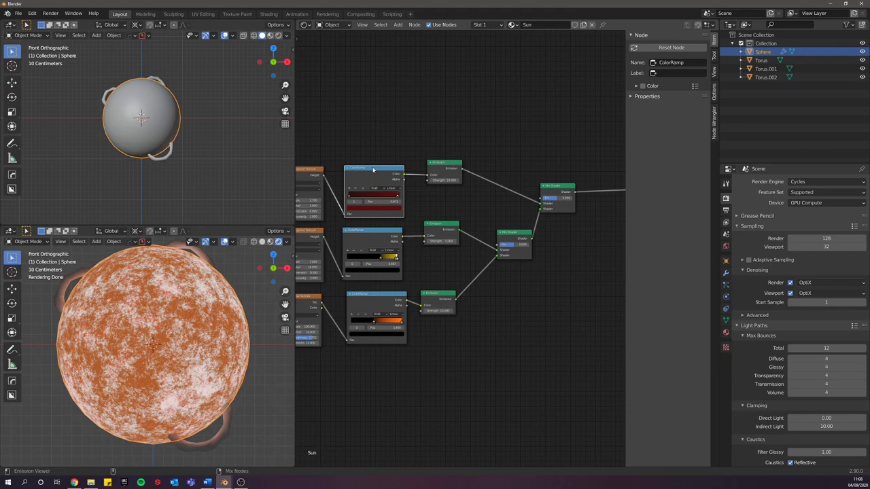
left_click(373, 169, "ctrl+shift")
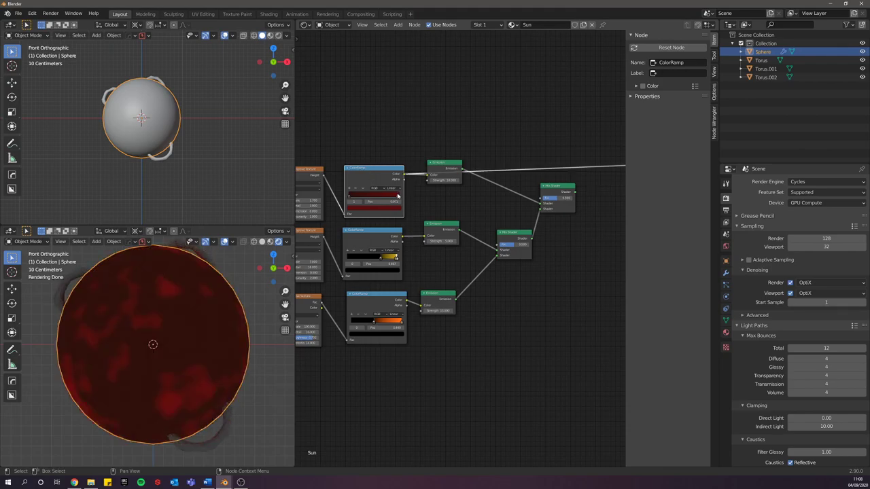
middle_click_drag(361, 202, 384, 245)
scroll(373, 228, "up", 3)
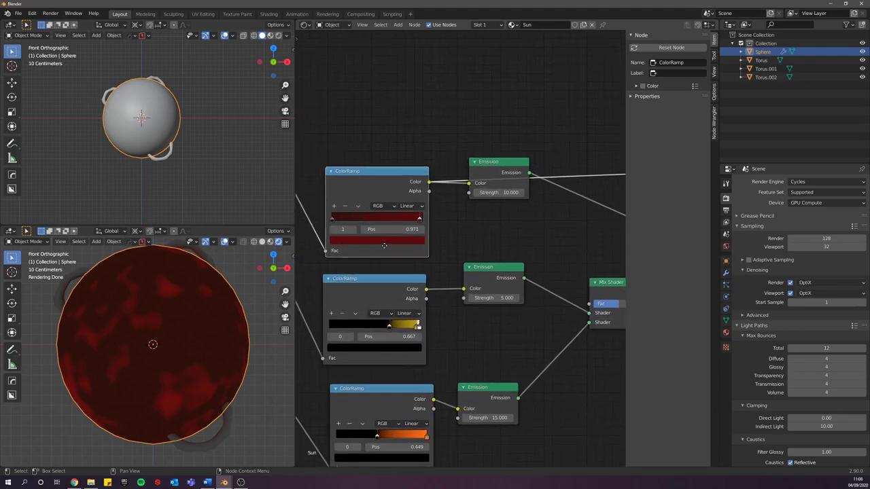
left_click(416, 240)
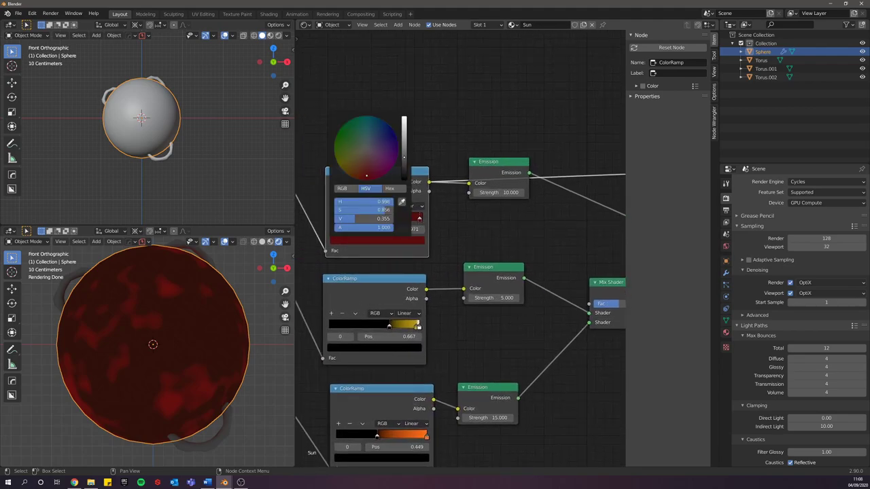
left_click_drag(403, 157, 404, 179)
Step: Give the top ColorRamp a dark red middle stop between black stops, with the first stop at position 0.264
left_click_drag(336, 219, 355, 219)
left_click(419, 218)
left_click(334, 206)
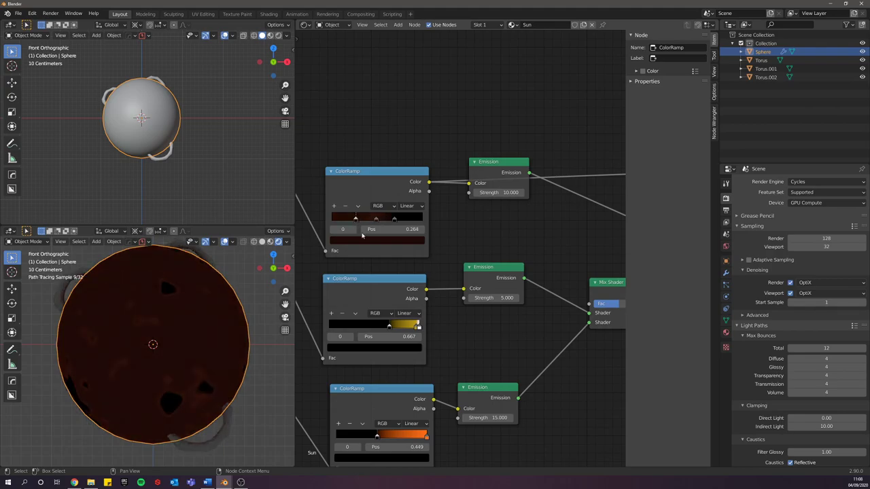
left_click(362, 239)
mouse_move(404, 174)
left_mouse_down()
mouse_move(404, 158)
mouse_move(404, 179)
left_mouse_up()
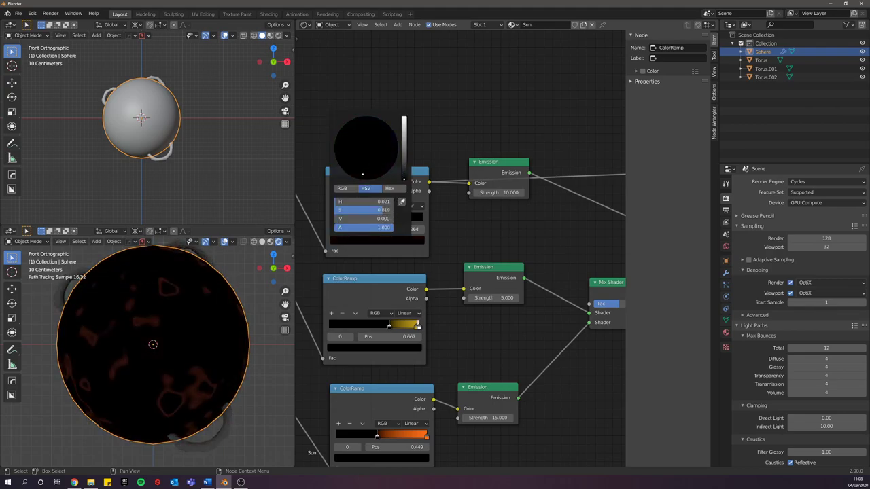
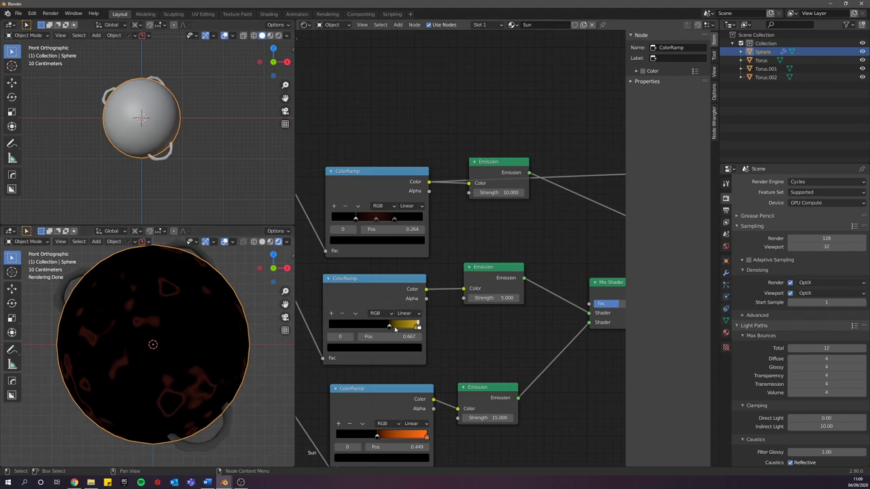
Step: Move the middle ColorRamp's black stop to position 0.761 and preview the middle Emission
left_click_drag(389, 327, 398, 327)
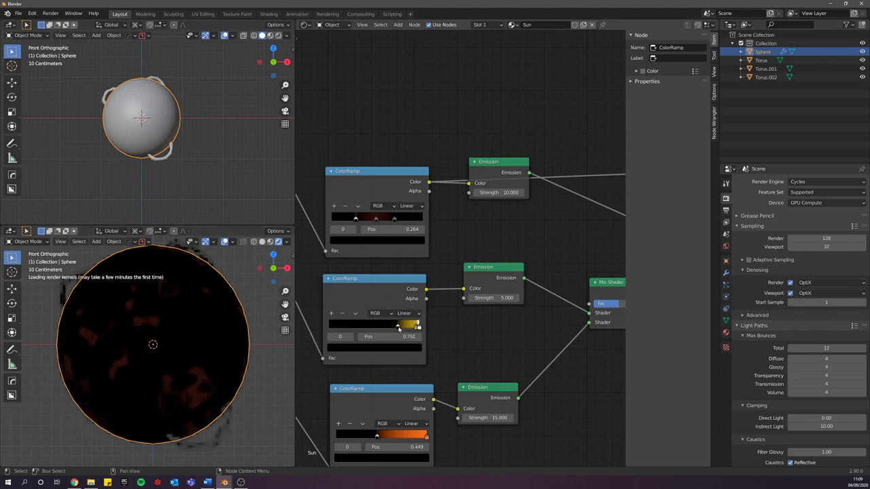
left_click(468, 267)
key("h")
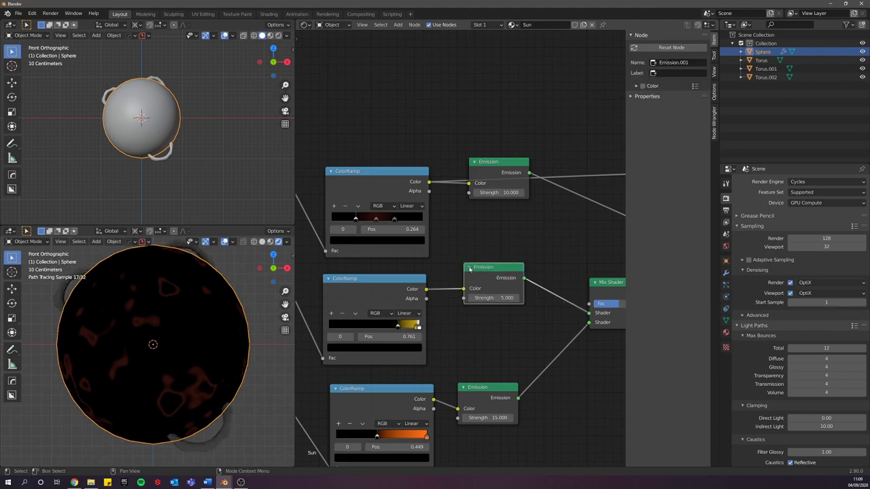
left_click(494, 274, "ctrl+shift")
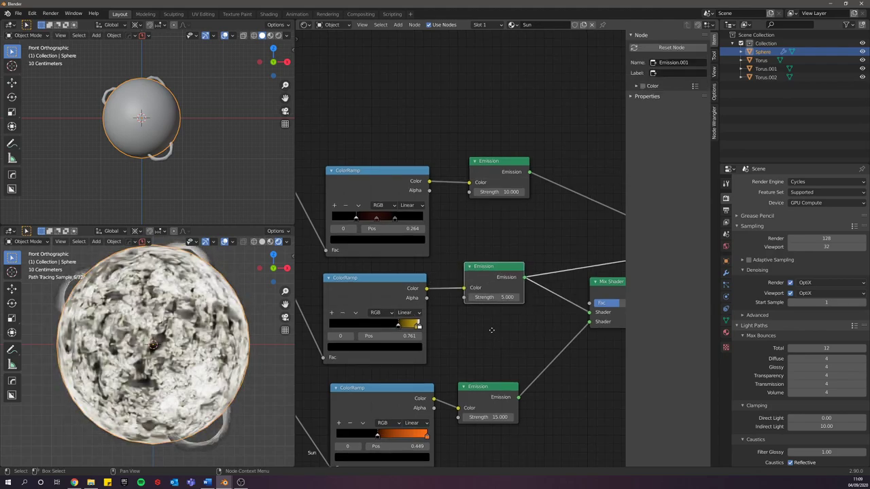
middle_click_drag(492, 328, 487, 307)
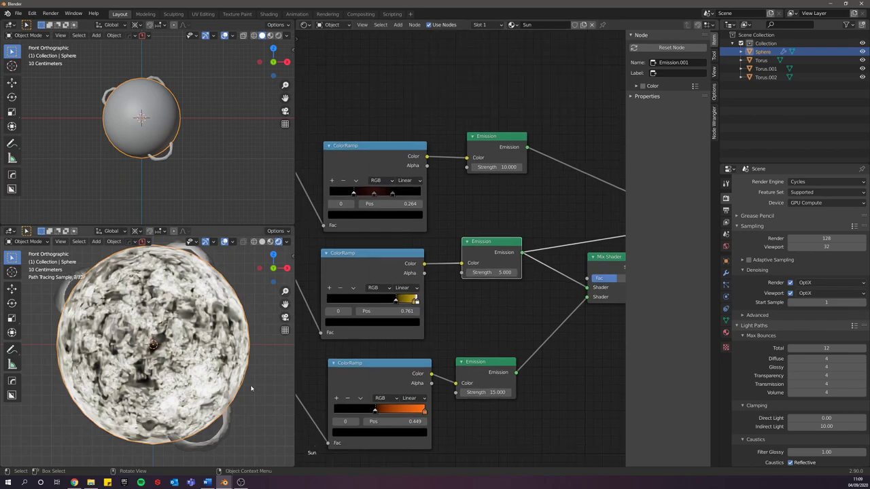
Step: Move the middle ColorRamp's black stop to position 0.913 and set its interpolation to B-Spline
left_click(396, 305)
key("g")
left_click(392, 306)
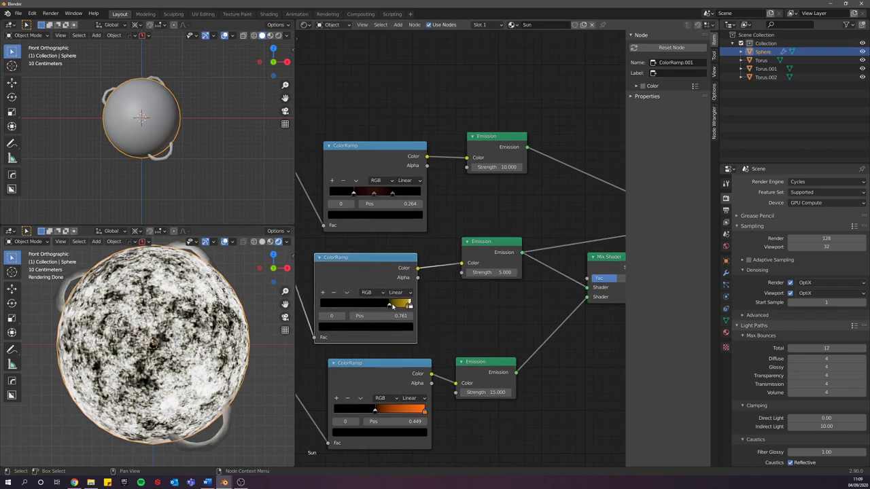
left_click_drag(392, 306, 408, 313)
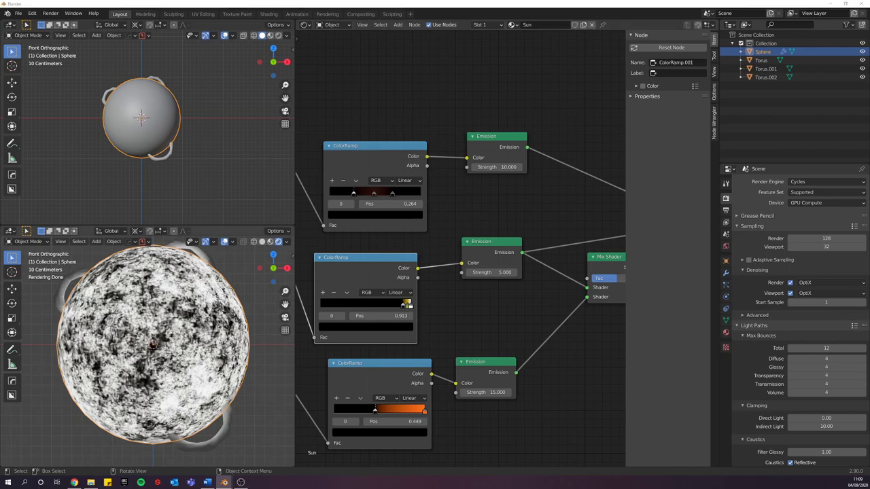
left_click(396, 292)
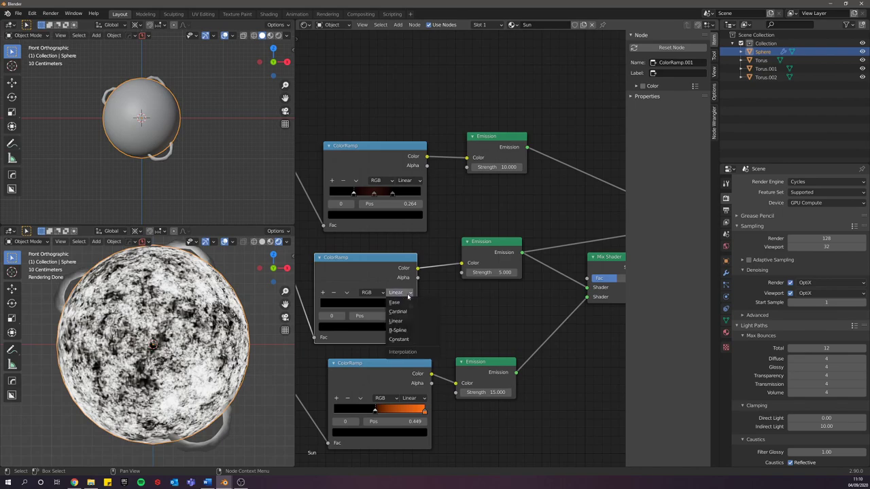
left_click(400, 329)
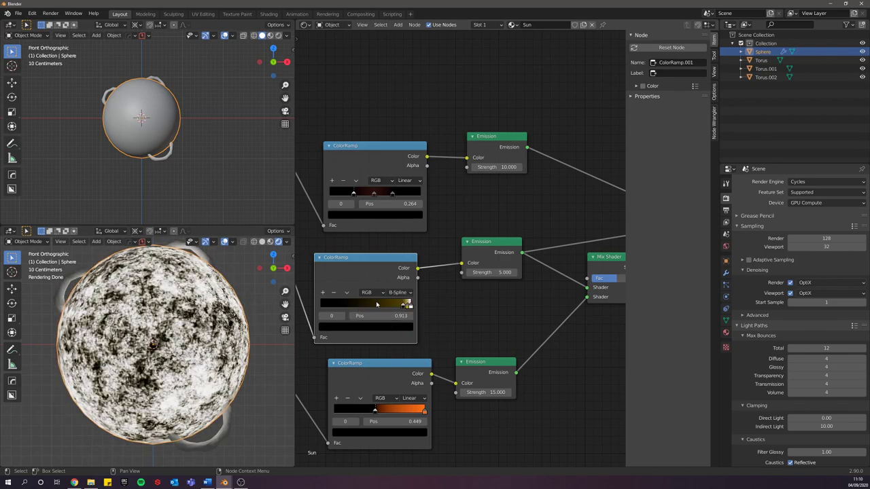
Step: Set the top ColorRamp's interpolation to B-Spline and move its first stop to 0.290 and its last to 0.685
left_click(413, 181)
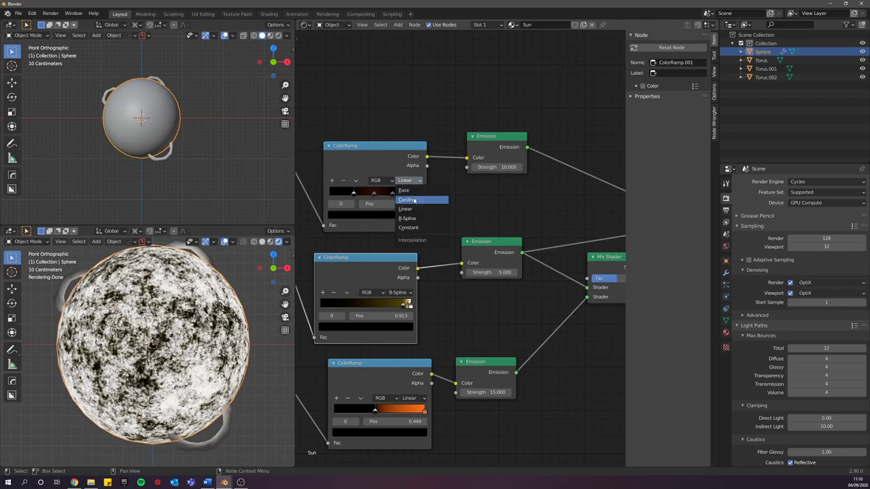
left_click(408, 219)
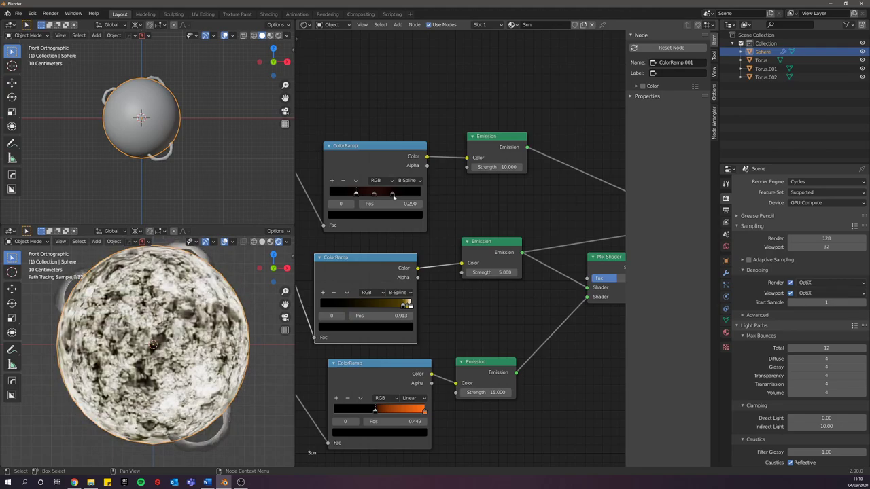
left_click(391, 194)
left_click_drag(390, 194, 392, 194)
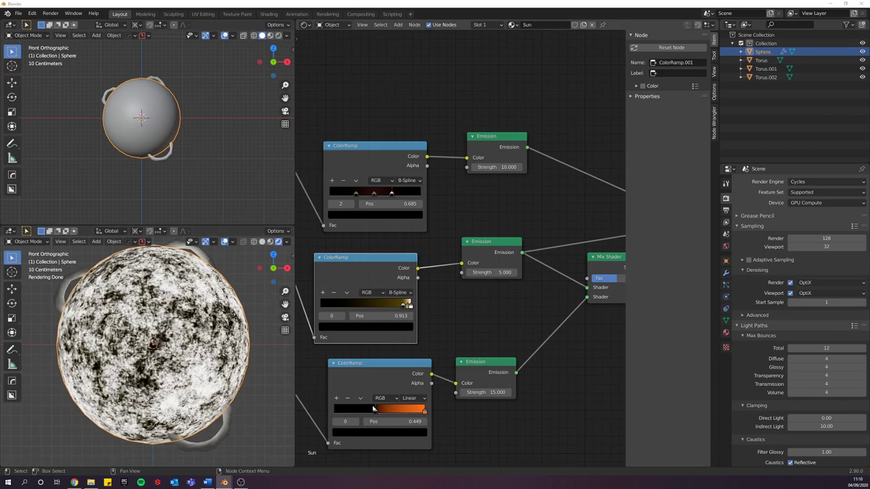
Step: Preview the bottom Emission, brighten its ColorRamp's orange stop and place it at 0.645, and move the black stop to 0.467
scroll(394, 425, "up", 4)
middle_click_drag(394, 425, 433, 317)
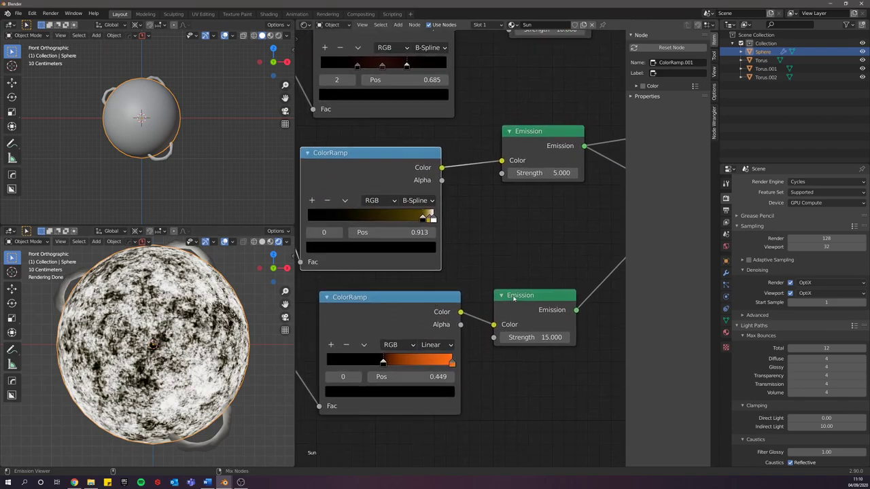
left_click(506, 317, "ctrl+shift")
left_click_drag(452, 363, 404, 363)
left_click(402, 388)
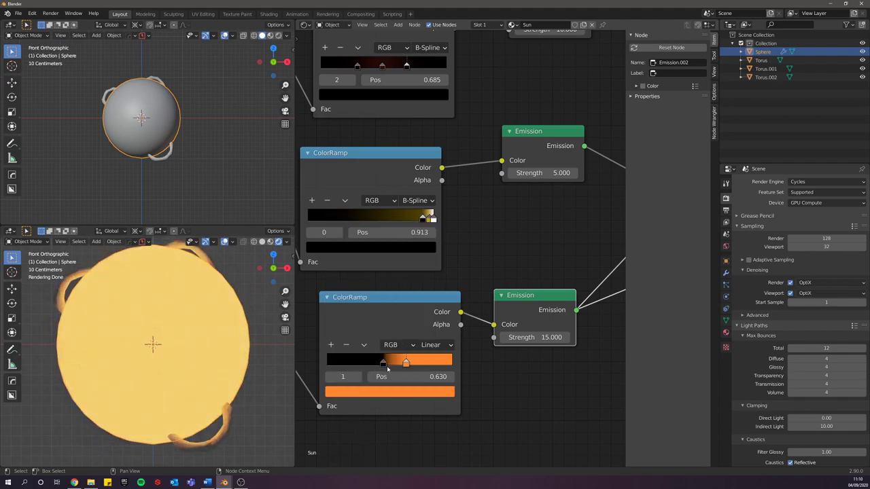
left_click(384, 362)
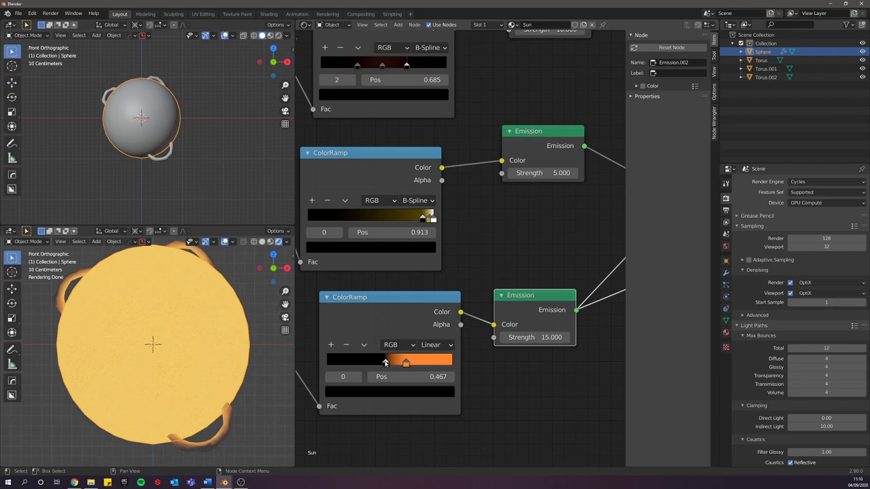
left_click(406, 363)
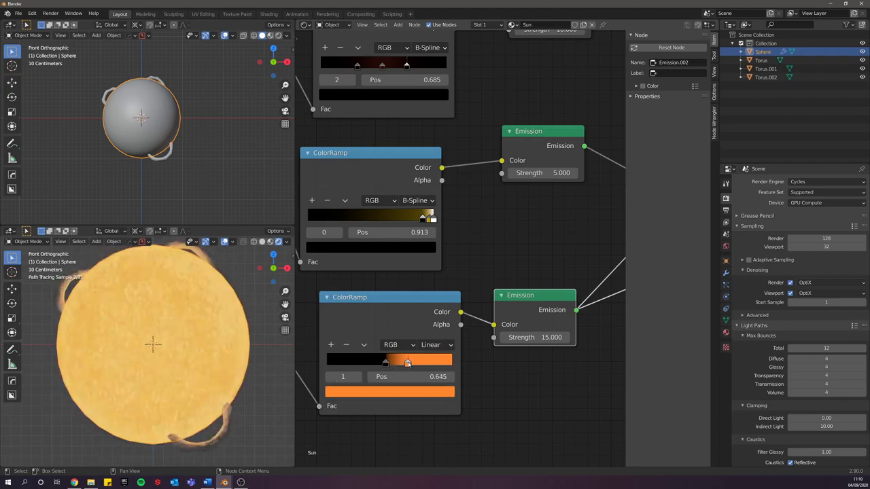
Step: Preview the two Mix Shaders in turn, ending on the final one, to check the combined layers on the sphere
scroll(448, 347, "down", 2)
scroll(448, 346, "down", 4)
middle_click_drag(513, 252, 447, 276)
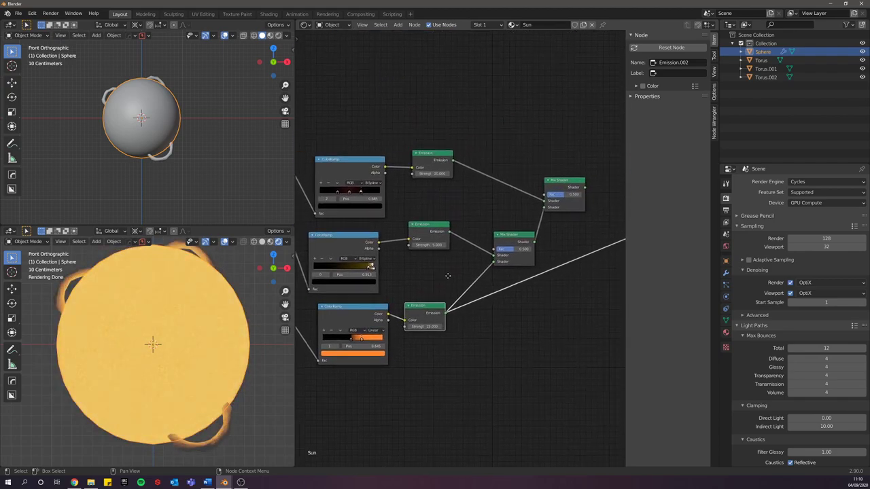
left_click(509, 235, "ctrl+shift")
left_click(567, 187, "ctrl+shift")
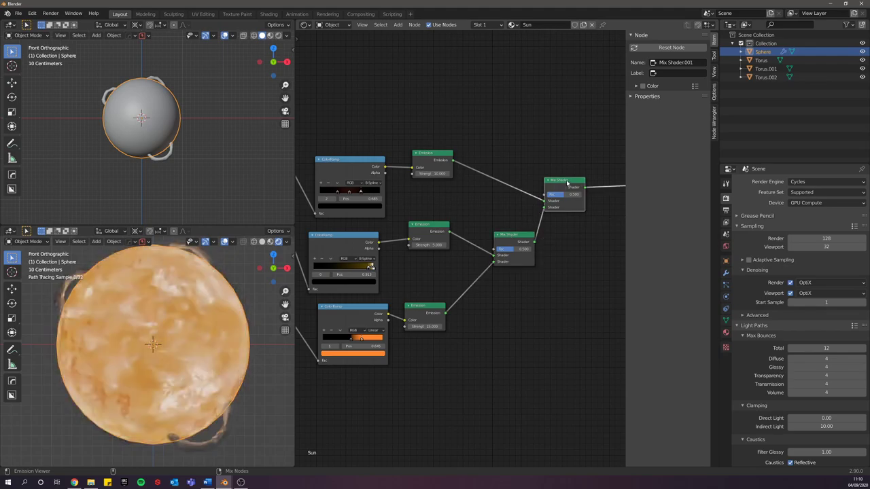
scroll(525, 279, "down", 3)
middle_click_drag(526, 279, 487, 285)
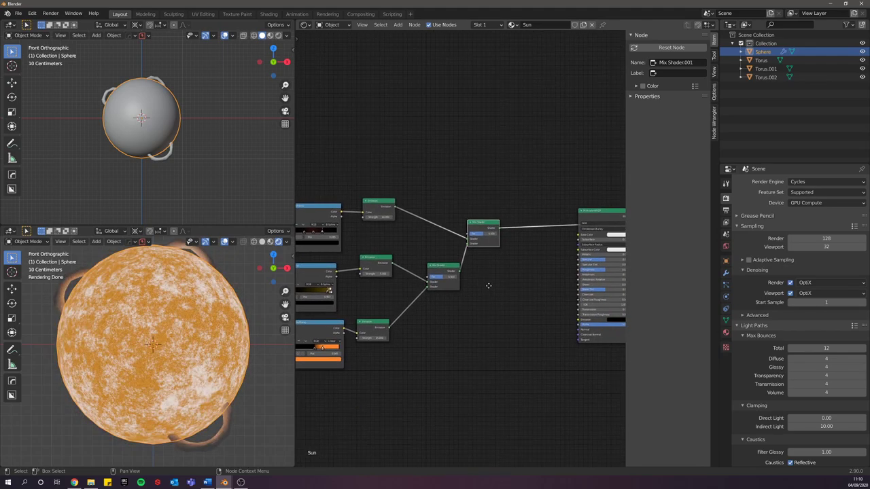
Step: Delete the unused Principled BSDF from the Sun material
left_click(599, 210, "ctrl+shift")
left_click_drag(600, 212, 553, 212)
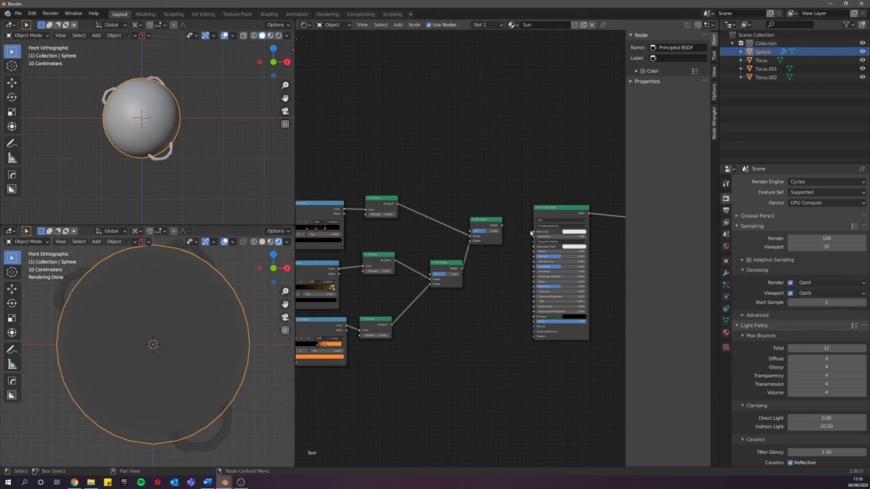
left_click_drag(503, 226, 518, 262)
middle_click_drag(512, 270, 420, 248)
scroll(459, 255, "down", 1)
key("x")
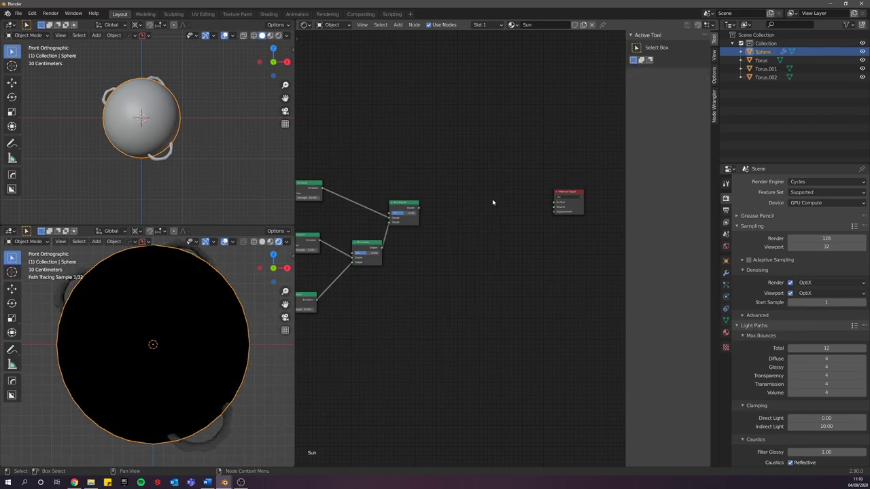
Step: Move the Material Output beside the final Mix Shader and connect the shader to its Surface input
left_click_drag(568, 197, 426, 211)
left_click(417, 210)
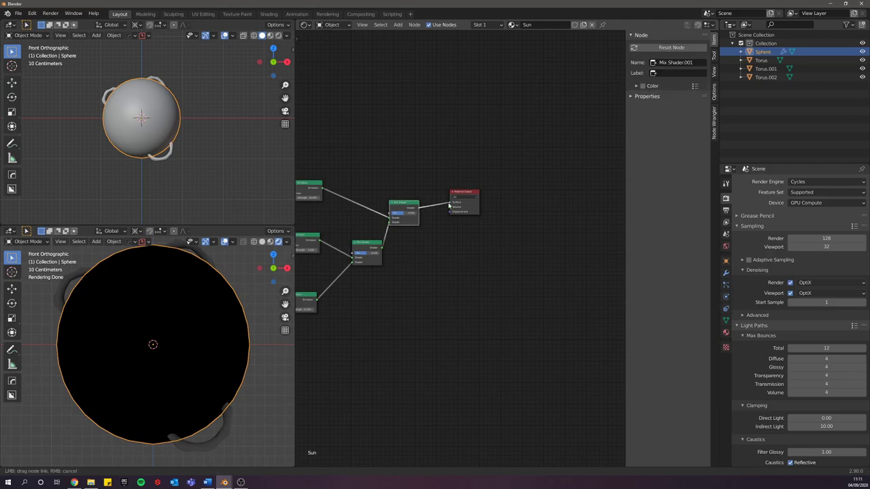
left_click_drag(450, 202, 419, 208)
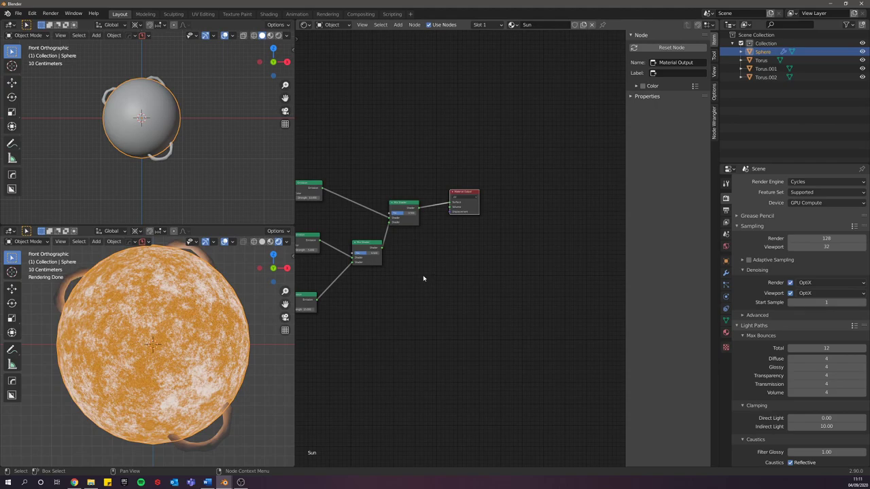
Step: Change the middle ColorRamp's white end stop to a pale orange with hue 0.097, saturation 0.446 and value 1.000
scroll(406, 314, "up", 5)
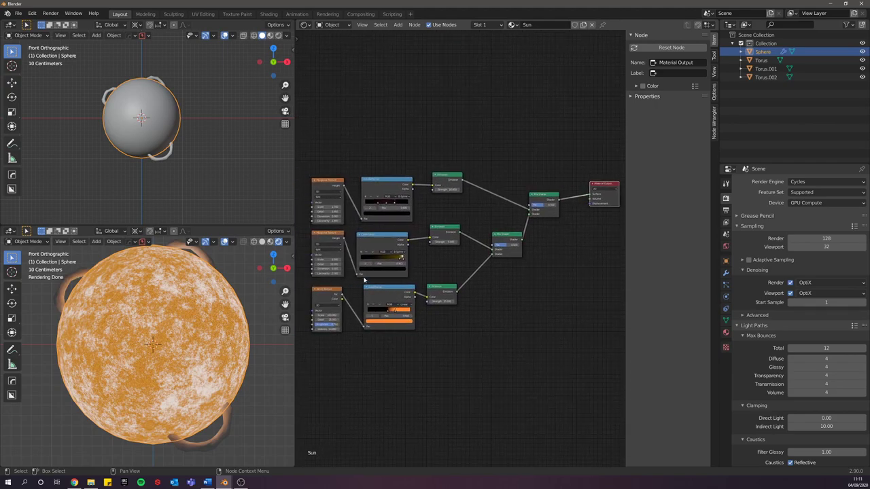
scroll(398, 260, "up", 6)
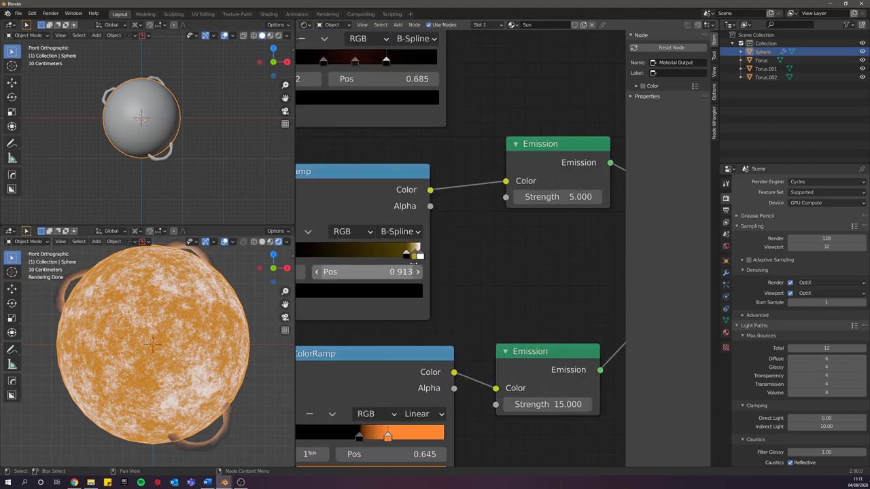
middle_click_drag(412, 275, 440, 272)
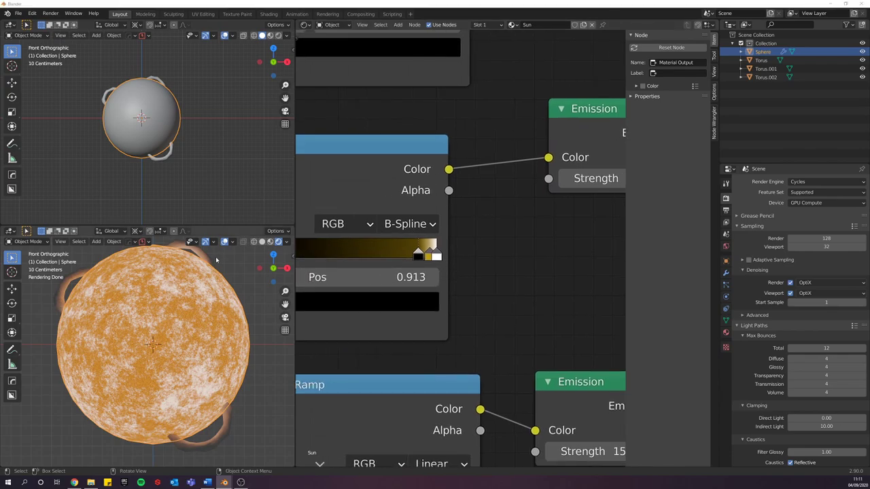
left_click(435, 256)
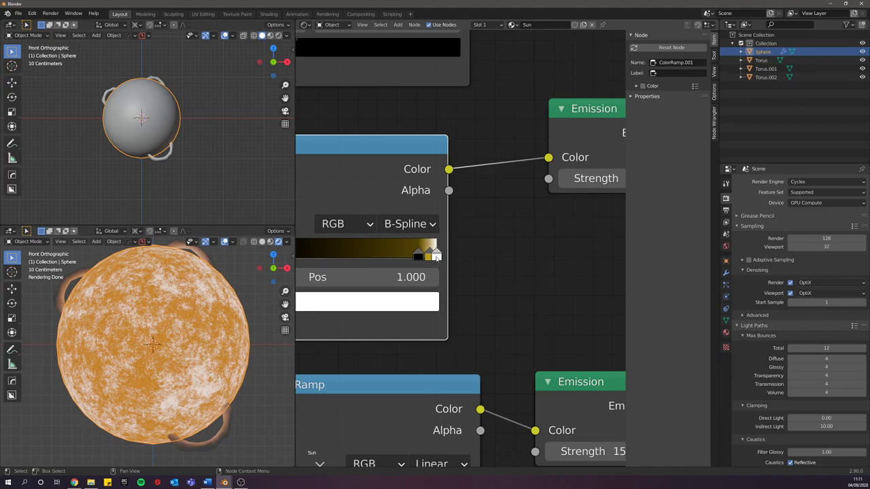
left_click(400, 302)
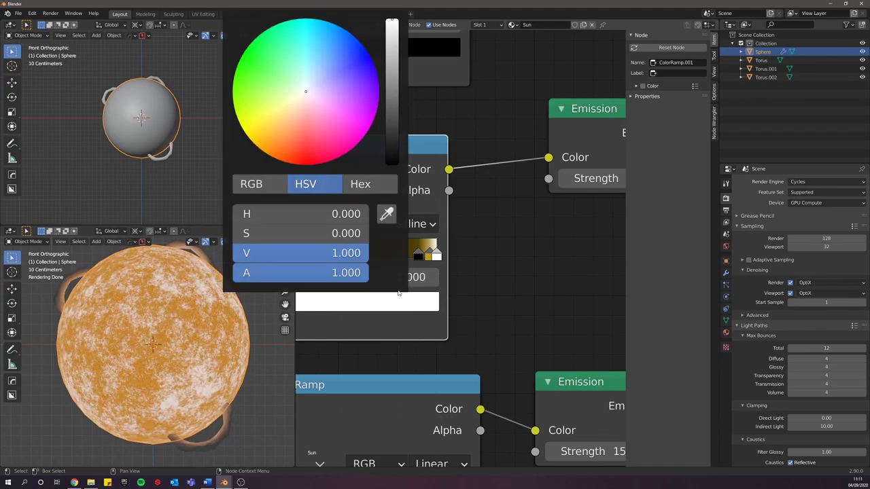
mouse_move(306, 96)
left_mouse_down()
mouse_move(279, 122)
mouse_move(287, 118)
left_mouse_up()
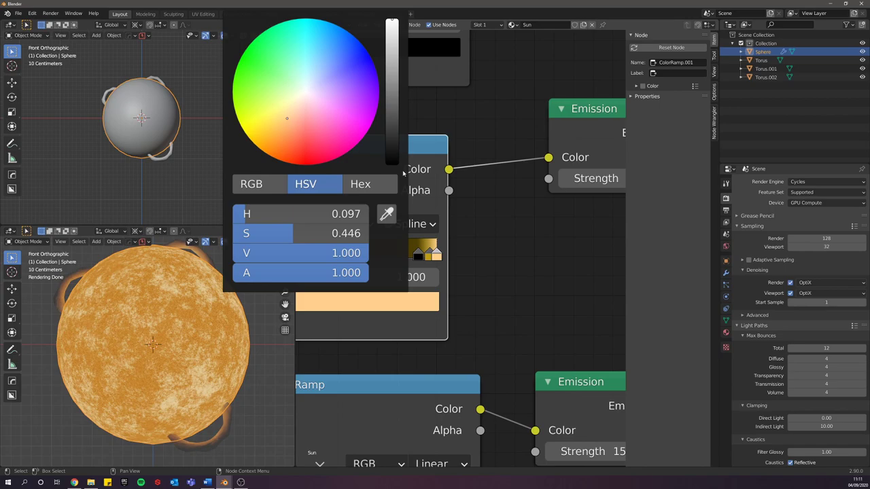
Step: Move the bottom ColorRamp's black stop to position 0.482
middle_click_drag(485, 330, 522, 117)
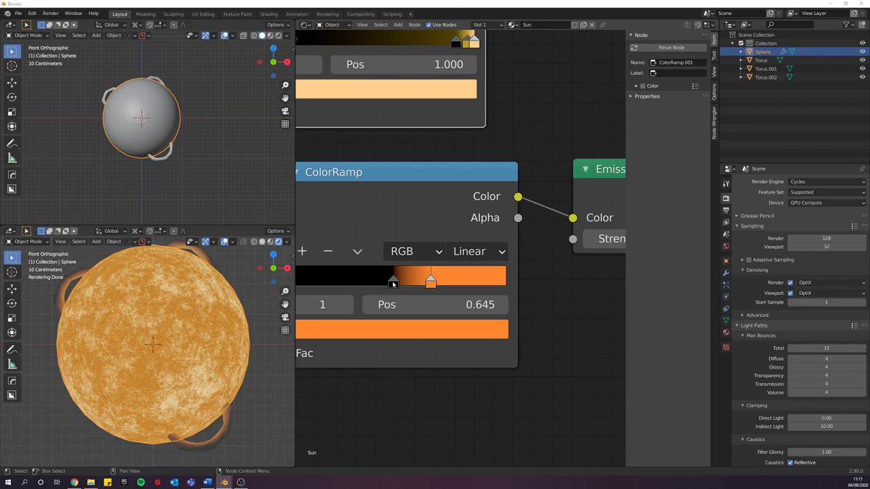
left_click_drag(429, 284, 399, 295)
scroll(390, 355, "down", 2)
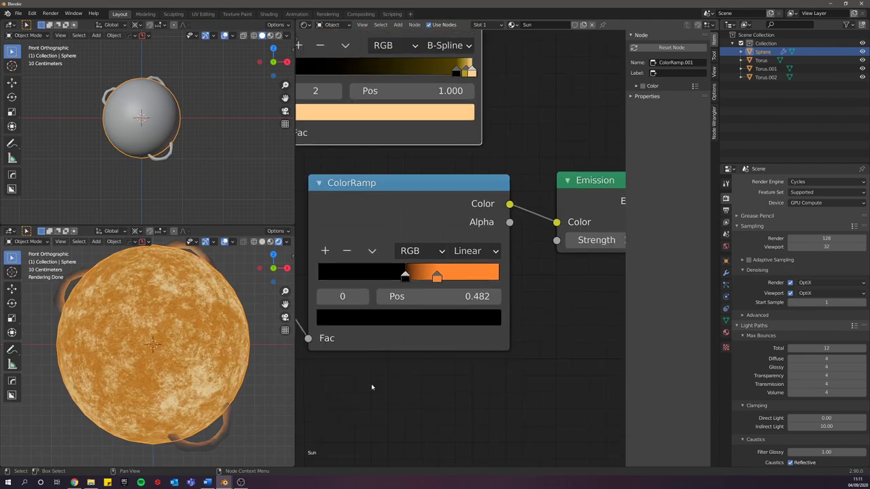
Step: Try a bright red on the top ColorRamp's middle stop and inspect the sun's surface up close
scroll(389, 355, "down", 3)
middle_click_drag(397, 285, 391, 415)
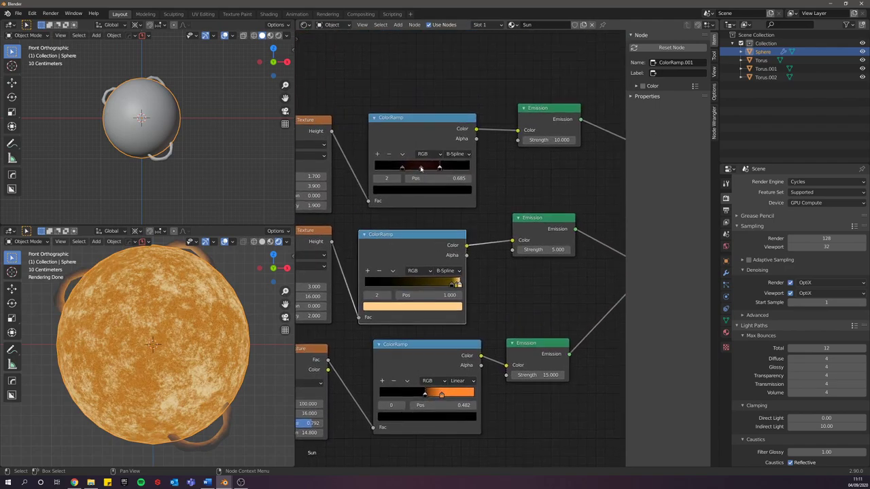
left_click(420, 167)
left_click(424, 191)
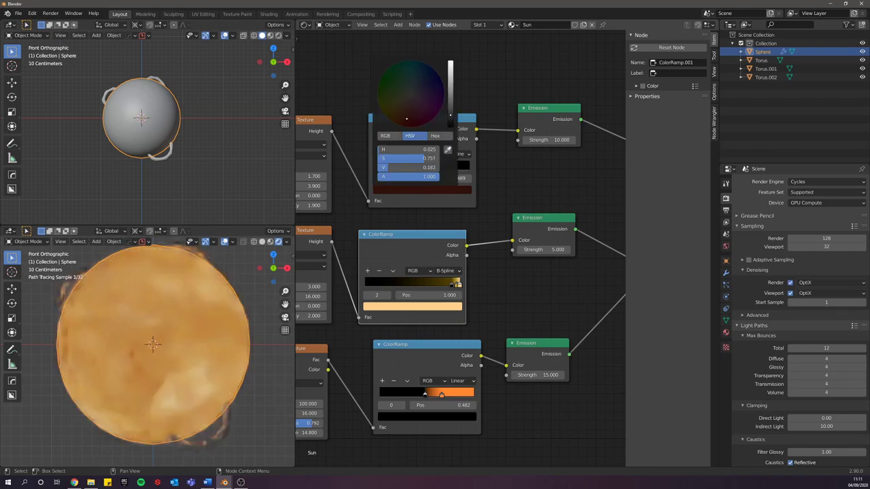
left_click_drag(450, 93, 450, 61)
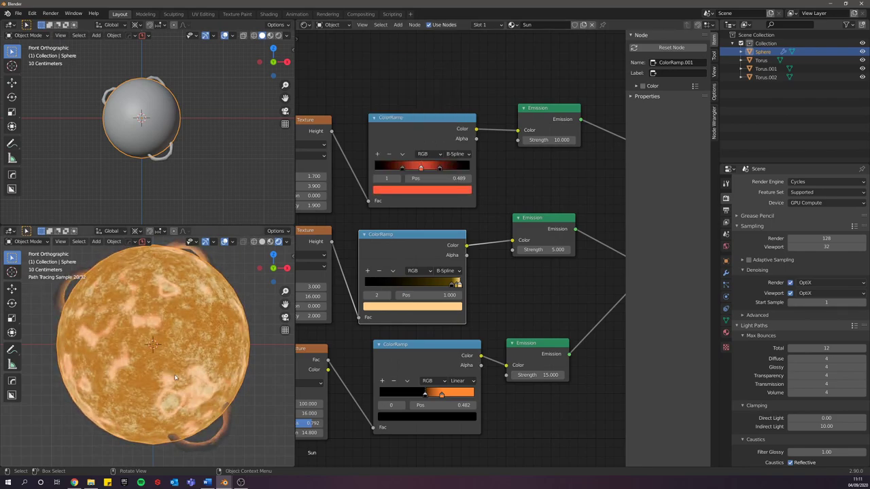
scroll(175, 377, "up", 5)
middle_click_drag(156, 299, 177, 336)
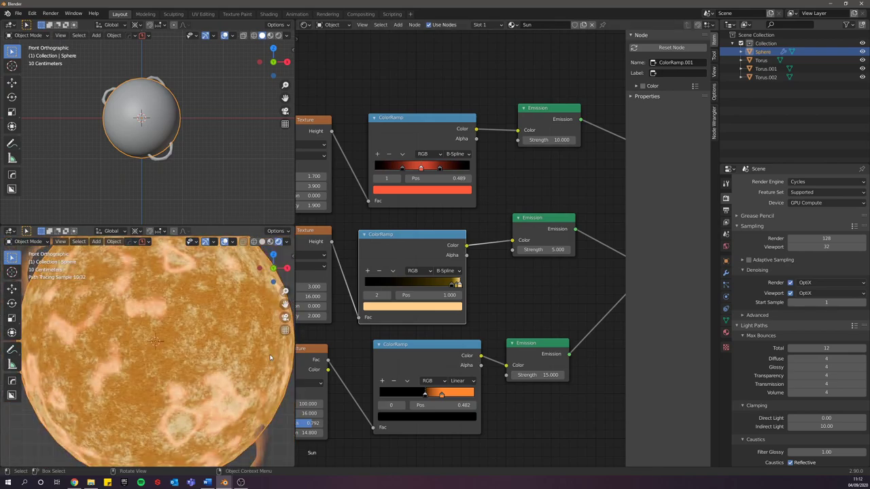
key("KP_1")
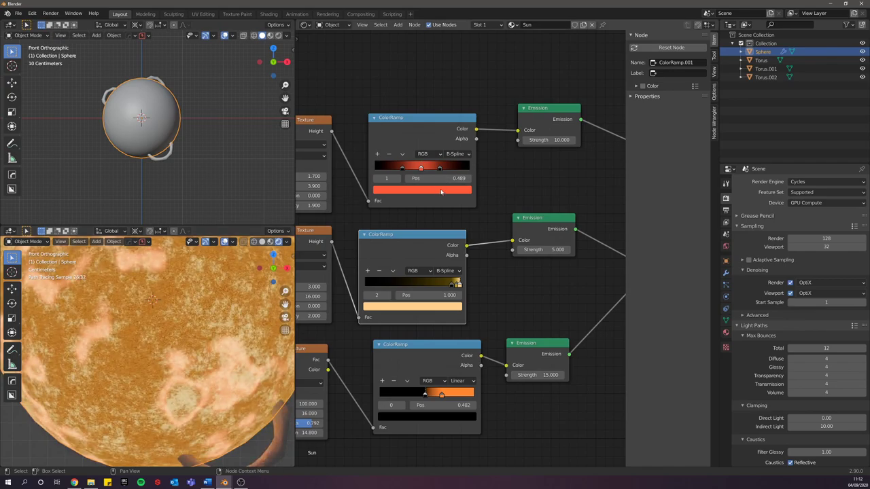
Step: Darken the top ColorRamp's middle stop to a red with hue 0.026, saturation 0.763 and value 0.379
left_click(439, 190)
left_click(451, 75)
left_click_drag(450, 78, 449, 106)
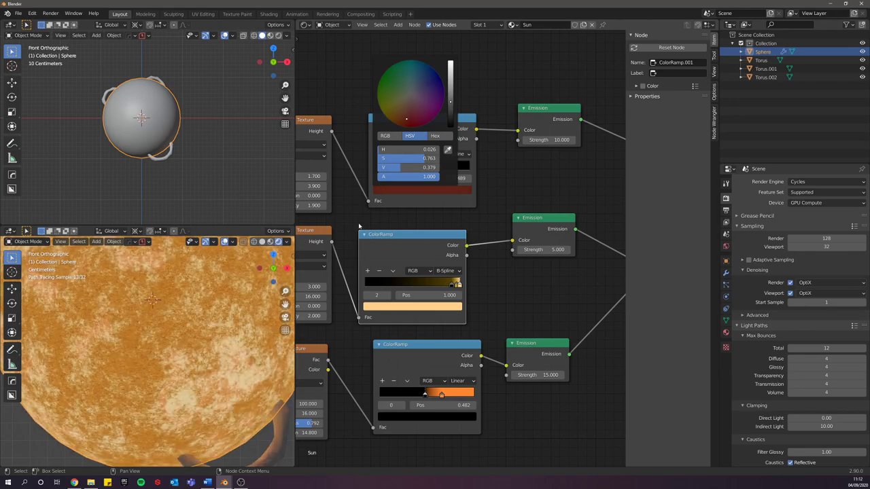
Step: Narrow the top ColorRamp's red band by moving its first stop inward and its last stop to 0.656
left_click_drag(400, 169, 404, 169)
left_click(398, 171)
left_click(403, 169)
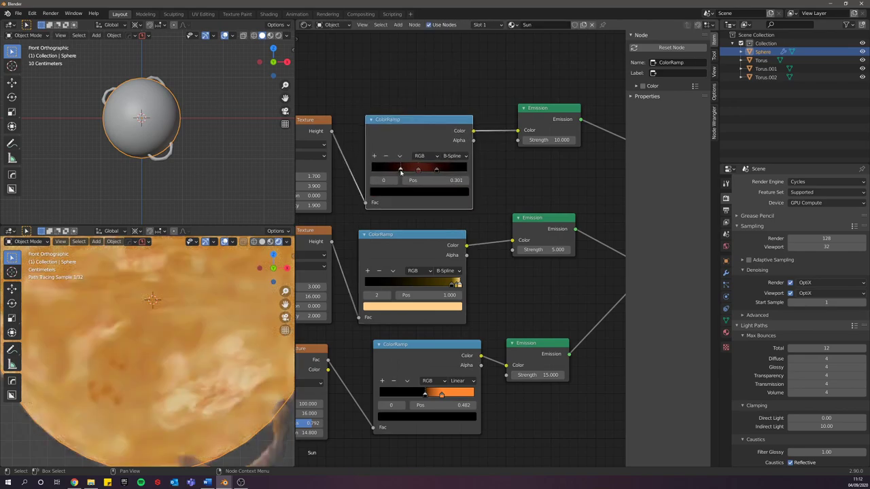
left_click(434, 169)
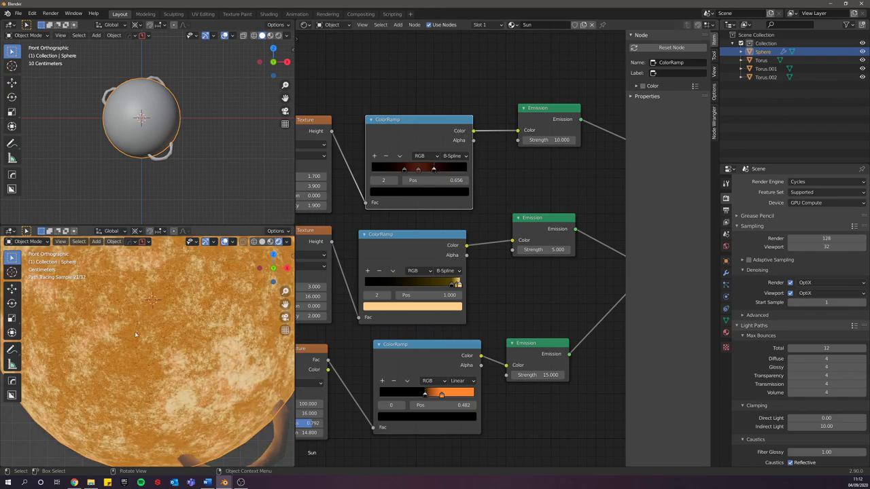
scroll(192, 386, "down", 5)
scroll(184, 378, "up", 3)
scroll(183, 378, "down", 1)
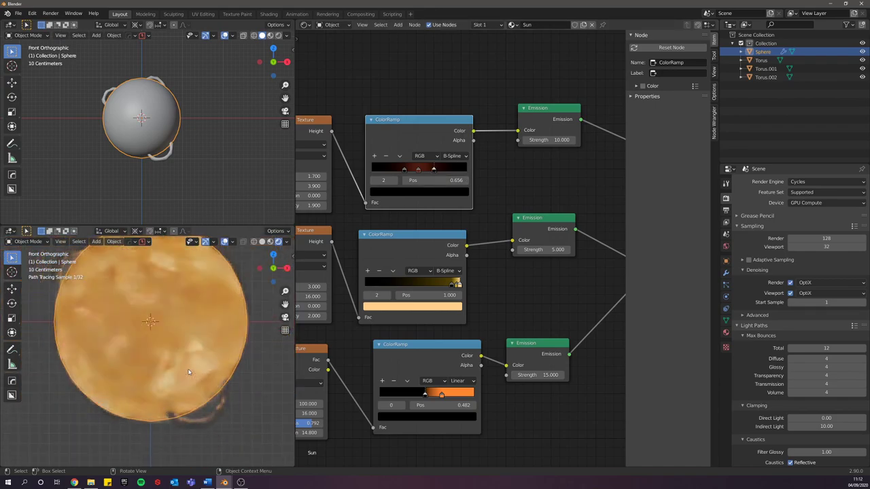
Step: Raise the lower Mix Shader's factor to about 0.54 and fine-tune the final Mix Shader's factor
middle_click_drag(618, 325, 459, 344)
scroll(467, 306, "up", 4)
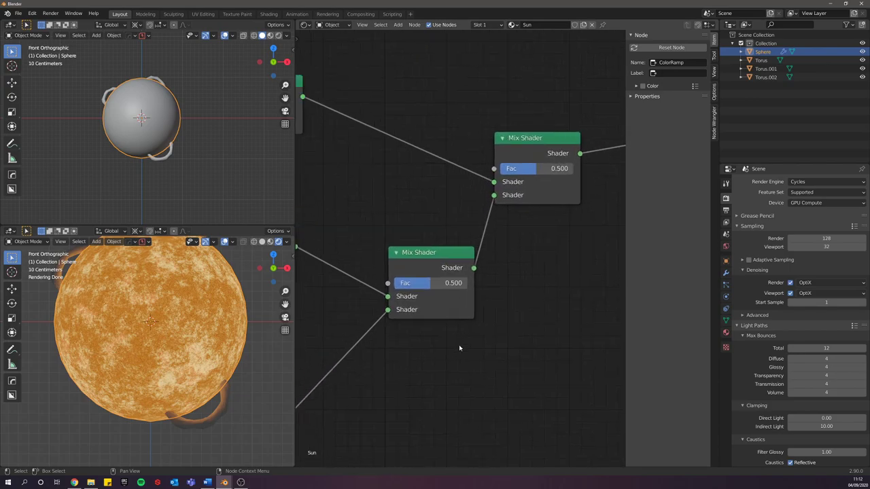
mouse_move(428, 283)
left_mouse_down()
mouse_move(462, 283)
mouse_move(434, 284)
left_mouse_up()
left_click_drag(537, 170, 546, 170, "shift")
Step: Tighten the top ColorRamp's red band further, with the middle stop at 0.507 and the last stop at 0.605
middle_click_drag(358, 145, 725, 257)
left_click_drag(425, 276, 458, 275)
left_click(445, 275)
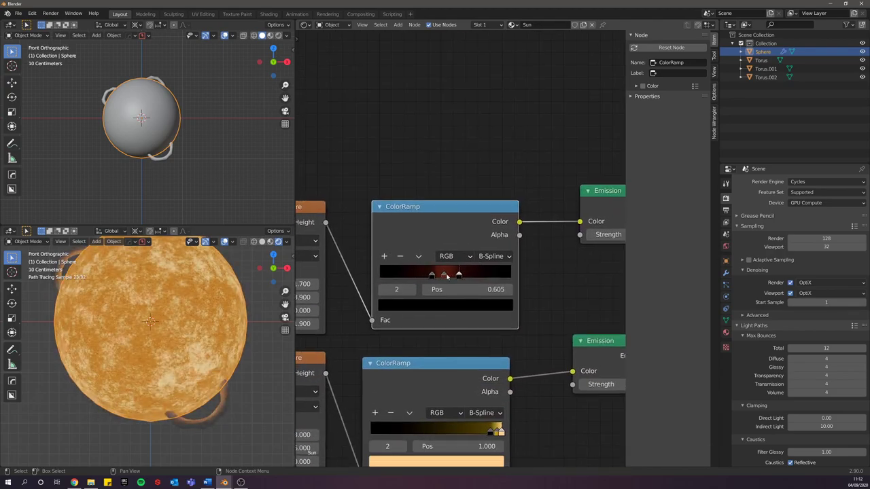
Step: Try a strength of 20 on the top Emission and restore it to 10
middle_click_drag(558, 279, 499, 288)
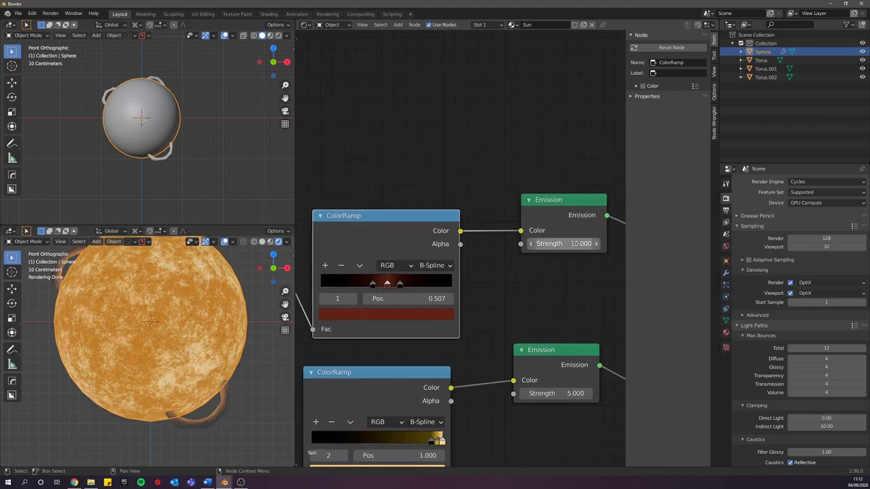
left_click(580, 243)
type("20")
key("Return")
left_click(580, 243)
type("10")
key("Return")
Step: Examine the whole sun in the rendered viewport and review the layers' ColorRamp and Emission nodes
scroll(208, 365, "up", 1)
scroll(207, 365, "down", 2)
scroll(208, 364, "up", 2)
scroll(208, 365, "down", 1)
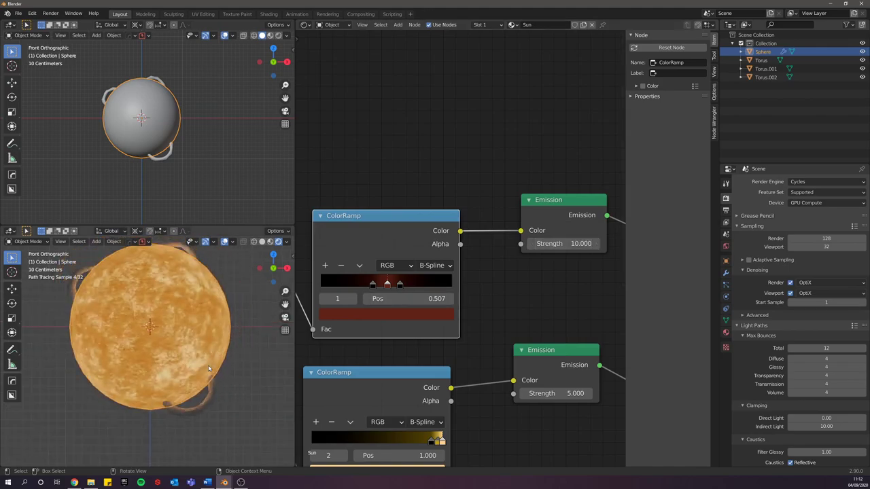
middle_click_drag(232, 339, 233, 356, "shift")
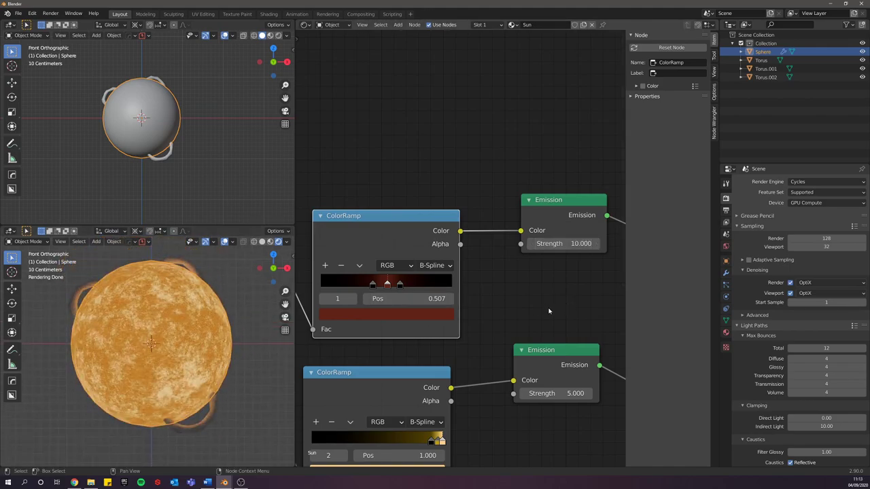
scroll(549, 311, "down", 4)
scroll(461, 365, "up", 2)
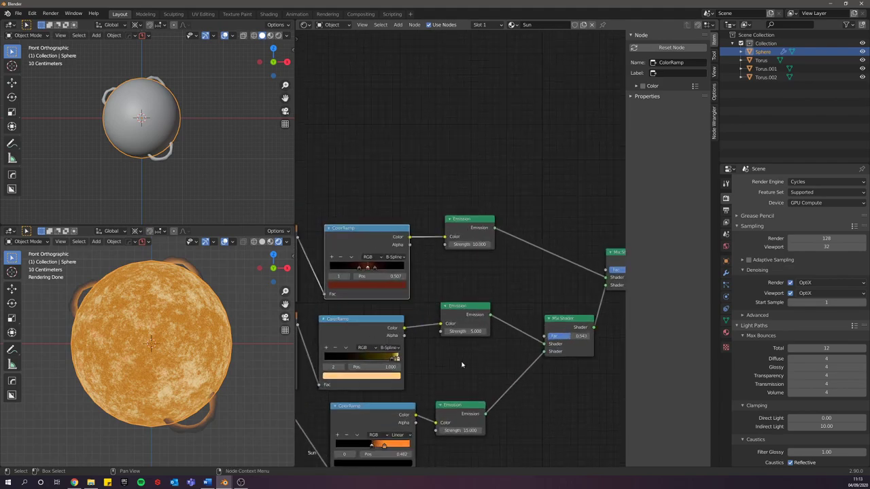
scroll(462, 365, "up", 4)
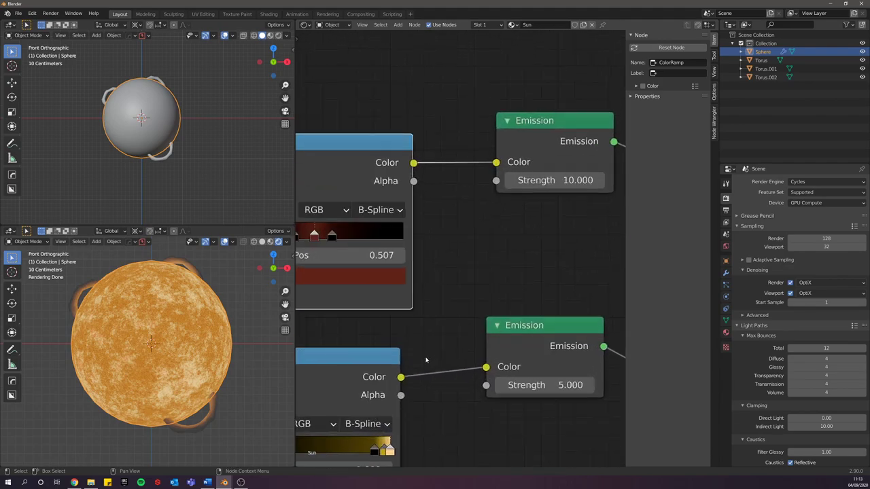
Step: Brighten the yellow of the middle layer's ColorRamp stop at position 0.967 by raising its HSV value
middle_click_drag(404, 430, 462, 291)
scroll(439, 330, "up", 2)
left_click(439, 323)
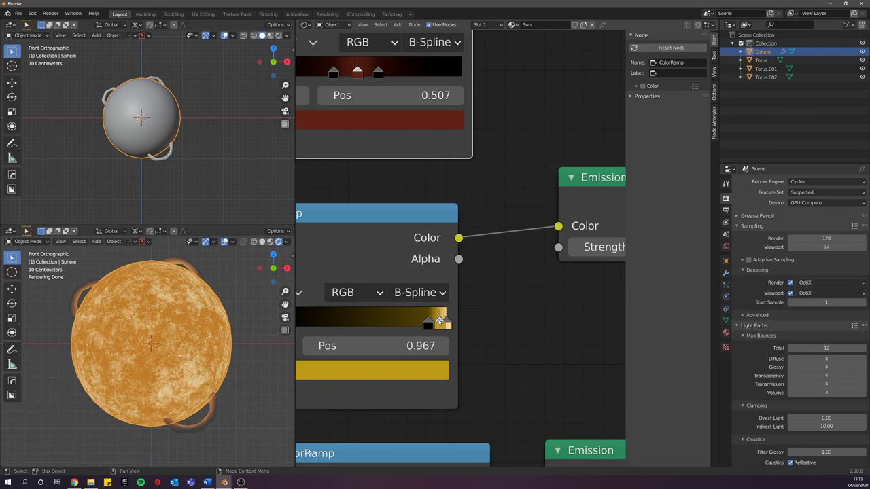
left_click(398, 369)
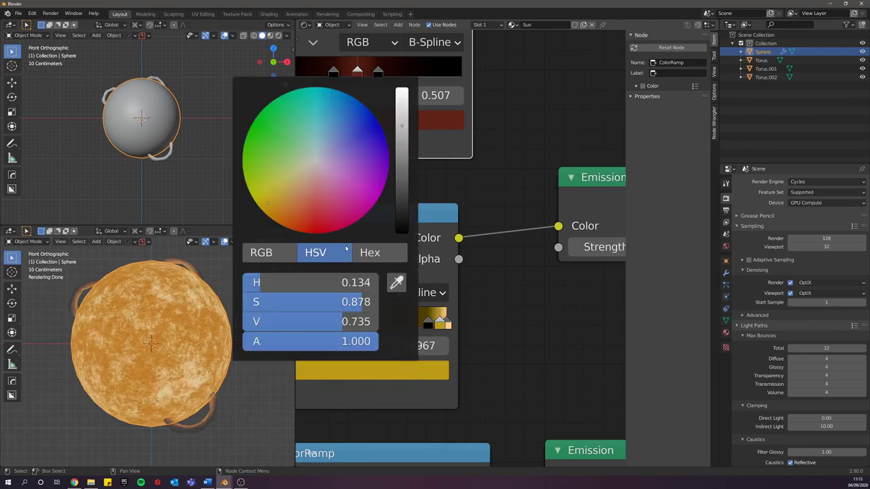
left_click_drag(338, 321, 364, 325)
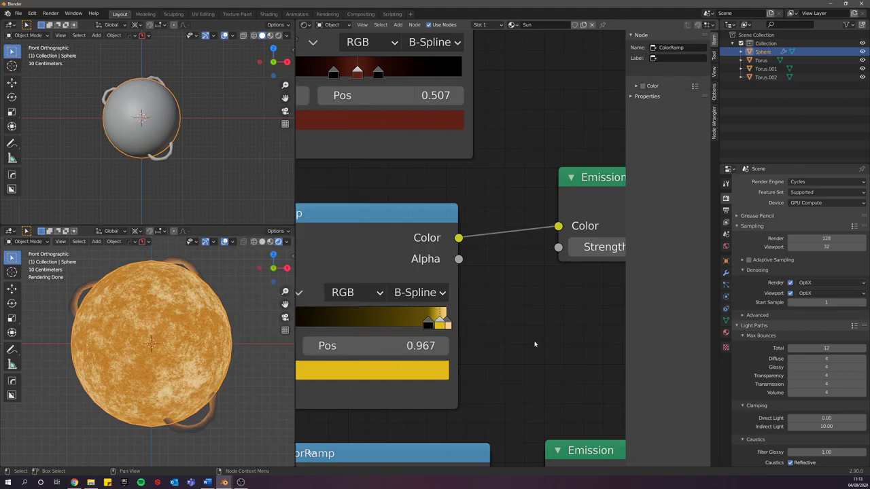
Step: Examine the sun in the rendered viewport from an angle and from farther away, and return to the front view
scroll(589, 348, "down", 6)
middle_click_drag(588, 348, 565, 351)
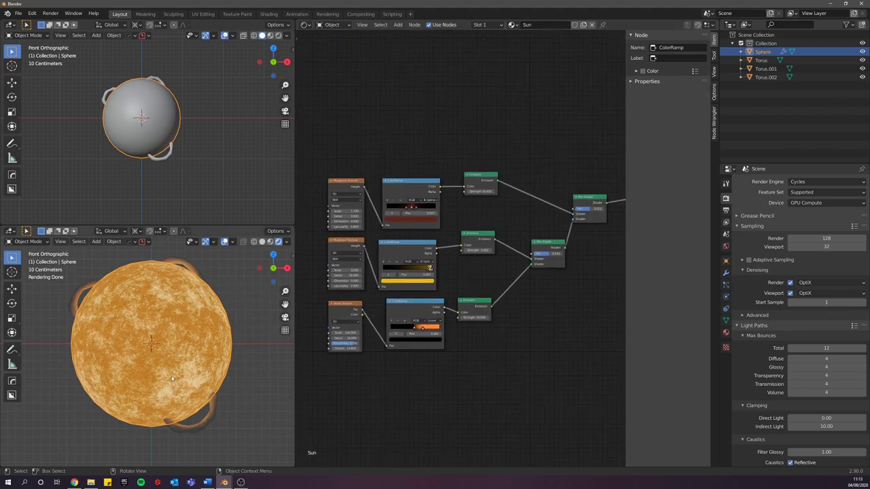
middle_click_drag(213, 332, 156, 364)
scroll(211, 345, "down", 6)
left_click(212, 345)
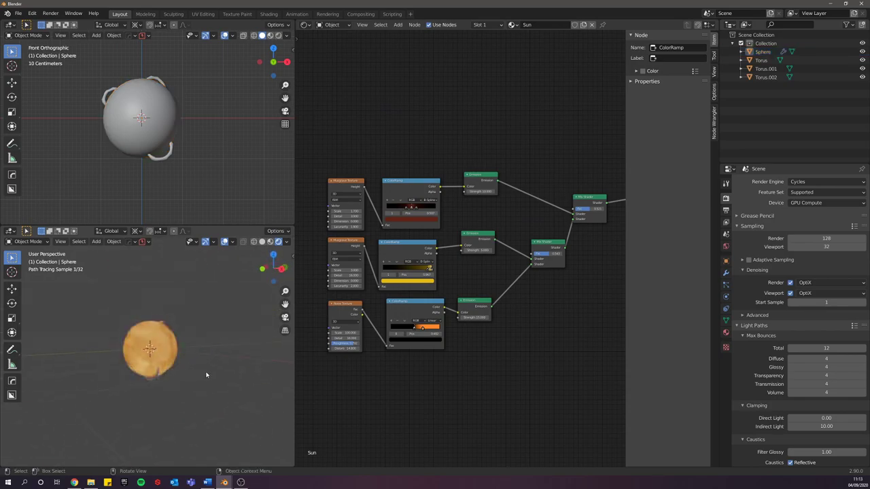
scroll(156, 367, "up", 7)
key("KP_1")
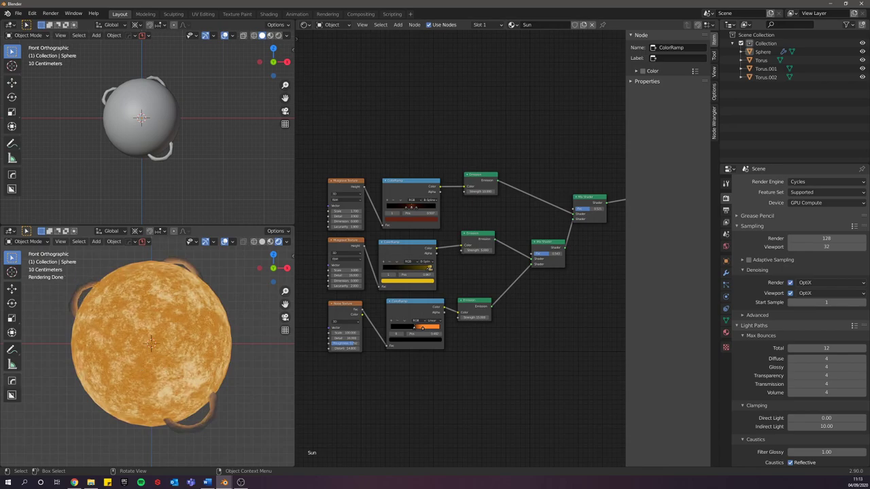
Step: Nudge the lower-right flare torus inward toward the sun by about -0.026 m in X and 0.030 m in Z
left_click(167, 159)
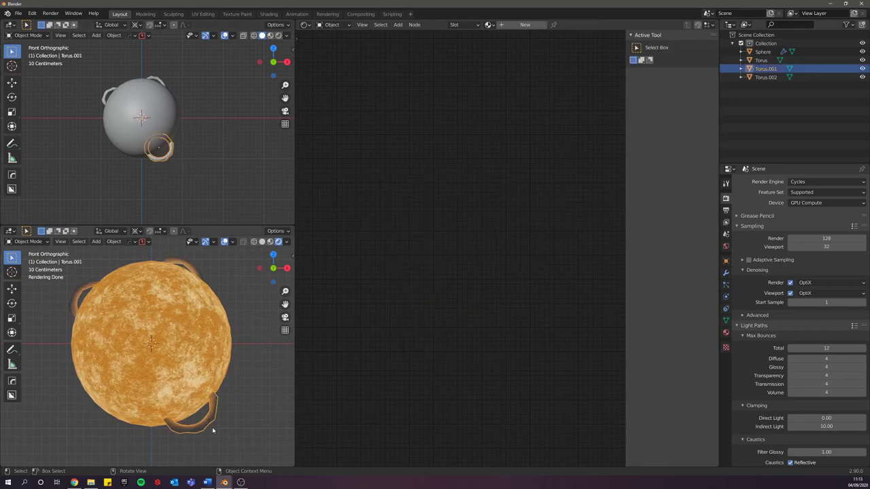
scroll(207, 421, "up", 5)
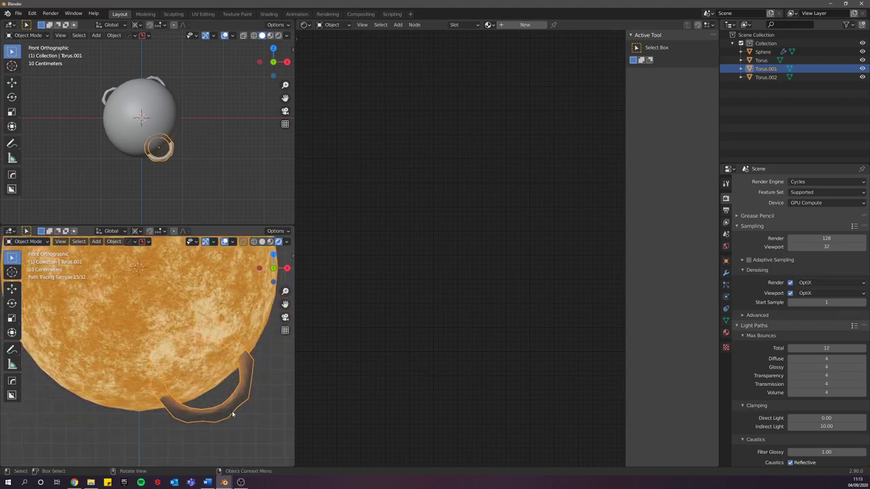
key("g")
left_click(231, 414)
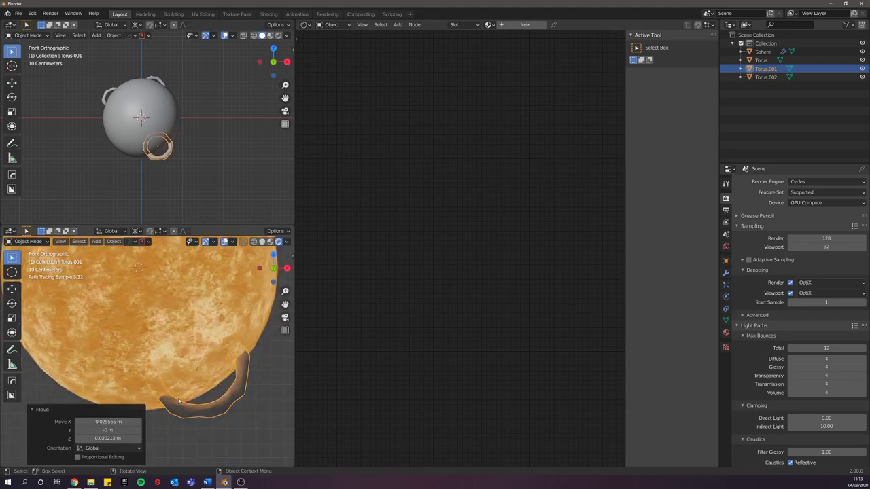
Step: Create a new material on the lower-right flare torus and name it Flare Volume
left_click(525, 24)
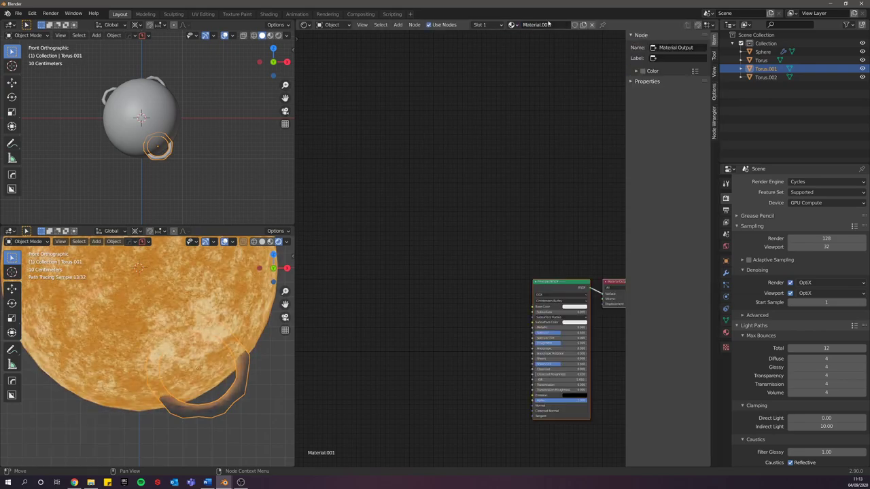
type("Vol")
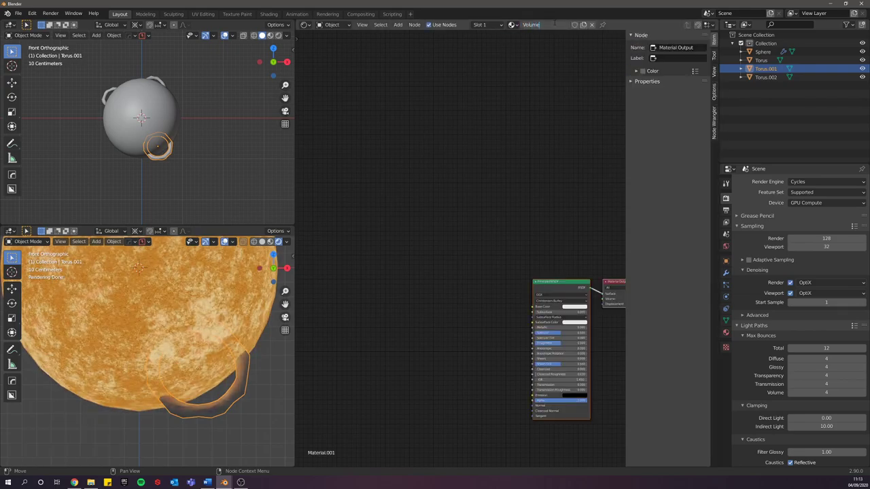
type("ume")
key("ctrl+a")
type("F")
key("Return")
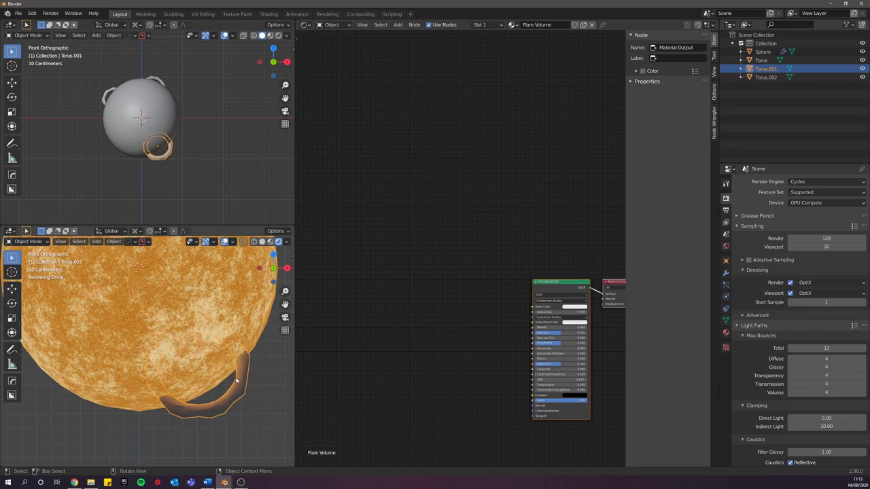
Step: Link the Flare Volume material from the lower-right torus to the other two flare loops and check their assignment
left_click(161, 83)
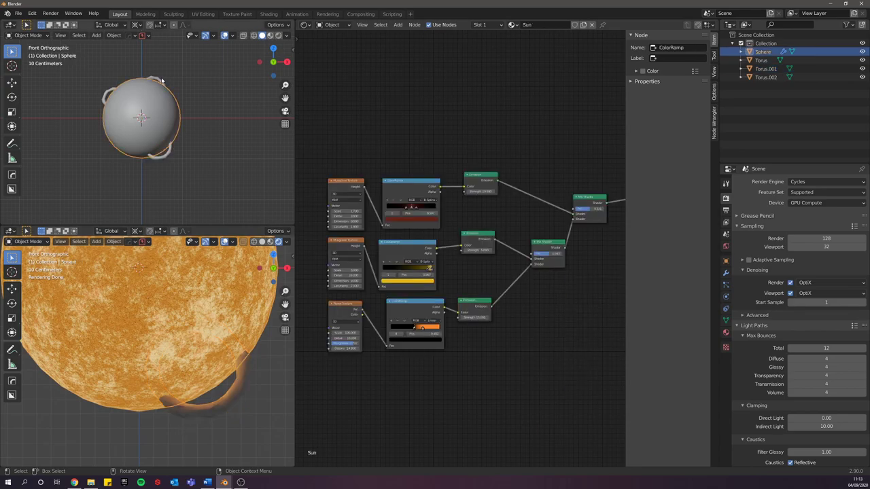
left_click(162, 80)
left_click(112, 91, "shift")
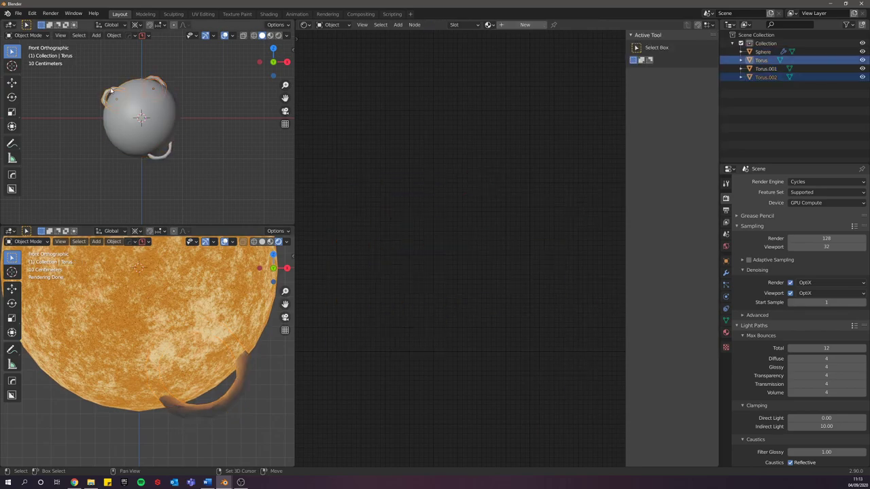
left_click(164, 158, "shift")
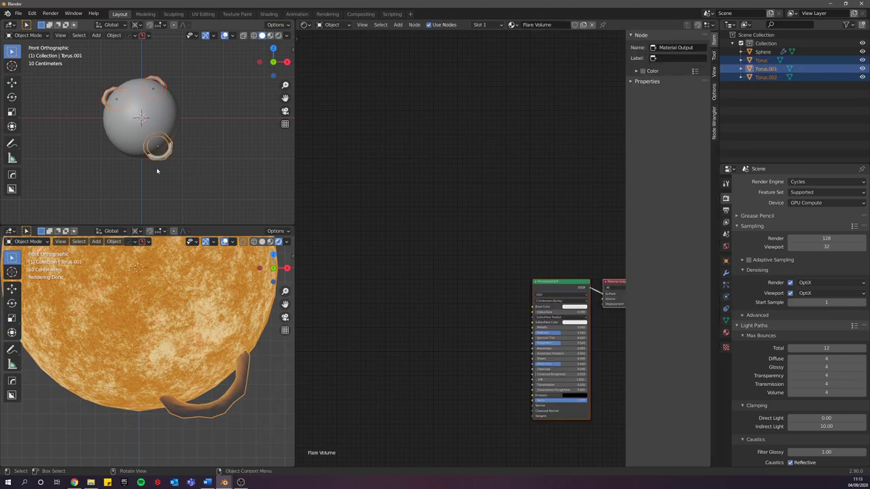
right_click(158, 169)
key("Escape")
key("ctrl+l")
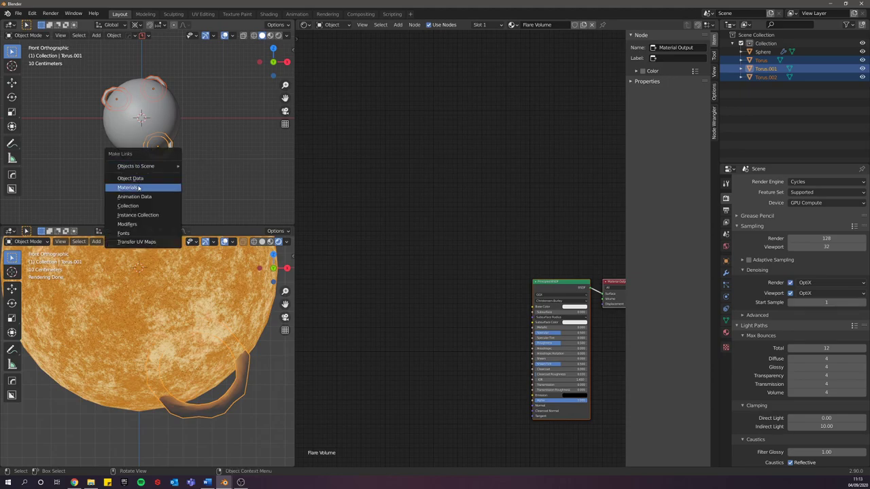
left_click(139, 187)
left_click(206, 79)
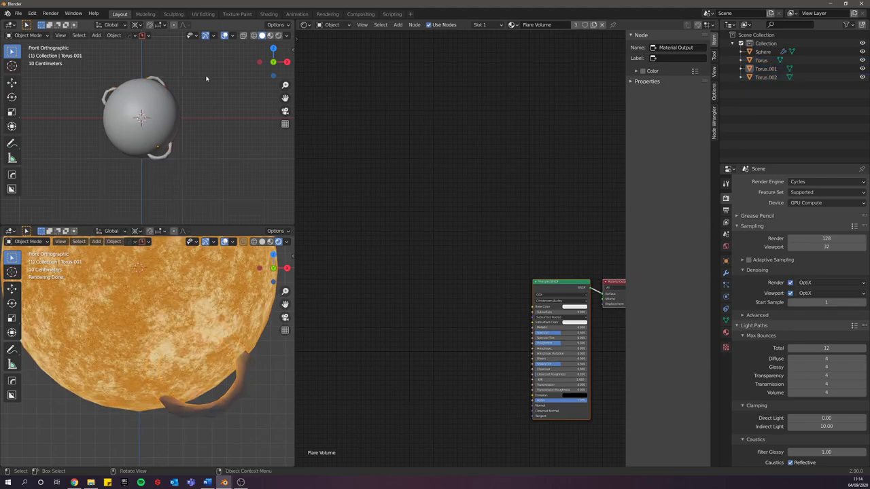
left_click(159, 82)
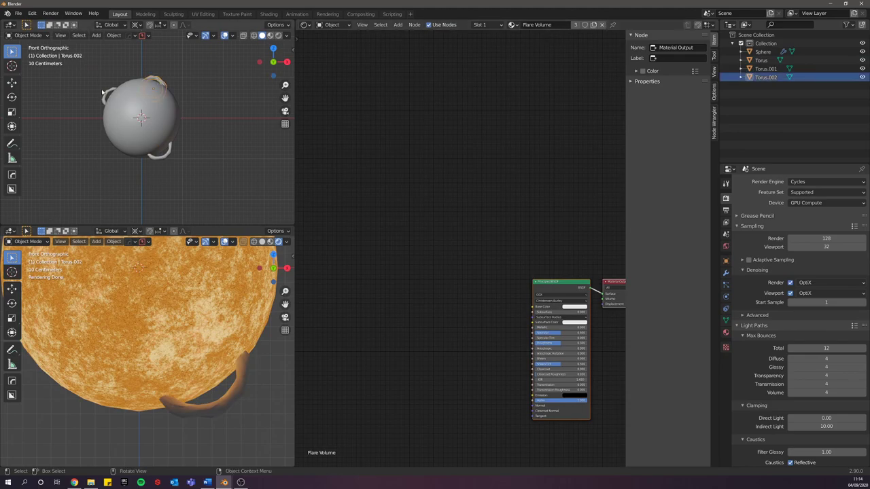
left_click(129, 102)
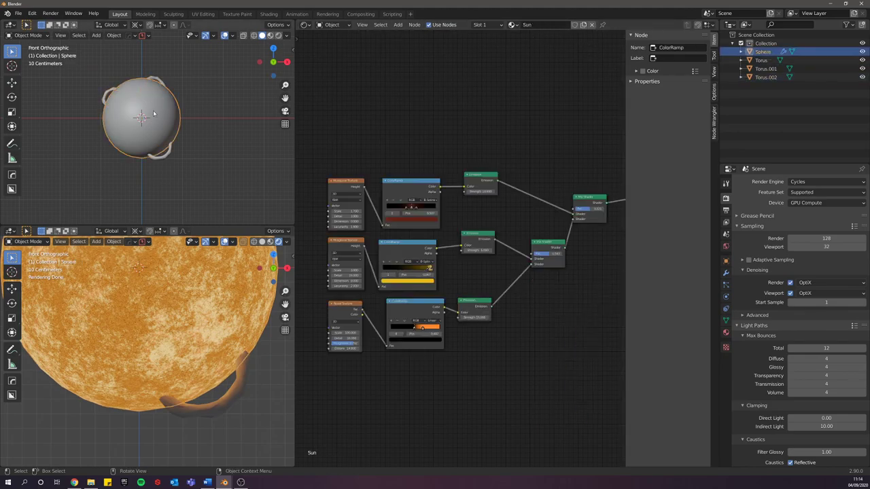
Step: Delete the Principled BSDF node from the lower-right torus's Flare Volume material, leaving the Material Output
left_click(166, 154)
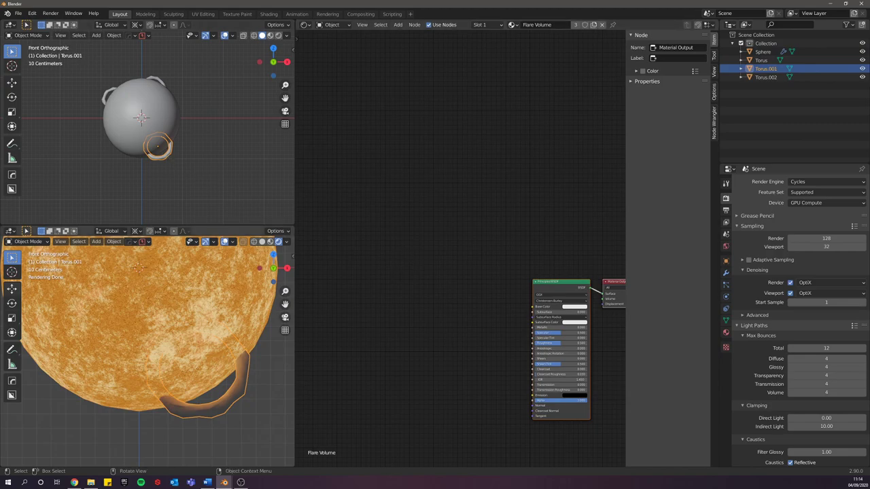
middle_click_drag(500, 349, 364, 290)
scroll(465, 249, "up", 4)
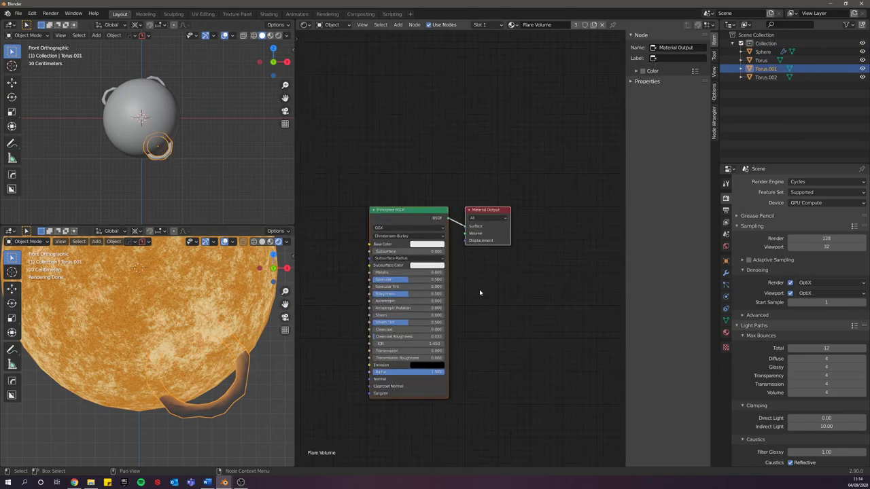
middle_click_drag(480, 289, 564, 255)
left_click_drag(410, 154, 540, 239)
key("x")
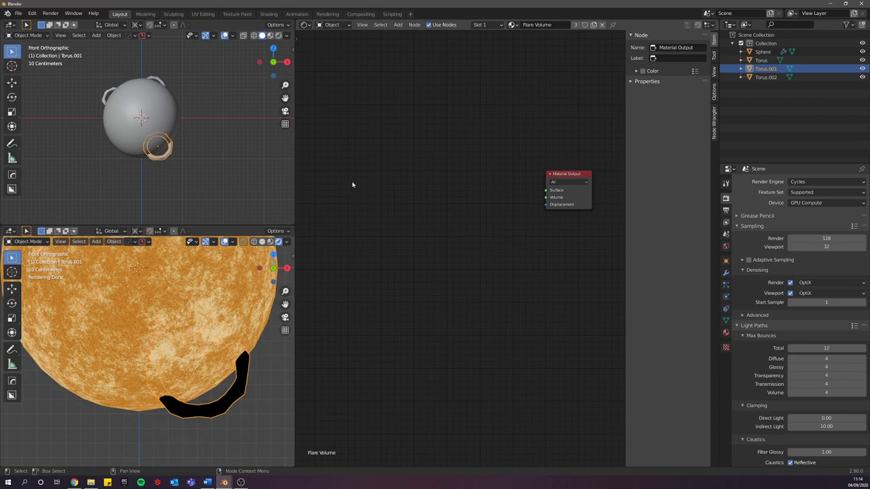
Step: Add a Musgrave Texture node to the Flare Volume material
key("shift+a")
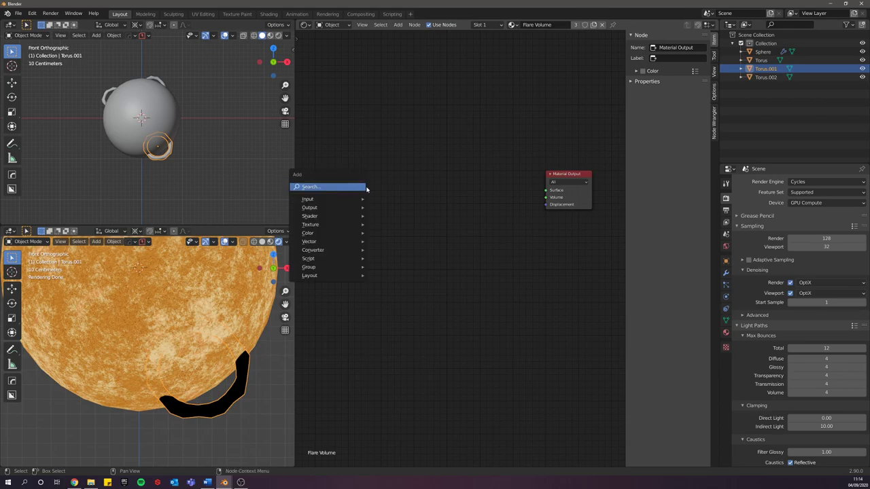
key("shift+a")
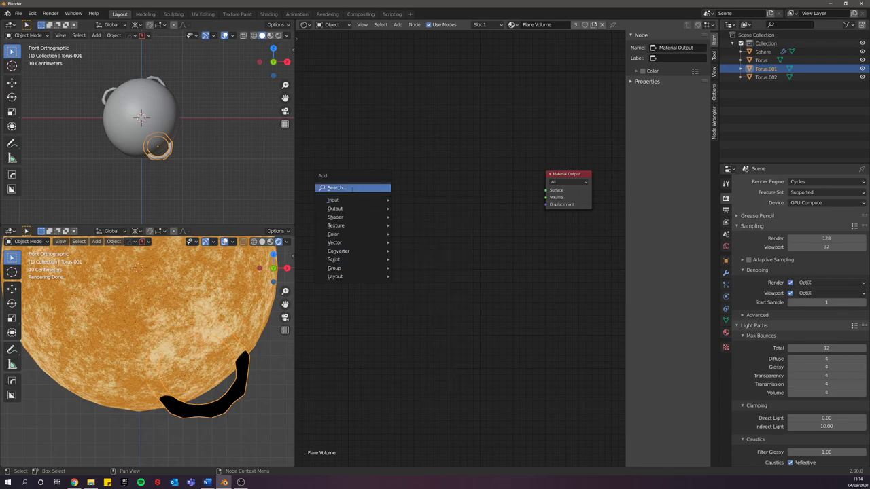
left_click(352, 188)
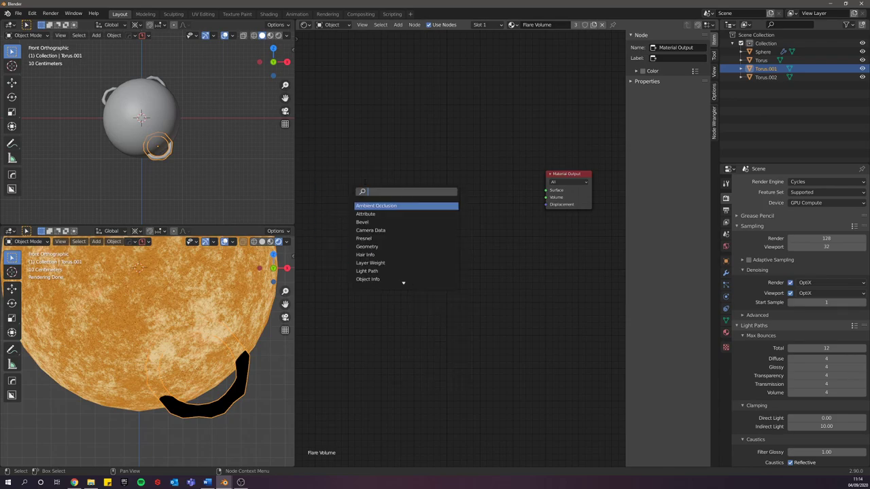
type("musgrave")
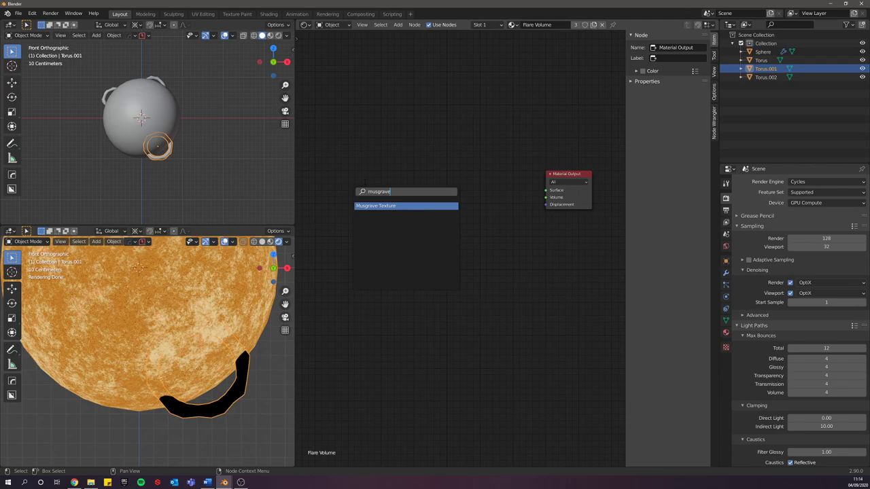
key("Return")
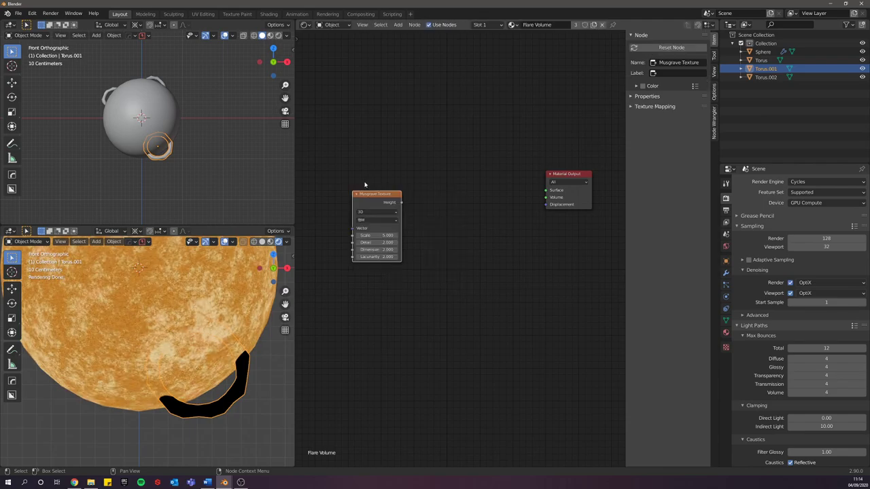
Step: Set the Musgrave Texture's scale to -12, detail to 16 and dimension to 2.8
scroll(359, 224, "up", 1)
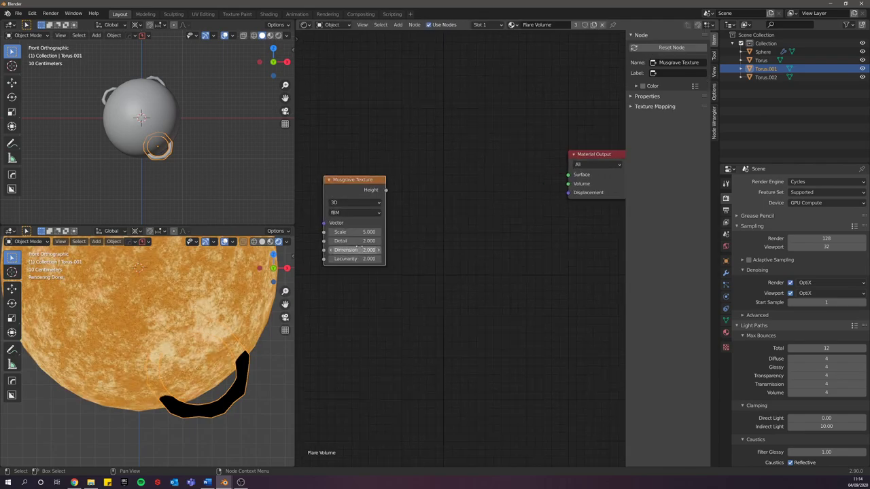
left_click(358, 232)
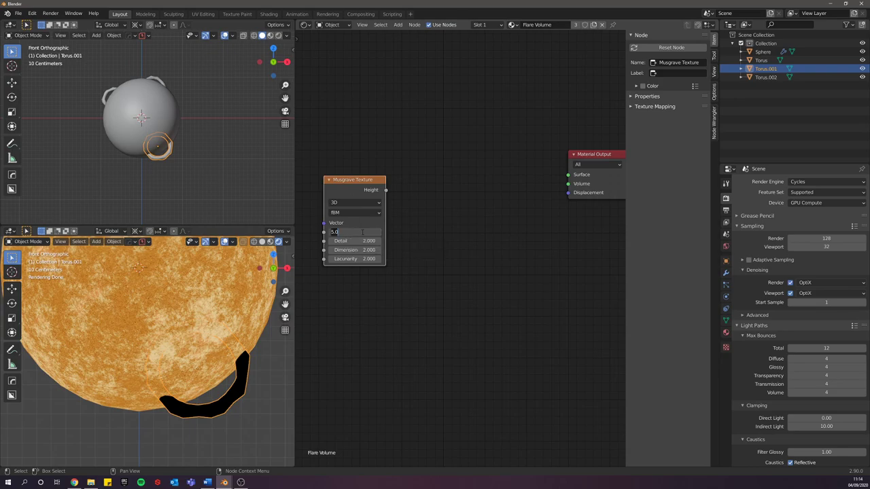
key("BackSpace")
type("-12")
key("Tab")
type("16")
key("Return")
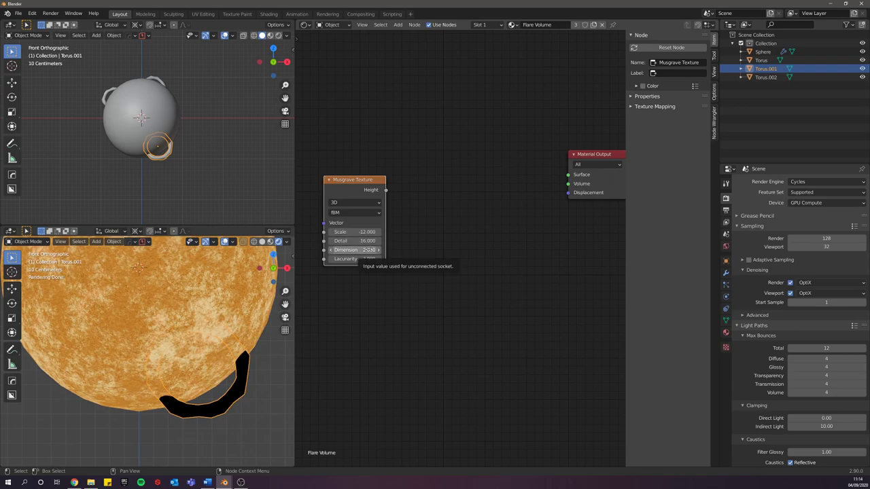
left_click(369, 250)
type("2")
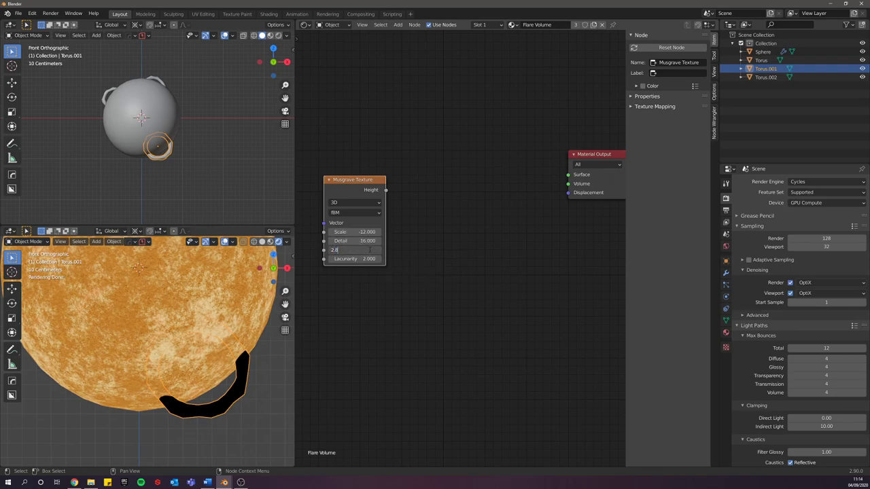
type(".8")
key("Return")
Step: Add a Math node between the Musgrave Texture and the Material Output and set its operation to Multiply
key("shift+a")
left_click(447, 211)
type("math")
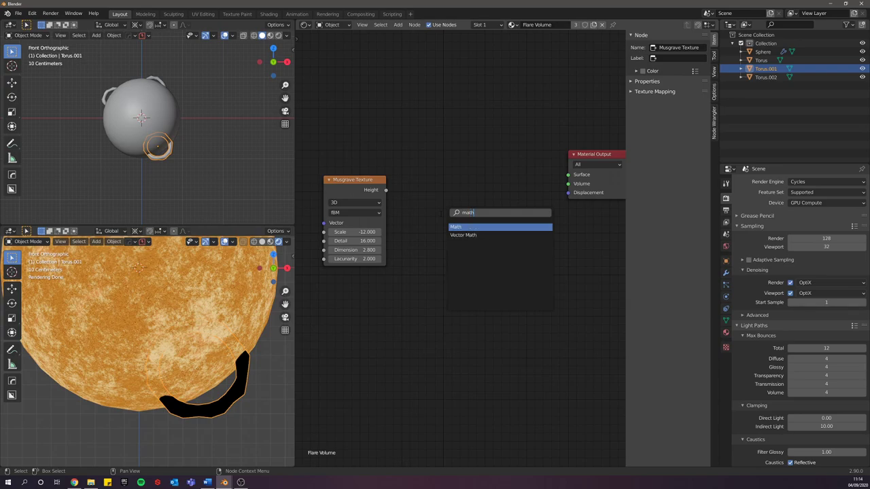
key("Return")
left_click(464, 216)
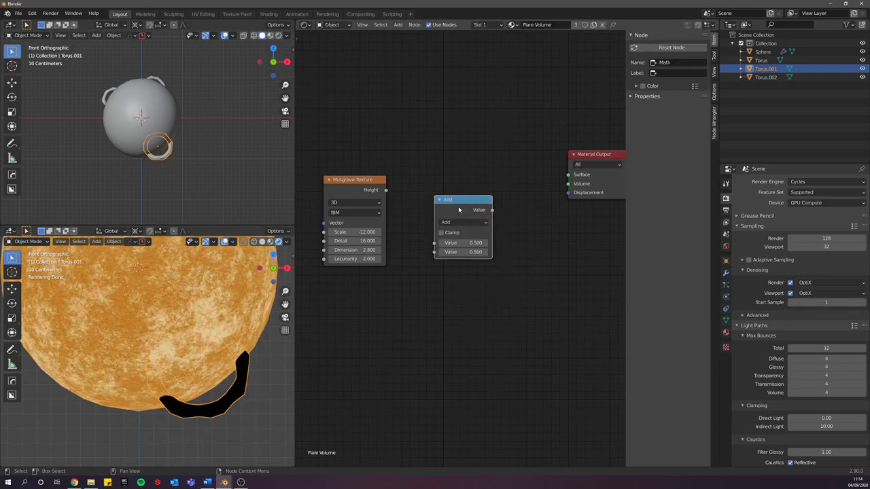
left_click(464, 222)
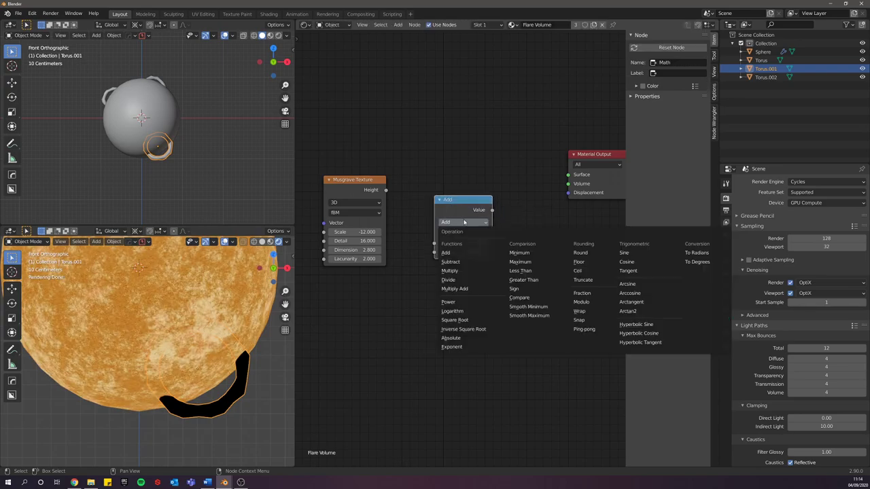
left_click(465, 271)
key("shift+a")
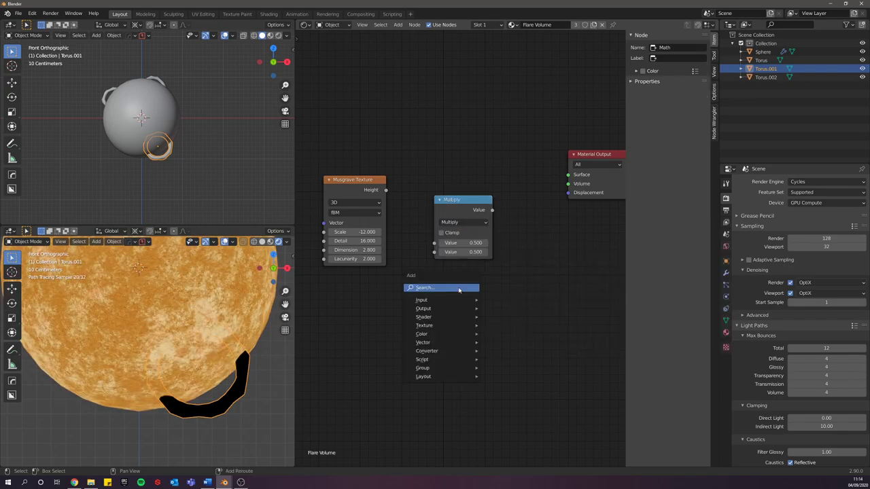
type("mulkt")
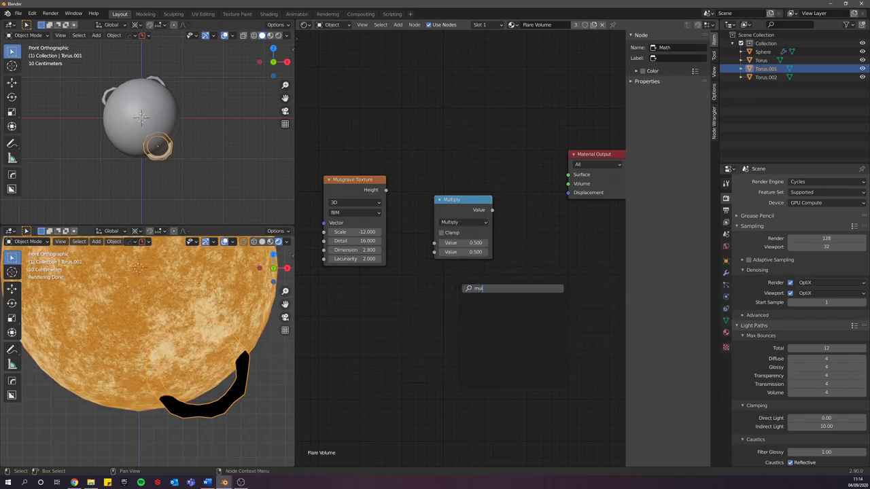
key("Escape")
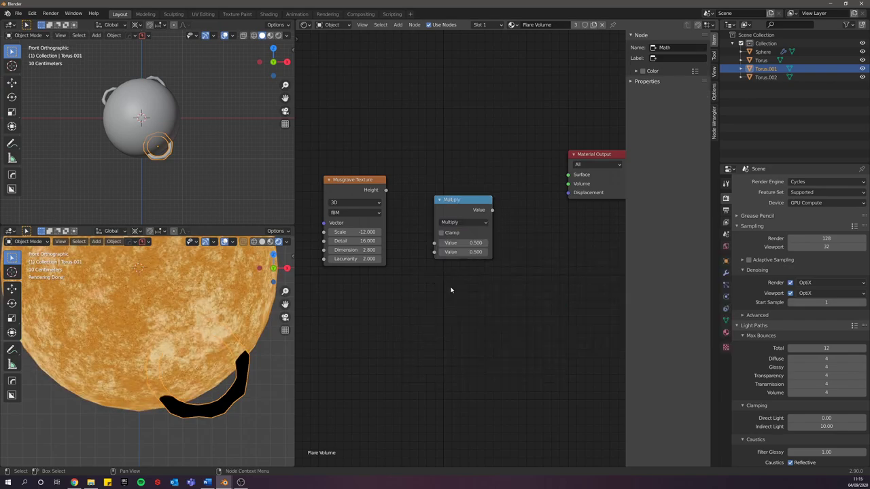
Step: Align the Multiply node beside the Musgrave Texture and connect the texture's Height output to its first Value input
left_click_drag(469, 205, 466, 188)
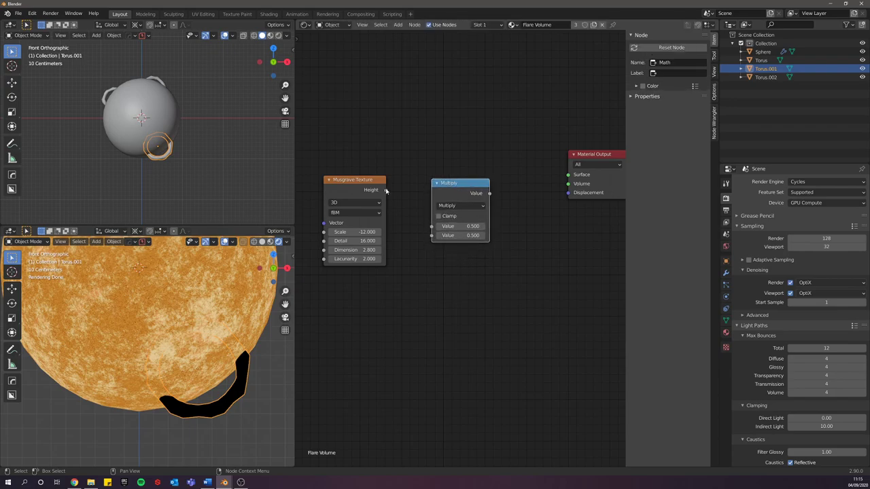
left_click_drag(385, 191, 439, 231)
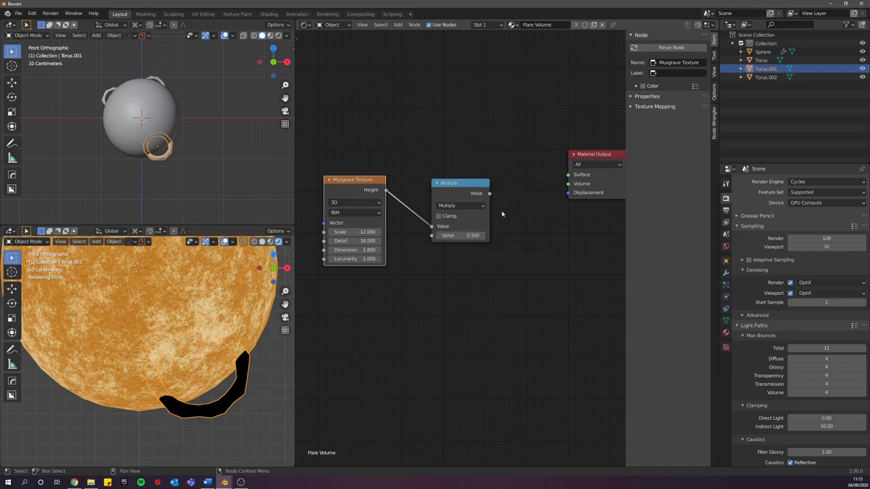
Step: Add a Volume Scatter node between the Multiply node and the Material Output, and connect the Multiply result to its Density
left_click_drag(507, 189, 533, 203)
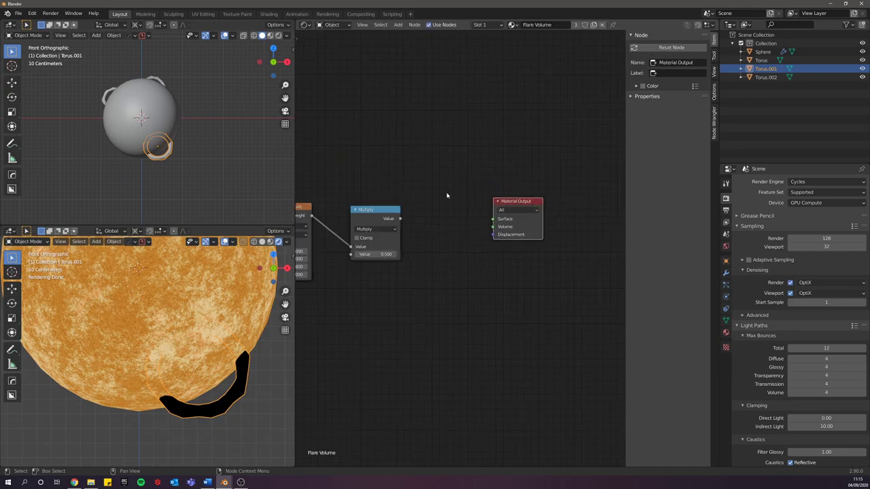
key("shift+a")
left_click(454, 185)
type("volu")
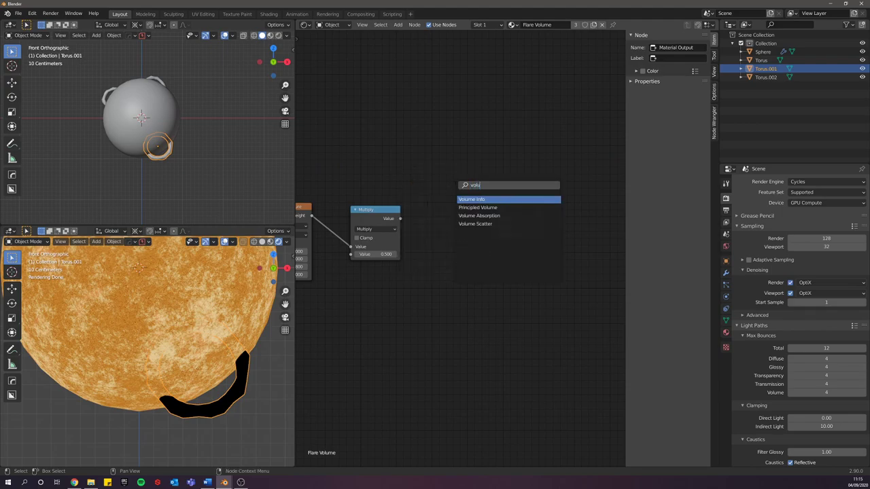
key("Down")
key("Down")
key("Down")
key("Return")
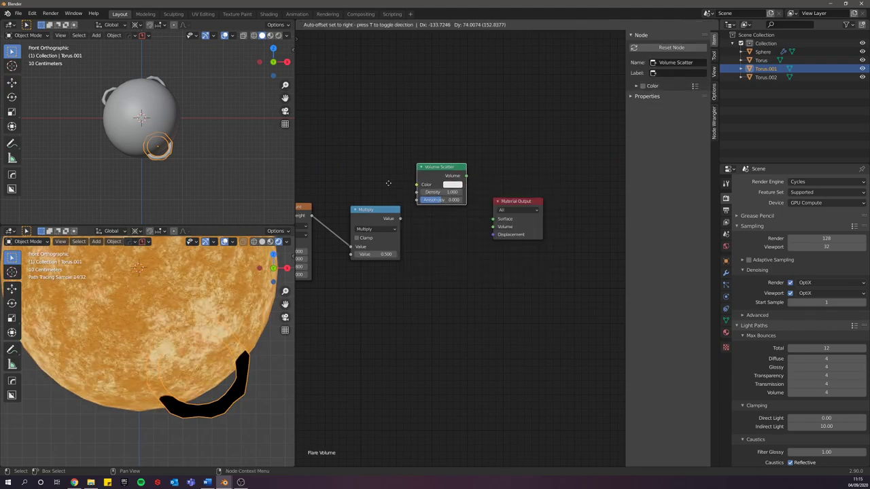
left_click(393, 210)
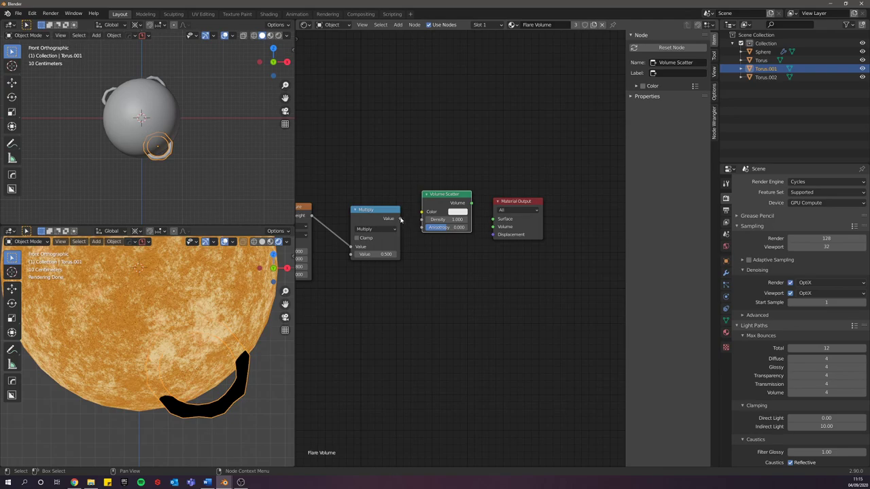
left_click_drag(401, 219, 431, 224)
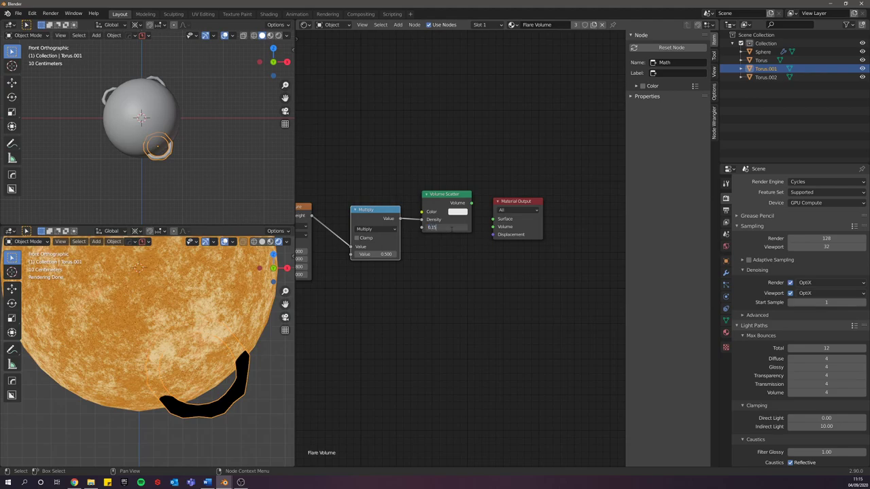
Step: Set the Volume Scatter anisotropy to 0.15 and connect its Volume output to the Material Output's Volume socket
key("Return")
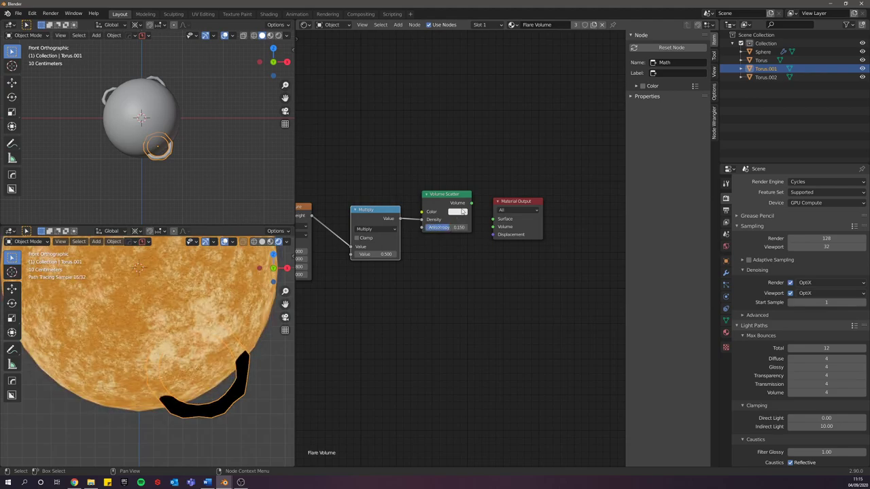
left_click_drag(469, 203, 523, 197)
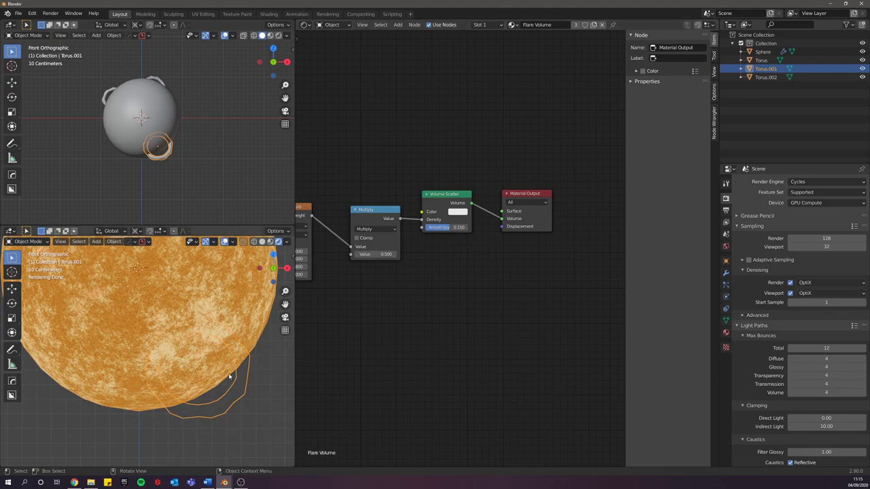
Step: Add a point light to the scene and move it about 1.53 m along the global Y axis, behind the sun
scroll(225, 371, "down", 3)
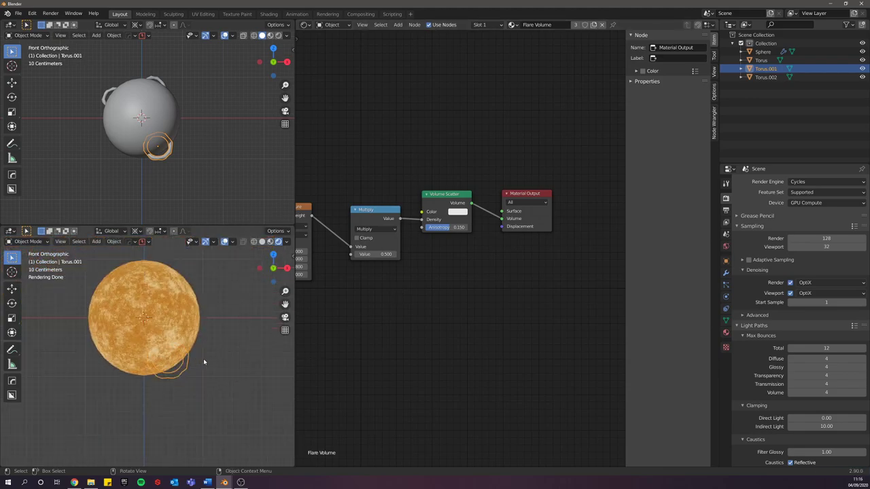
middle_click_drag(173, 287, 188, 308, "shift")
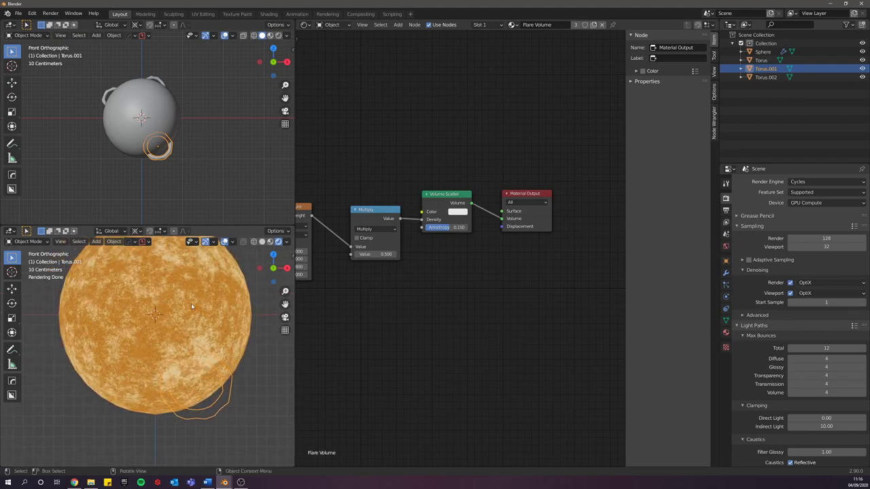
middle_click_drag(204, 299, 228, 360)
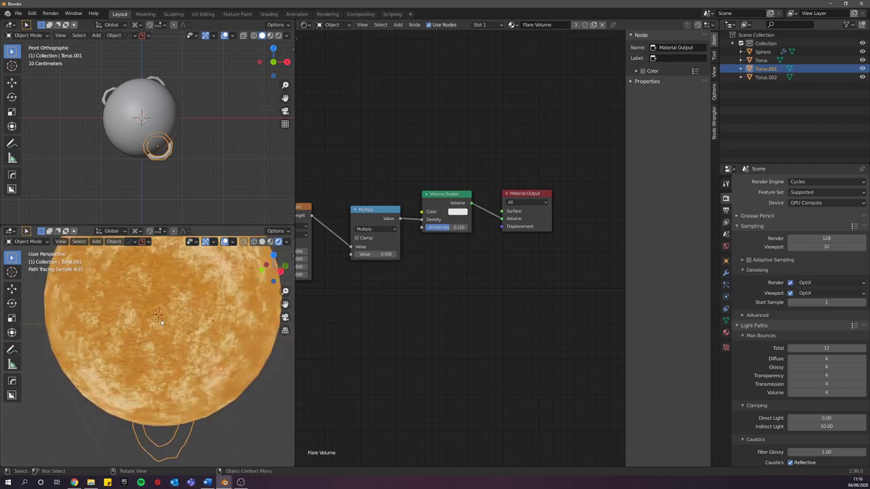
scroll(231, 365, "down", 4)
key("shift+a")
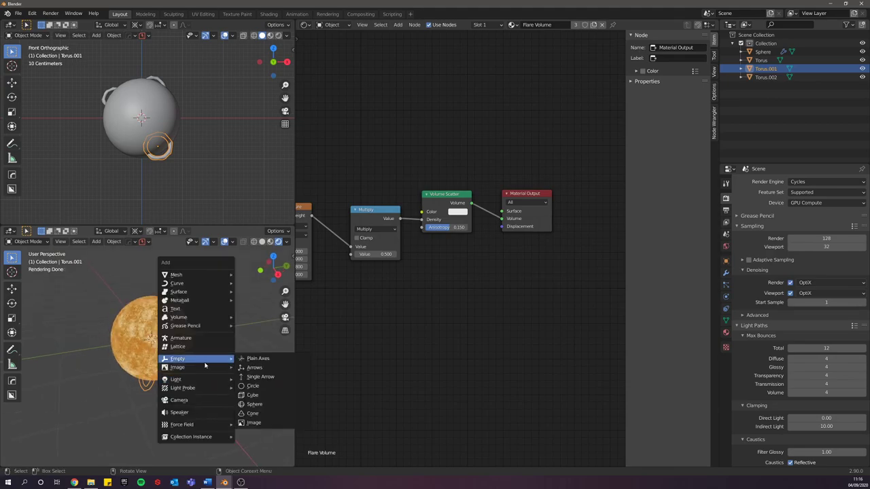
mouse_move(207, 379)
left_click(251, 379)
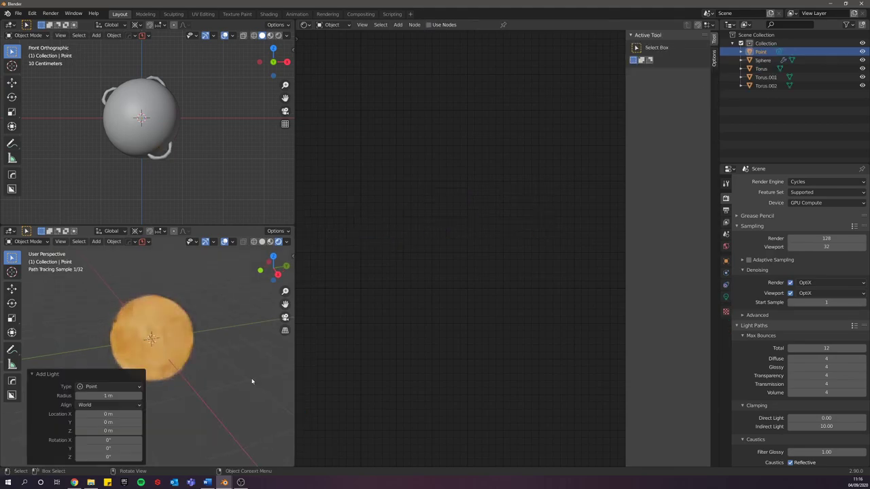
key("g")
key("y")
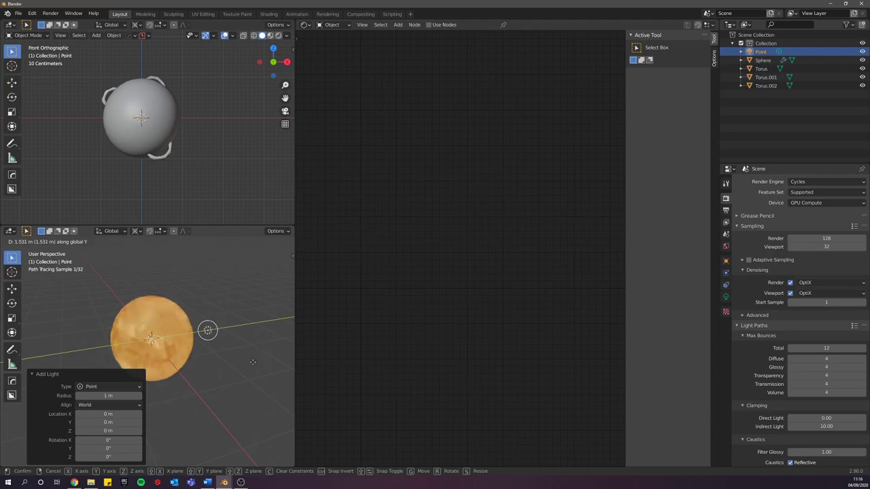
left_click(254, 366)
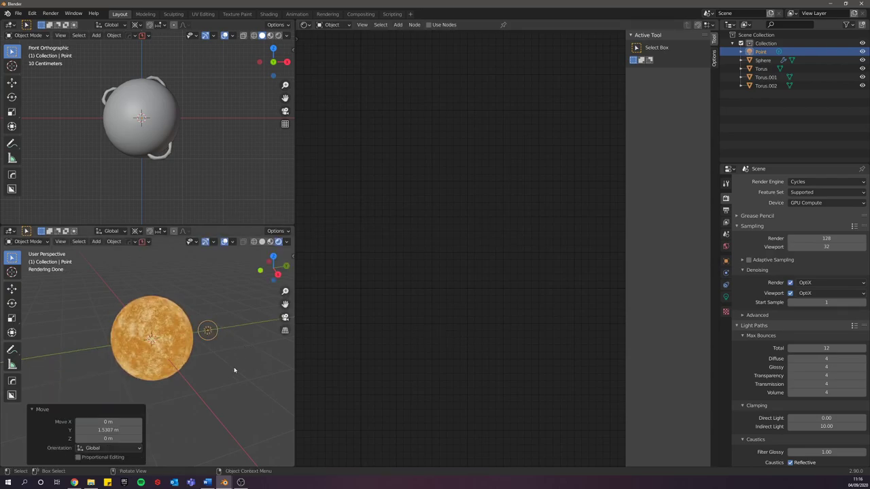
Step: Increase the point light's radius to about 1.01 m and move it about 0.69 m further along Y
left_click(726, 297)
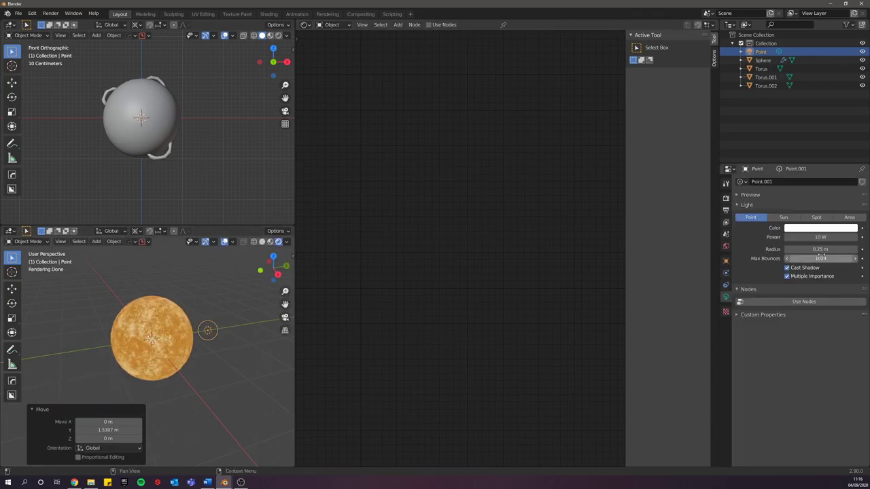
mouse_move(820, 250)
left_mouse_down()
mouse_move(852, 250)
mouse_move(814, 249)
left_mouse_up()
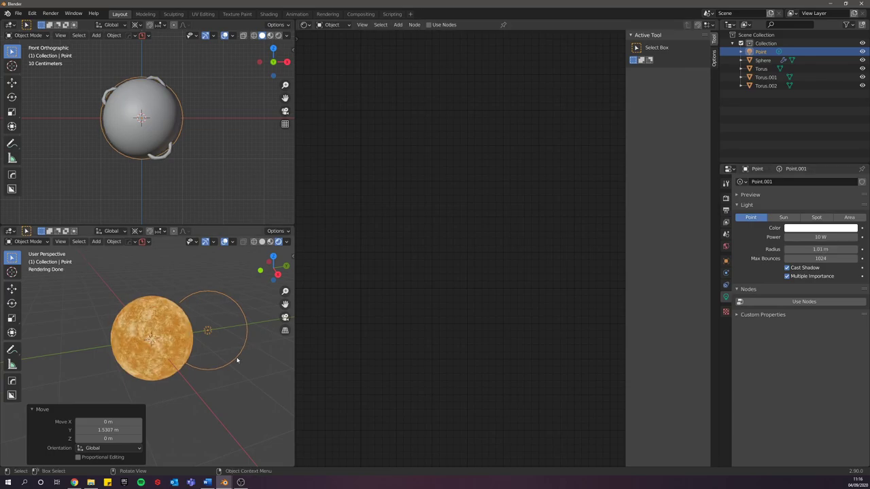
key("g")
key("x")
key("y")
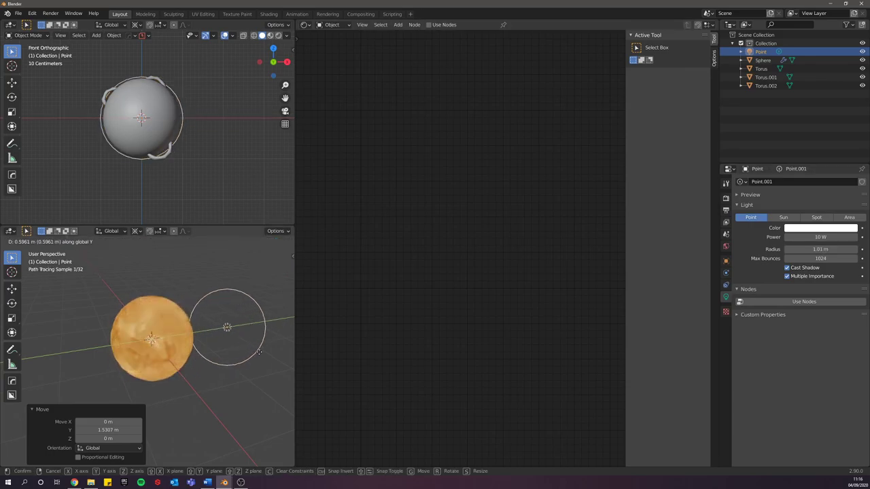
left_click(251, 355)
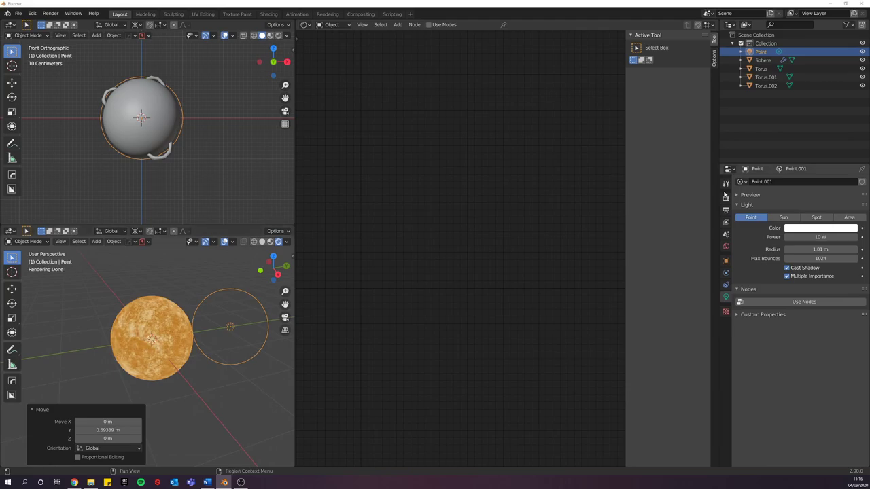
Step: Make the world background dark red with hue 0.022, saturation 0.653 and value 0.25, and set its strength to 0.7
left_click(725, 247)
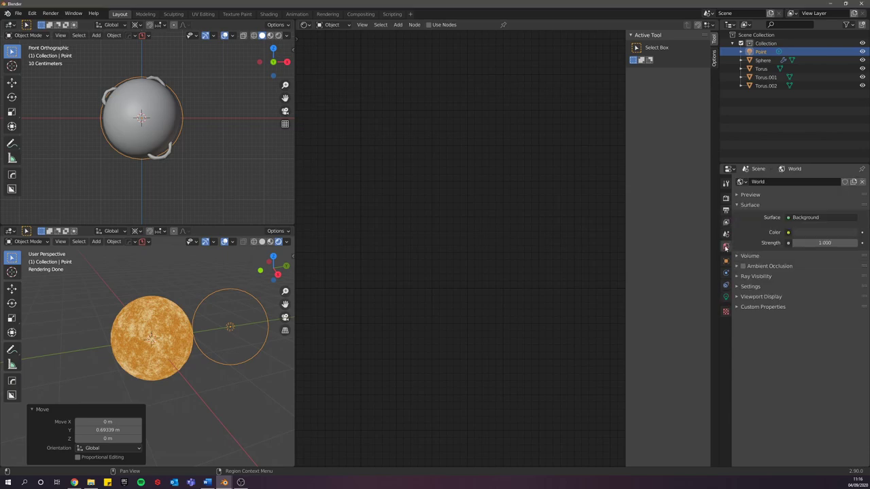
left_click(814, 233)
left_click(813, 160)
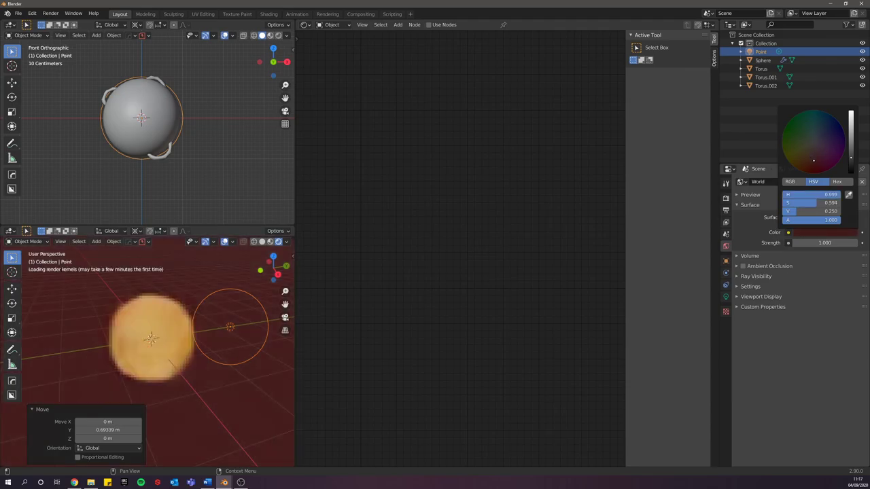
left_click_drag(813, 162, 811, 163)
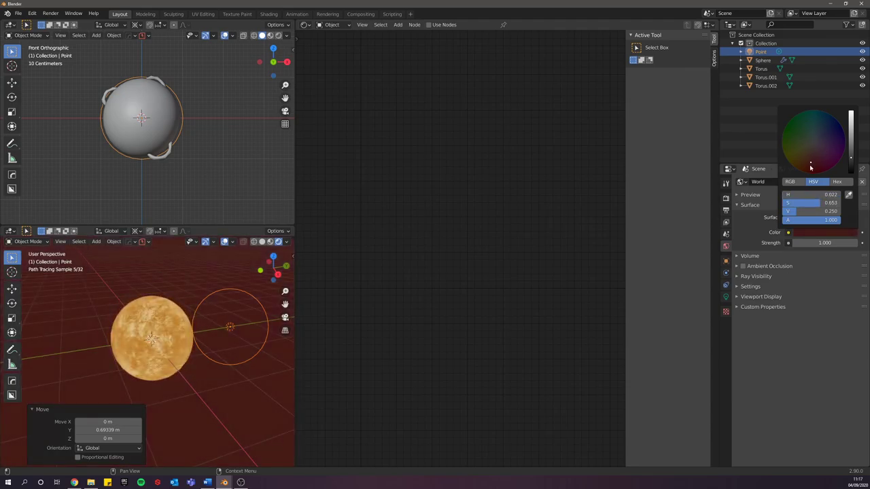
left_click(824, 242)
type("0.3")
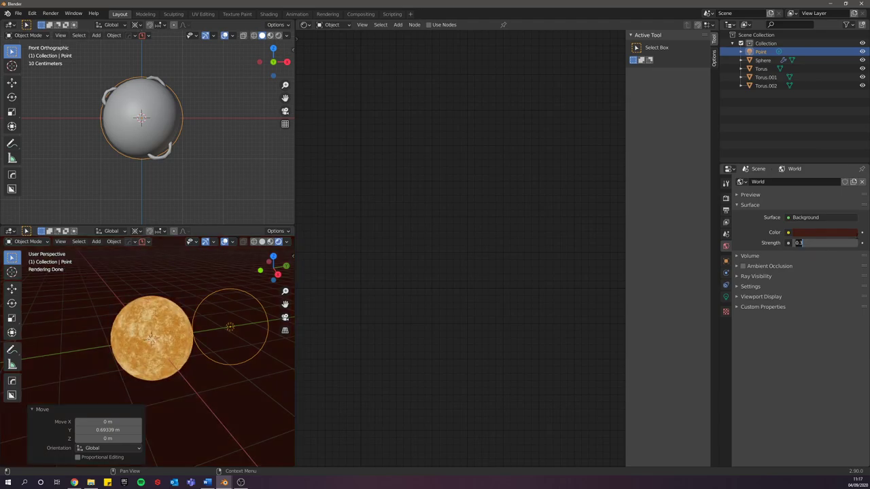
key("Return")
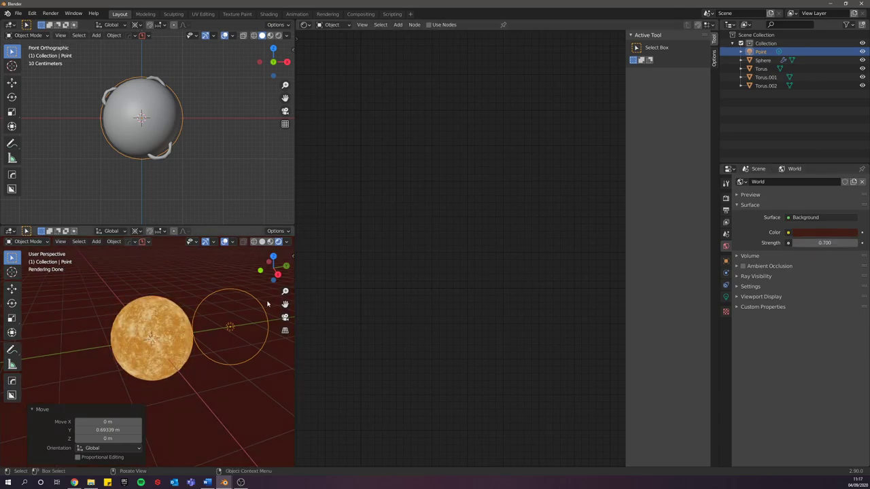
Step: Assign a Volume Scatter shader to the world volume with density 0.001 and anisotropy 0.88
key("KP_1")
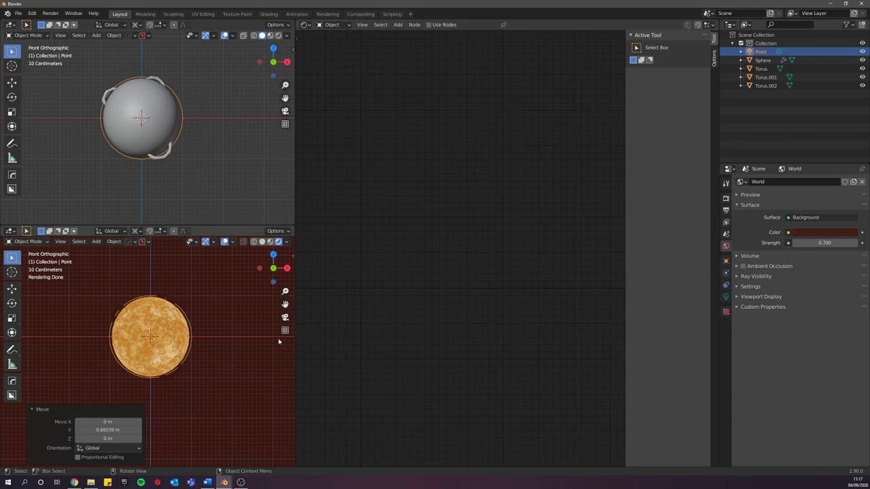
scroll(204, 344, "up", 3)
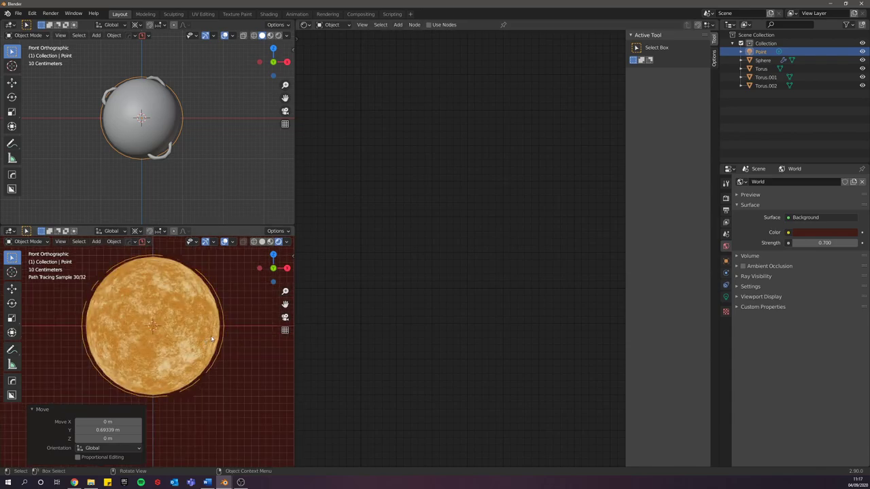
scroll(212, 338, "down", 1)
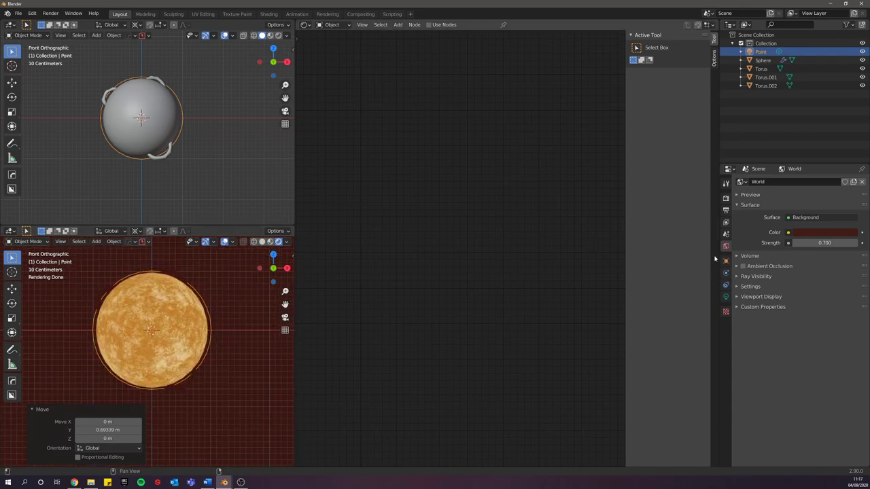
left_click(749, 257)
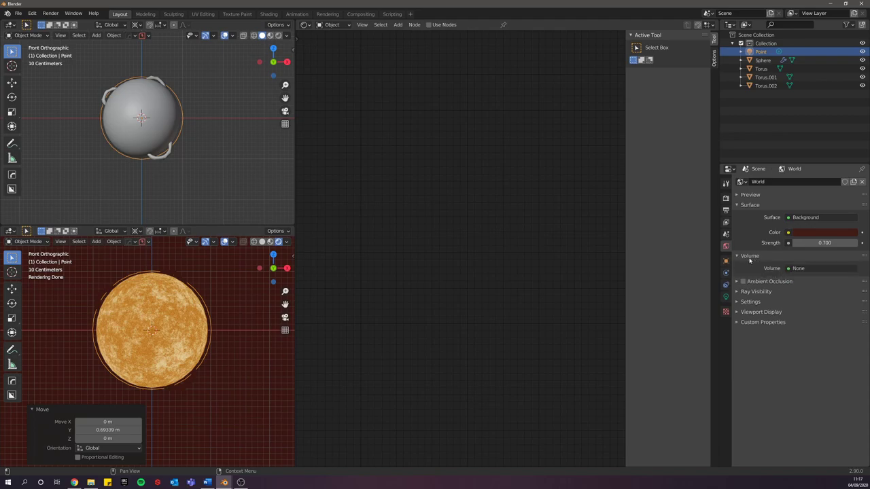
left_click(819, 269)
left_click(814, 261)
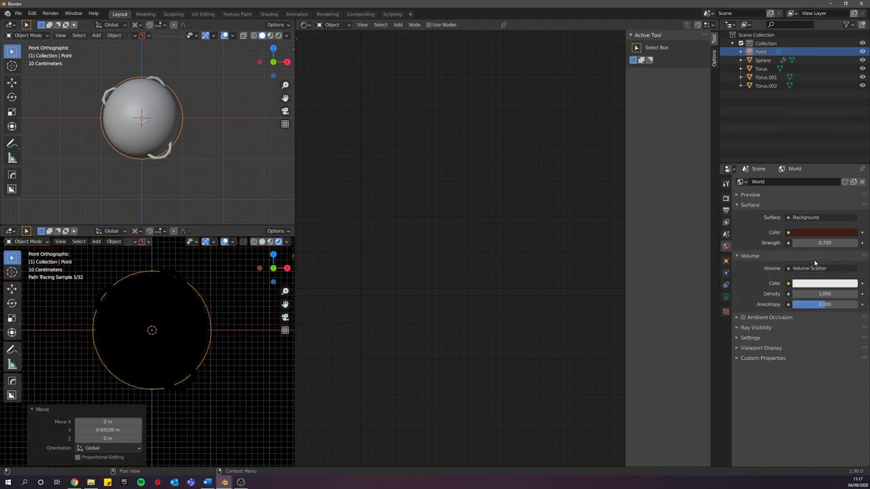
left_click(818, 293)
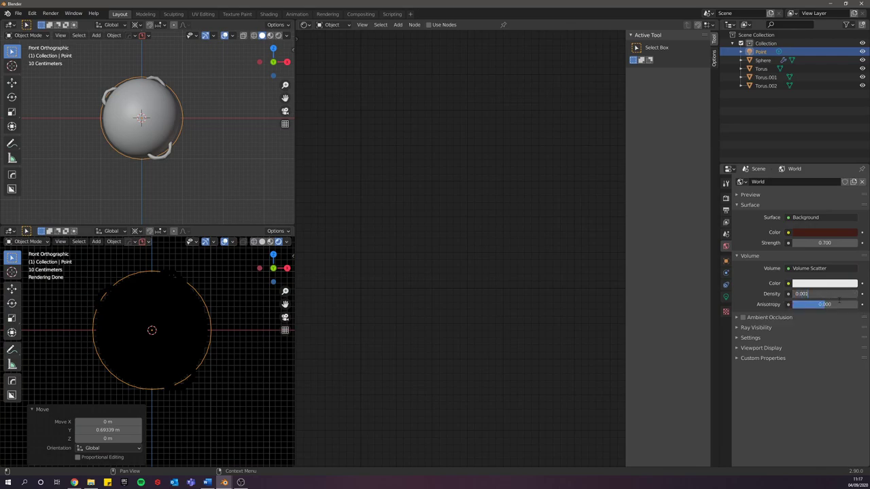
type("0.001")
key("Return")
left_click(821, 316)
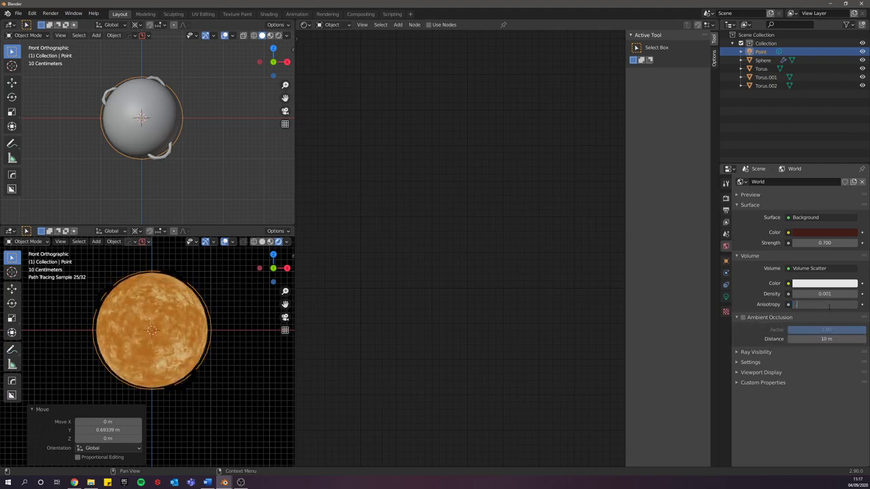
key("Return")
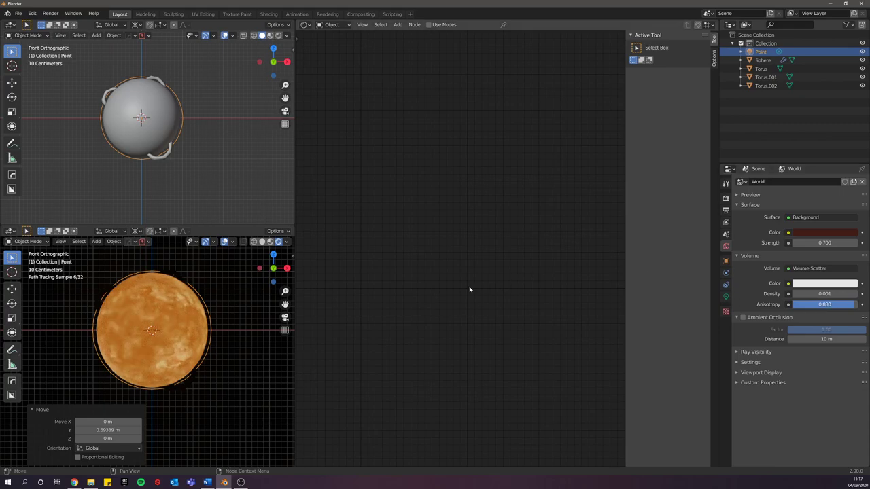
Step: Set the point light's power to 75000 W and change its colour to orange
scroll(209, 345, "up", 3)
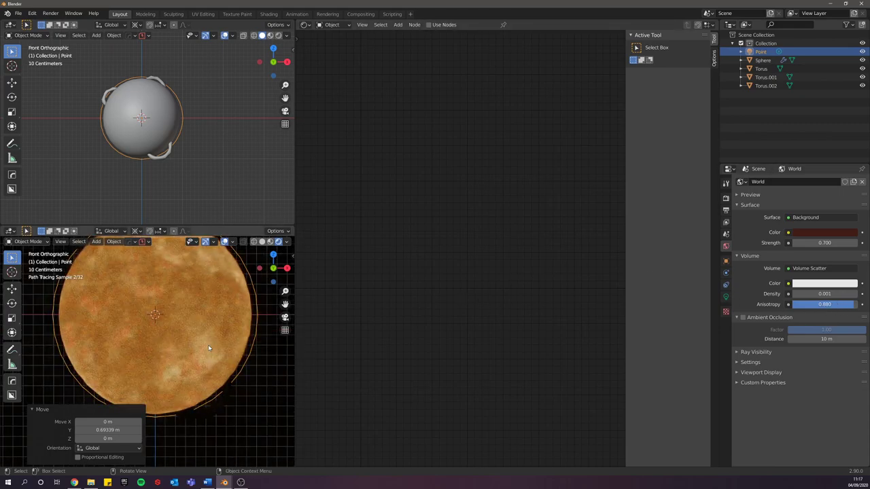
scroll(210, 345, "down", 3)
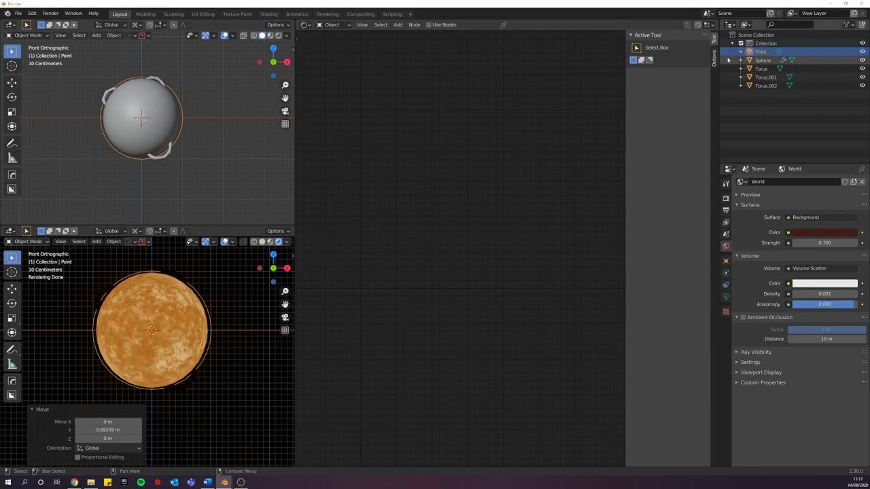
left_click(726, 297)
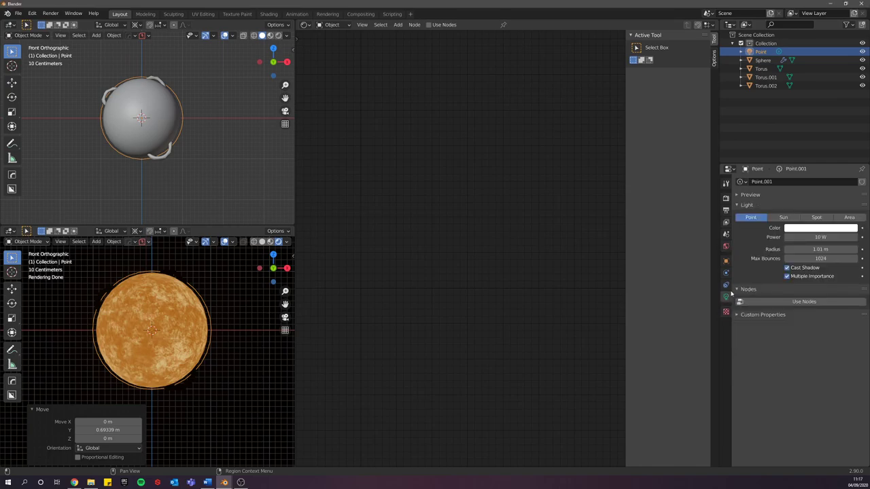
left_click(807, 237)
key("Return")
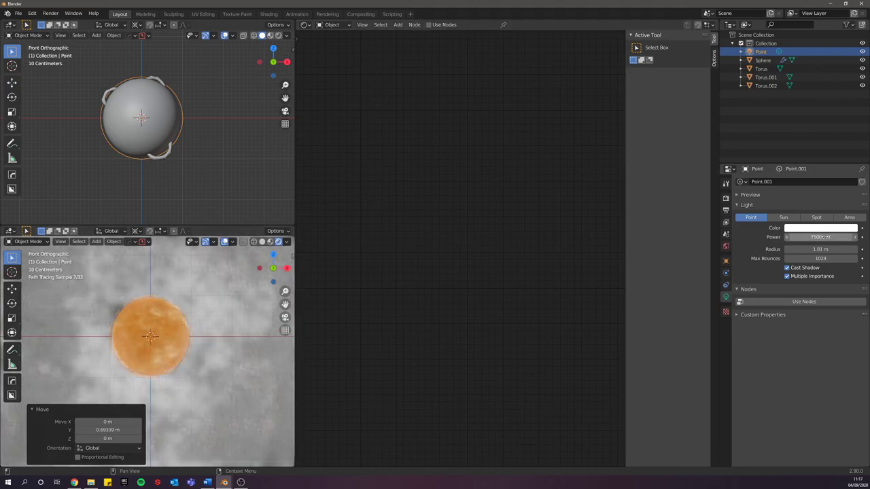
left_click(820, 228)
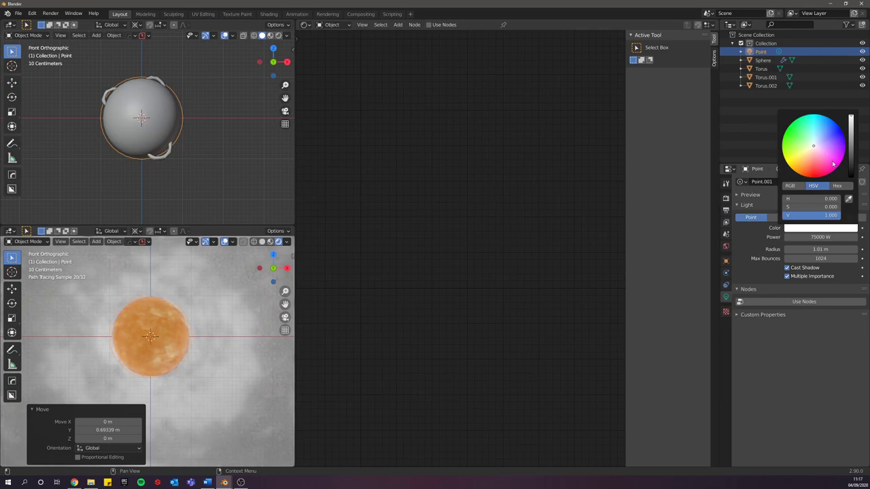
left_click_drag(832, 164, 803, 164)
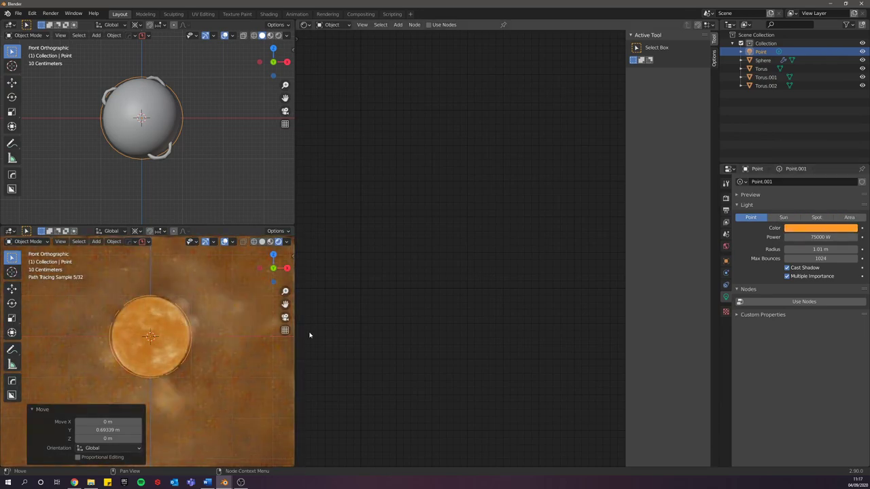
Step: Set the point light's power to 20000 W
scroll(220, 351, "up", 2)
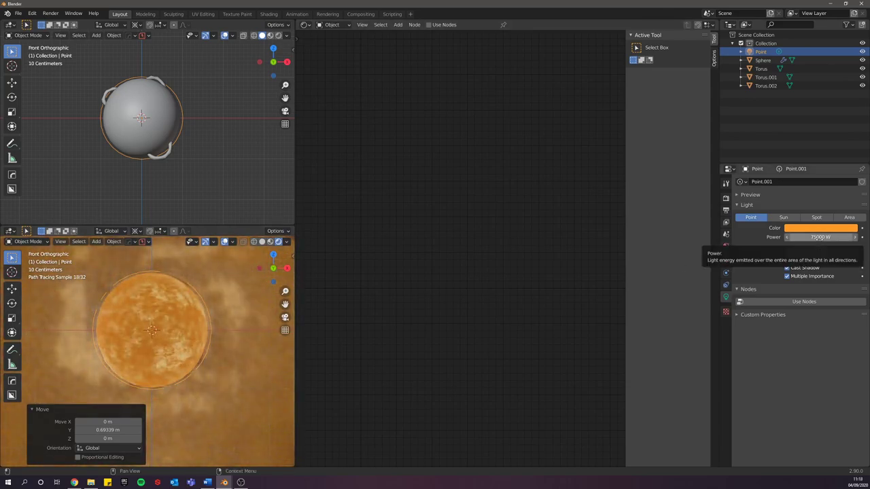
left_click_drag(817, 237, 795, 238)
left_click(843, 237)
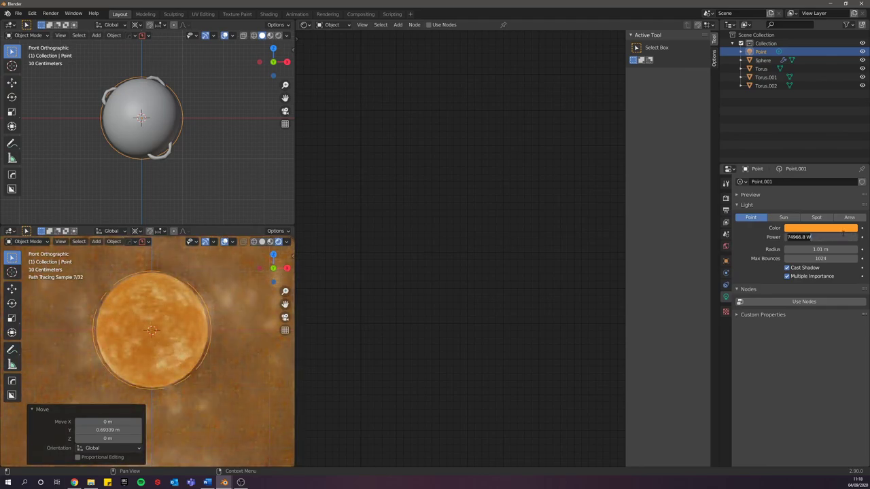
type("20000")
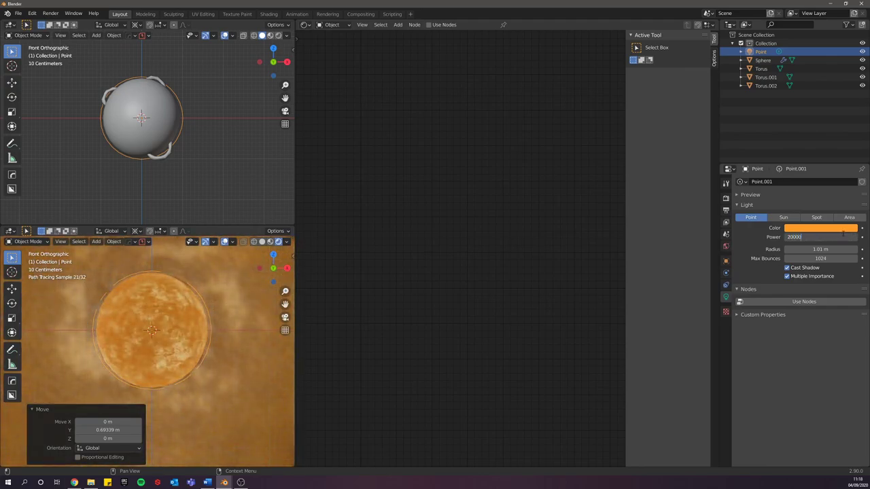
key("Return")
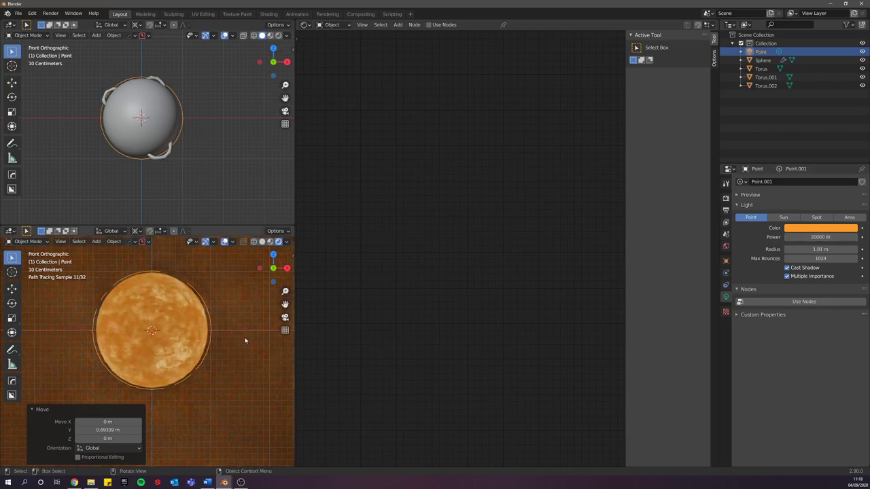
scroll(228, 385, "up", 1)
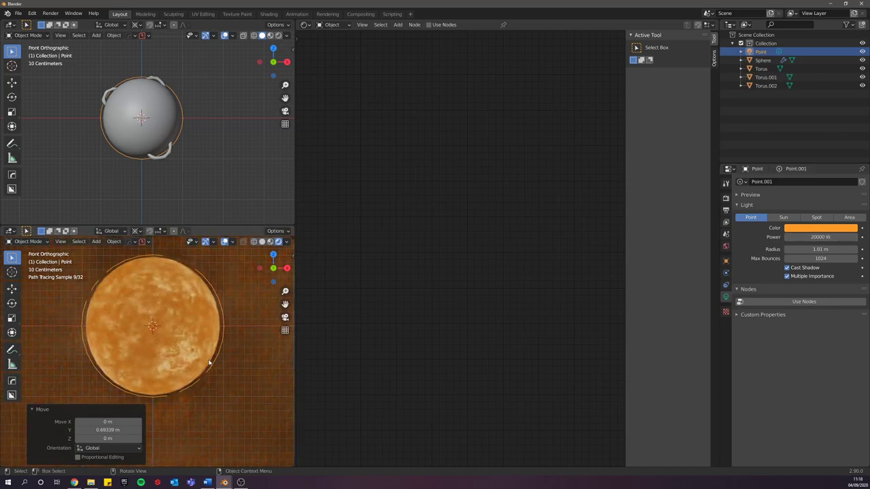
middle_click_drag(195, 319, 210, 332, "shift")
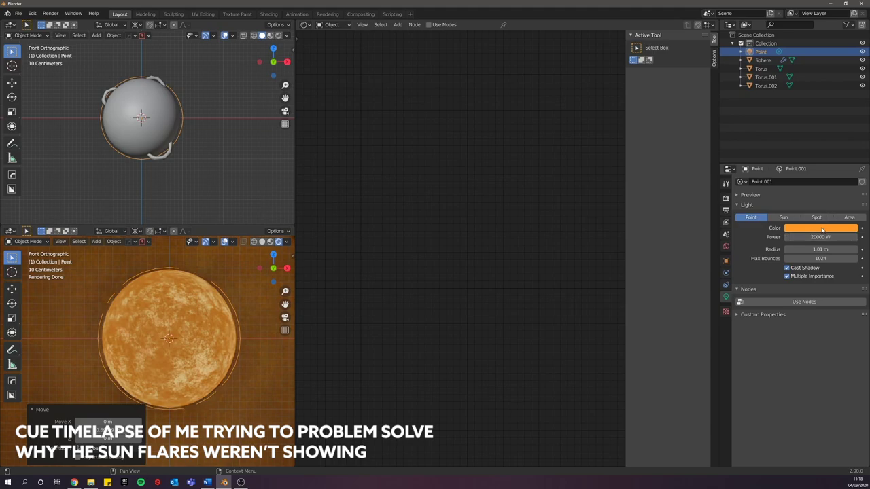
Step: Darken the point light's colour to a value of 0.861 and shift it to a deeper, redder orange
left_click(821, 228)
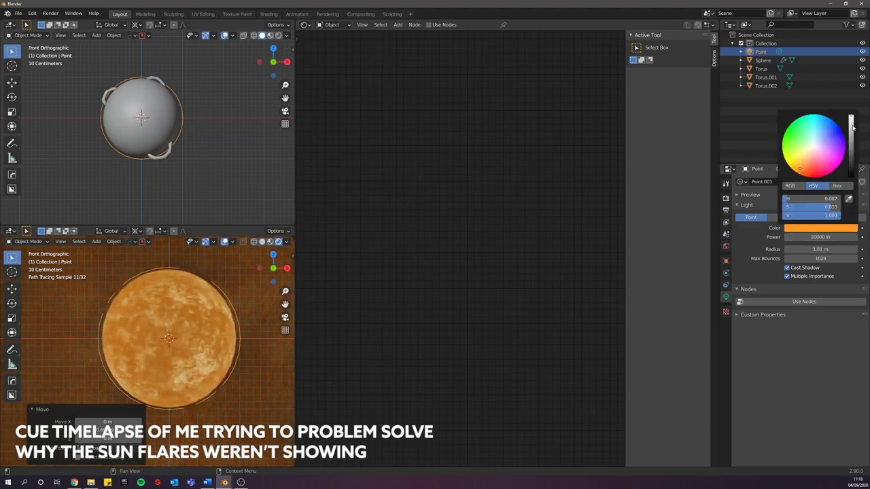
left_click_drag(850, 117, 851, 124)
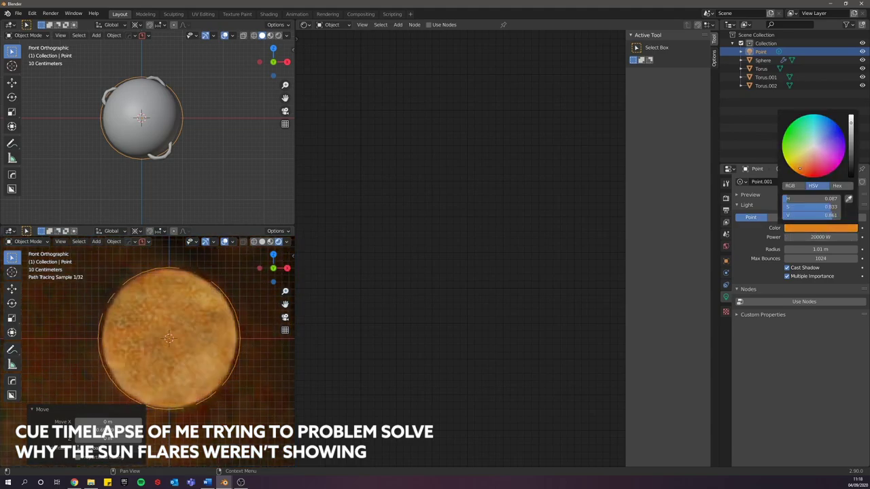
left_click_drag(812, 178, 803, 171)
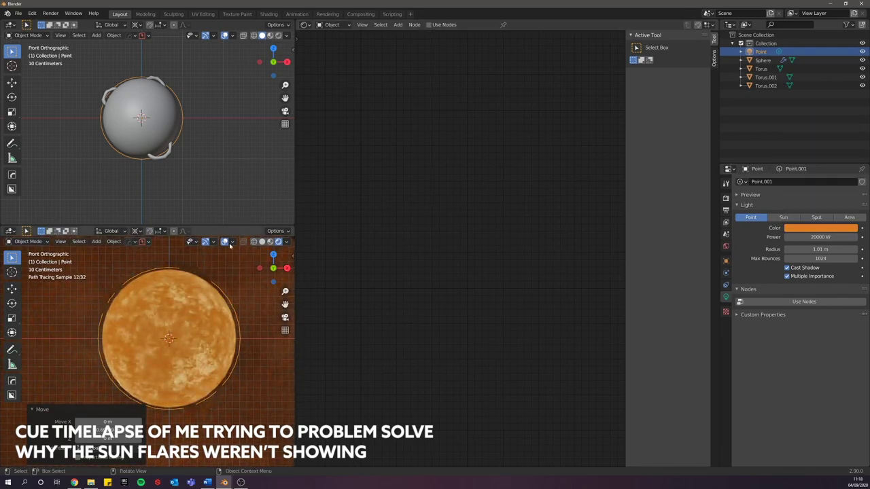
Step: Hide the overlays and gizmos in the rendered viewport and save the project as Sun2.blend
left_click(223, 242)
left_click(205, 241)
left_click(18, 13)
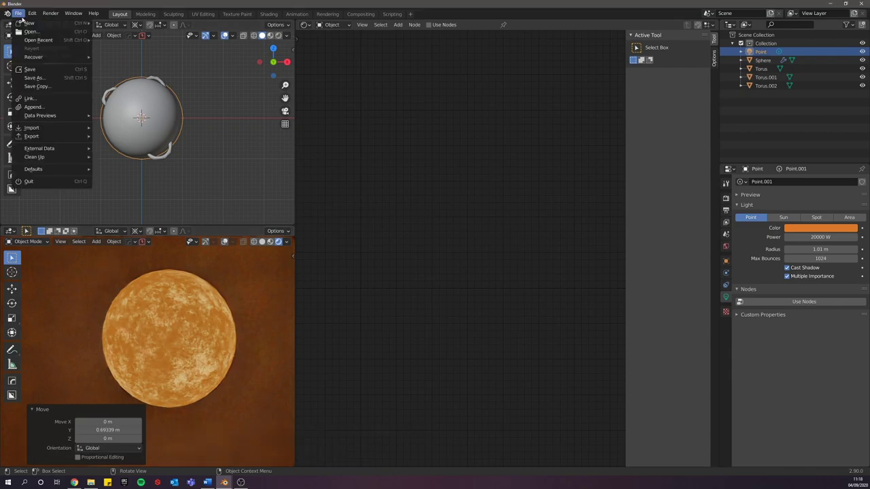
left_click(29, 77)
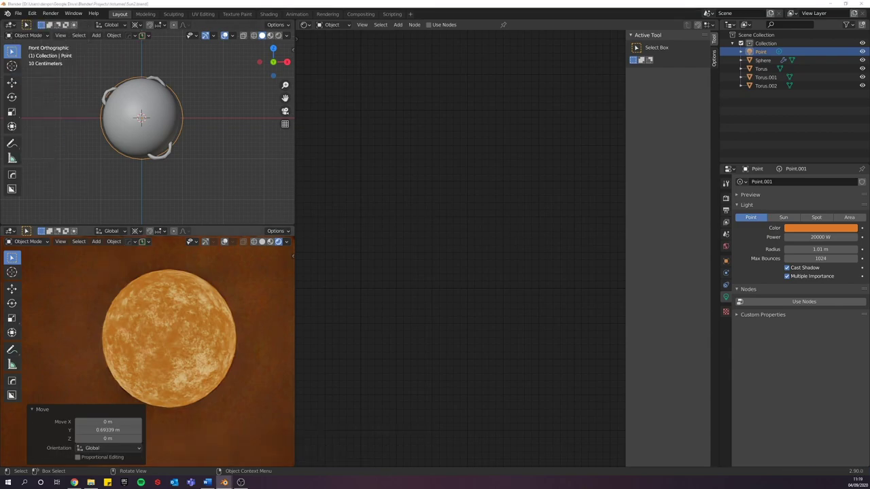
Step: Try a point light radius of 43 m with a power of 750000 W
left_click(820, 250)
type("43")
key("Return")
scroll(146, 126, "down", 15)
scroll(170, 339, "down", 15)
left_click(820, 237)
type("750000")
key("Return")
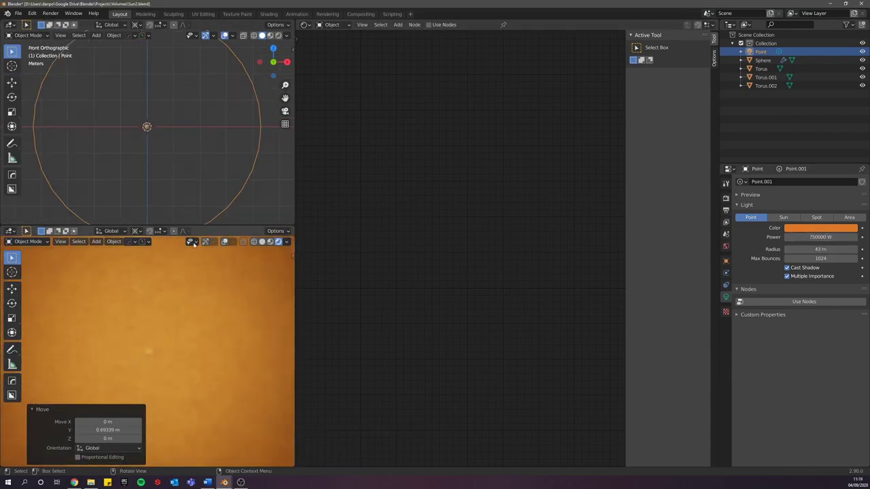
type("as40")
key("Return")
scroll(210, 204, "down", 9)
scroll(219, 277, "down", 2)
Step: Select the lower-right flare torus and preview its Musgrave Texture and Volume Scatter nodes
left_click(147, 126)
left_click(156, 140)
middle_click_drag(408, 271, 494, 258)
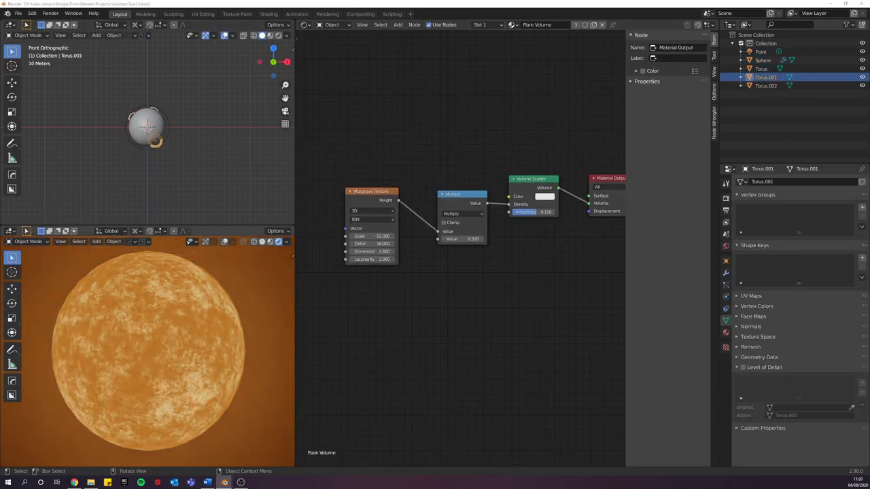
left_click(371, 192)
left_click(371, 192, "ctrl+shift")
left_click(533, 179, "ctrl+shift")
middle_click_drag(551, 293, 512, 310)
Step: Set the world Volume Scatter density to 0.0001
left_click(726, 246)
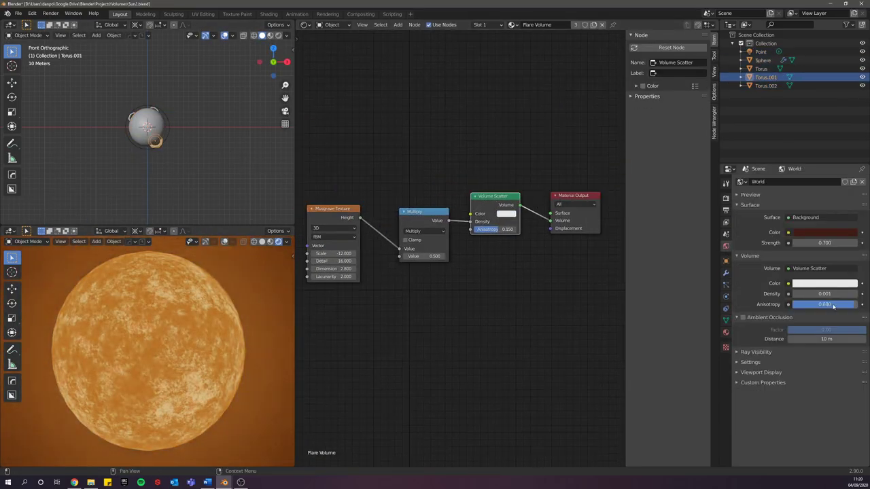
left_click_drag(824, 294, 795, 294)
left_click(824, 293)
type("0.0001")
key("Return")
scroll(165, 349, "down", 1)
Step: Undo the recent changes to the point light's radius and power
key("ctrl+z")
key("ctrl+z")
key("ctrl+z")
key("ctrl+z")
key("ctrl+z")
key("ctrl+z")
key("ctrl+z")
key("ctrl+z")
key("ctrl+z")
key("ctrl+z")
scroll(147, 126, "up", 15)
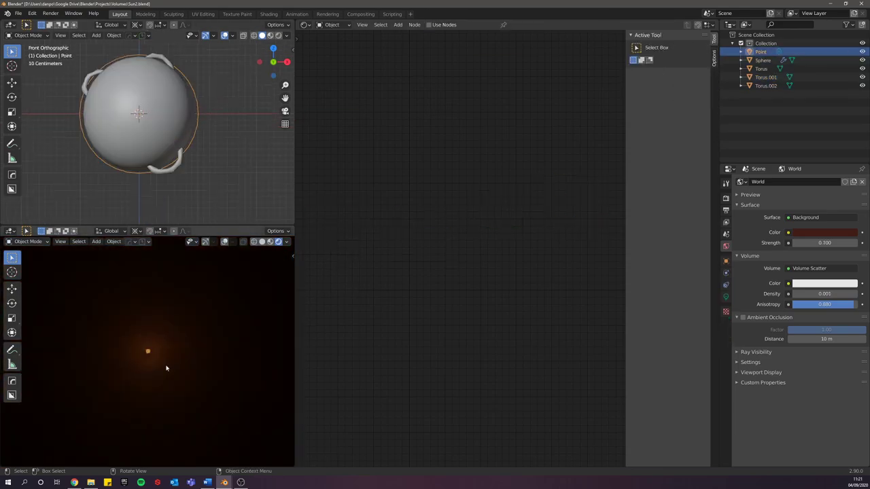
key("ctrl+z")
scroll(166, 367, "up", 20)
scroll(166, 368, "down", 1)
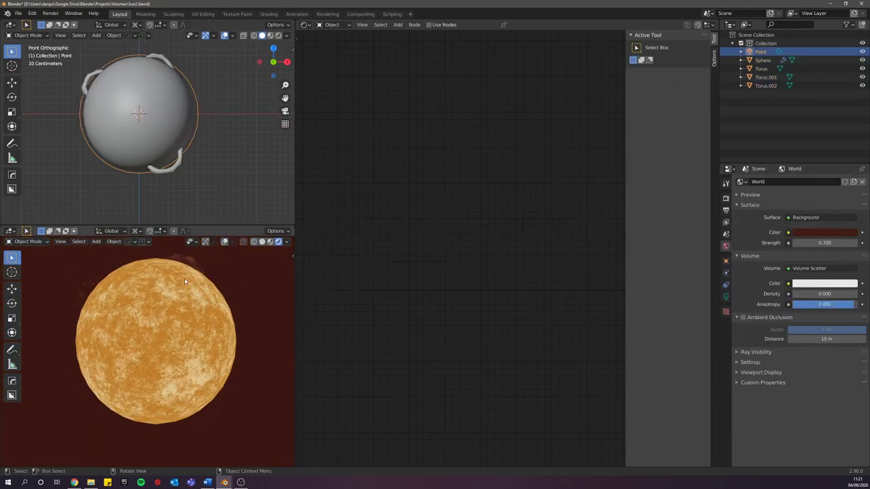
Step: Examine the flares around the sun's edge in the rendered view, selecting the upper-left and lower-right flare tori
left_click(90, 288)
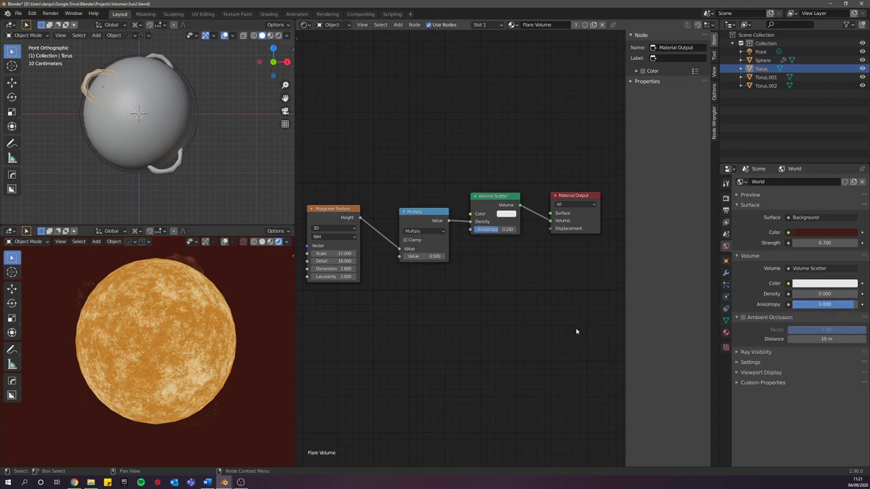
scroll(217, 423, "up", 2)
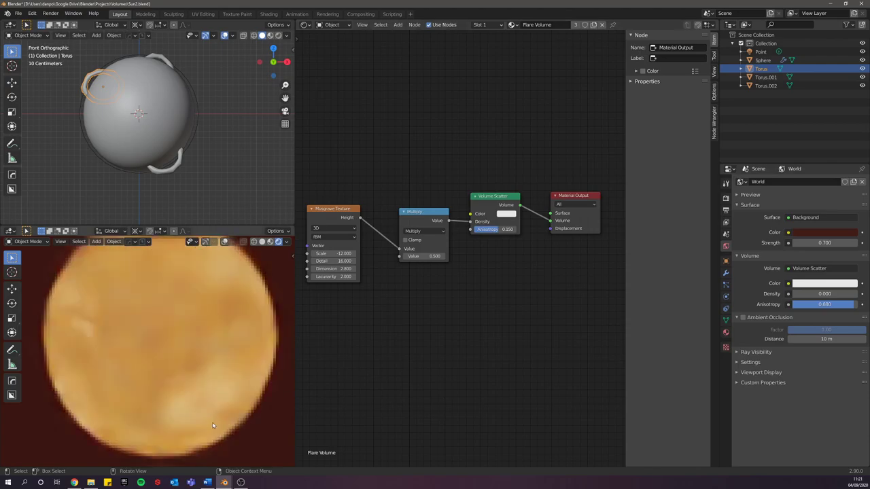
scroll(186, 362, "up", 4)
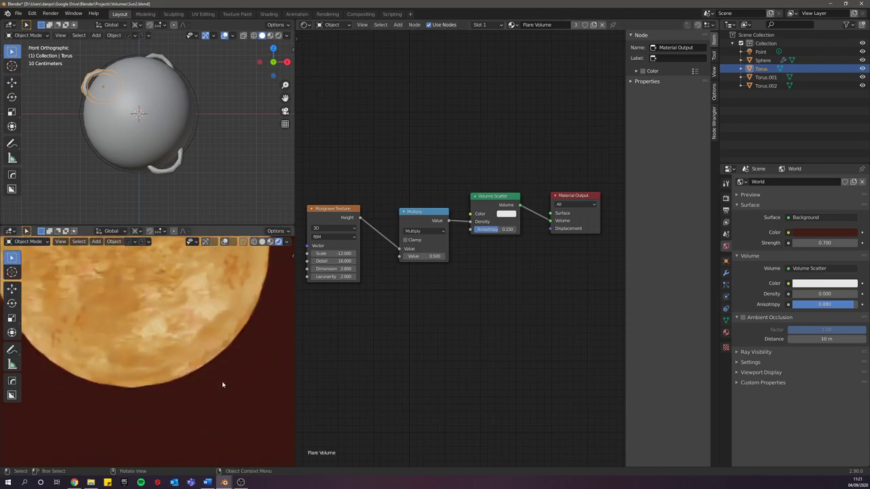
middle_click_drag(207, 355, 174, 327, "shift")
scroll(239, 376, "up", 3)
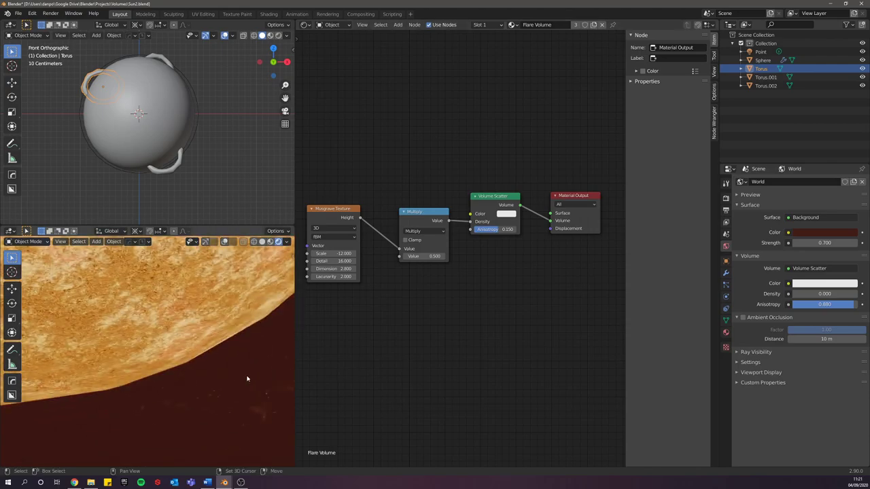
middle_click_drag(246, 378, 148, 335, "shift")
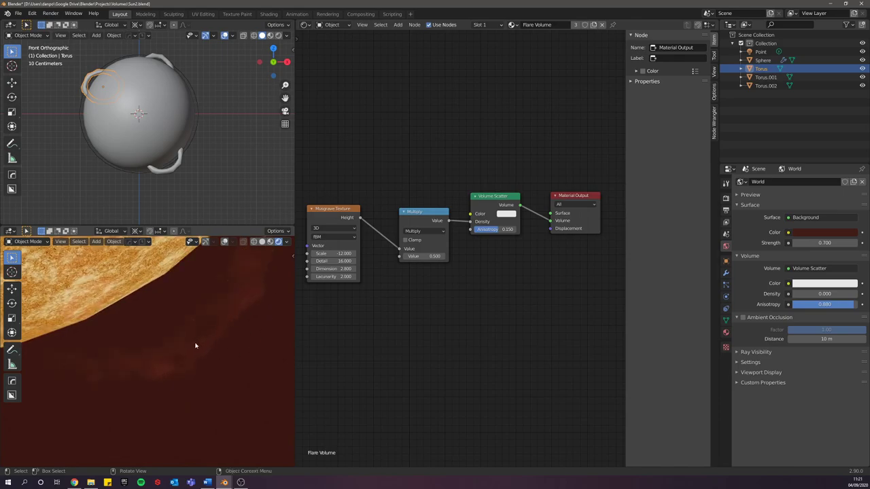
left_click(184, 355)
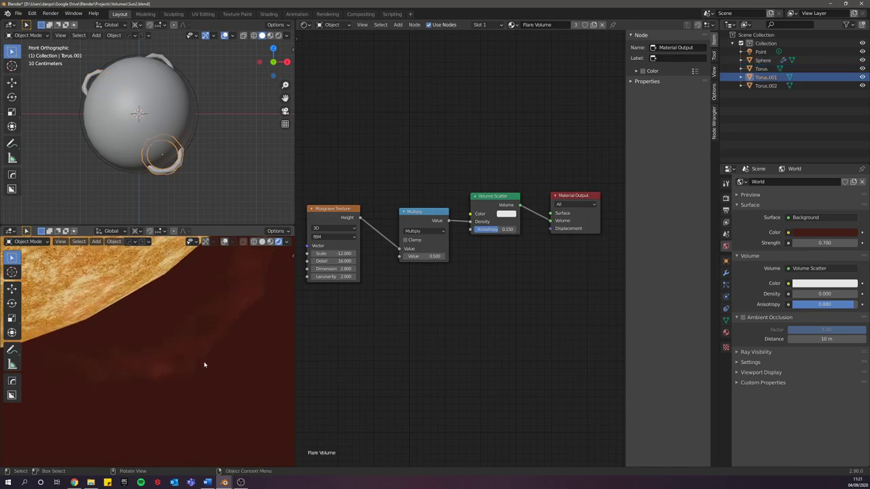
scroll(200, 339, "down", 4)
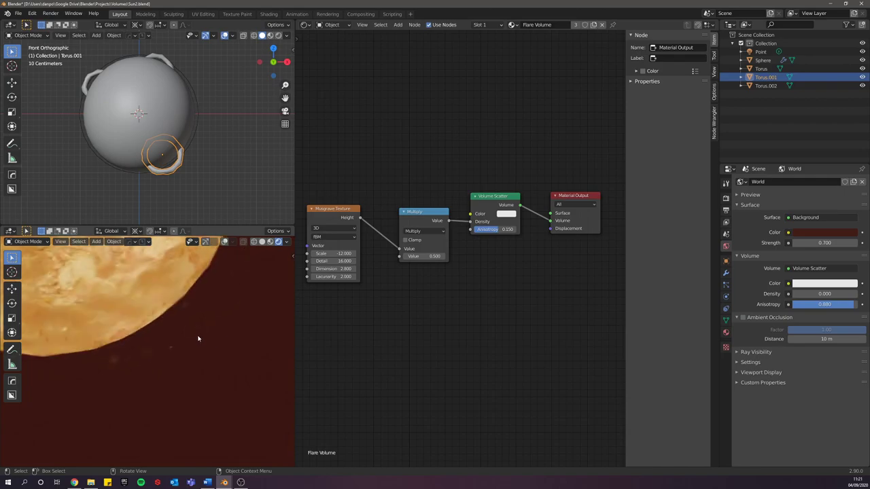
scroll(164, 360, "up", 3)
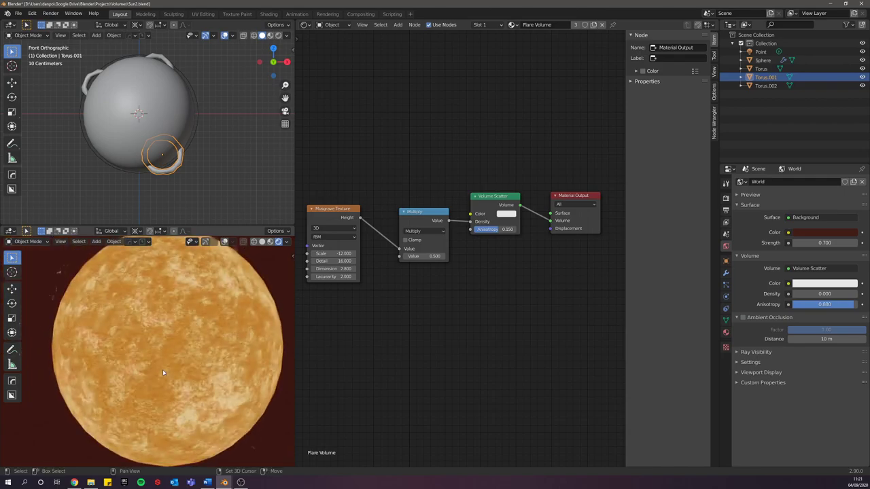
middle_click_drag(188, 364, 196, 364, "shift")
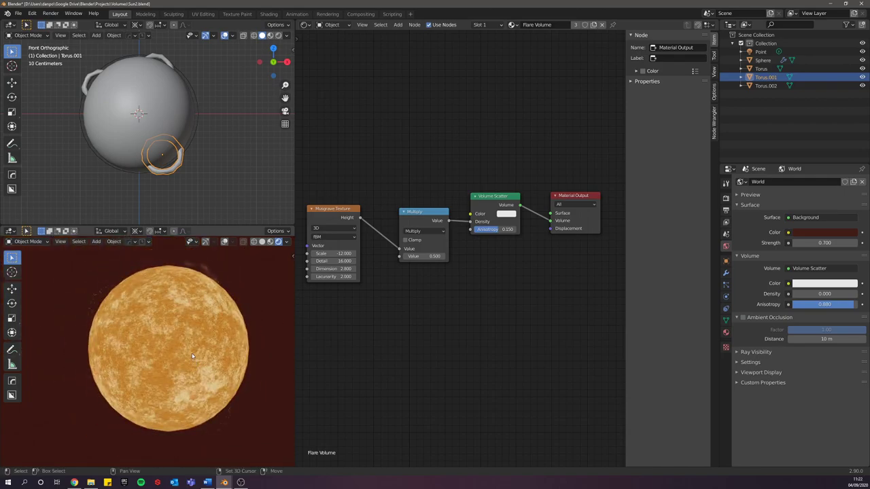
Step: Select the point light behind the sun and set its power to 30000 W
left_click(196, 129)
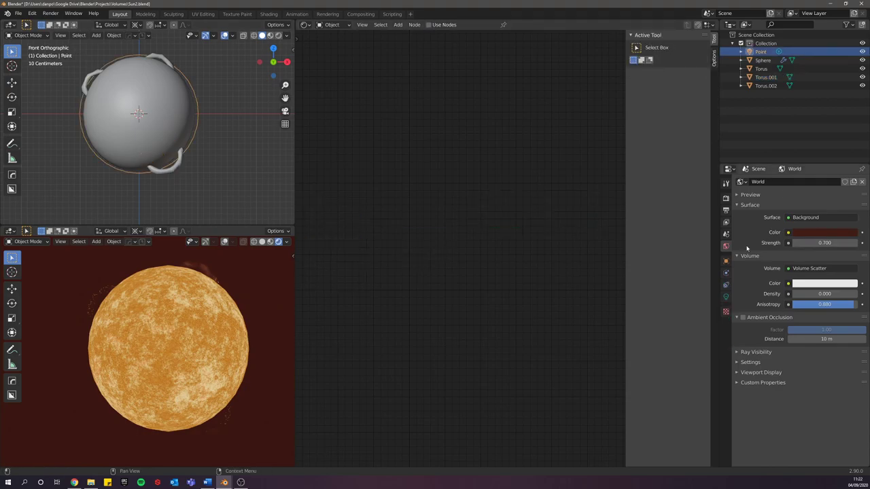
left_click(726, 296)
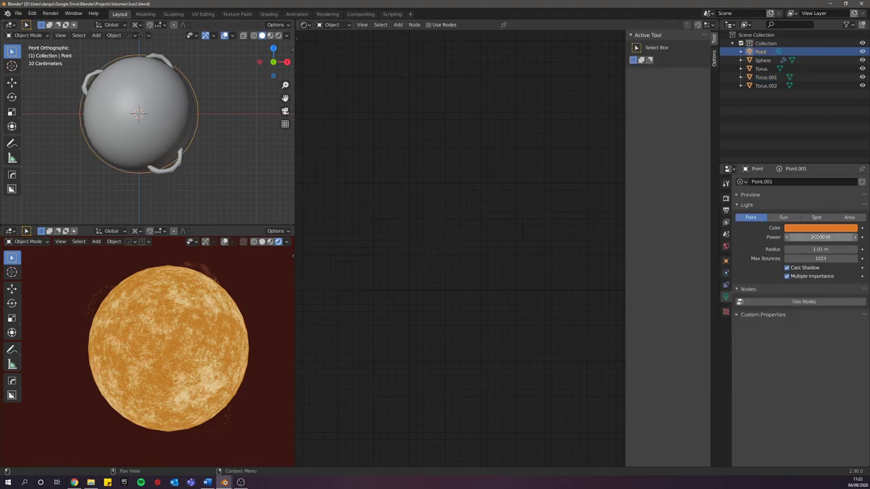
left_click(813, 237)
type("3000")
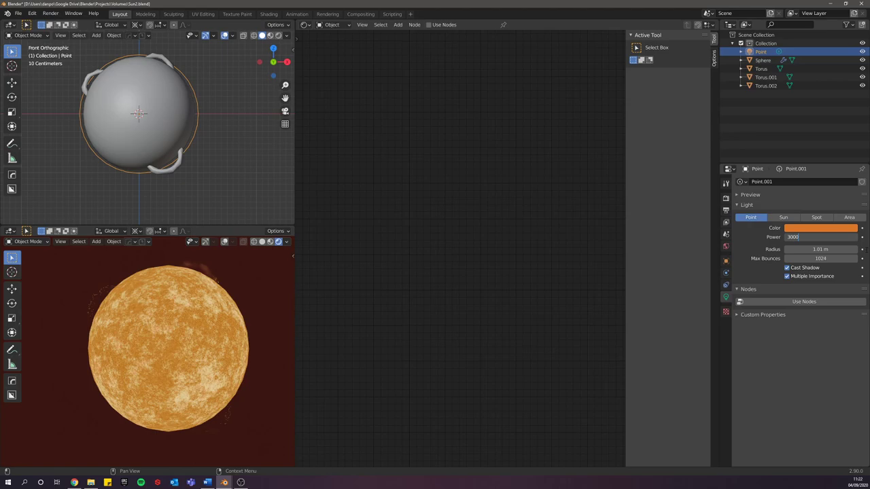
type("0")
key("Return")
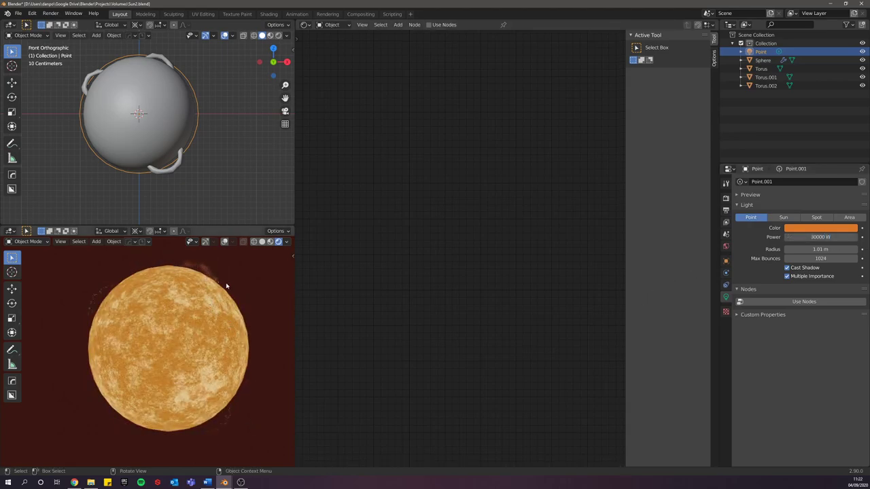
Step: Examine the flare at the sun's upper-left edge up close in the rendered view
scroll(100, 312, "up", 6)
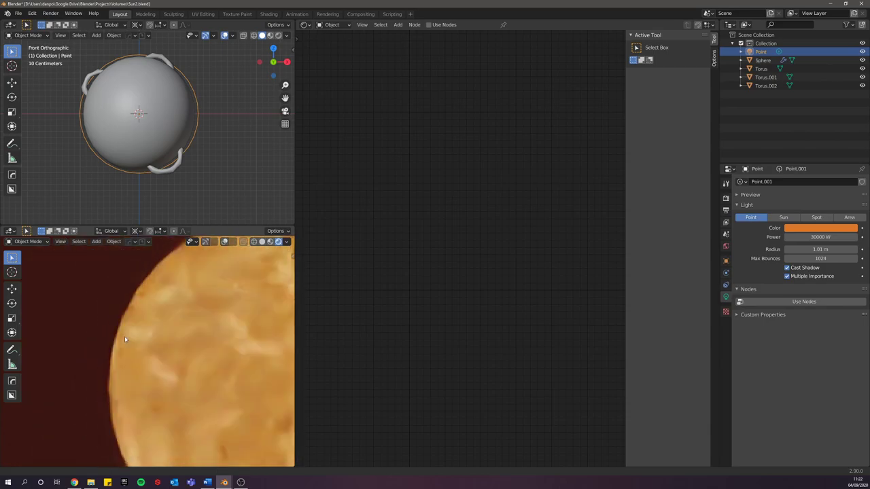
middle_click_drag(125, 337, 136, 360, "shift")
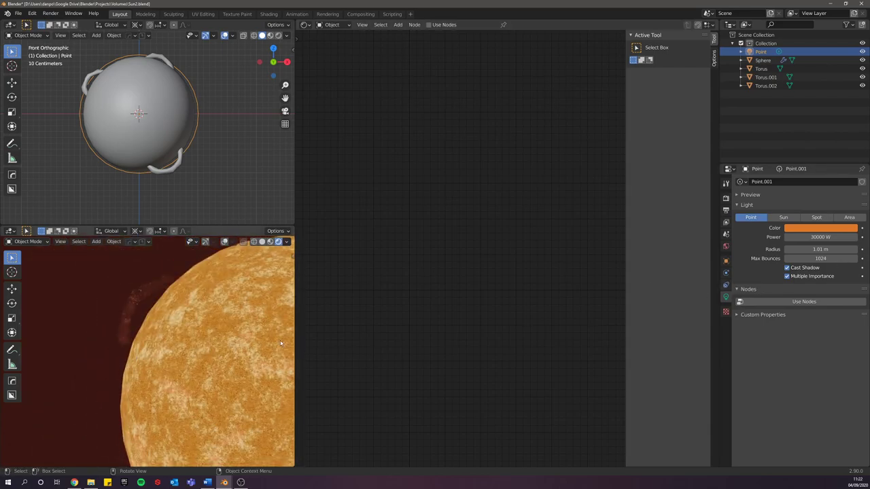
scroll(170, 318, "up", 5)
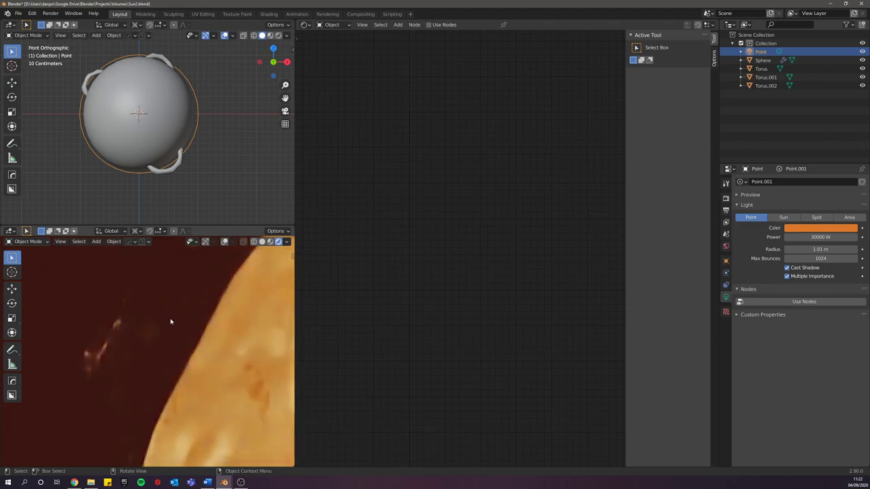
scroll(194, 381, "down", 10)
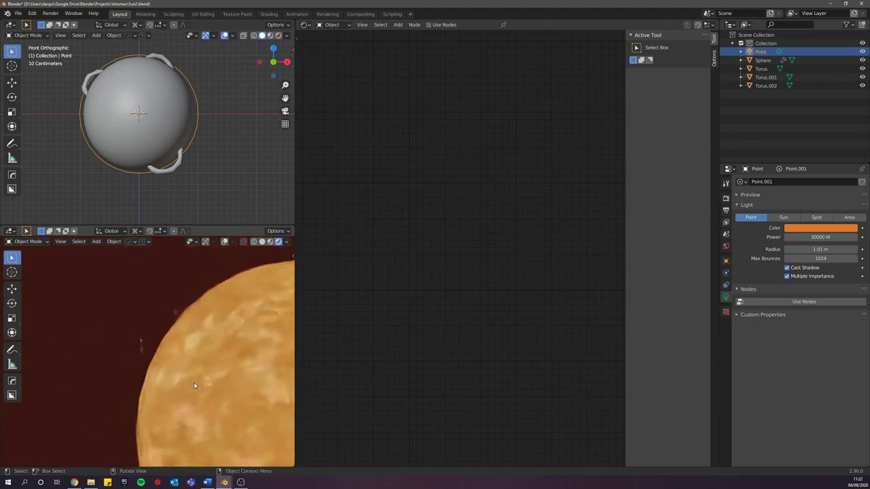
middle_click_drag(246, 396, 192, 349, "shift")
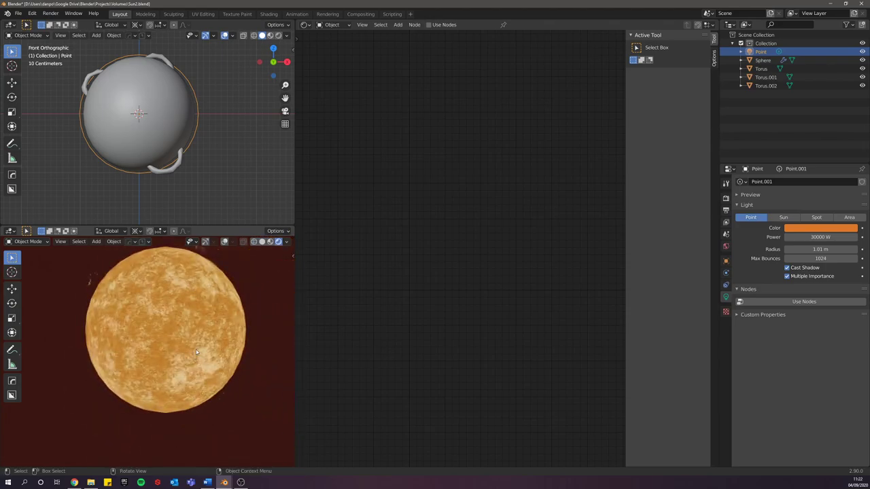
scroll(208, 358, "down", 5)
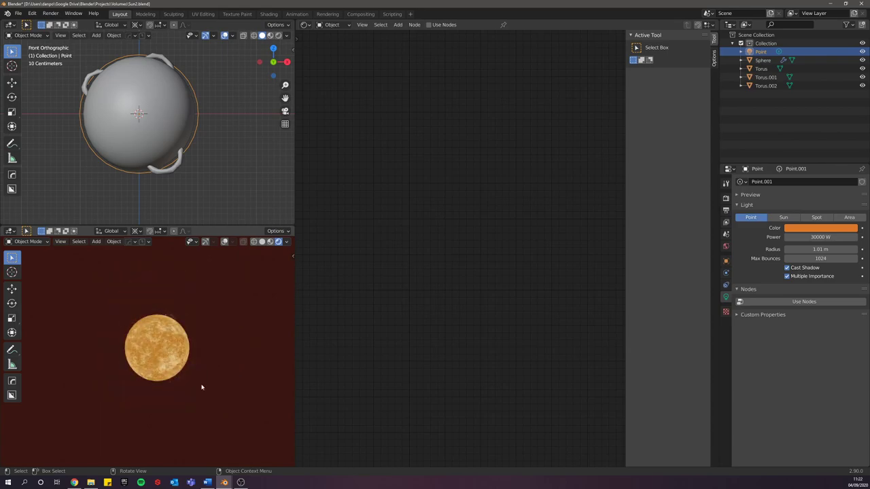
Step: Check the whole sun in the rendered view and save the project file
scroll(201, 388, "up", 5)
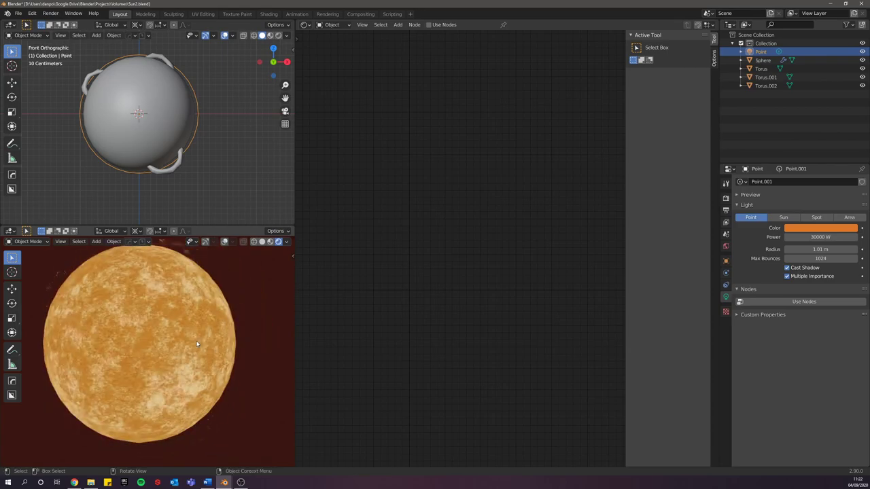
scroll(197, 344, "down", 2)
left_click(172, 136)
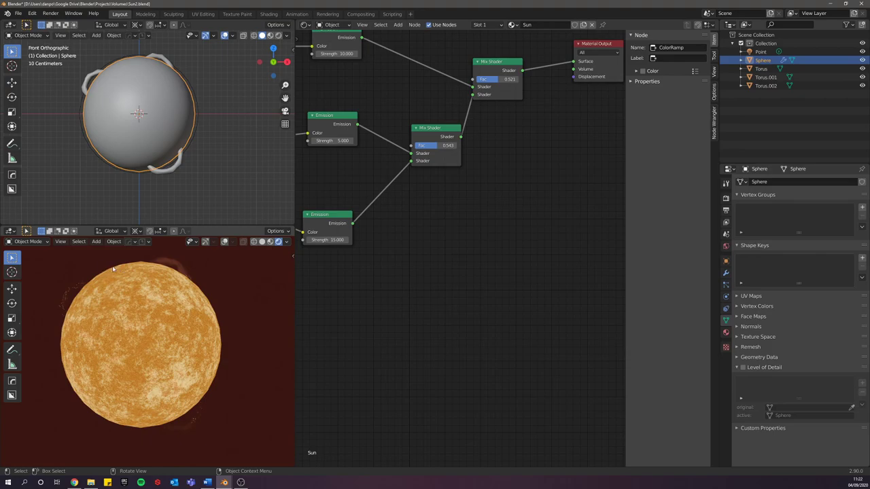
key("ctrl+s")
left_click(213, 132)
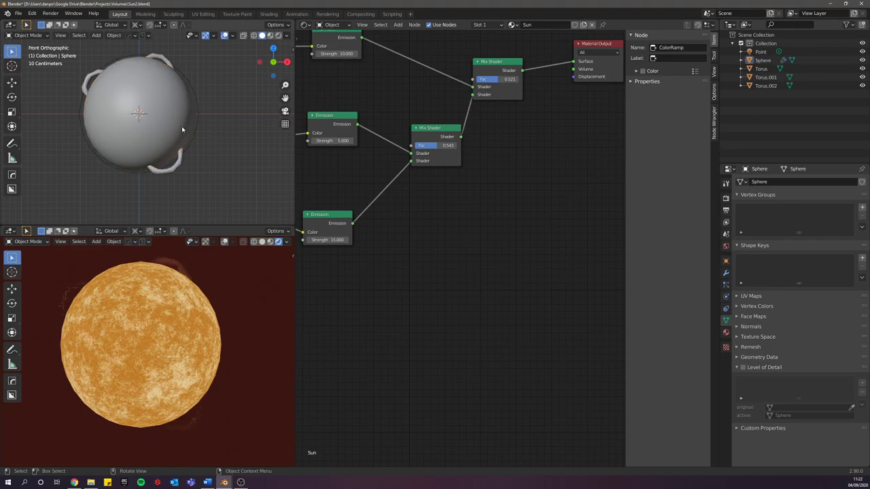
Step: Duplicate the sun sphere in place and scale the copy to 1.022
left_click(173, 123)
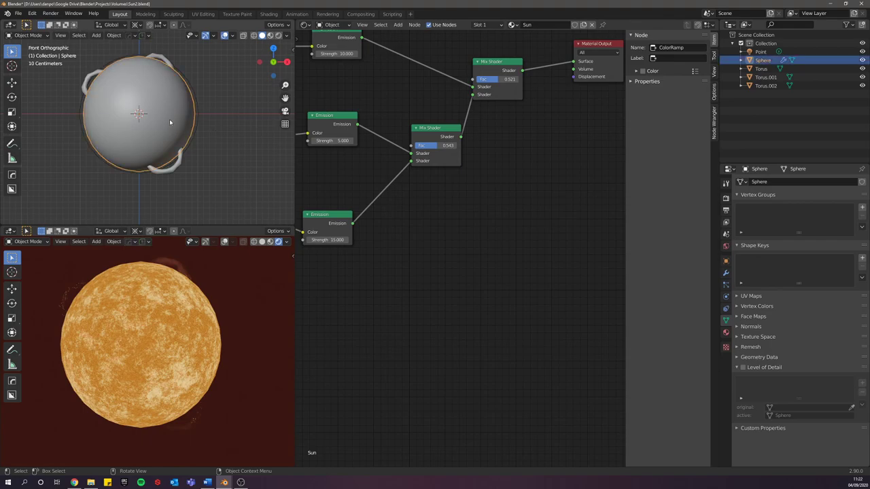
key("shift+d")
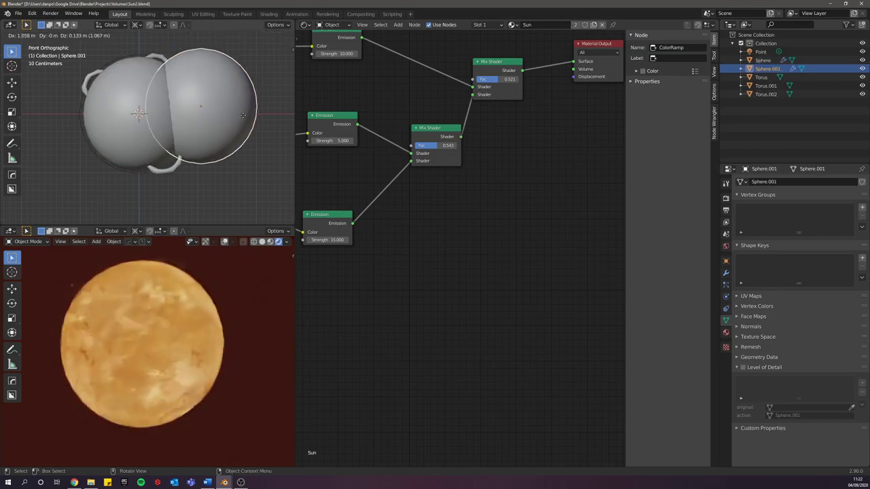
right_click(242, 121)
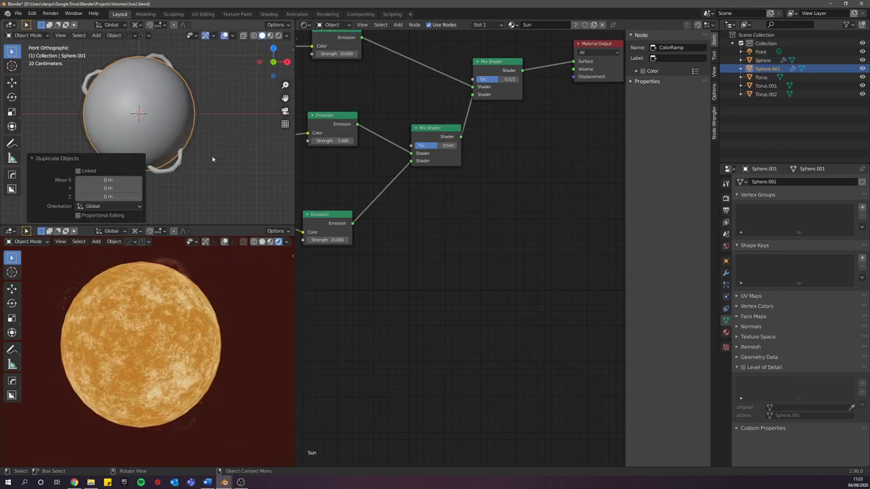
key("s")
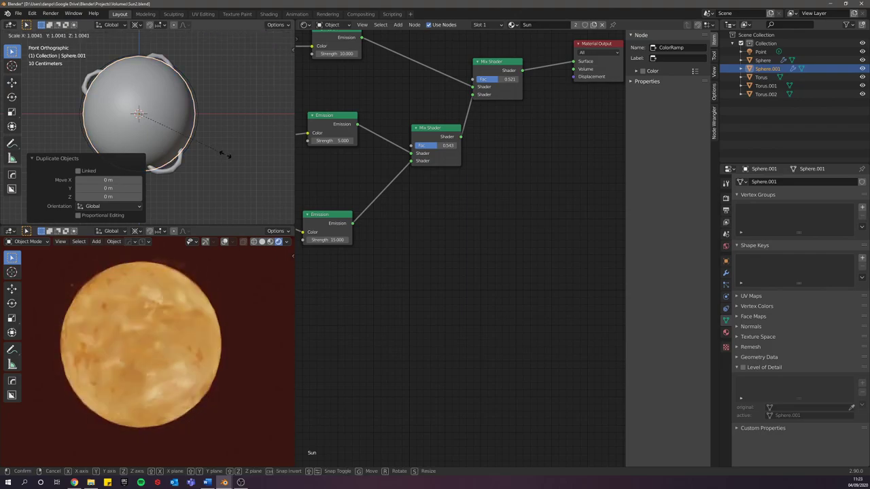
left_click(237, 160)
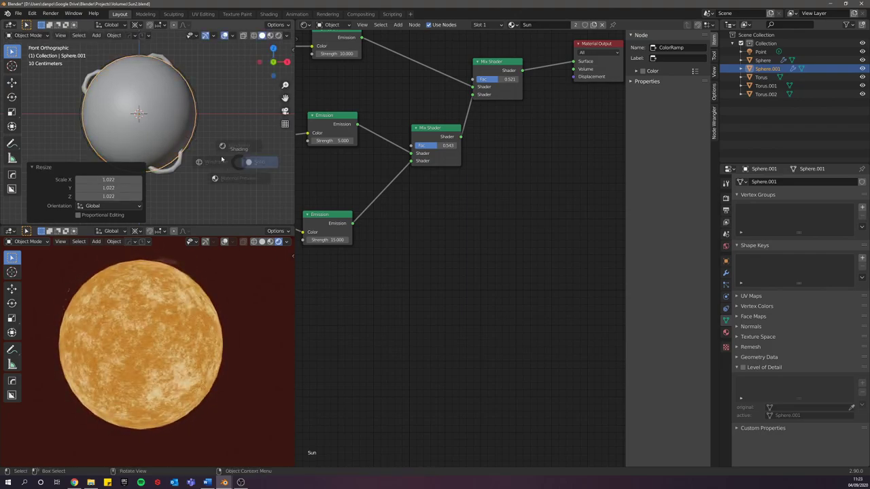
Step: Show the front view in wireframe and scale the outer duplicate sphere by a further 1.002
key("shift+z")
scroll(293, 151, "up", 3)
scroll(182, 138, "up", 4)
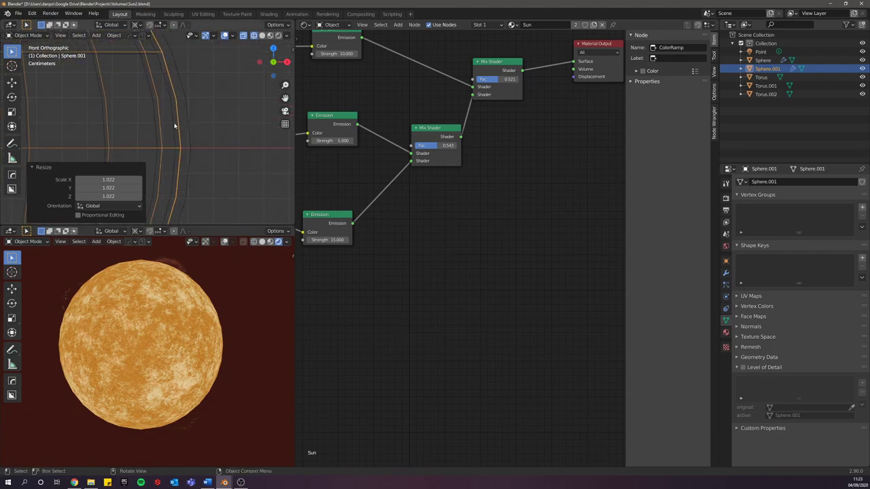
left_click(173, 121)
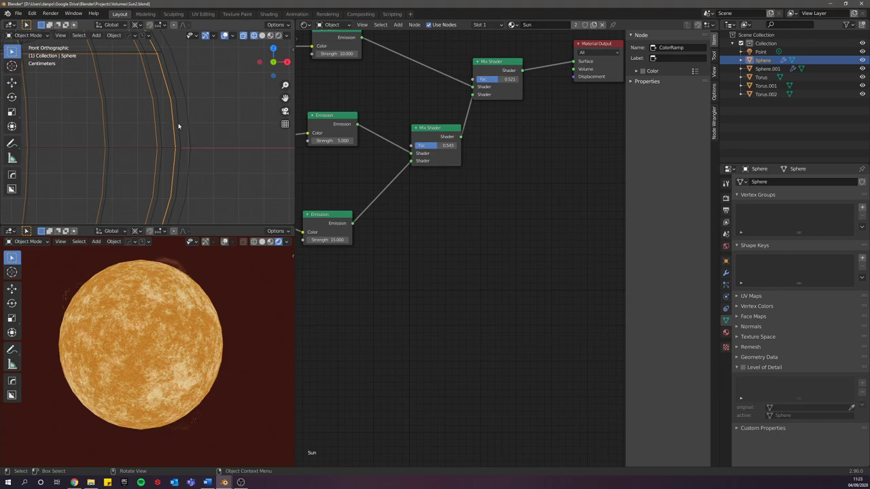
left_click(179, 126)
key("s")
left_click(193, 158)
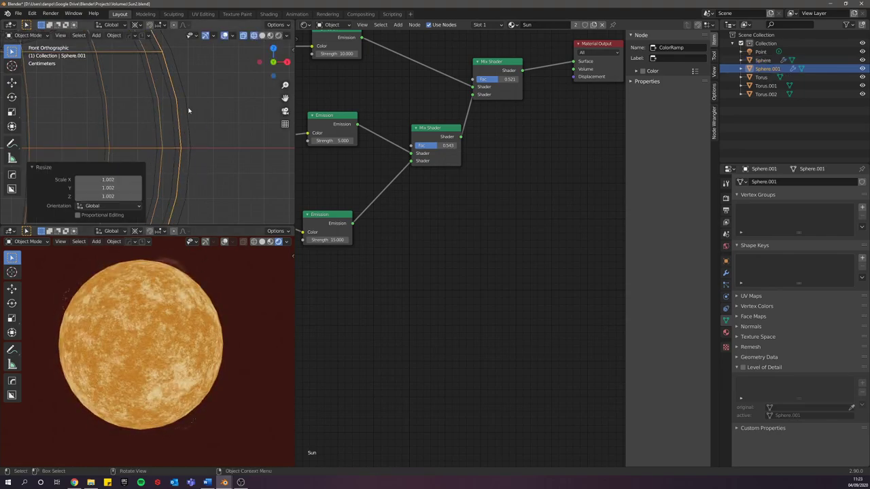
scroll(186, 109, "down", 8)
middle_click_drag(204, 130, 174, 130, "shift")
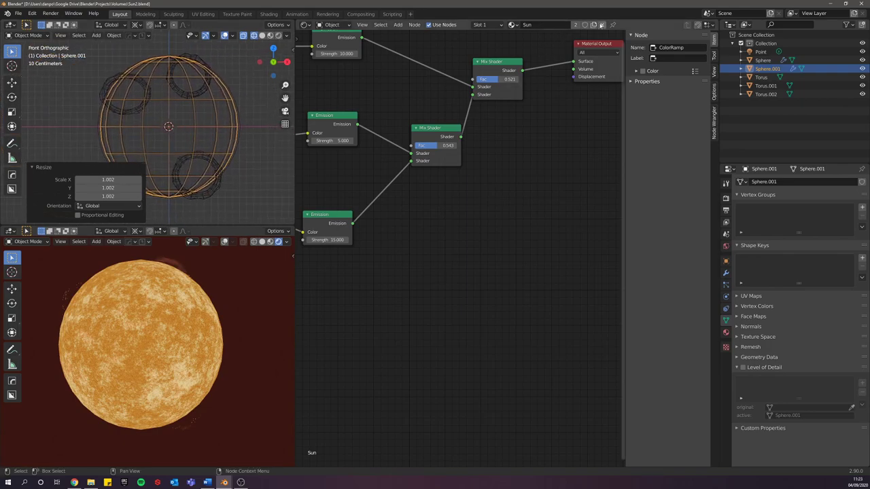
Step: Unlink the Sun material from the outer sphere and give it a new material named "Sun Volume Material"
left_click(601, 25)
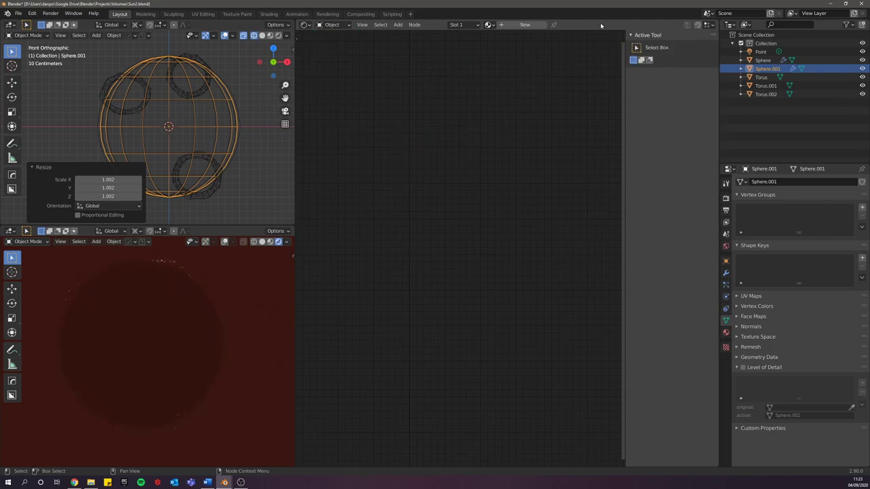
left_click(516, 24)
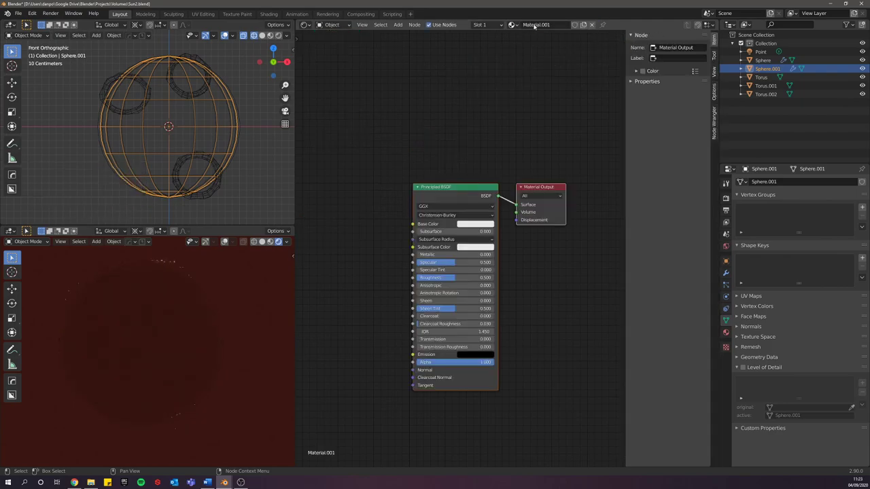
left_click(552, 26)
type("Sun Volume Mater")
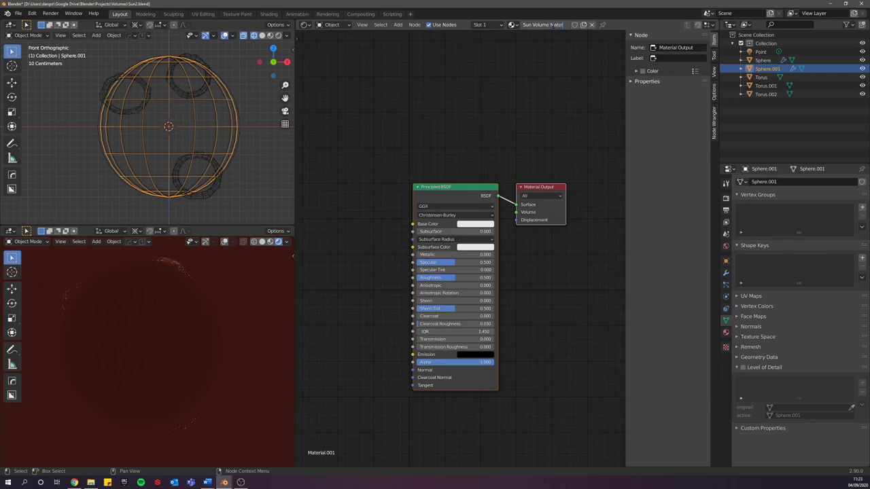
type("ial")
key("Return")
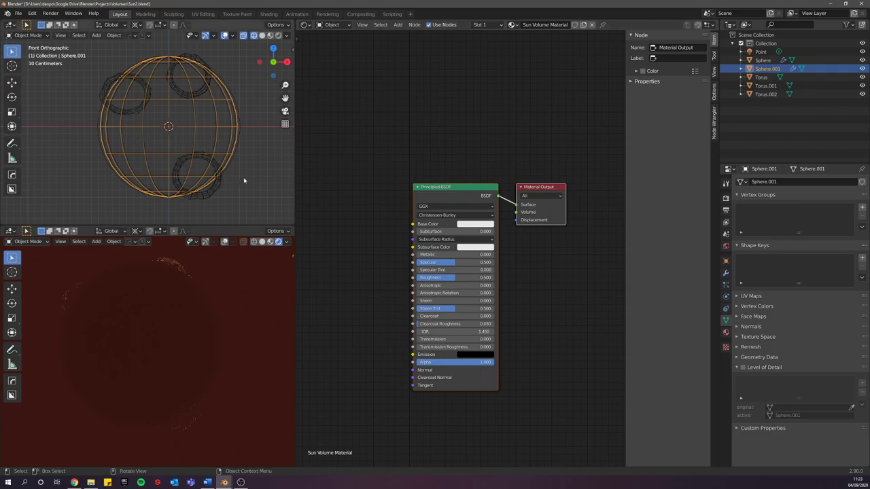
Step: Replace the outer sphere's Principled BSDF with the Flare Volume material's Musgrave Texture, Multiply and Volume Scatter nodes, connected to the output's Volume
left_click(215, 189)
left_click_drag(500, 314, 327, 201)
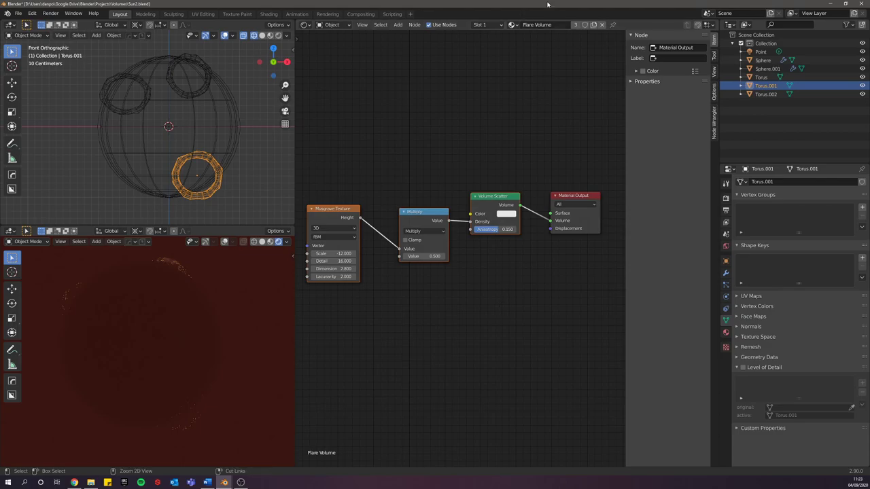
left_click(236, 106)
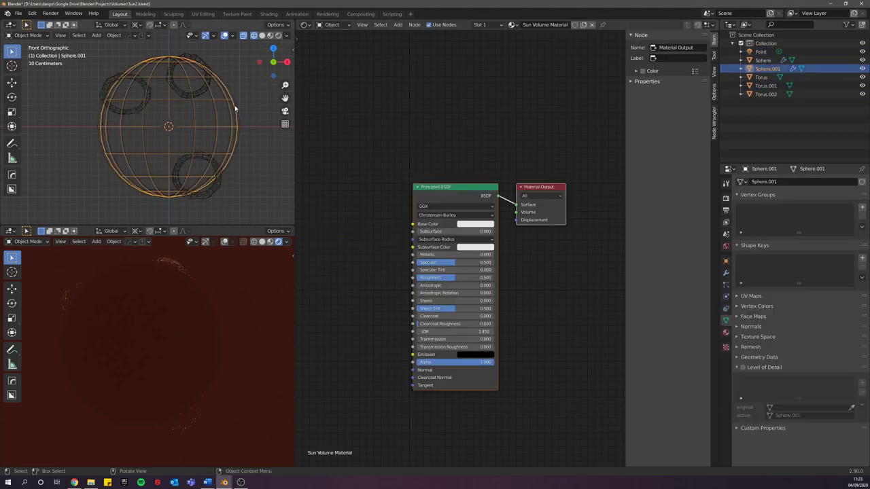
scroll(423, 180, "down", 1)
left_click(378, 221)
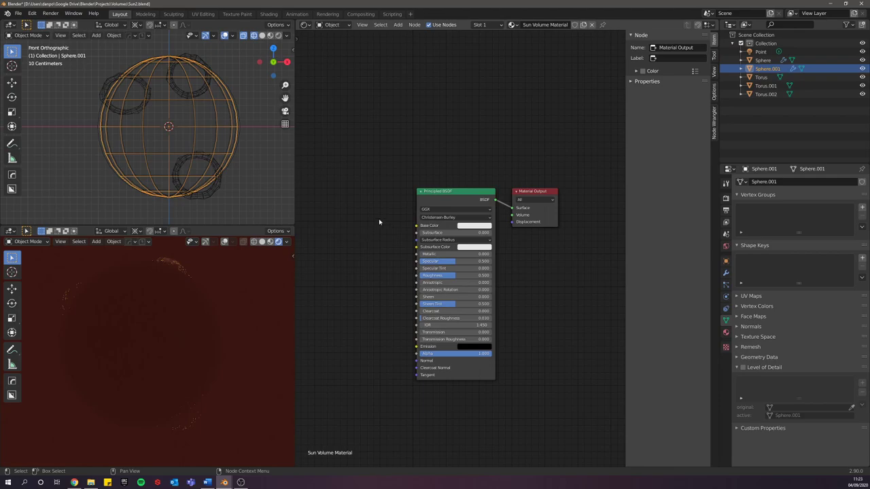
scroll(378, 221, "down", 4)
middle_click_drag(416, 220, 499, 179)
left_click_drag(449, 146, 557, 240)
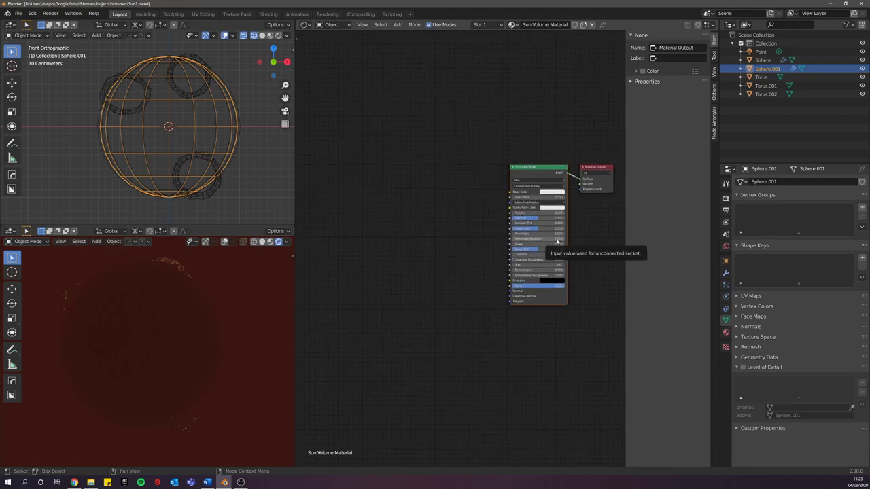
key("x")
key("ctrl+v")
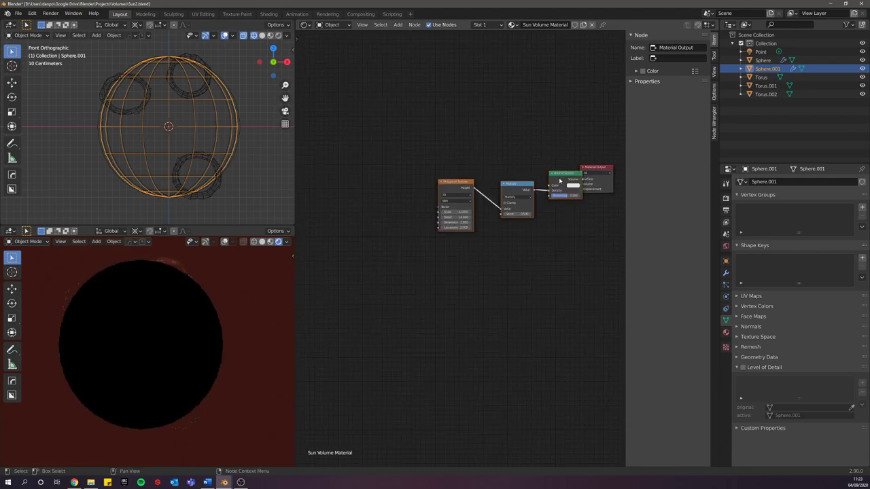
left_click_drag(559, 180, 580, 184)
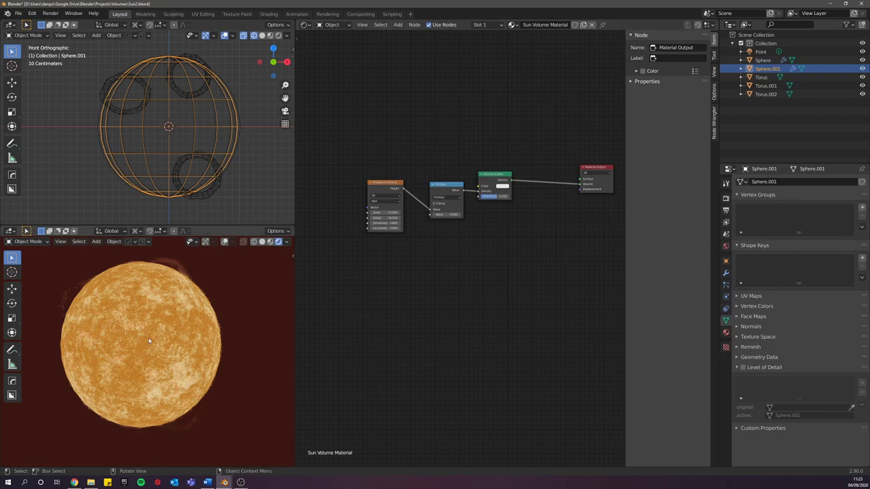
Step: Set the Musgrave Texture's scale to -3.8 in the outer sphere's Sun Volume Material
scroll(198, 315, "up", 6)
scroll(145, 349, "down", 4)
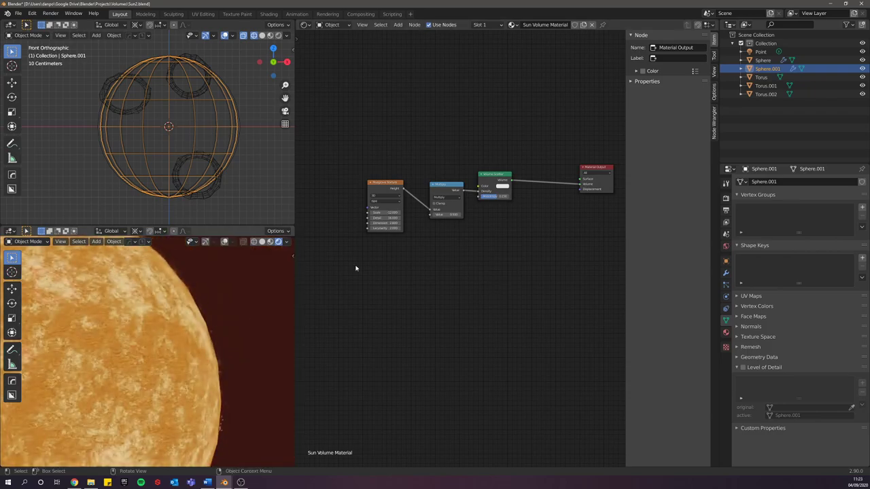
scroll(398, 220, "up", 3)
scroll(398, 190, "up", 3)
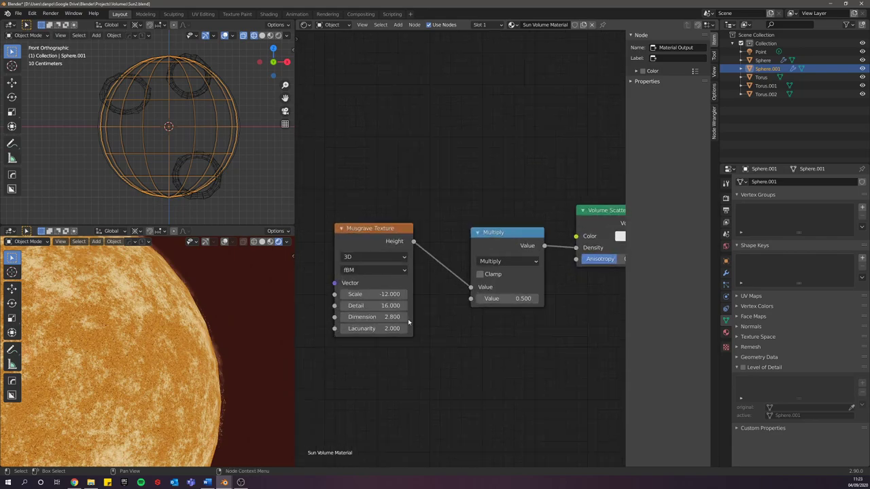
double_click(424, 261)
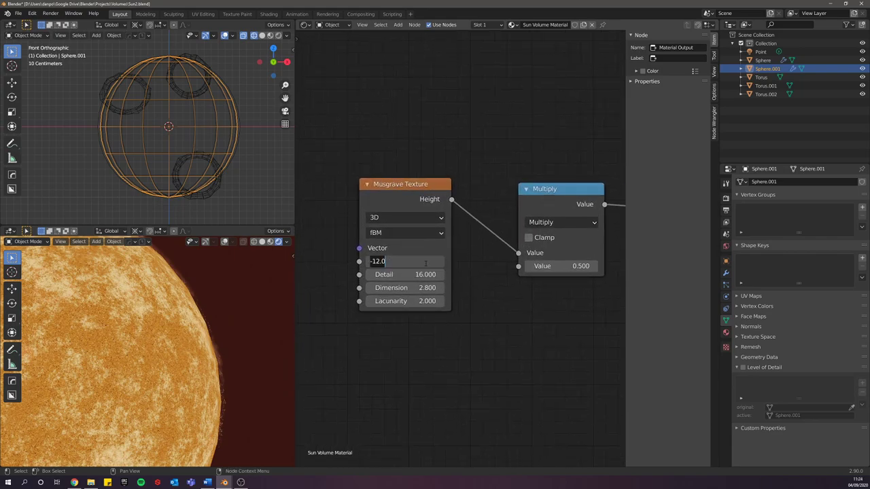
type("-3.8")
key("Return")
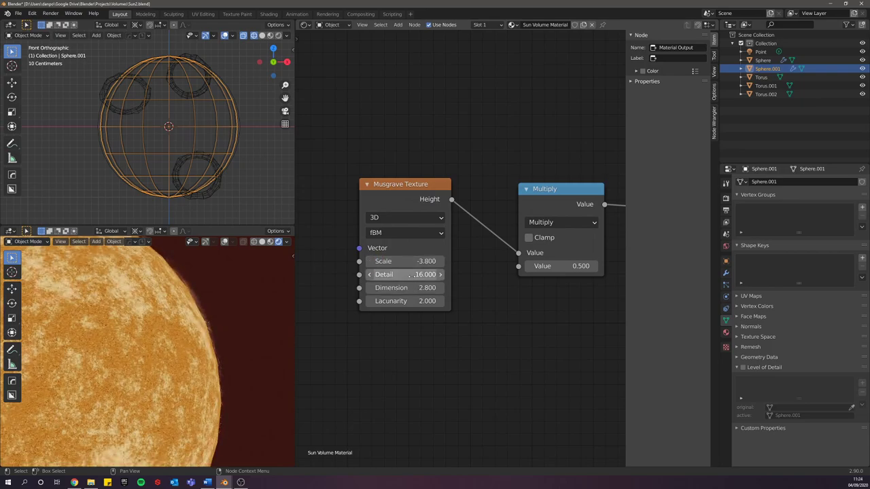
Step: Set the Musgrave Texture's detail to 8.8 and its dimension to 7.8
double_click(411, 275)
type("8.8")
key("Return")
double_click(407, 287)
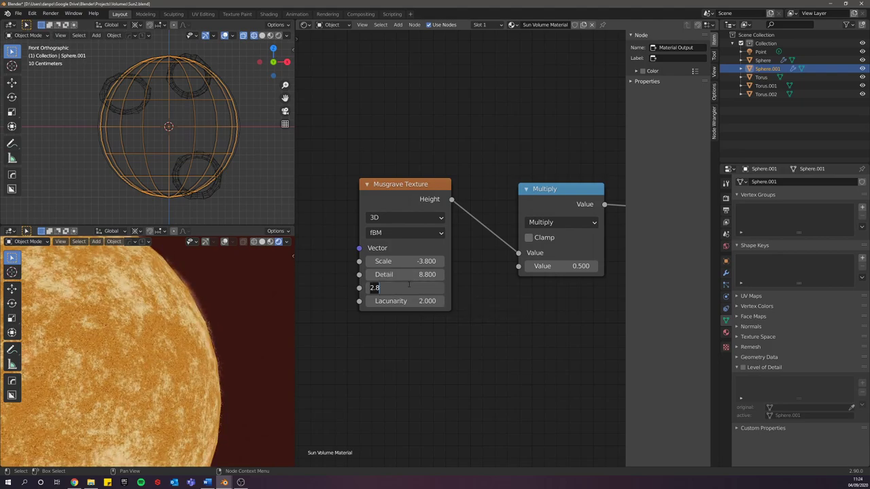
type("7.8")
key("Return")
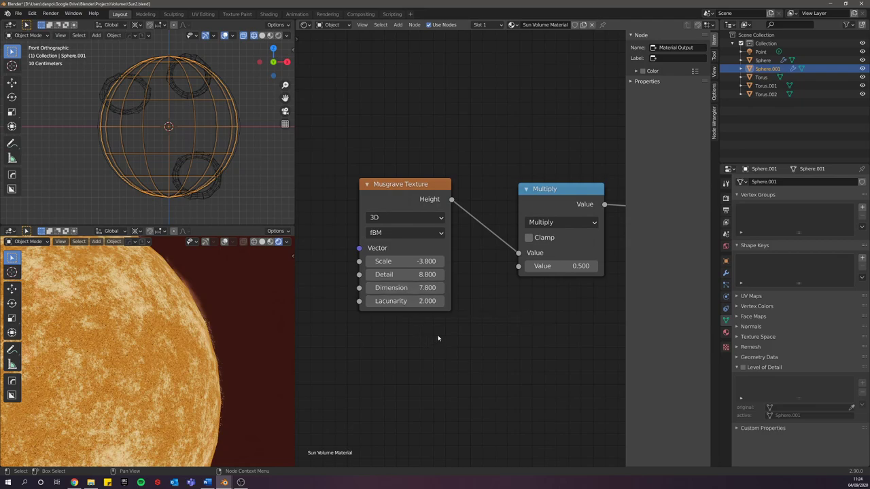
Step: Examine the Multiply and Volume Scatter settings and the volume along the sun's right edge, up close and at full view
scroll(438, 338, "down", 1)
middle_click_drag(470, 322, 345, 370)
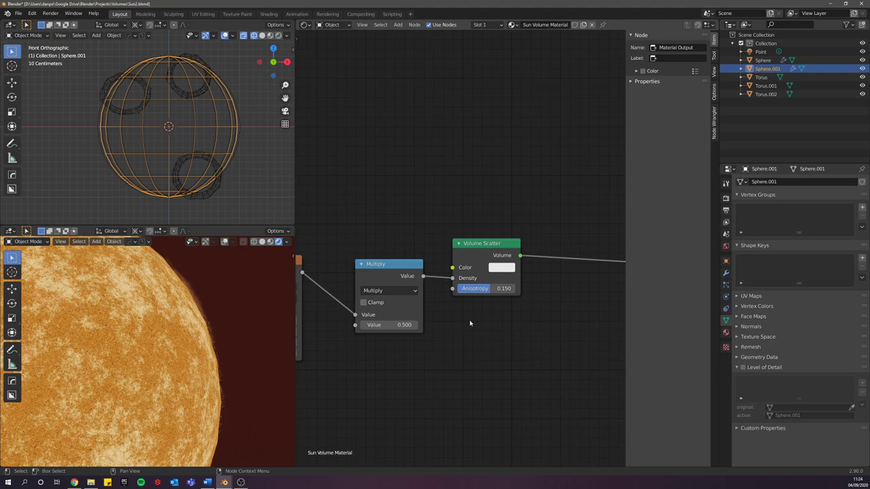
middle_click_drag(469, 324, 460, 333)
scroll(119, 347, "down", 5)
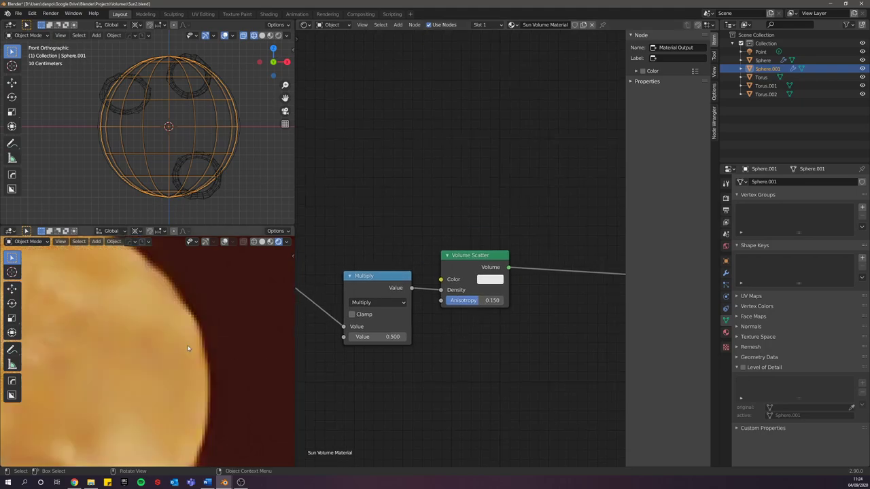
scroll(185, 310, "up", 3)
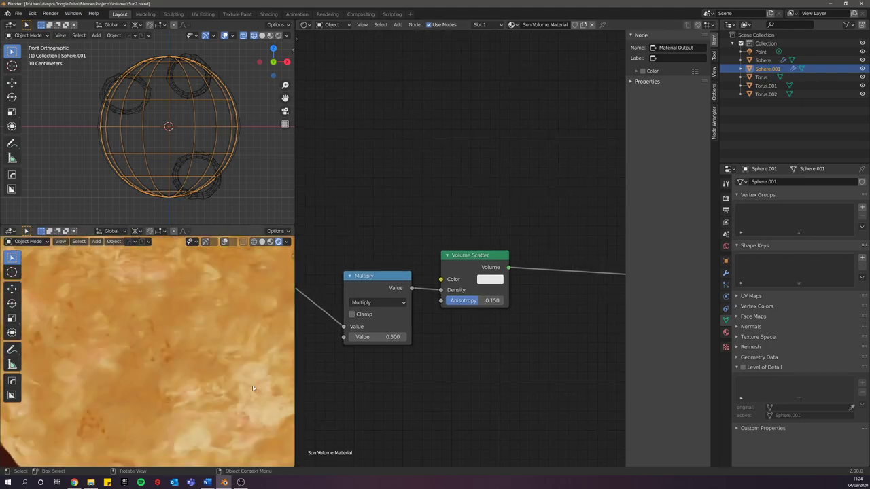
middle_click_drag(251, 330, 112, 332, "shift")
scroll(112, 331, "up", 2)
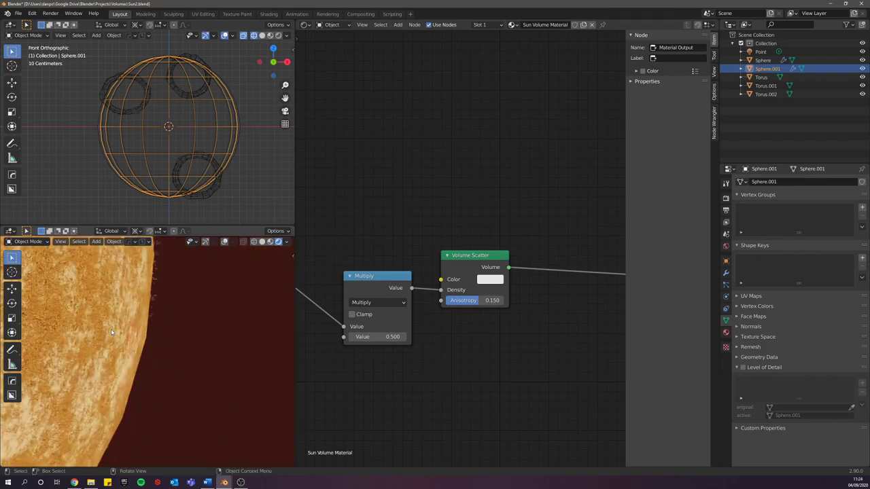
scroll(155, 287, "up", 4)
middle_click_drag(152, 278, 139, 416, "shift")
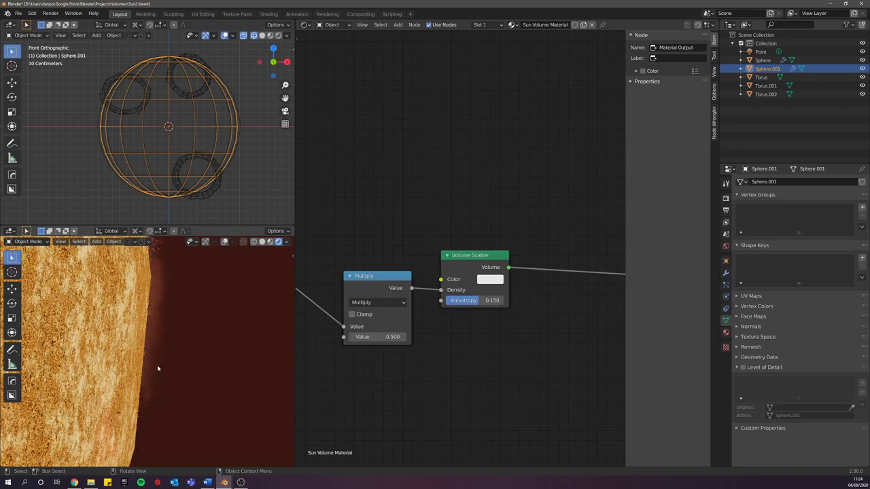
scroll(157, 367, "down", 6)
scroll(111, 364, "up", 6)
scroll(142, 406, "down", 1)
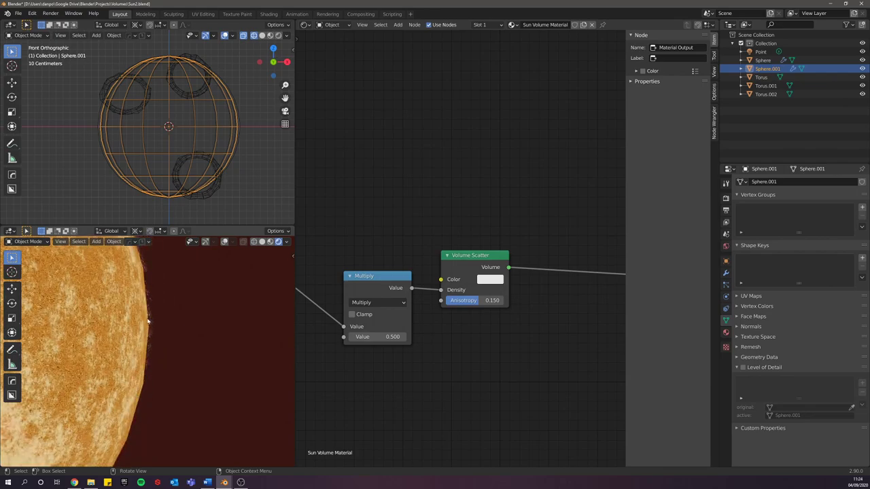
scroll(146, 380, "down", 1)
scroll(150, 372, "down", 6)
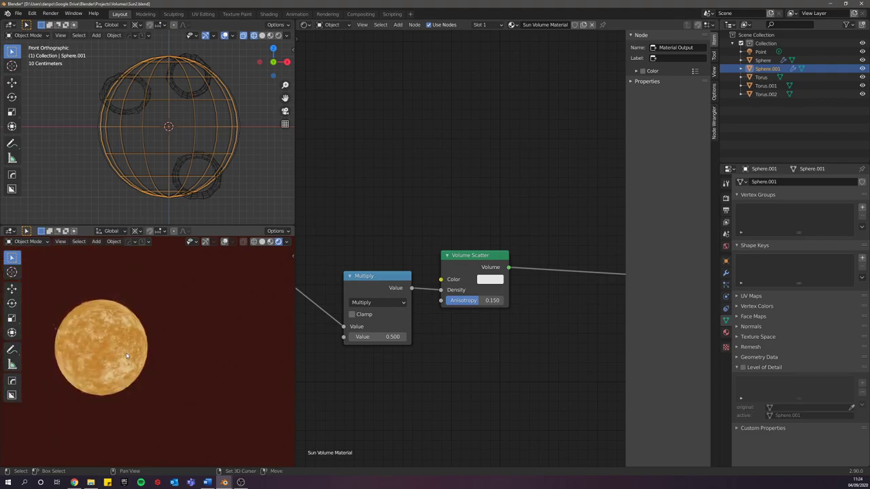
Step: Set the Subdivision modifier's viewport level to 2 on both the outer and the inner sun sphere
middle_click_drag(128, 353, 182, 353, "shift")
scroll(179, 362, "up", 5)
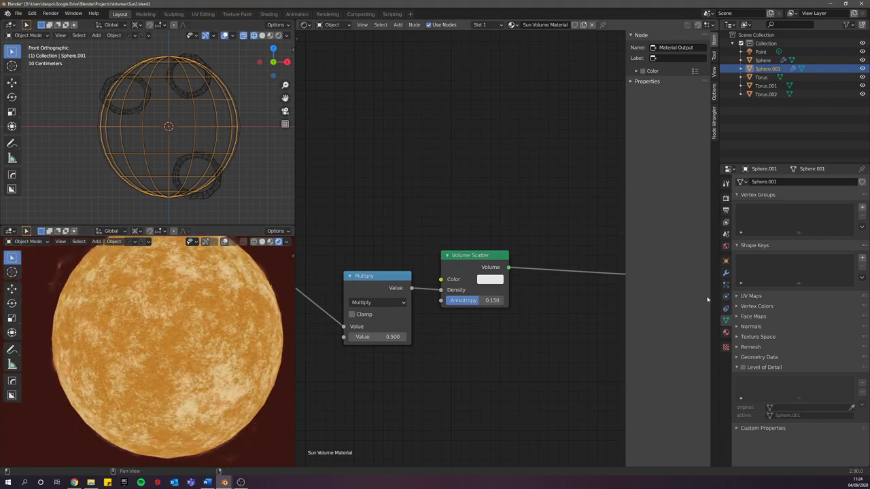
left_click(726, 272)
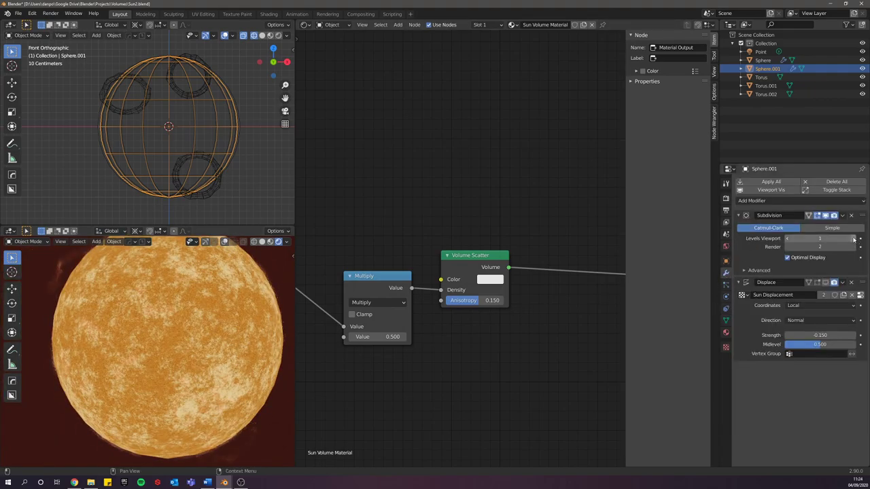
left_click(853, 238)
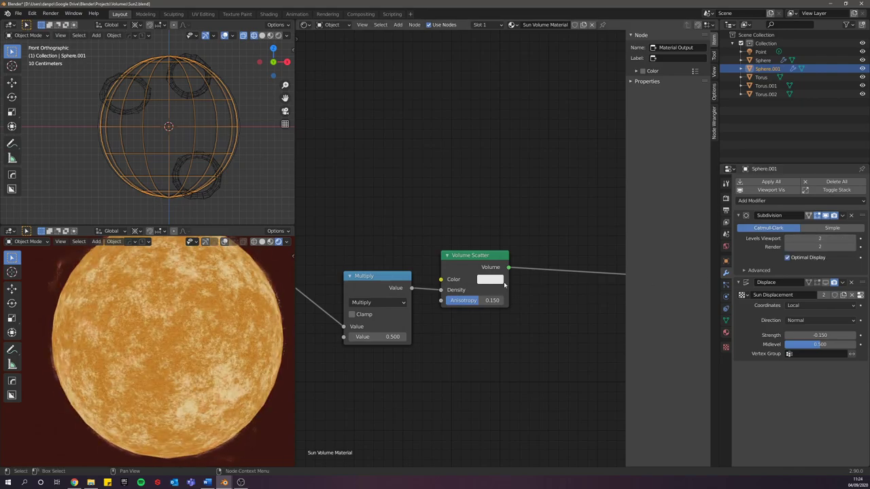
left_click(236, 131)
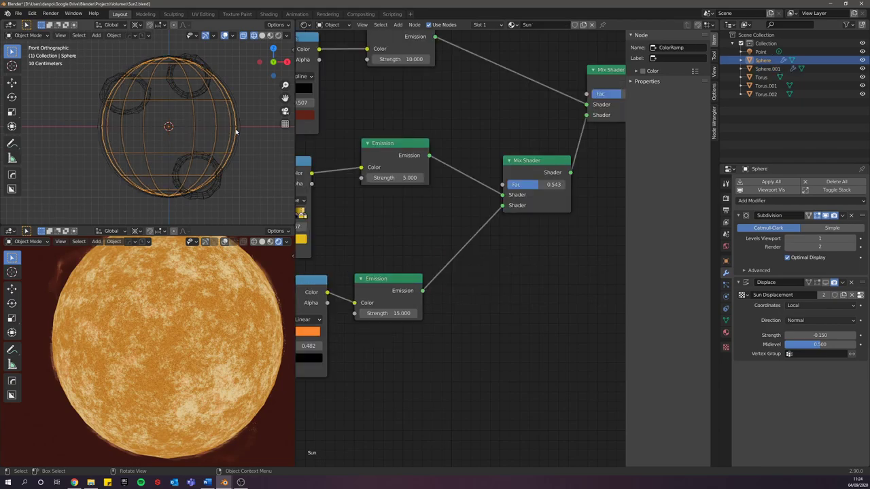
left_click(854, 240)
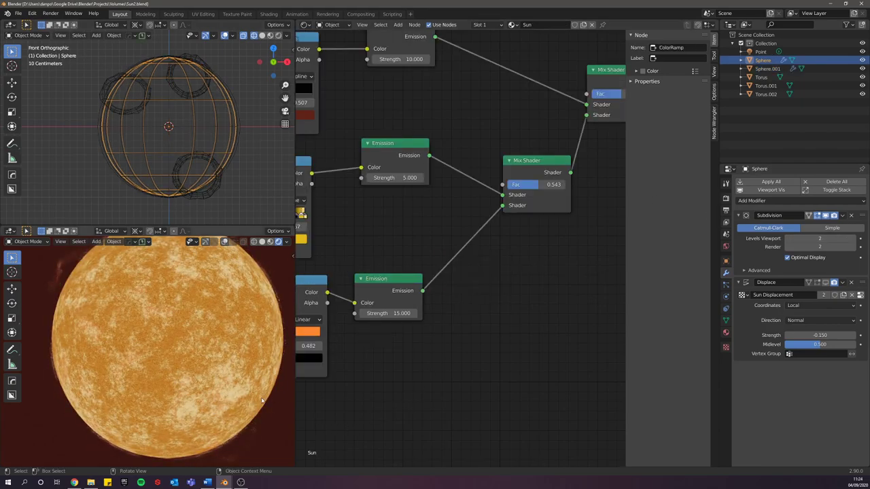
scroll(138, 417, "down", 2)
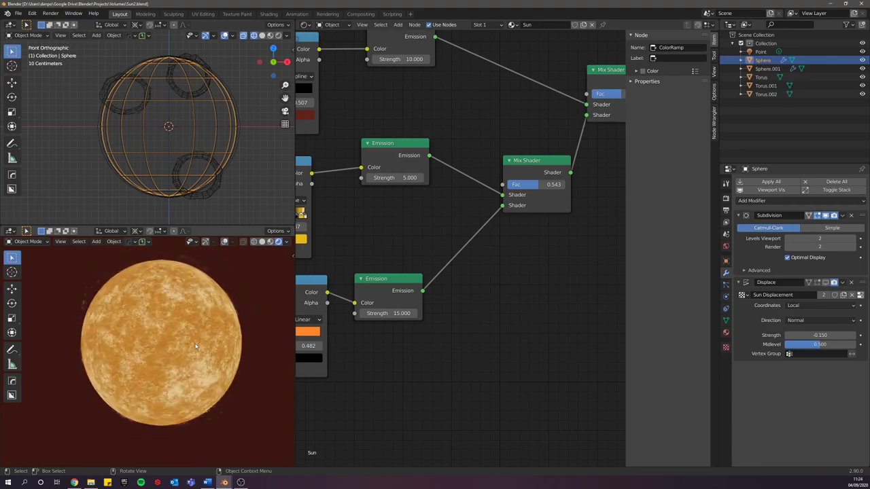
Step: Set the world's Volume Scatter density to 0.00 and check the point light's settings
left_click(726, 246)
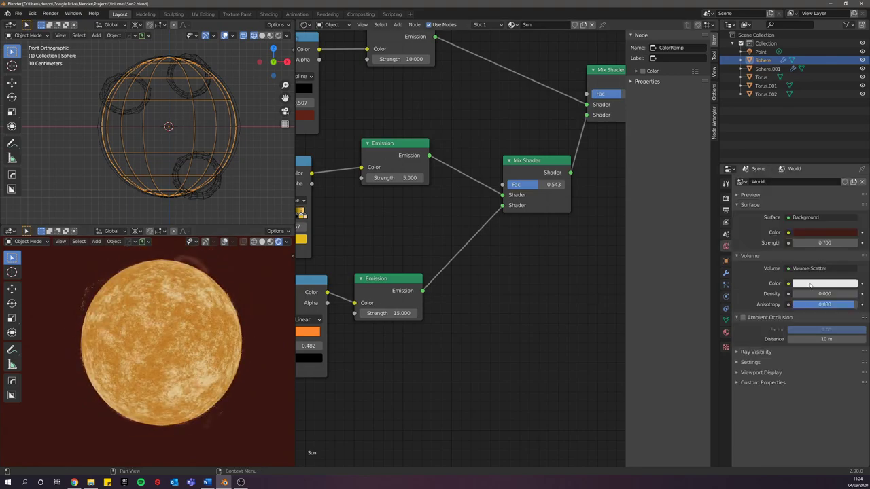
left_click(824, 294)
type("0.0")
key("BackSpace")
key("BackSpace")
type(".00")
key("Return")
left_click(761, 52)
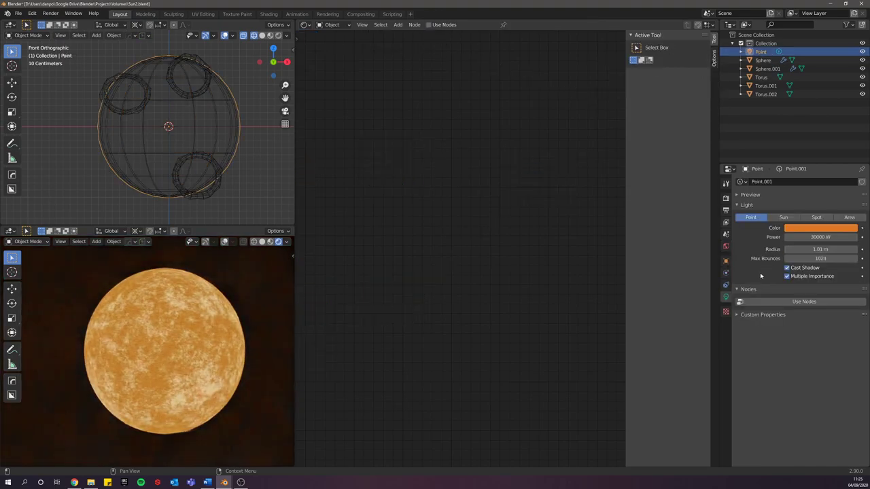
Step: Set the world's Volume Scatter density to 0.001 and refine it to 0.0005
left_click(726, 245)
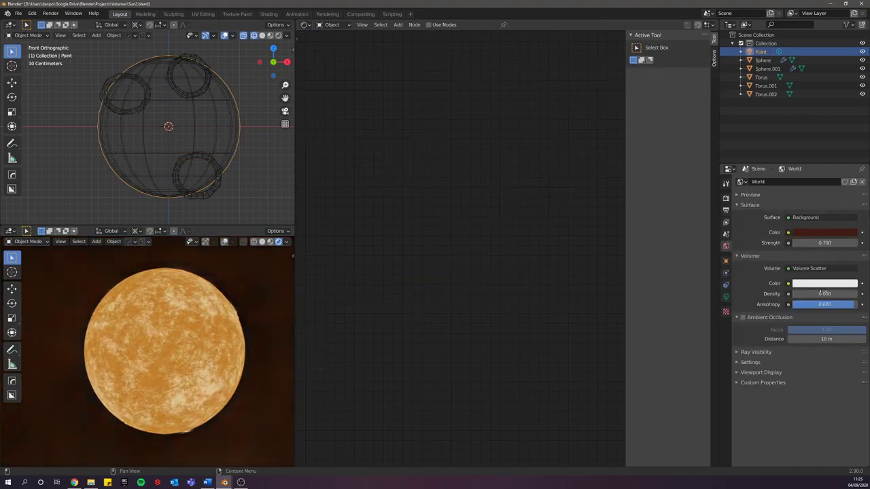
left_click(824, 293)
type("0.001")
key("Return")
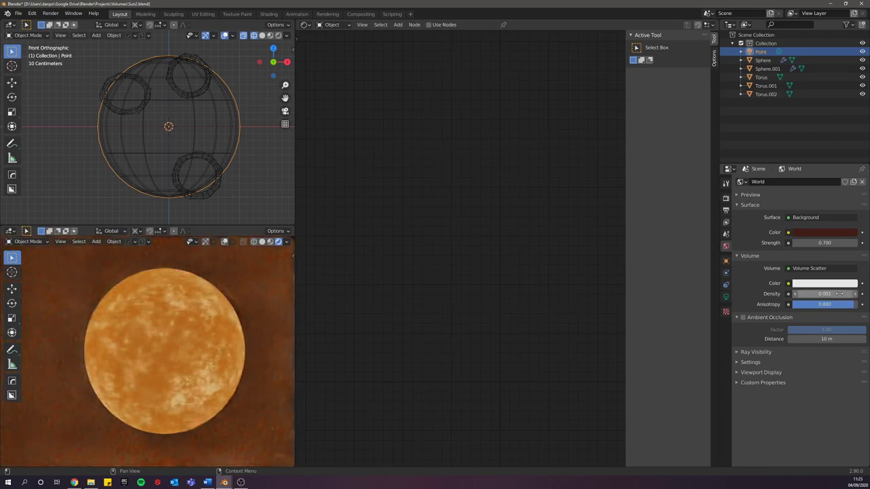
double_click(825, 294)
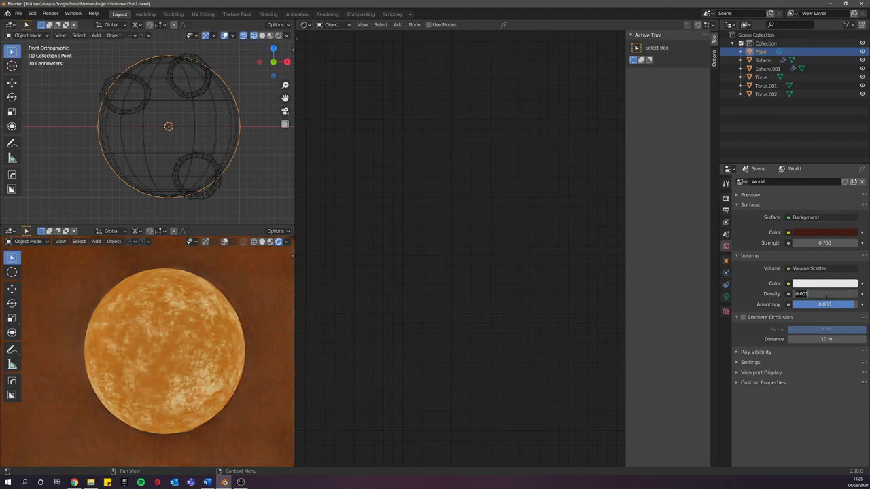
type("05")
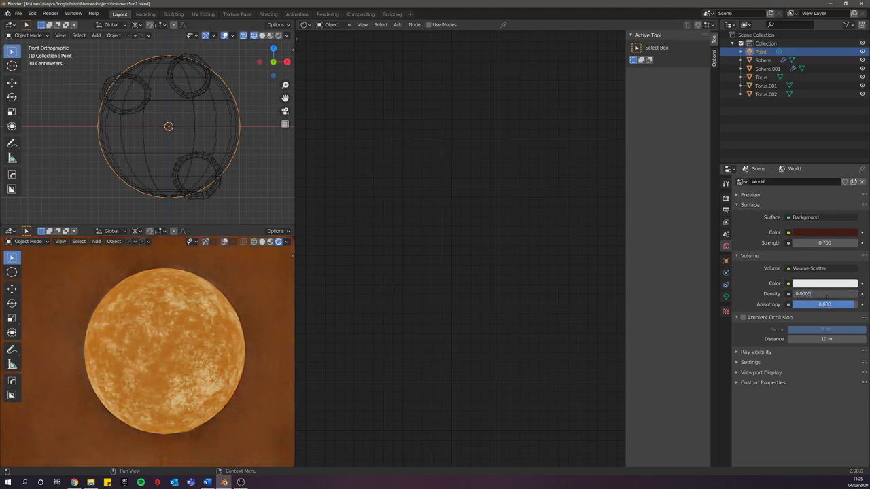
key("Return")
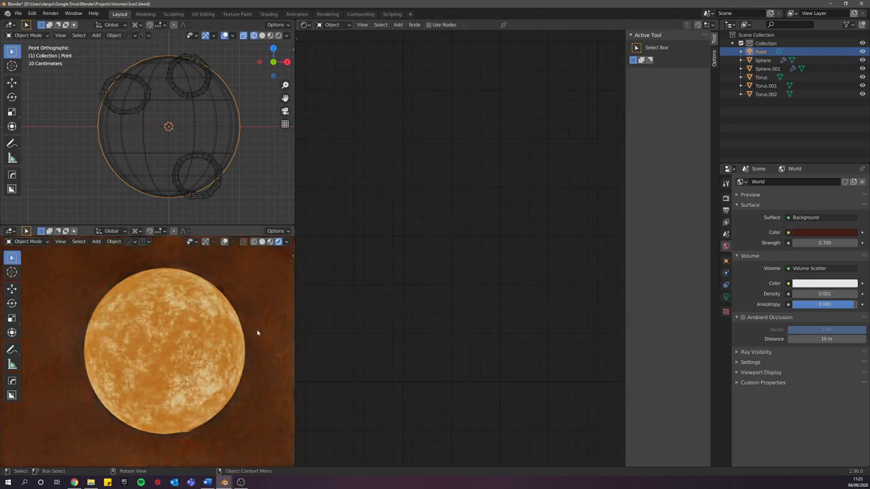
Step: Set the Cycles render samples to 32 and try to render the image
left_click(725, 198)
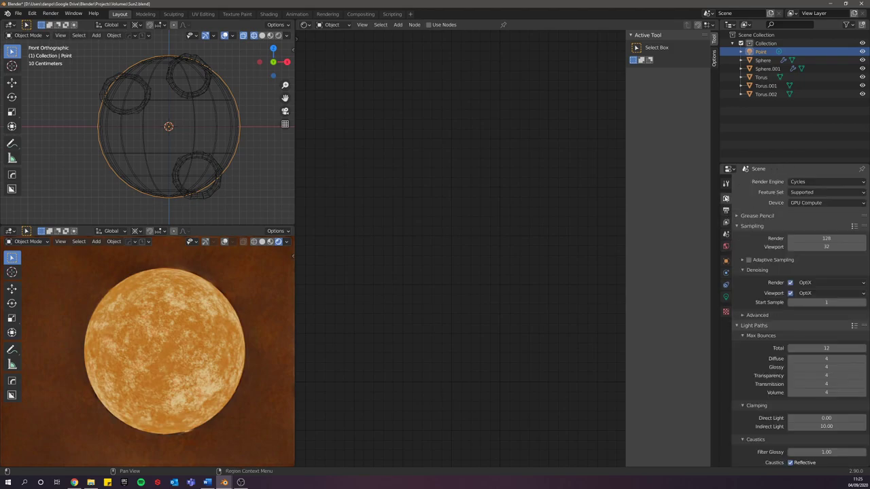
left_click(842, 237)
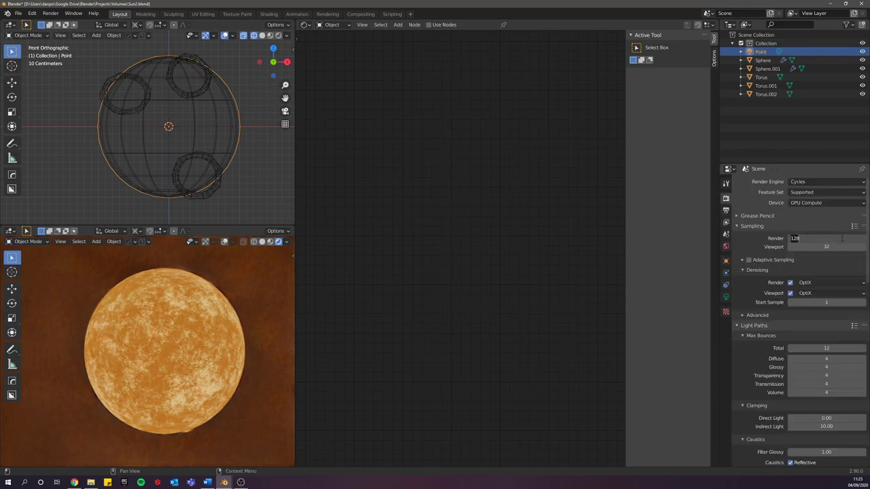
type("32")
key("Return")
left_click(54, 15)
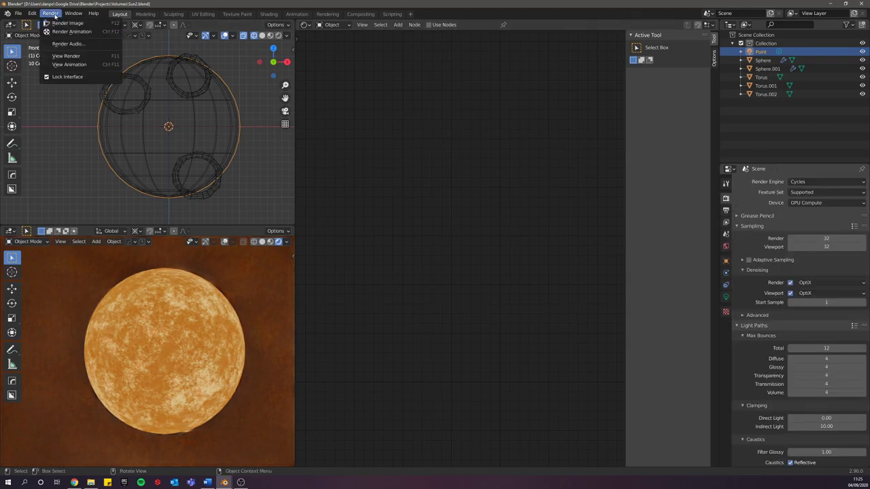
left_click(68, 23)
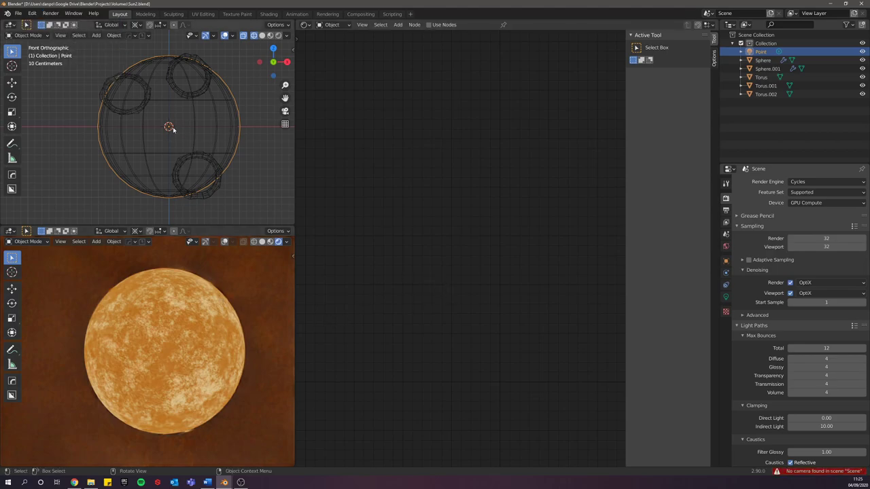
Step: Add a camera at the centre of the sun
middle_click_drag(173, 129, 180, 130)
key("shift+a")
mouse_move(180, 130)
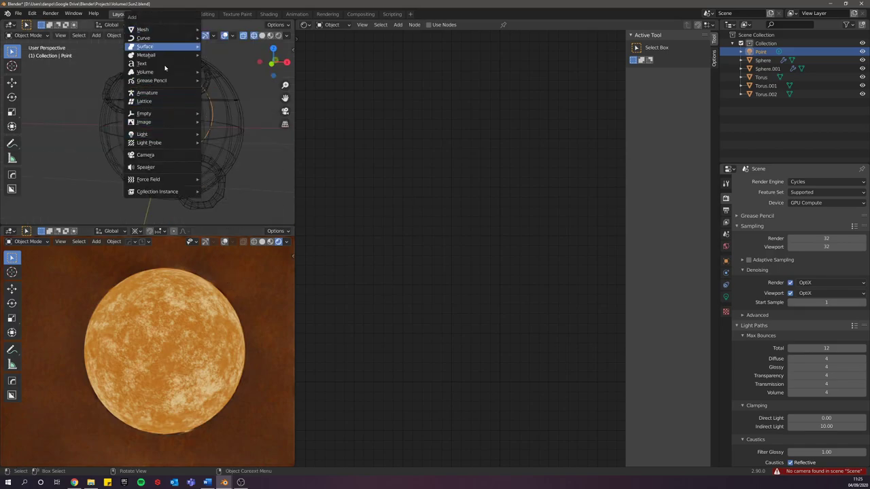
mouse_move(158, 114)
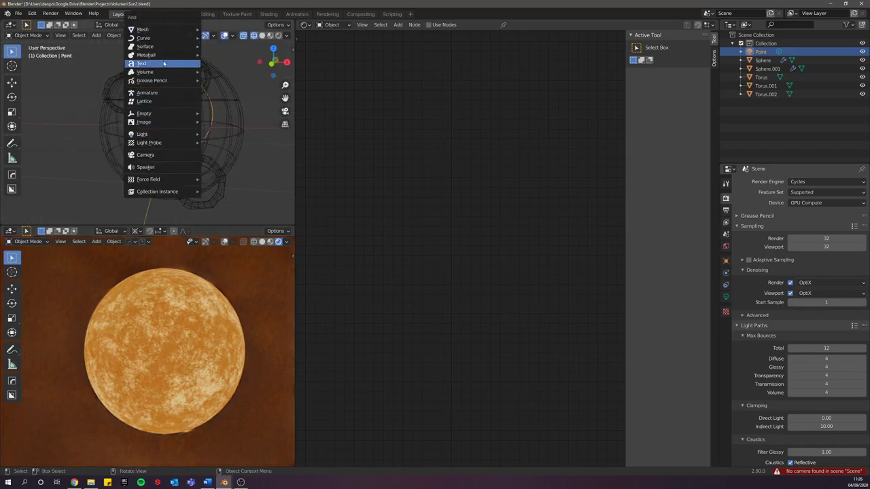
key("Escape")
key("shift+a")
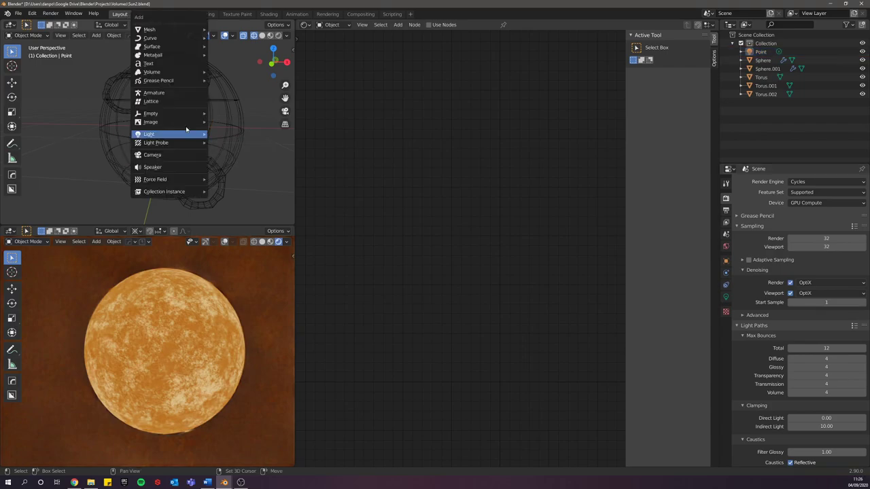
left_click(163, 154)
scroll(165, 165, "down", 6)
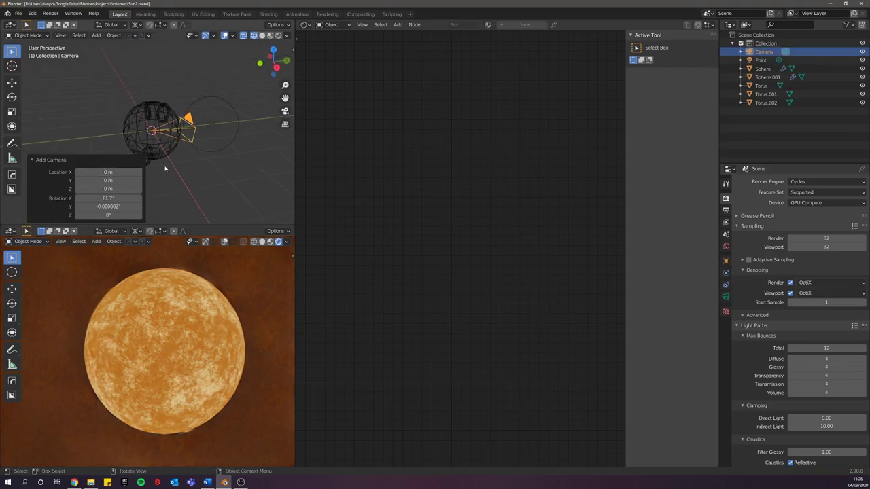
Step: Move the camera back along negative Y in two moves of about 3.3 m each and make it the active view
key("g")
key("y")
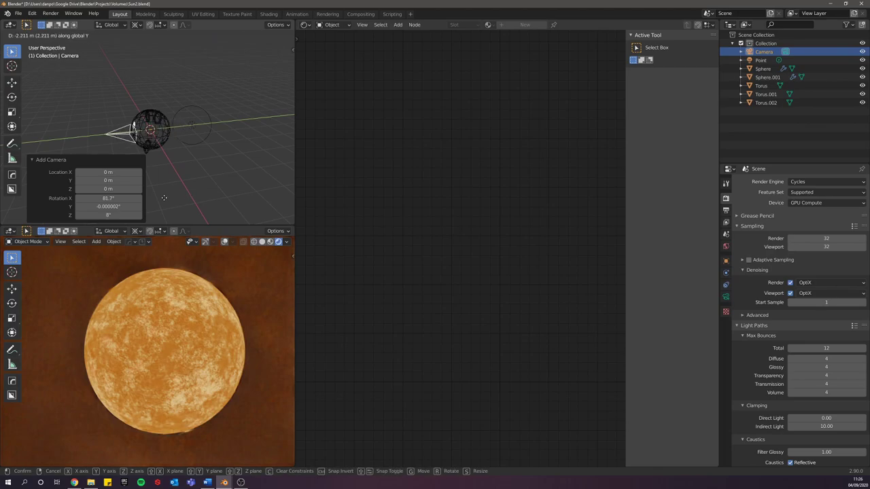
left_click(163, 194)
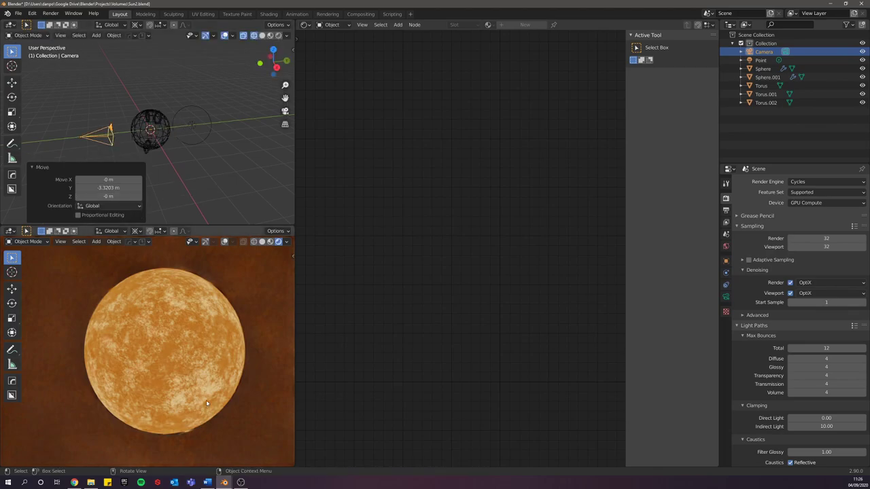
key("ctrl+KP_0")
scroll(121, 150, "down", 3)
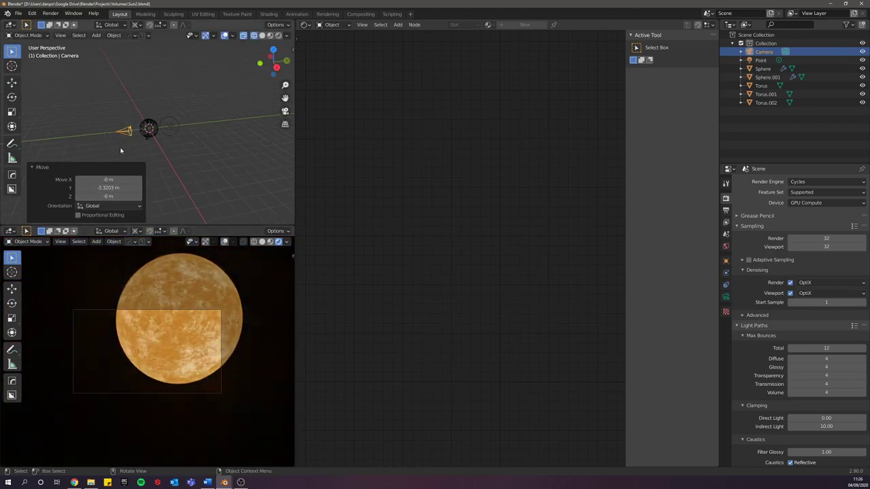
key("g")
key("y")
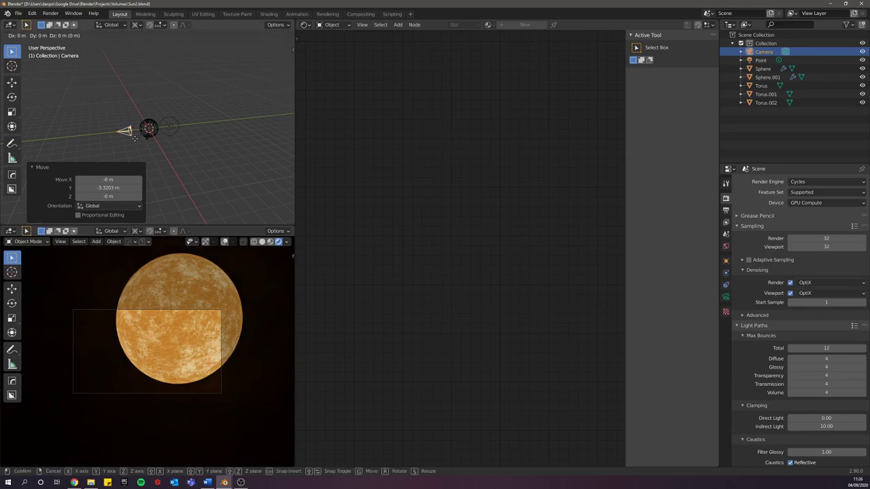
left_click(128, 152)
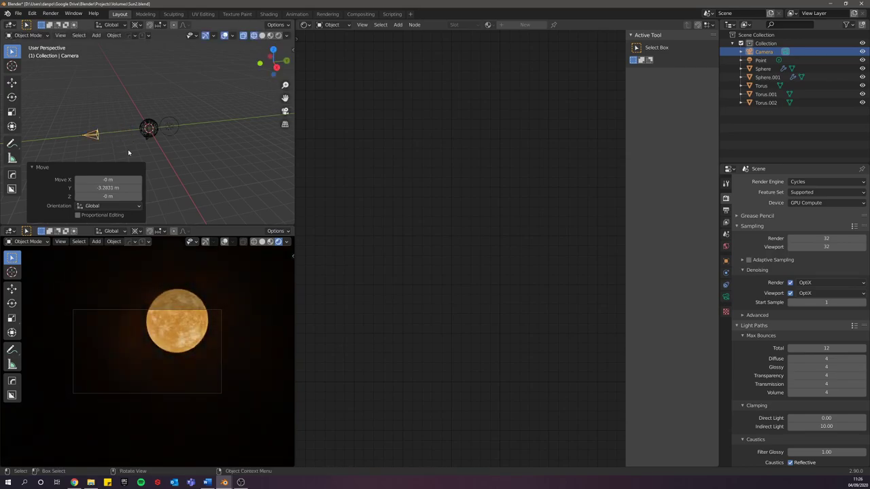
key("KP_1")
key("KP_0")
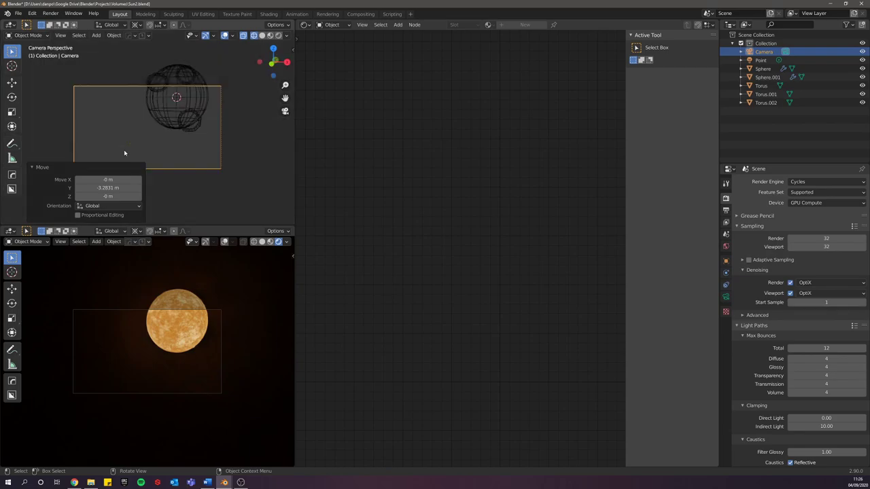
key("g")
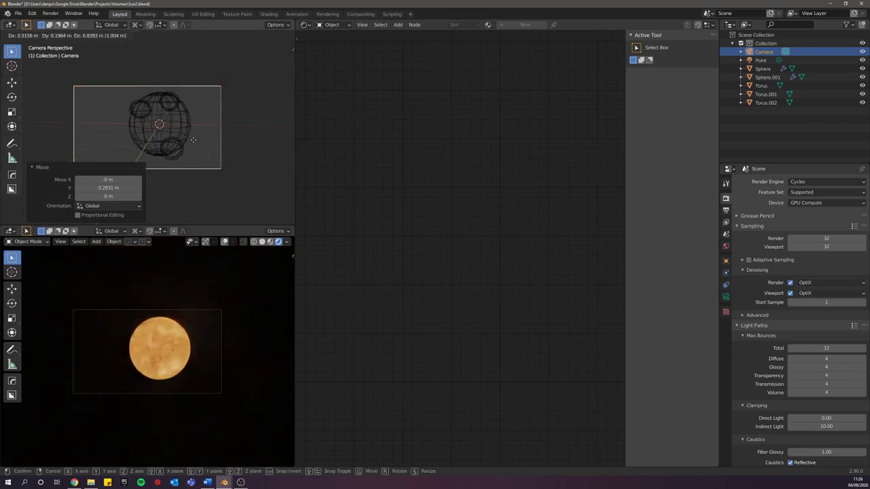
right_click(197, 148)
Step: Clear the camera's rotation and try rotating it around the X axis with the 3D Cursor pivot
key("alt+r")
scroll(225, 179, "down", 2)
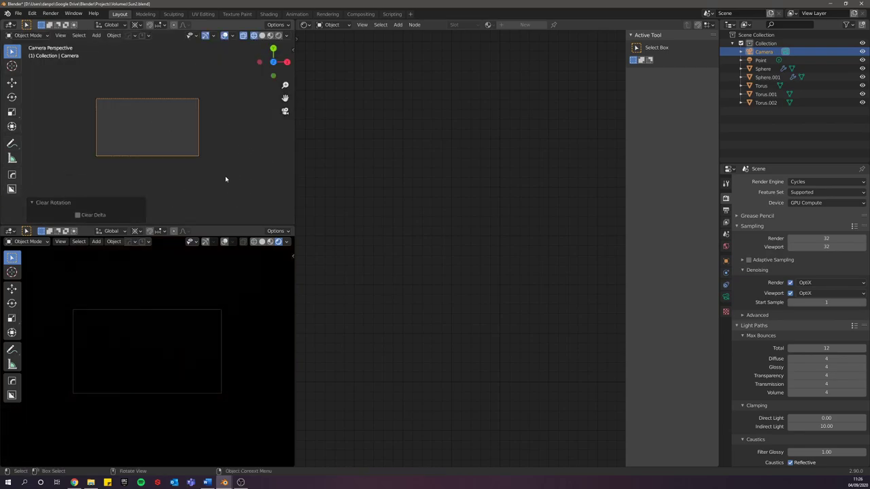
middle_click_drag(225, 179, 190, 173)
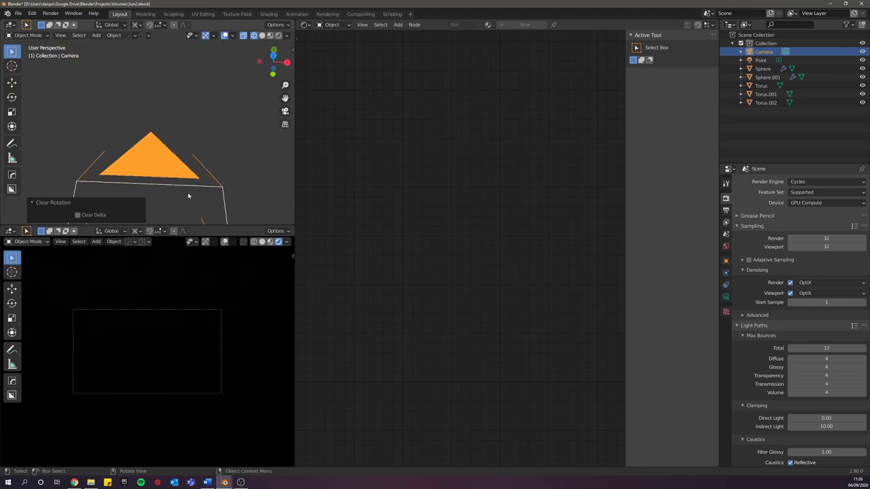
scroll(196, 170, "down", 9)
key("r")
key("x")
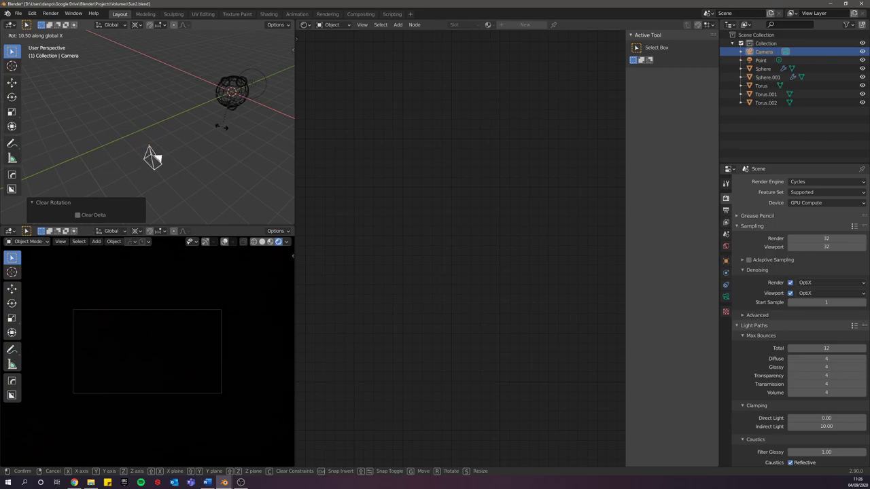
right_click(222, 127)
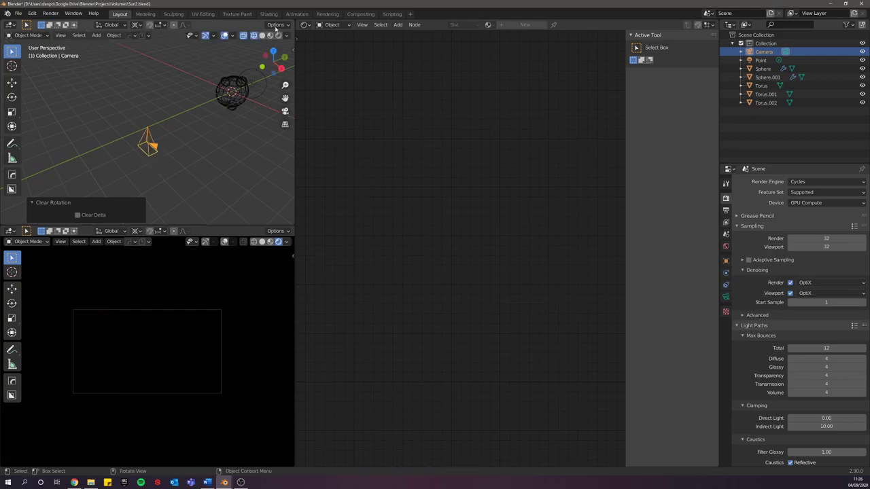
Step: Rotate the camera 89° around the X axis using the Active Element pivot
left_click(137, 24)
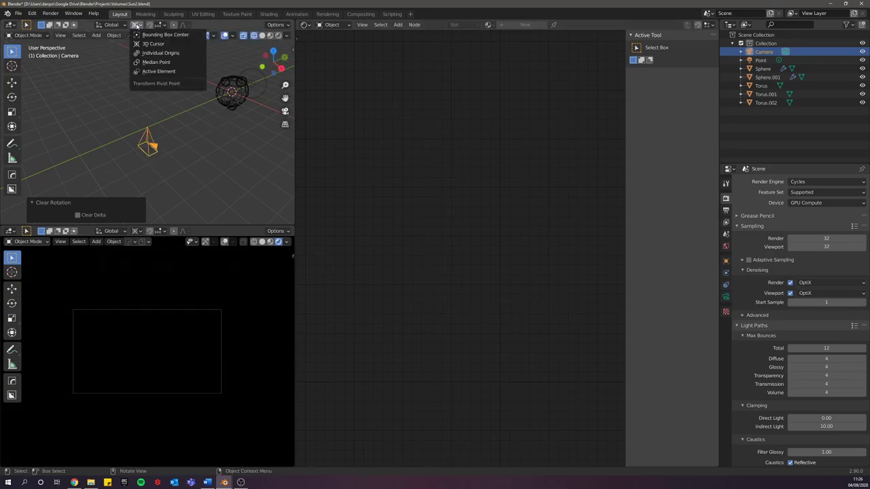
left_click(152, 72)
key("r")
key("x")
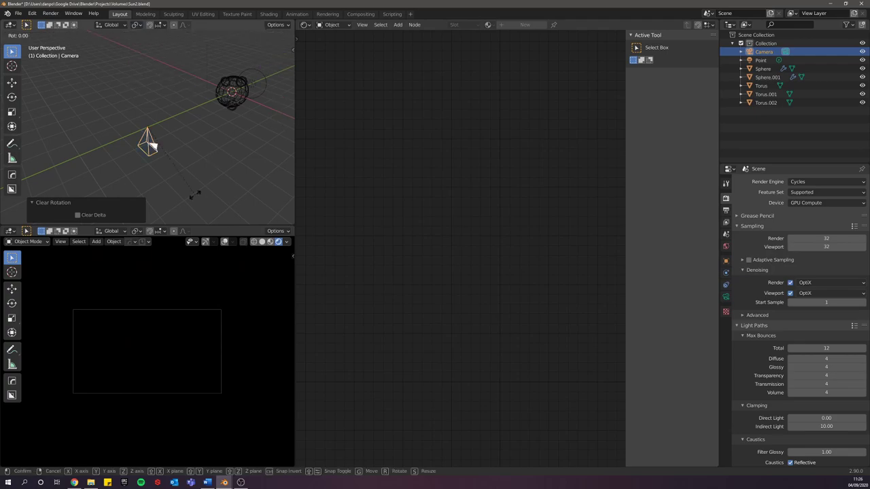
type("89")
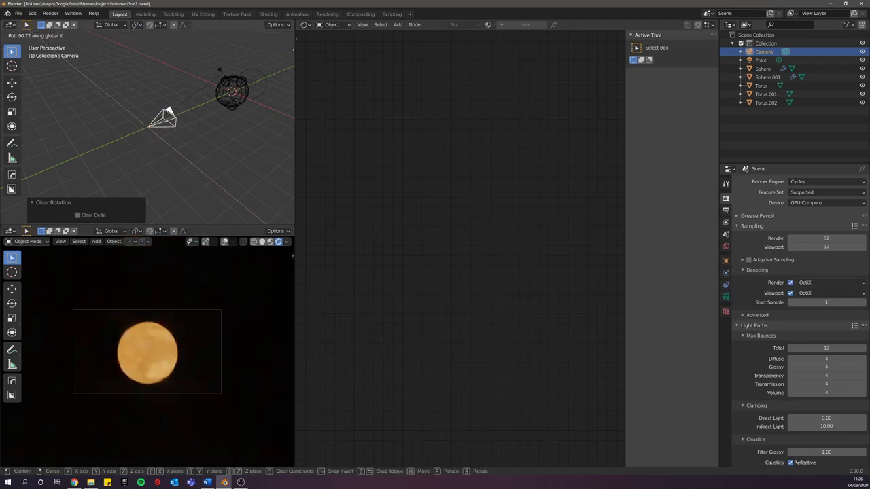
key("Return")
Step: Move the camera back from the sun along negative Y by about 18 m
scroll(204, 148, "down", 7)
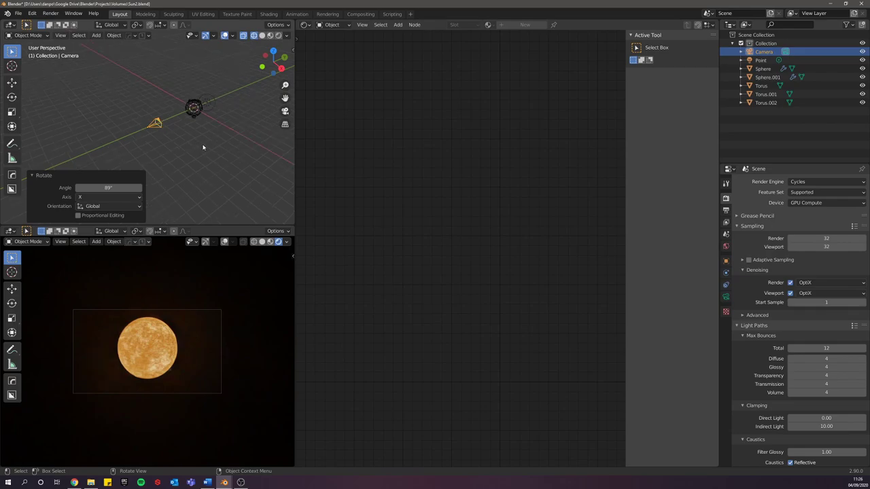
key("g")
key("y")
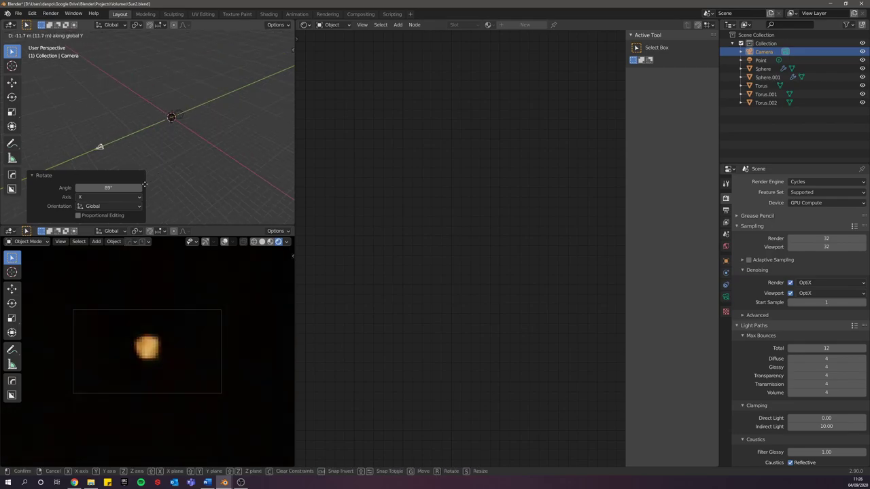
left_click(102, 197)
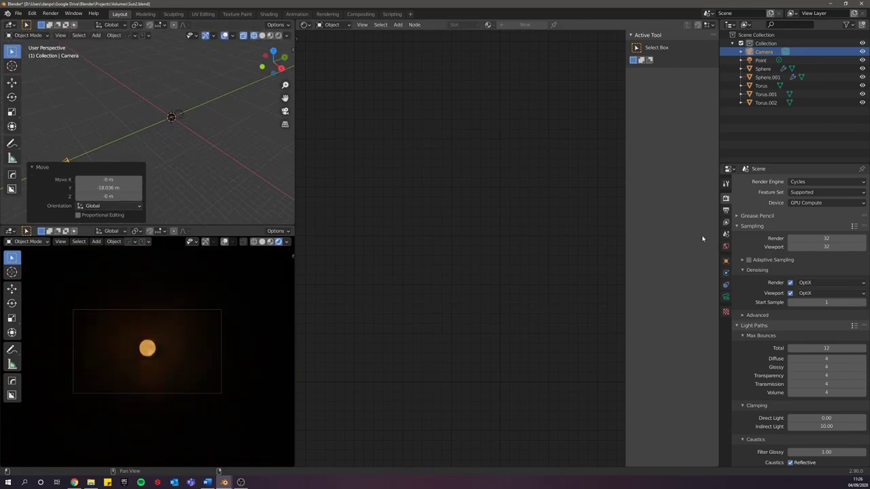
Step: Set the camera's focal length to 200 mm
left_click(726, 297)
left_click(815, 221)
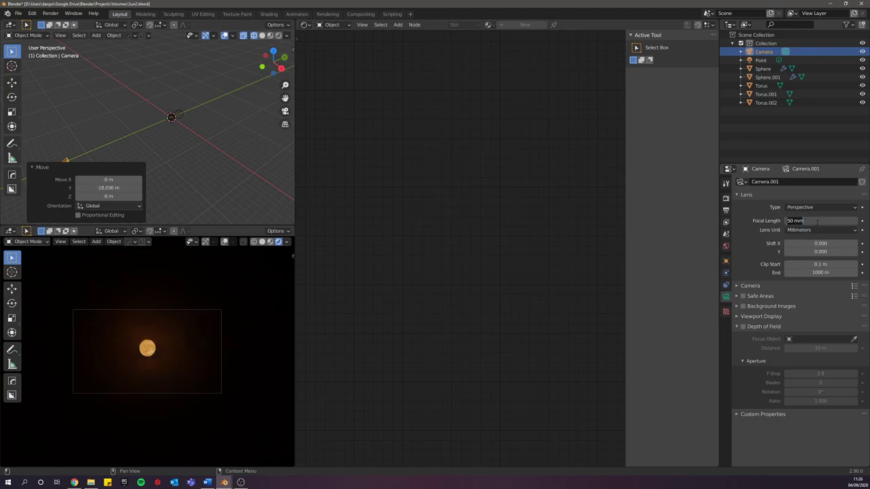
type("200")
key("Return")
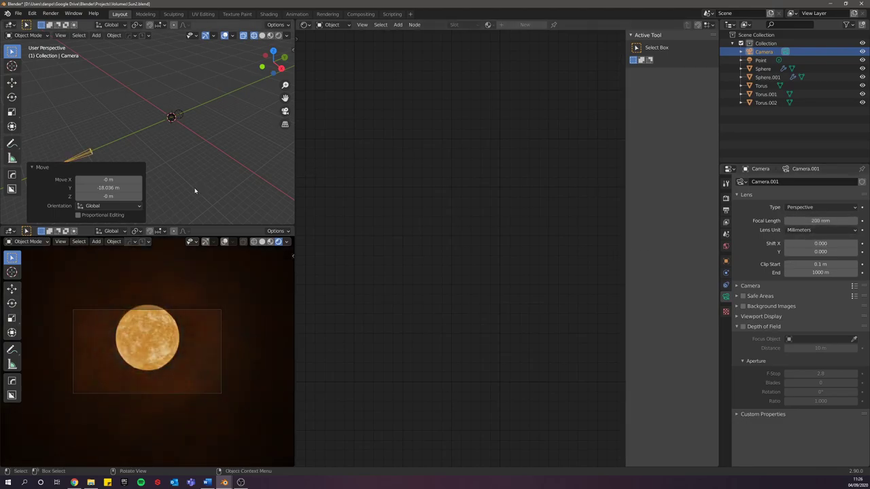
Step: Raise the camera along Z by about 0.42 m to centre the sun vertically in the frame
middle_click_drag(116, 150, 208, 136, "shift")
scroll(213, 160, "up", 3)
mouse_move(245, 169)
middle_mouse_down("shift")
mouse_move(224, 180)
mouse_move(242, 155)
mouse_move(229, 167)
middle_mouse_up("shift")
key("g")
key("z")
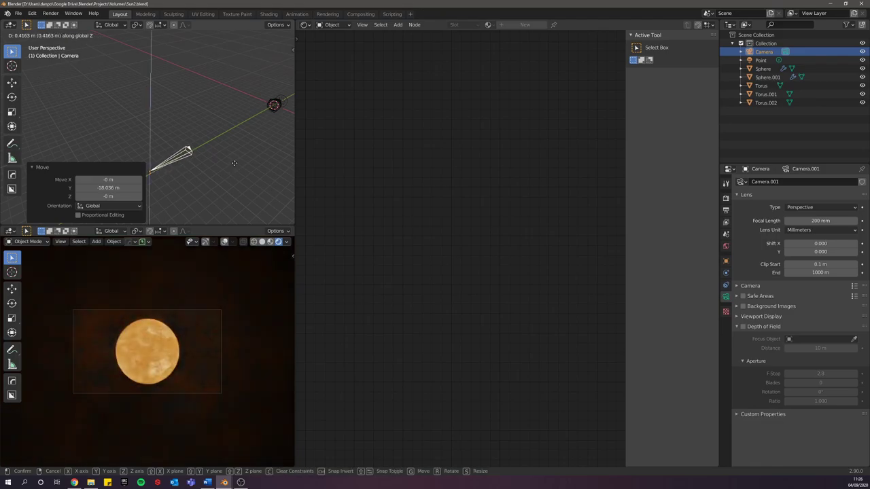
left_click(234, 163)
Step: Set the output resolution's X dimension to 1080 px for a square frame
left_click(725, 197)
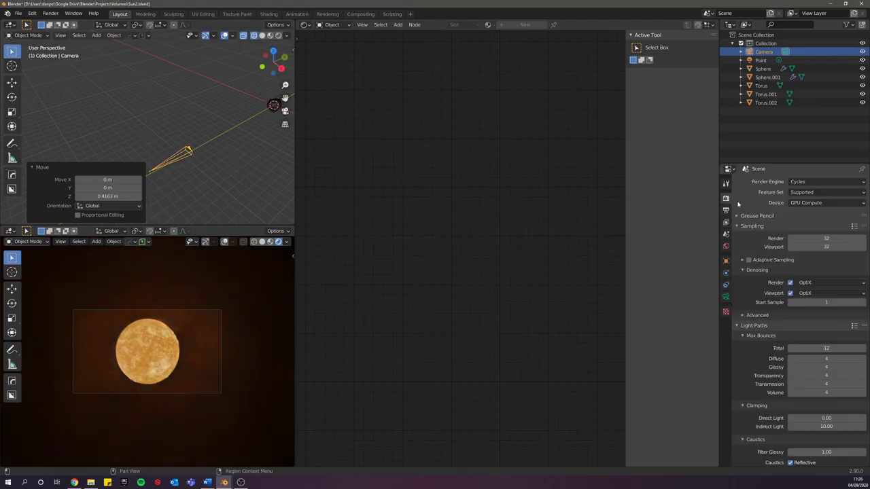
left_click(726, 210)
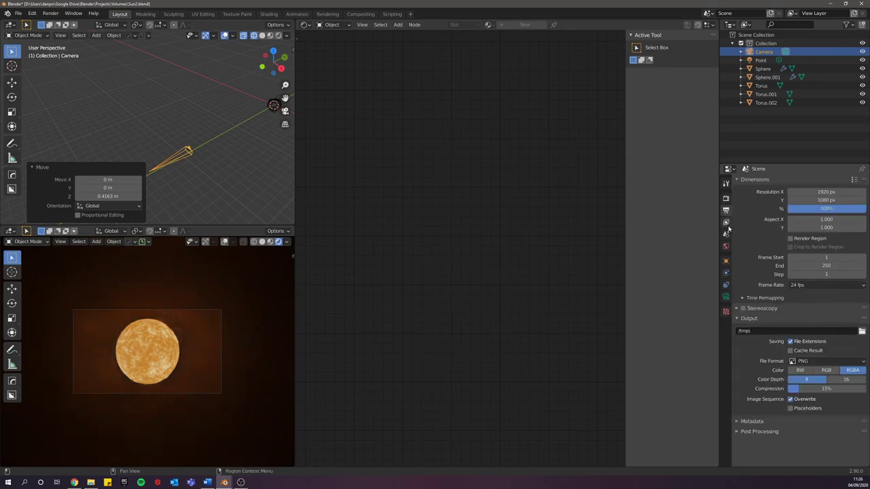
left_click(819, 194)
type("1080")
key("Return")
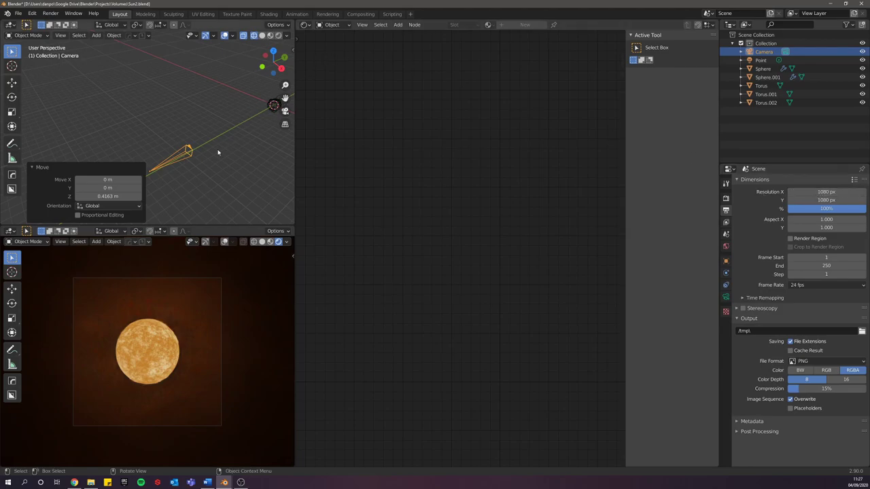
Step: Increase the camera's focal length to 360 mm so the sun fills more of the frame
scroll(217, 151, "down", 1)
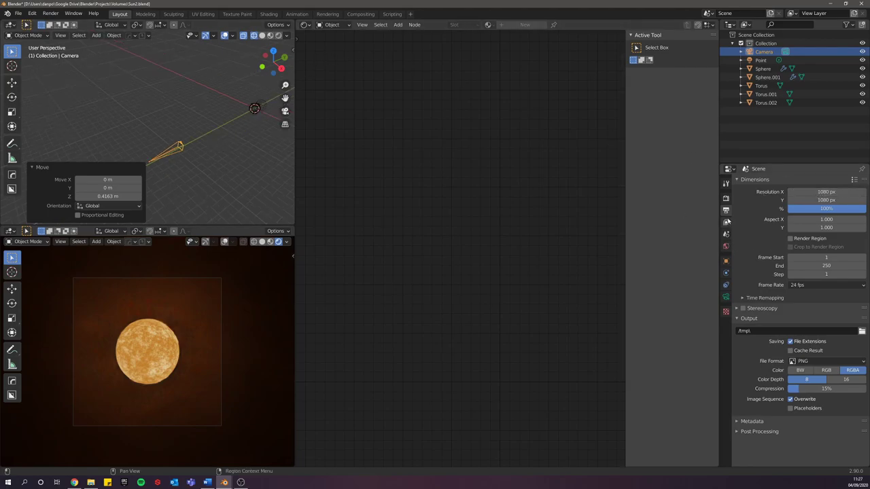
left_click(726, 297)
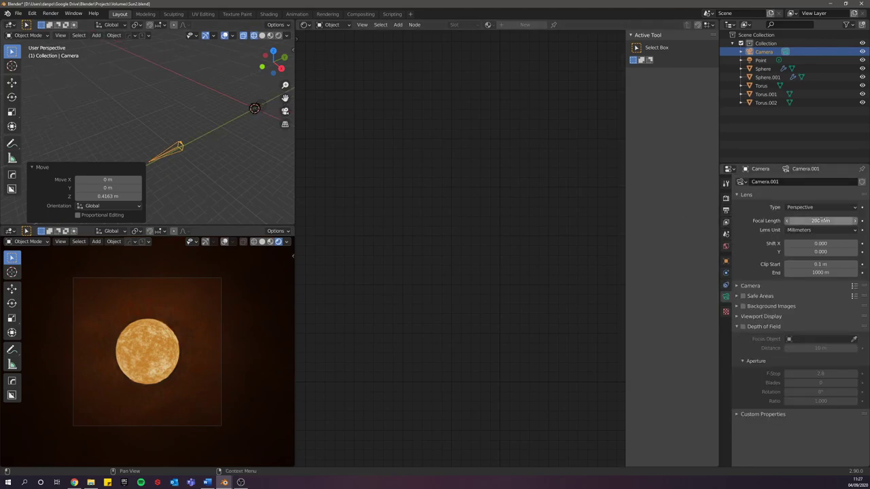
left_click_drag(814, 221, 846, 221)
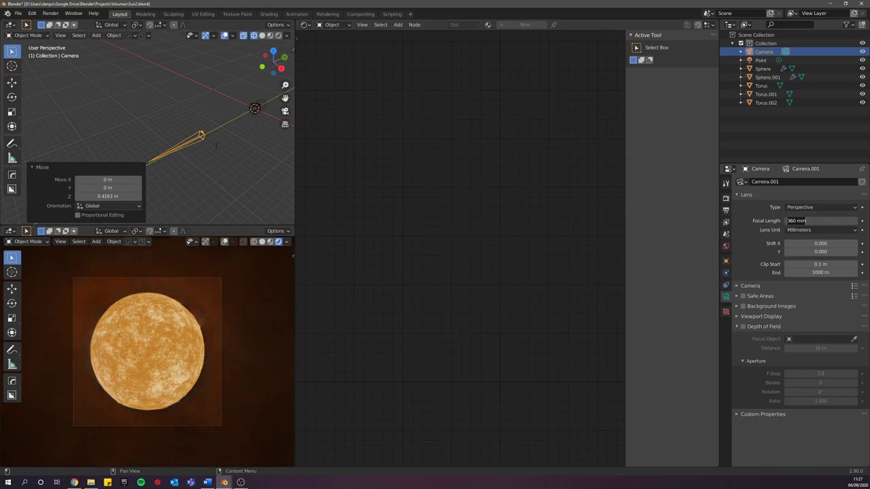
key("Return")
Step: Nudge the camera about 0.003 m along X and render the image
key("g")
key("x")
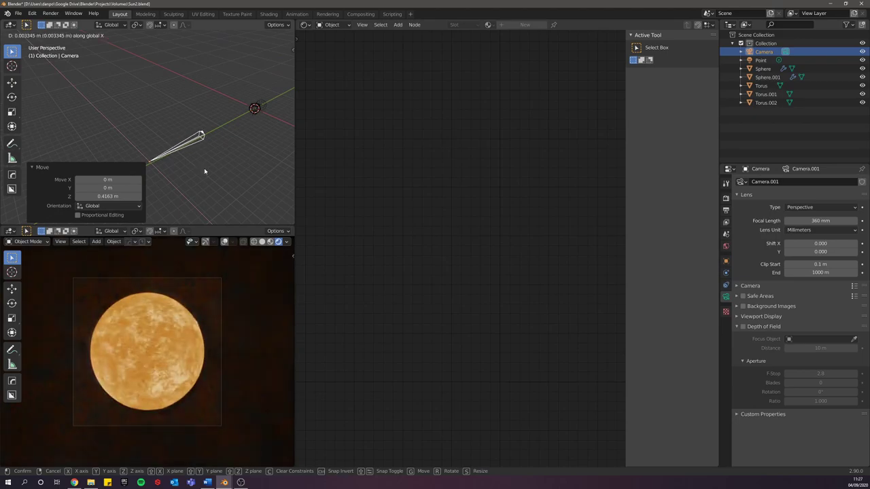
left_click(204, 168)
left_click(49, 13)
left_click(65, 24)
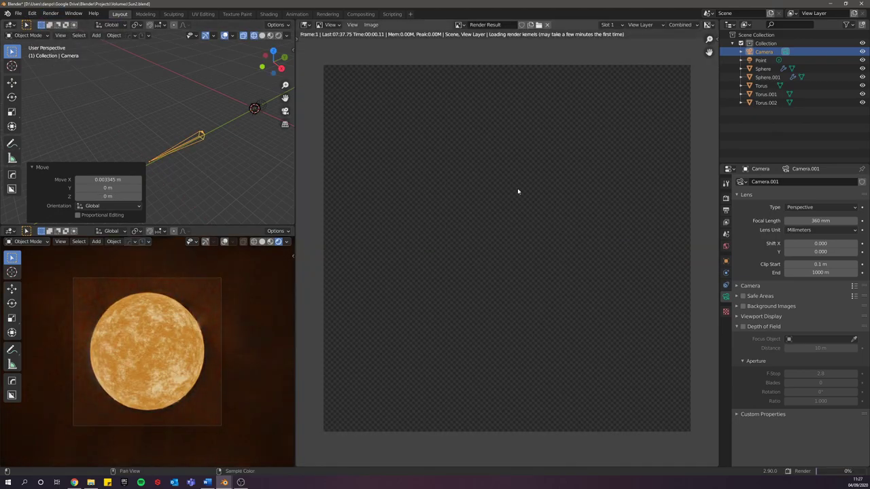
Step: Examine the rendered sun's surface and the flares around its edges up close
scroll(489, 217, "down", 2)
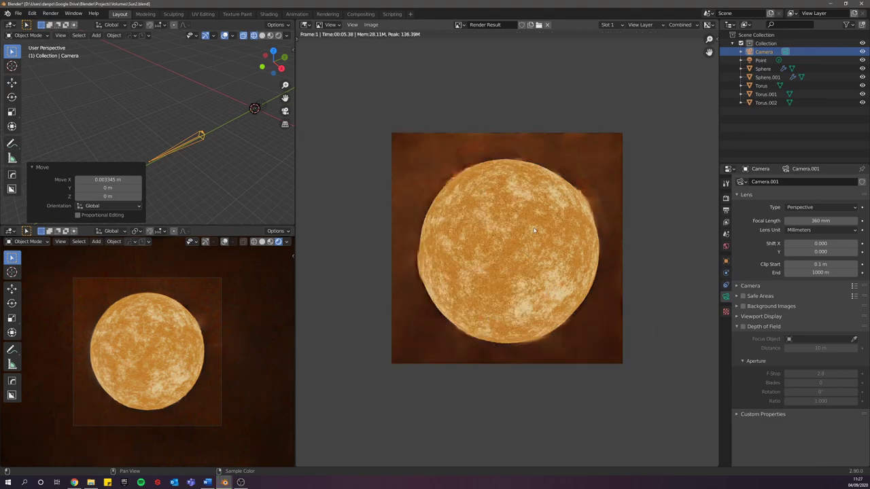
scroll(534, 230, "up", 4)
middle_click_drag(471, 158, 459, 228)
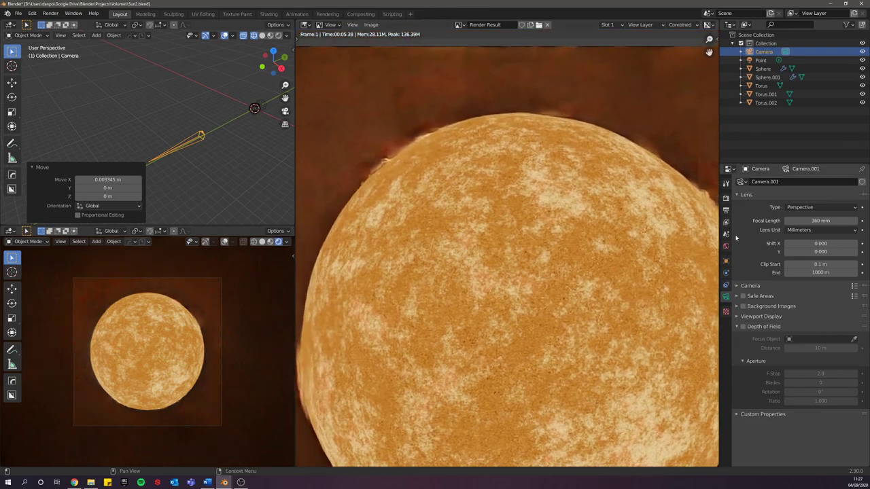
middle_click_drag(710, 236, 526, 156)
middle_click_drag(538, 359, 534, 216)
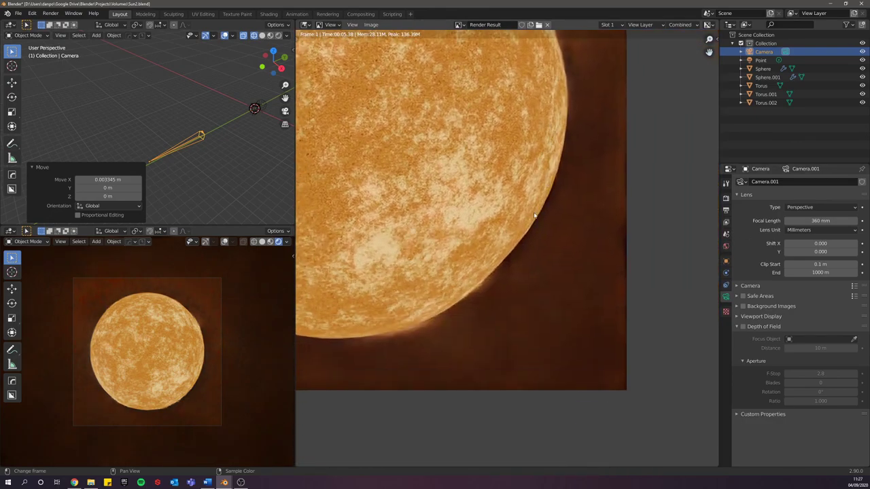
key("Home")
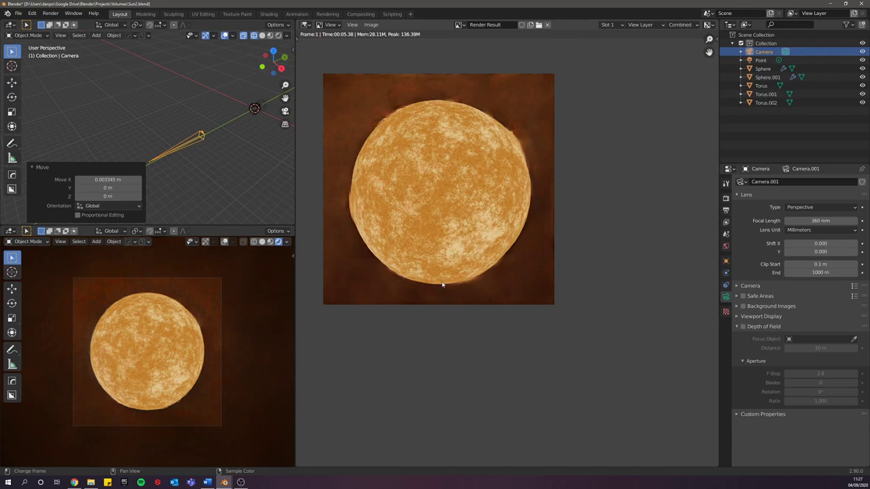
scroll(418, 238, "up", 2)
middle_click_drag(403, 216, 468, 294)
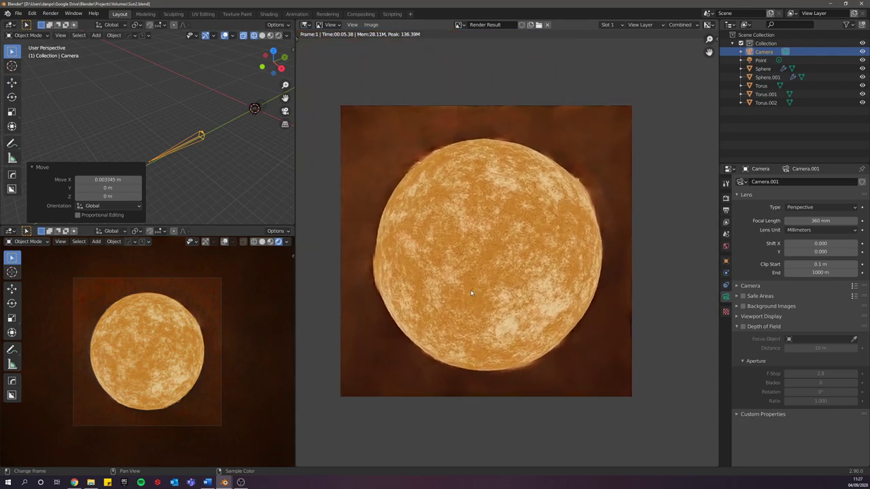
Step: Set the Cycles render samples to 256 and render the image again
left_click(725, 198)
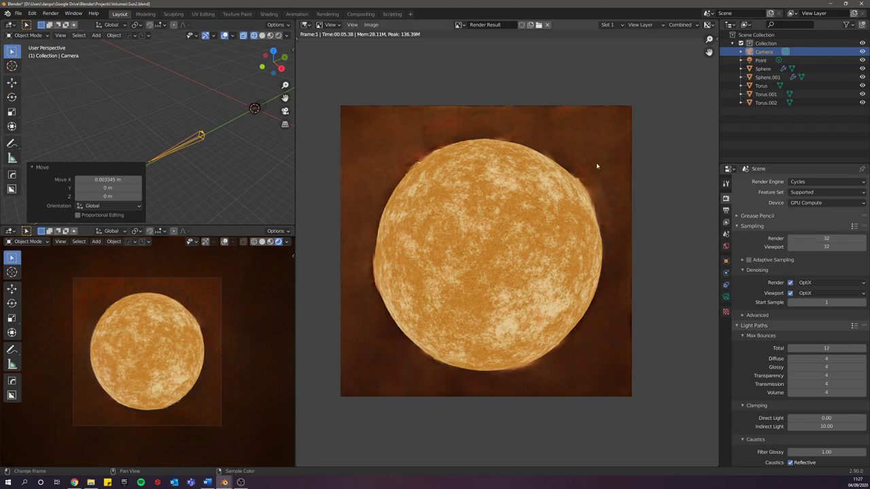
double_click(846, 238)
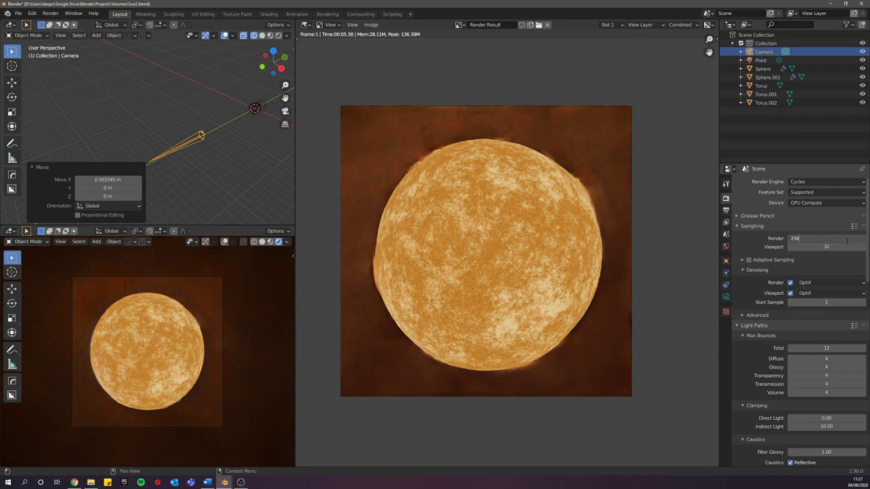
key("Return")
left_click(49, 13)
left_click(72, 25)
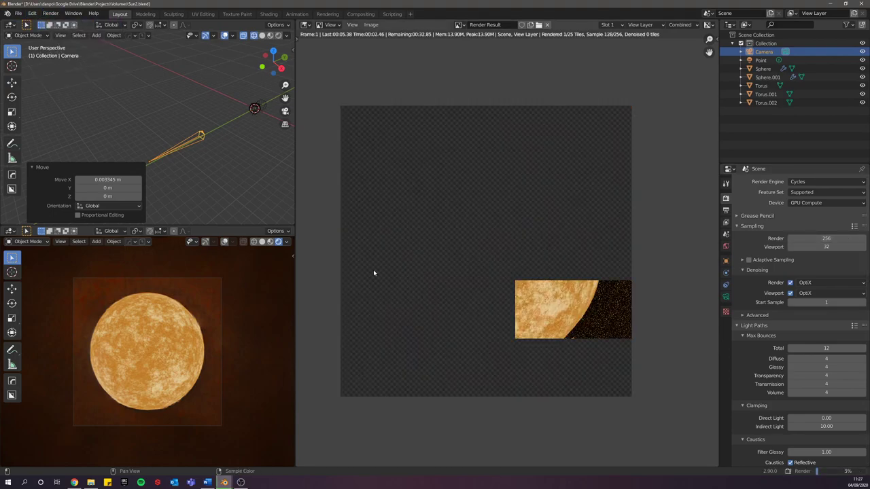
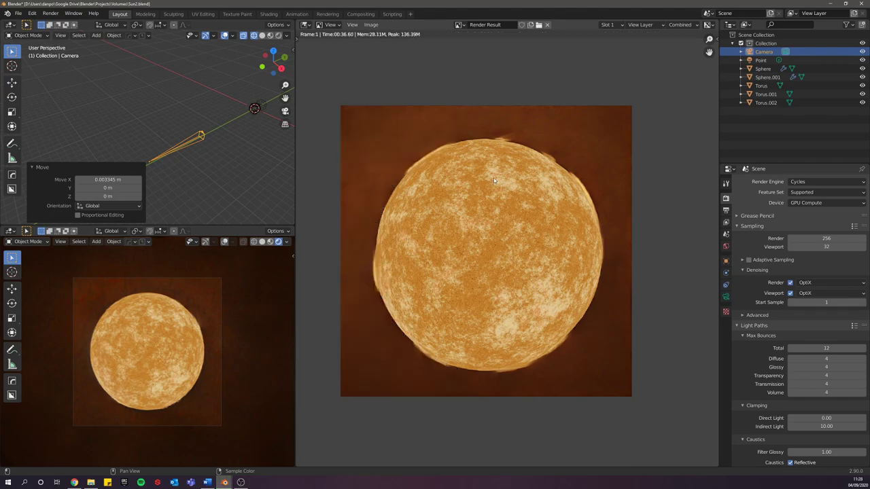
Step: Examine the flares along the sun's rim in the 256-sample render
scroll(479, 222, "up", 3)
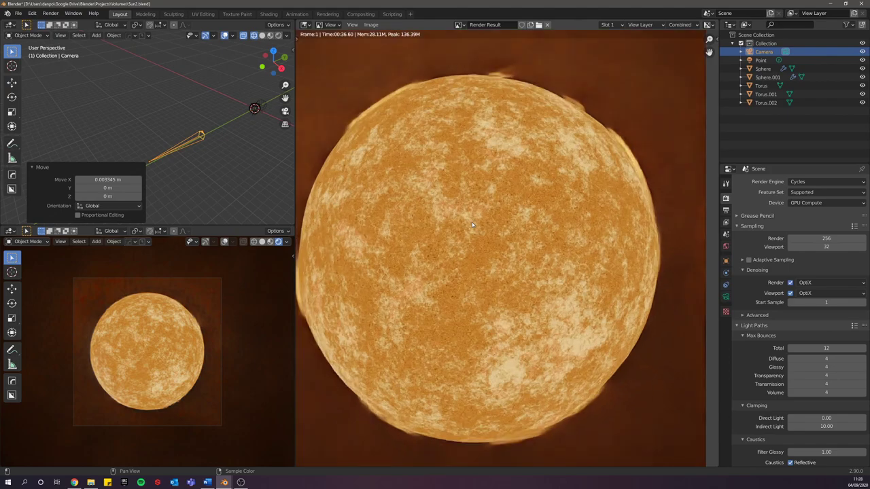
middle_click_drag(380, 252, 480, 177, "shift")
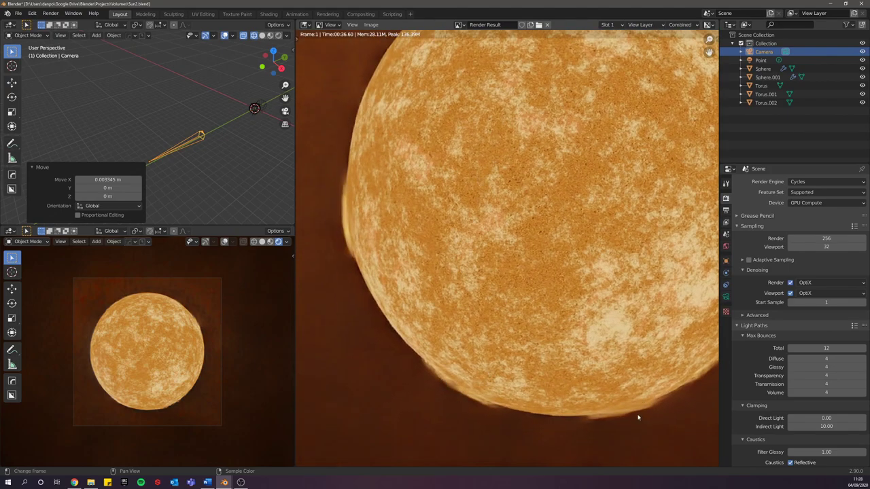
scroll(514, 261, "down", 4)
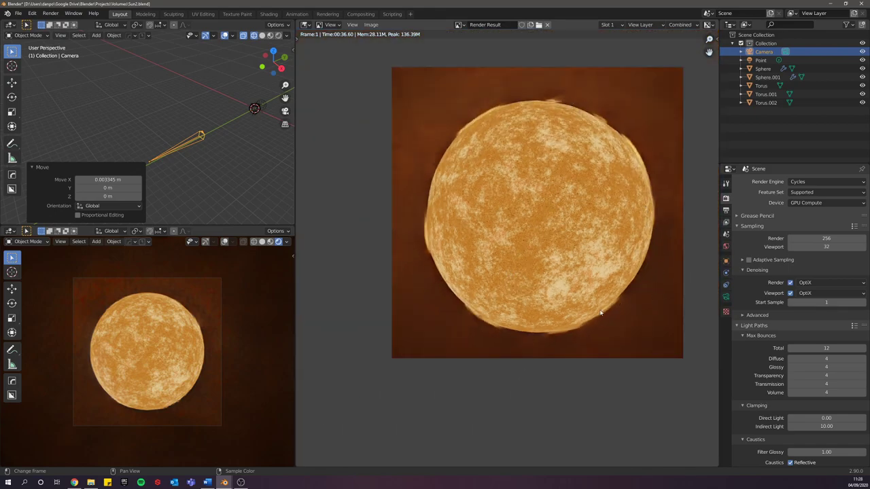
Step: Select the inner sun sphere and bring up its Sun material nodes in the Shader Editor
scroll(153, 176, "up", 3)
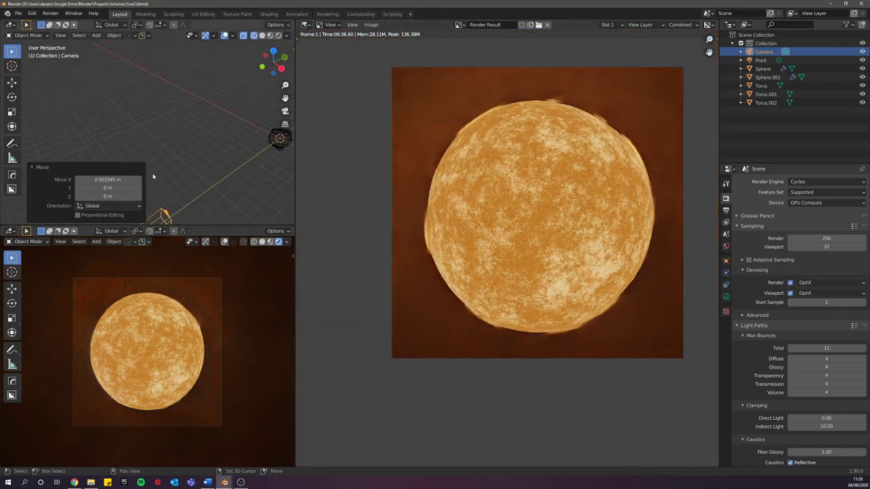
middle_click_drag(254, 154, 198, 181, "shift")
scroll(227, 206, "up", 4)
middle_click_drag(226, 206, 102, 66, "shift")
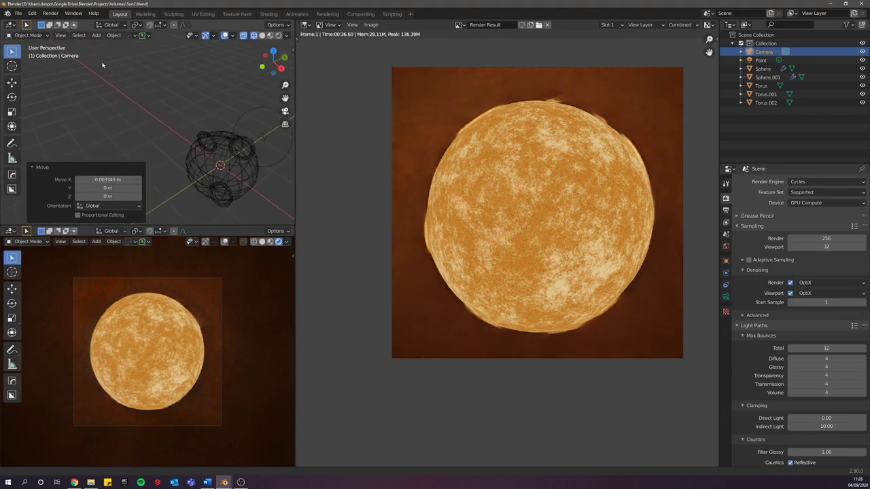
left_click(259, 179)
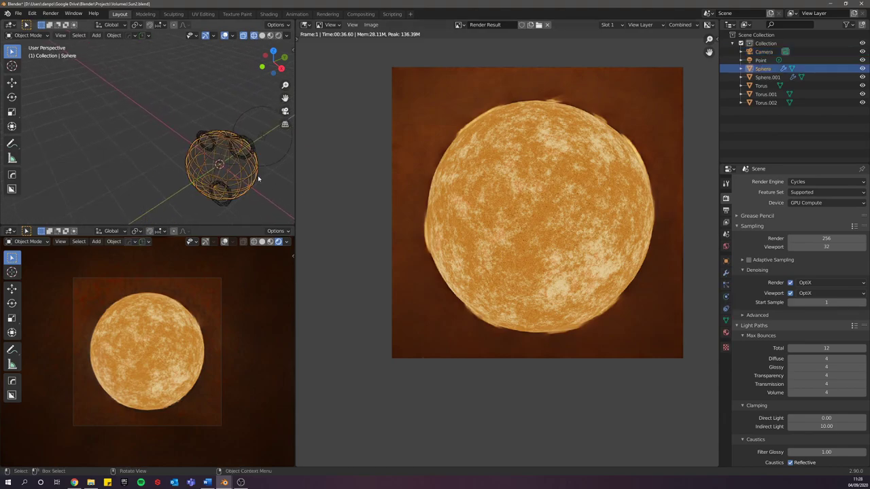
key("shift+F3")
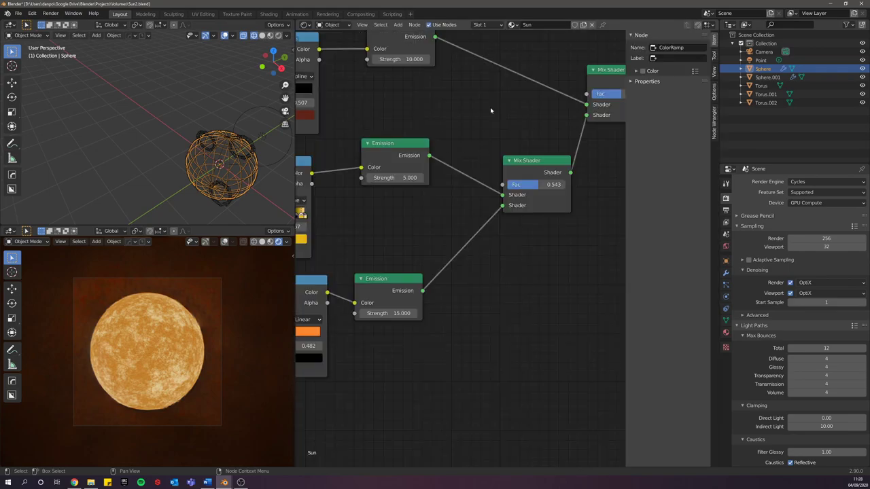
middle_click_drag(491, 111, 419, 169)
Step: Scale the outer volume sphere down to about 0.983 so it sits closer around the sun in the front view
left_click(257, 163)
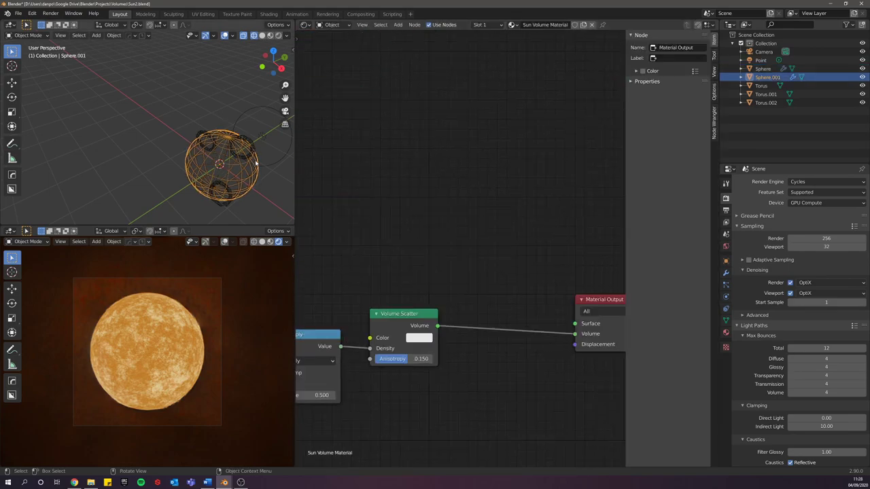
scroll(252, 199, "up", 1)
key("KP_1")
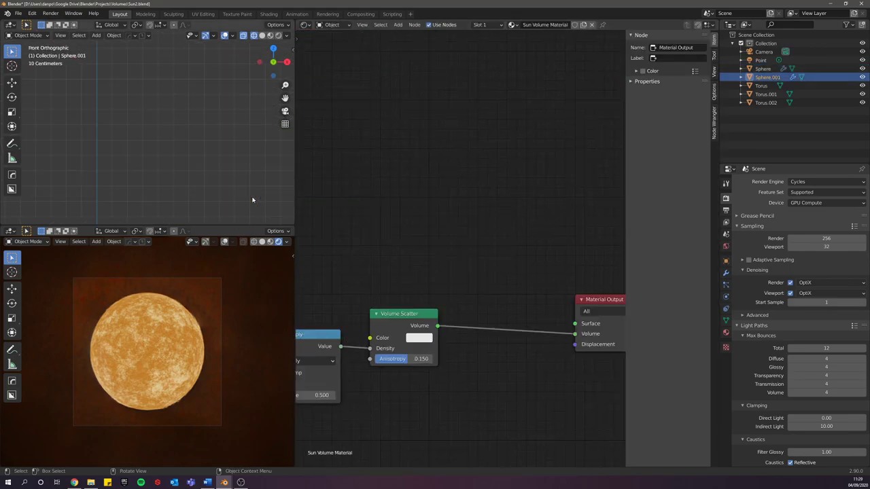
key("KP_Decimal")
scroll(252, 199, "up", 1)
middle_click_drag(228, 170, 146, 168, "shift")
scroll(146, 169, "up", 4)
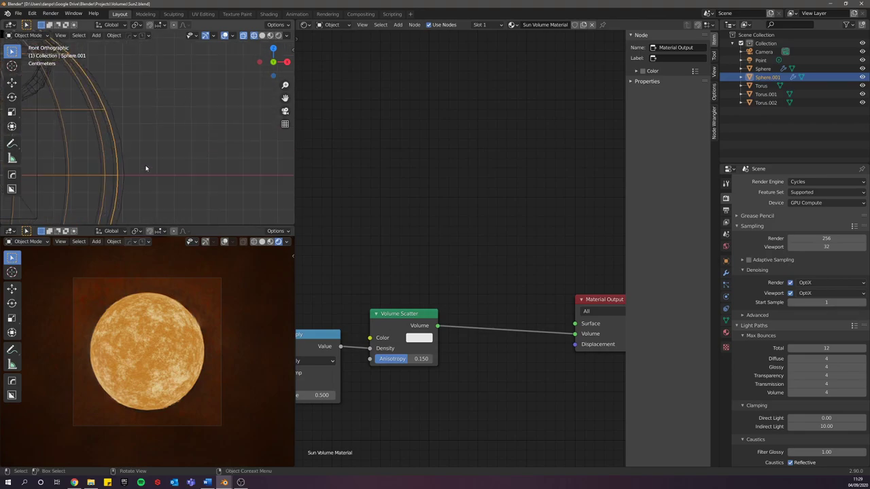
key("s")
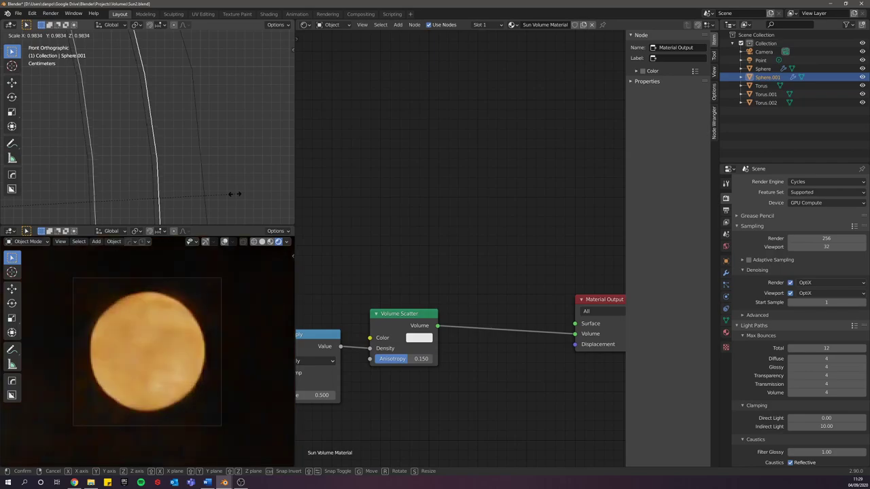
left_click(234, 194)
scroll(206, 197, "down", 6)
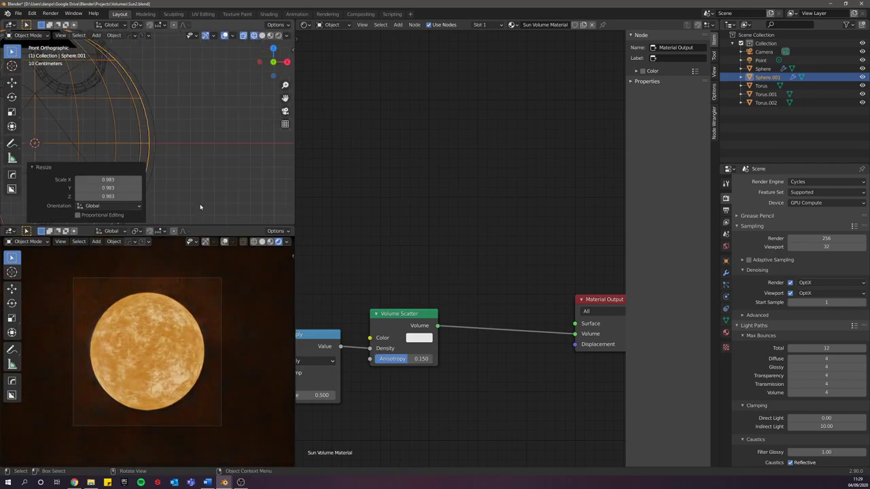
Step: Move the lower-right flare torus slightly outward and shift the upper-right one outward by about 0.13 m in X
left_click(178, 152)
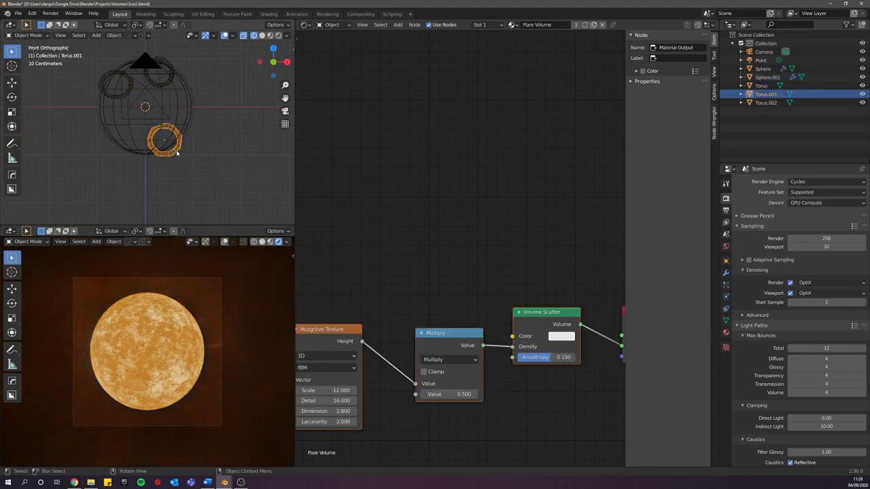
key("g")
left_click(179, 155)
key("shift+d")
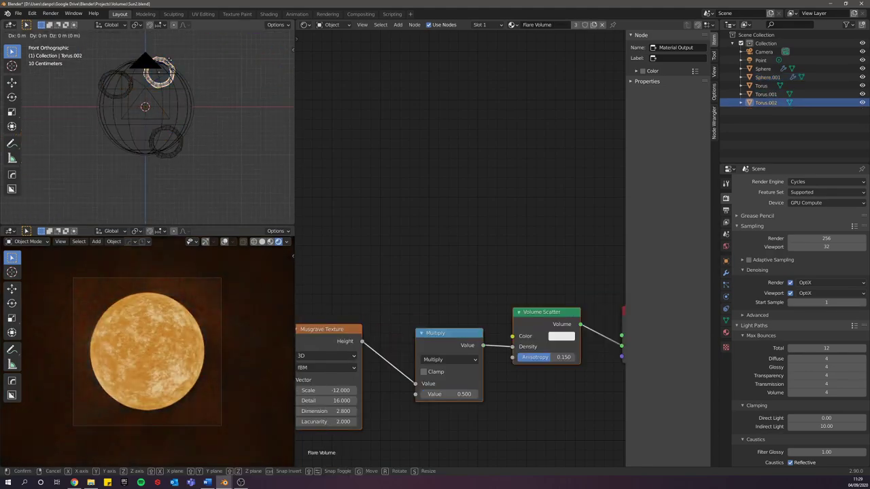
left_click(174, 60)
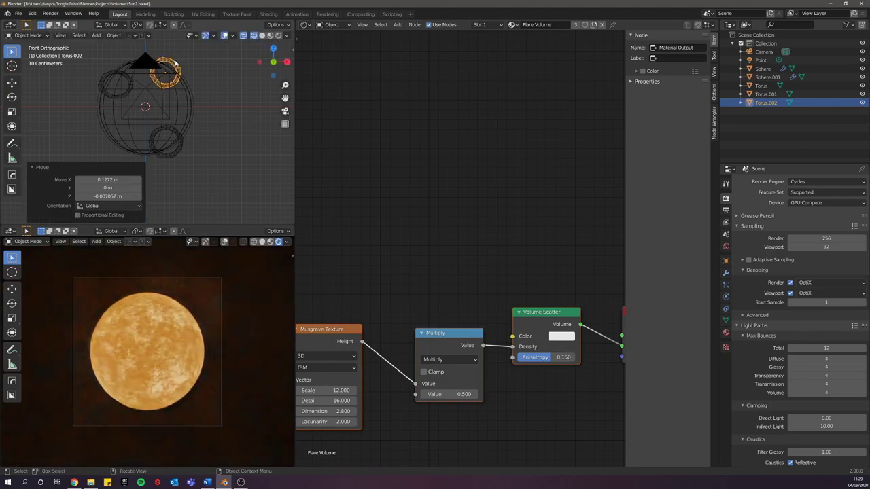
Step: Move the upper-left flare torus outward and down, by about 0.11 m along both X and Z
left_click(102, 83)
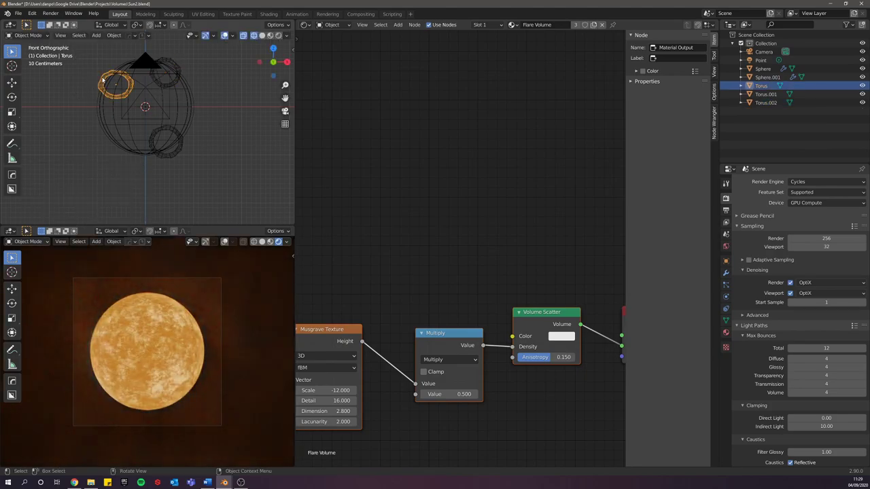
key("g")
left_click(100, 79)
key("g")
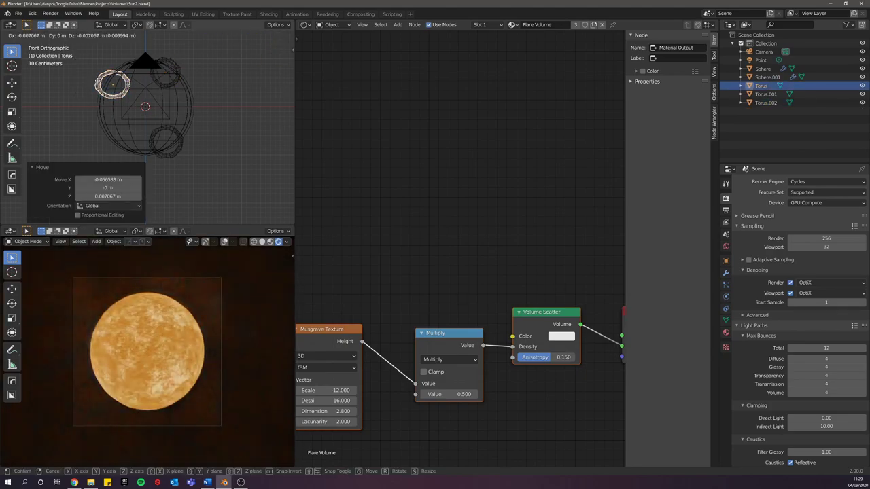
left_click(97, 85)
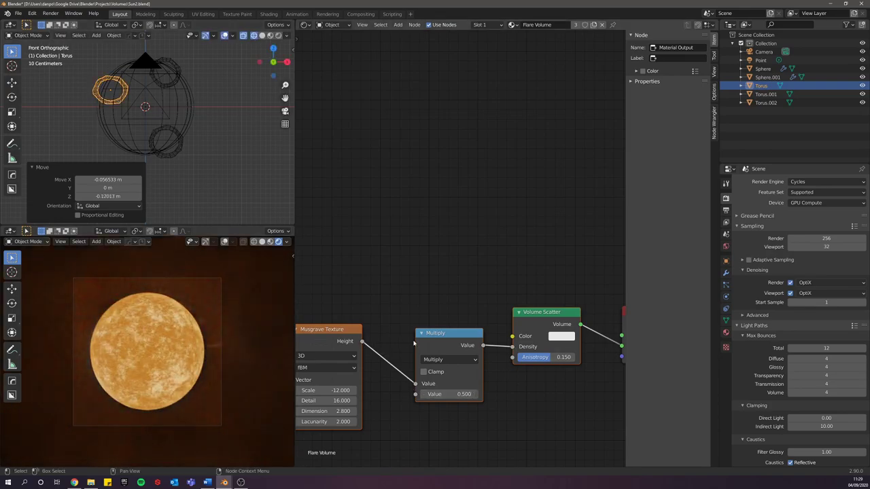
Step: Try linking the Musgrave Height straight into the flare's Volume Scatter Density, and unlink the Density input
left_click_drag(362, 341, 512, 346)
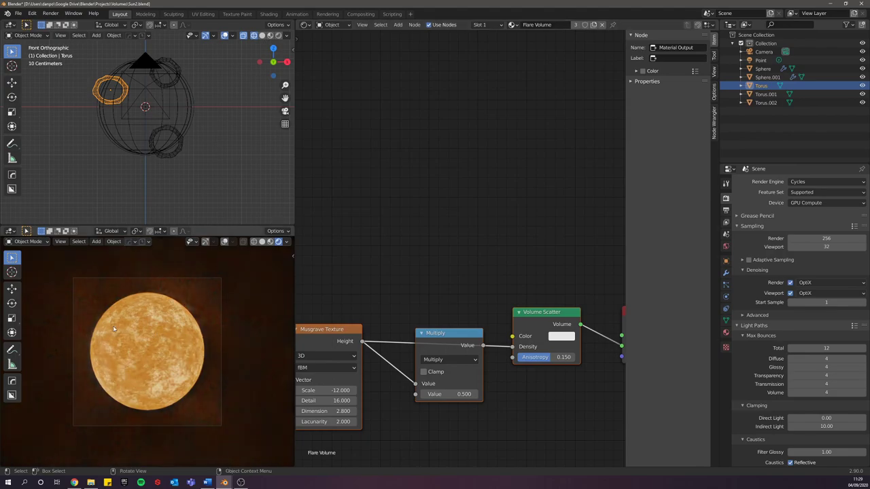
scroll(114, 329, "up", 3)
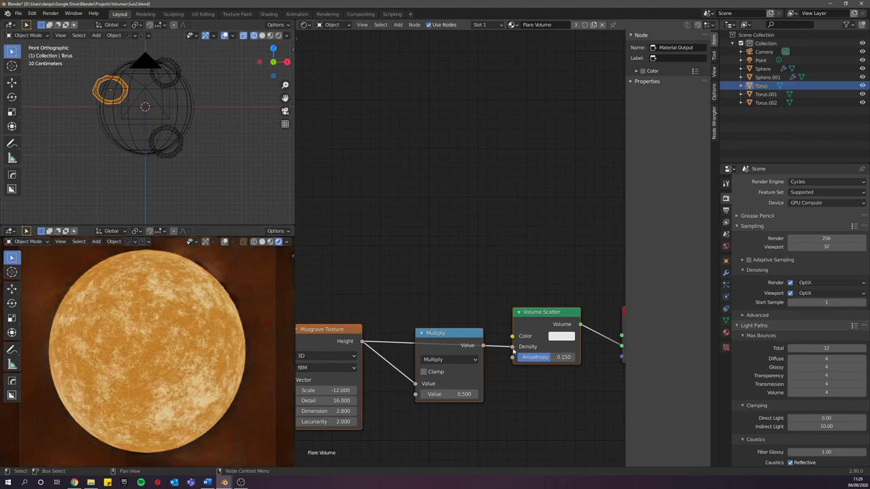
left_click_drag(513, 349, 482, 346)
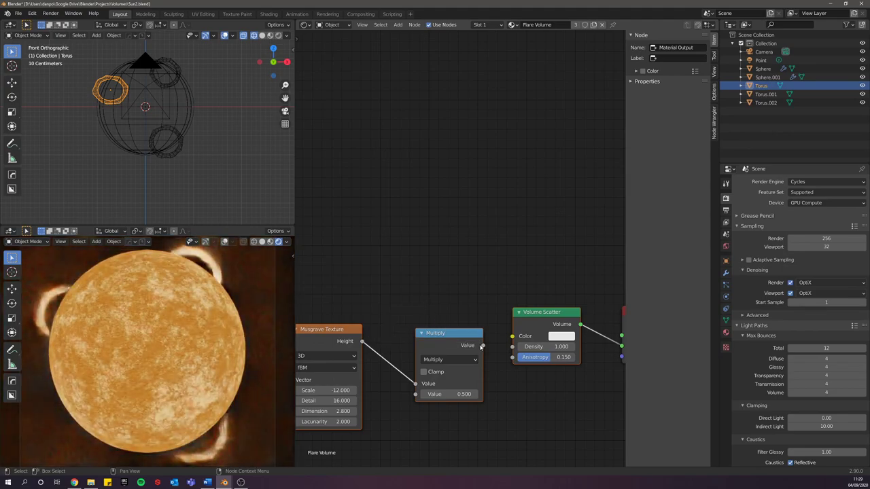
scroll(388, 300, "down", 1)
scroll(392, 298, "down", 1)
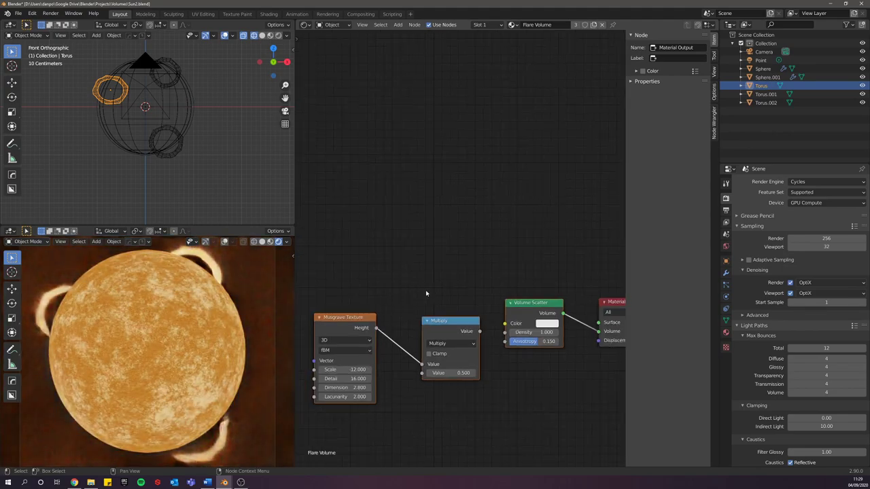
Step: Try different unlinked Density values on the flare's Volume Scatter, ending at 0.8
middle_click_drag(457, 287, 392, 283)
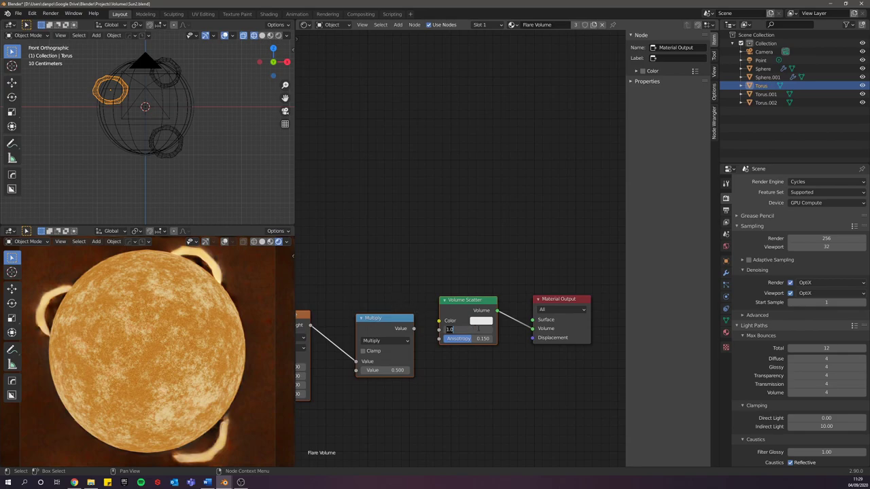
type("20")
key("Return")
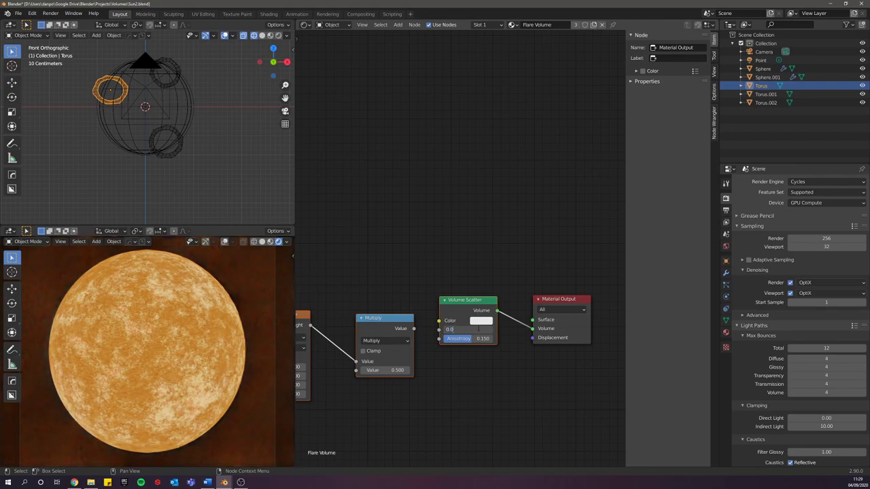
type("5")
key("BackSpace")
key("BackSpace")
key("BackSpace")
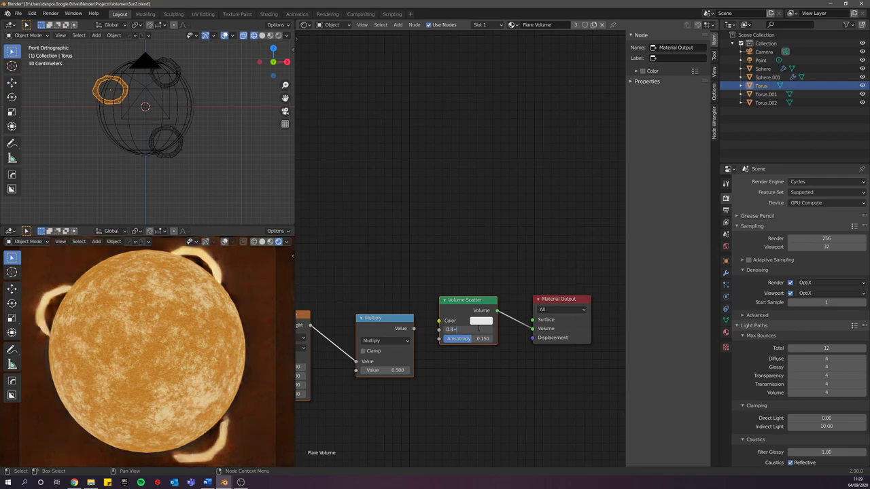
type(".8")
key("Return")
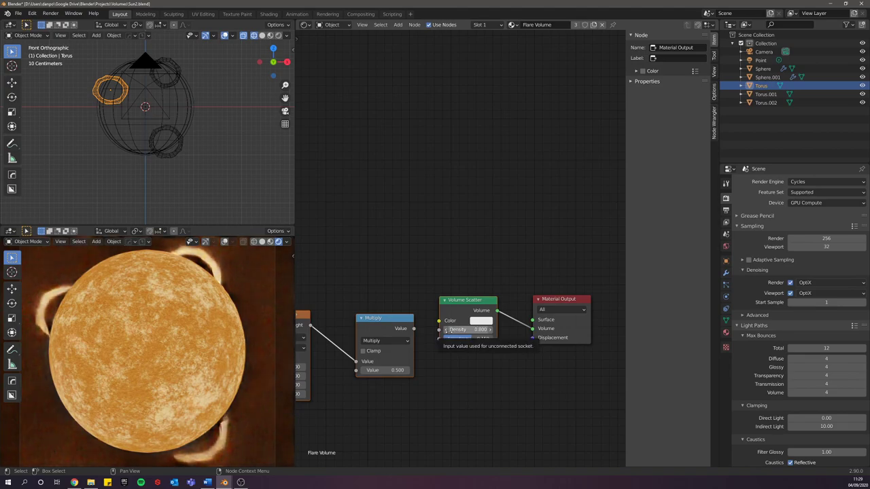
Step: Link the Multiply output to the Volume Scatter Density and set the multiplier to 1.900
middle_click_drag(390, 291, 431, 268)
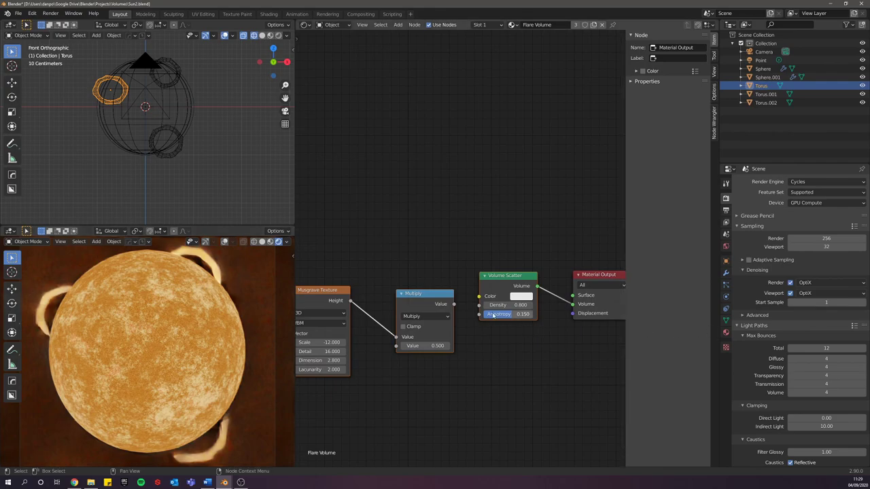
left_click_drag(454, 304, 477, 298)
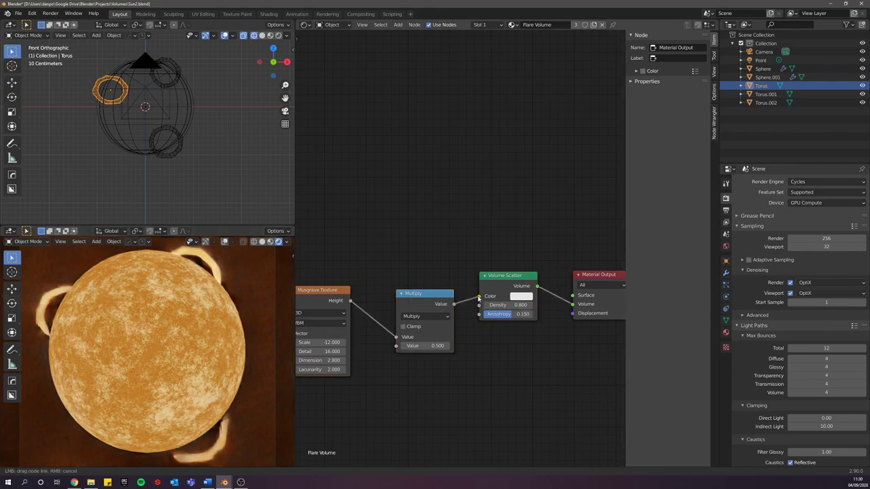
left_click_drag(479, 305, 479, 305)
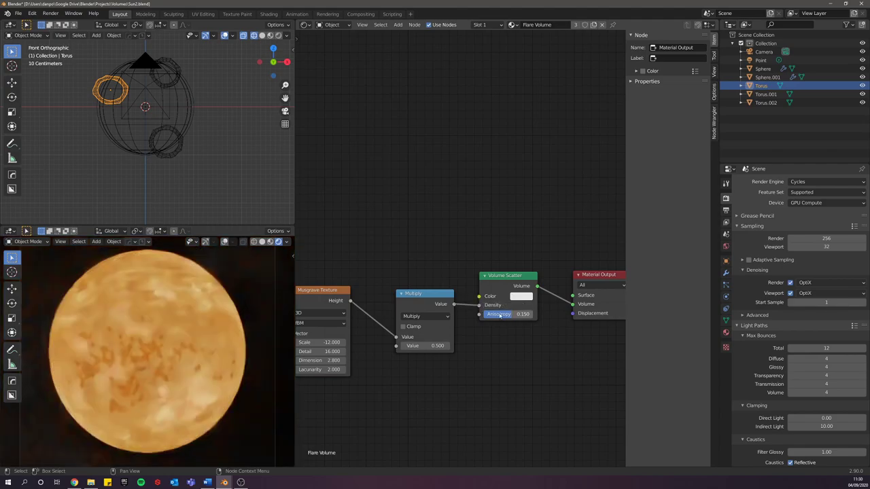
left_click_drag(432, 346, 481, 346)
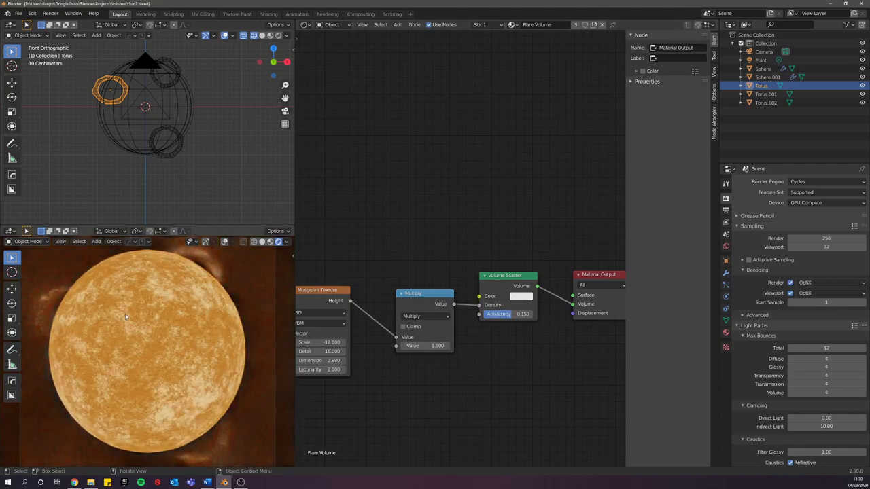
Step: Inspect the left flare up close in the rendered viewport and set the flare density's Multiply value to 1.500
scroll(163, 347, "up", 2)
middle_click_drag(86, 304, 164, 313, "shift")
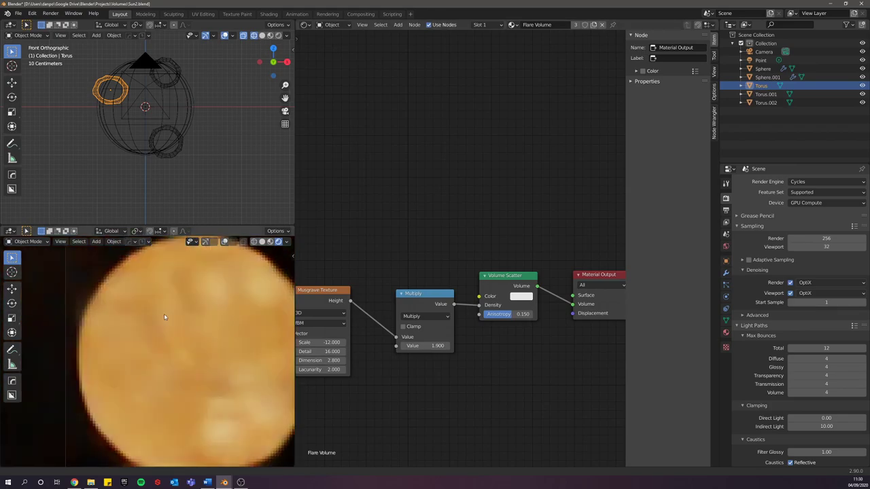
scroll(125, 313, "up", 1)
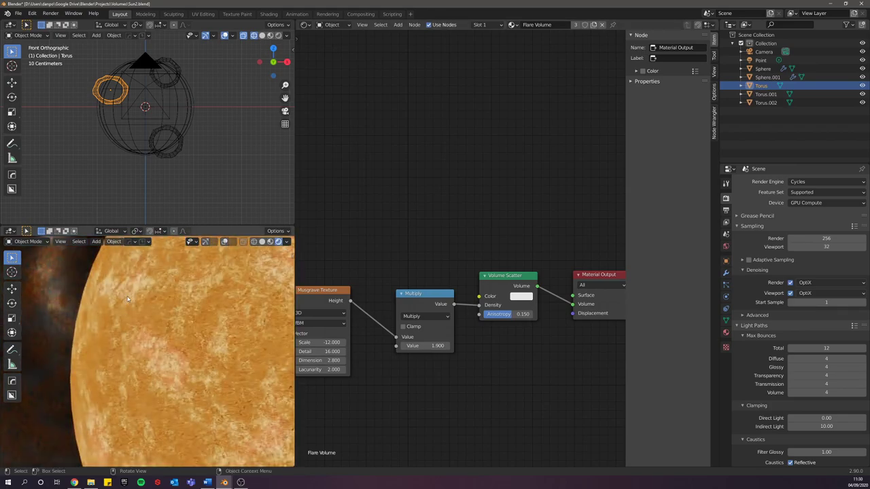
scroll(171, 330, "up", 2)
middle_click_drag(170, 331, 185, 348, "shift")
scroll(186, 349, "up", 2)
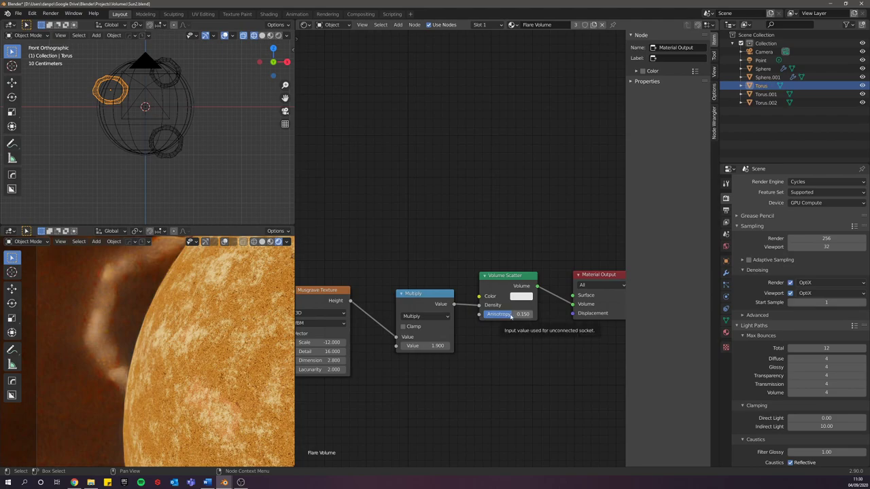
mouse_move(431, 345)
left_mouse_down()
mouse_move(401, 346)
mouse_move(420, 346)
left_mouse_up()
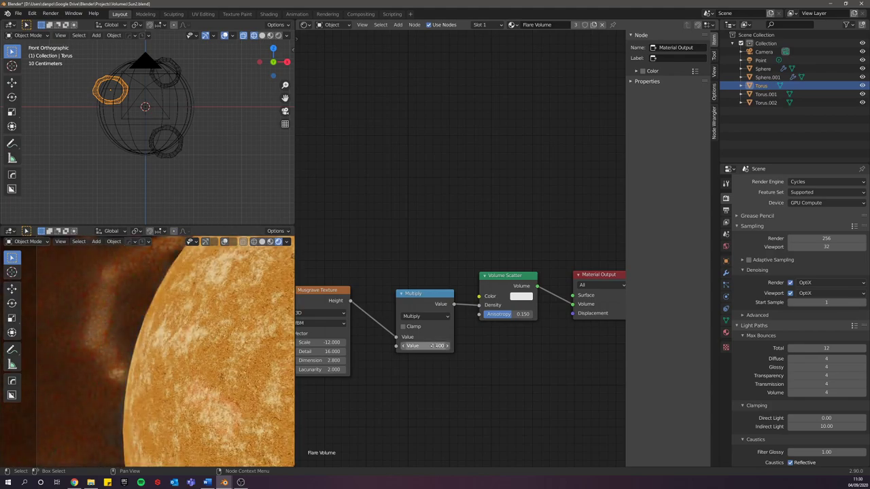
scroll(229, 345, "down", 5)
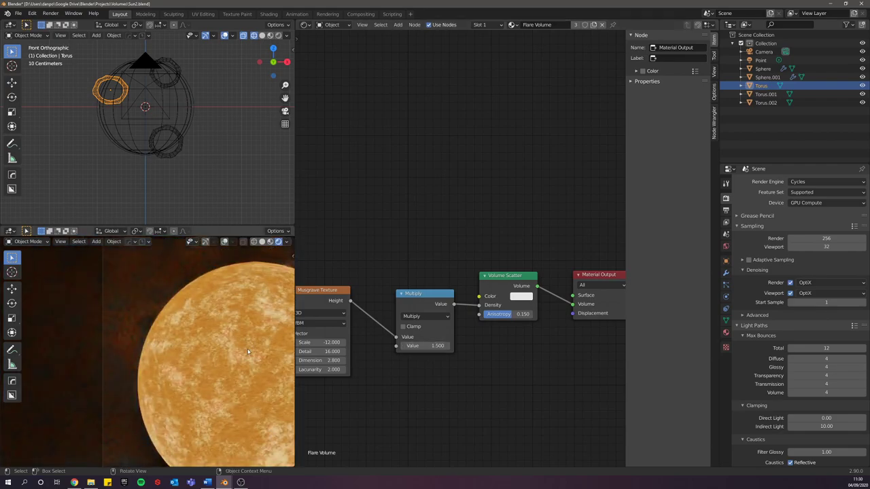
scroll(229, 344, "down", 4)
middle_click_drag(230, 345, 198, 318, "shift")
scroll(198, 318, "up", 3)
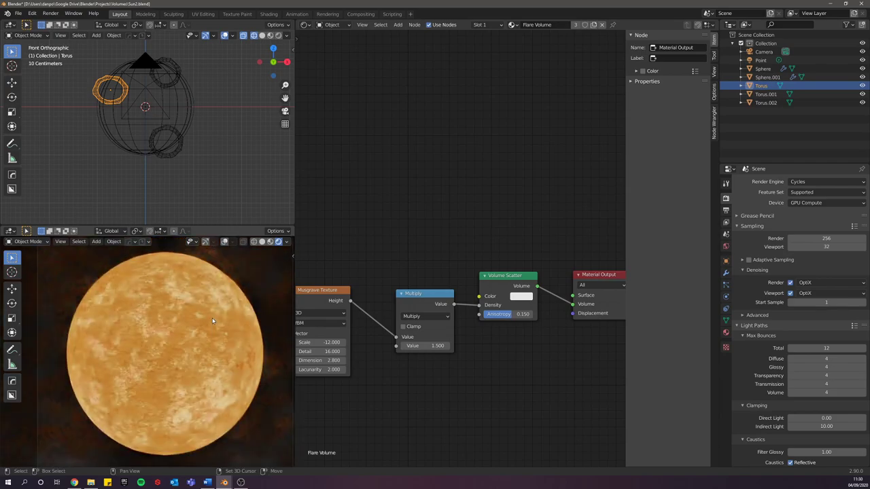
scroll(212, 321, "down", 1)
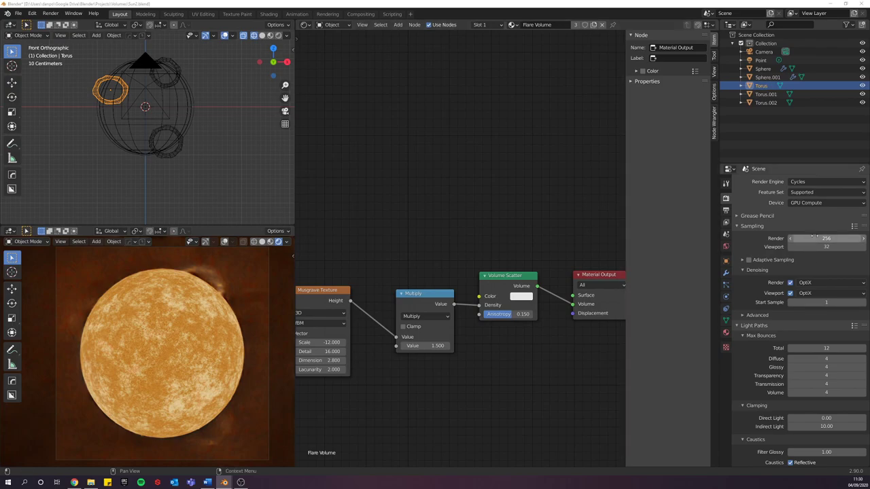
Step: Set the Cycles render samples to 512 and render the image
left_click(813, 238)
type("512")
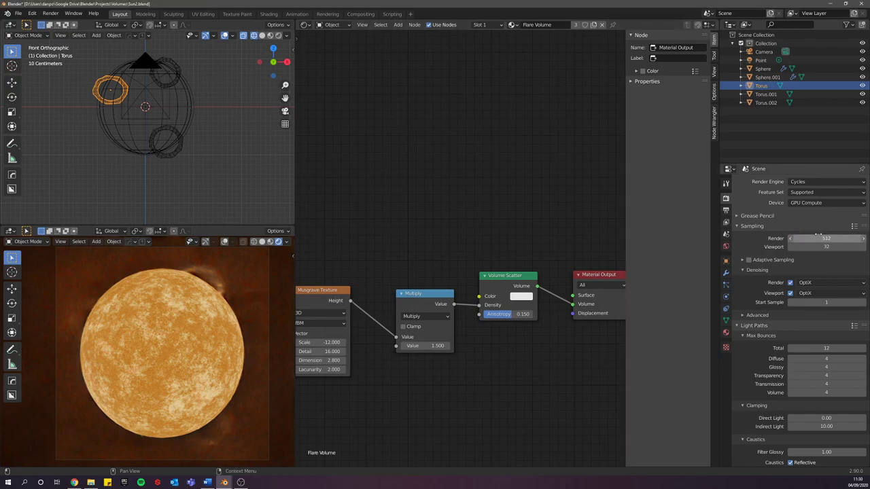
key("Return")
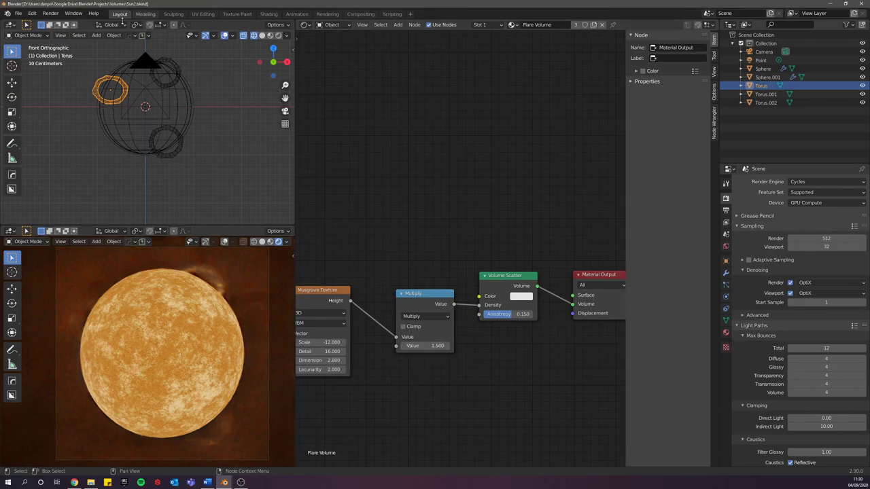
left_click(50, 13)
left_click(54, 22)
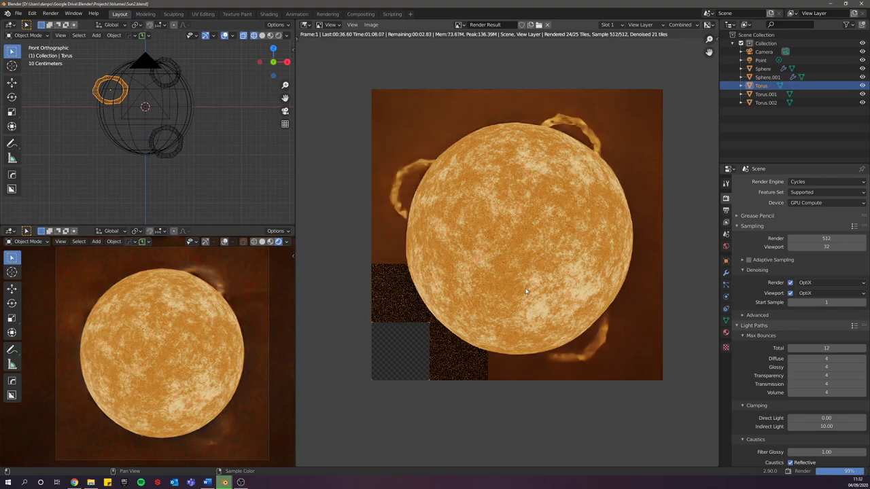
Step: Examine the flares and surface detail of the 512-sample sun render up close
scroll(498, 211, "up", 2)
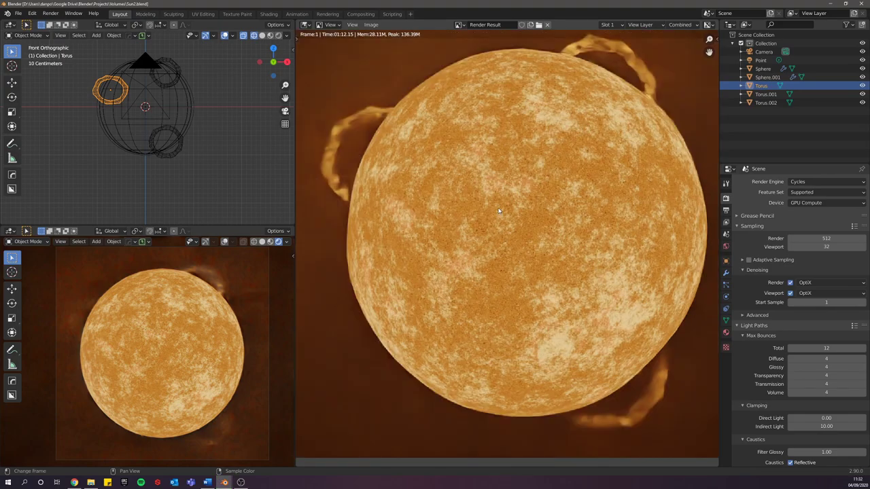
middle_click_drag(621, 146, 597, 208)
scroll(564, 195, "down", 1)
scroll(600, 170, "up", 3)
middle_click_drag(607, 156, 514, 252)
scroll(494, 260, "down", 5)
scroll(514, 252, "up", 5)
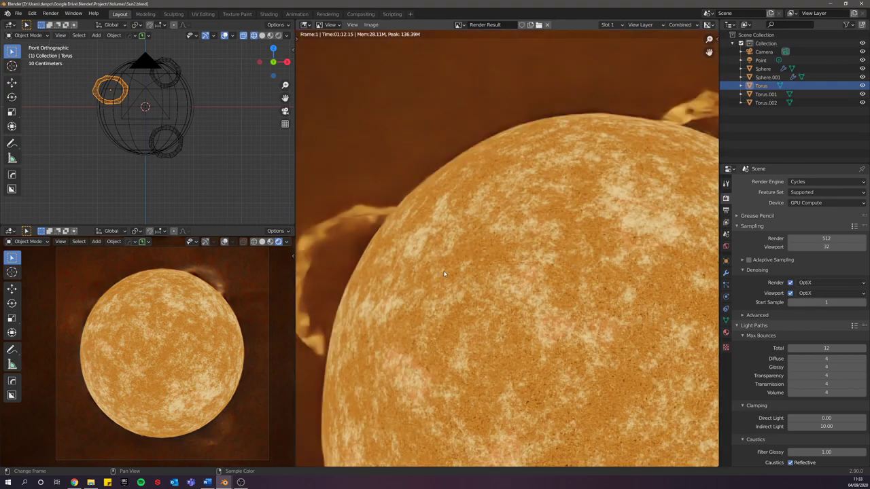
Step: Examine the left flare up close, and the entire rendered sun in full view
middle_click_drag(400, 285, 469, 191)
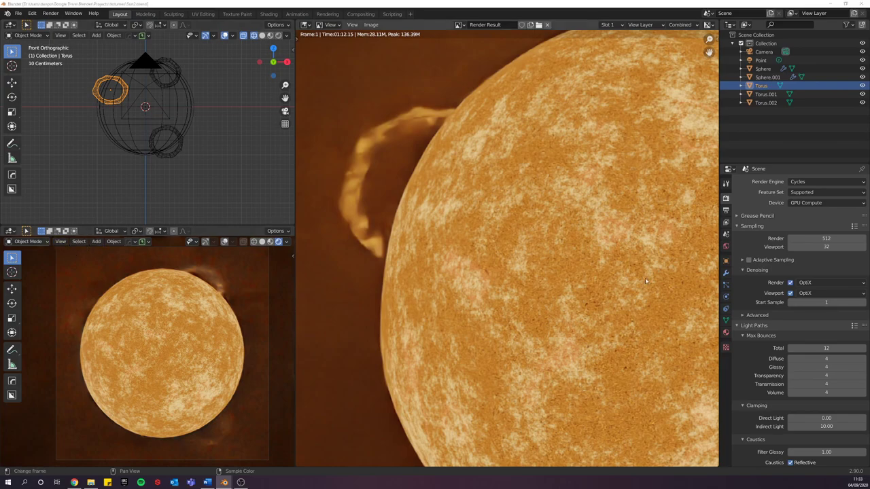
scroll(504, 218, "down", 6)
scroll(483, 245, "up", 3)
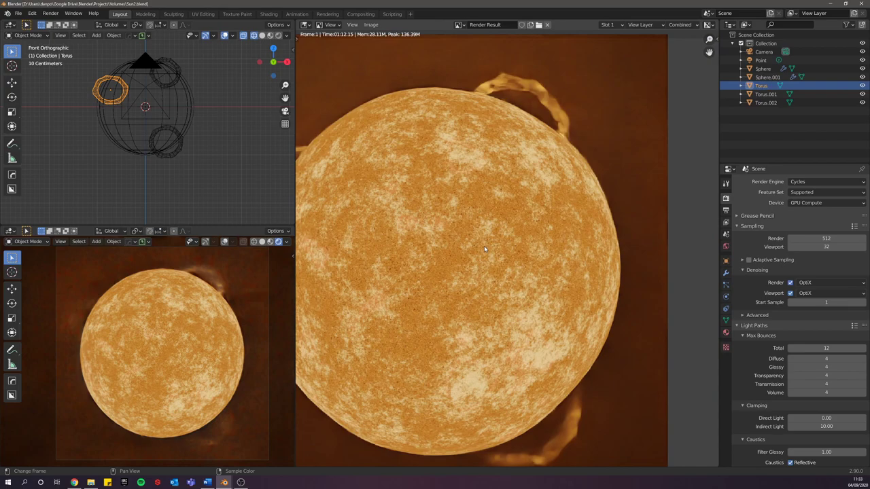
scroll(600, 248, "down", 2)
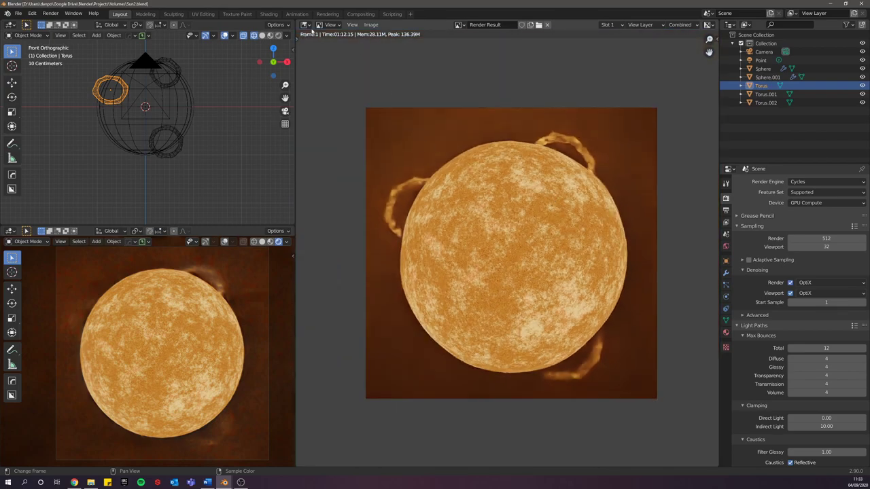
Step: Enable compositing nodes in the Compositing workspace and space the Render Layers and Composite nodes widely apart
left_click(360, 15)
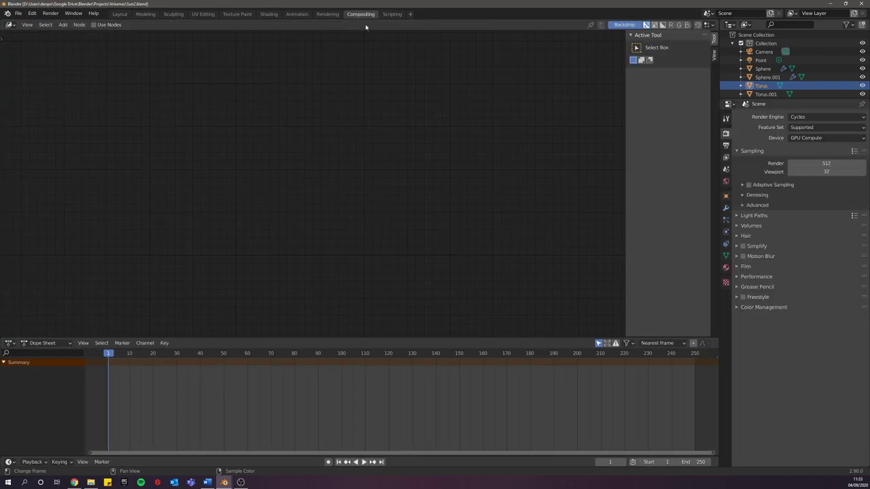
left_click(100, 25)
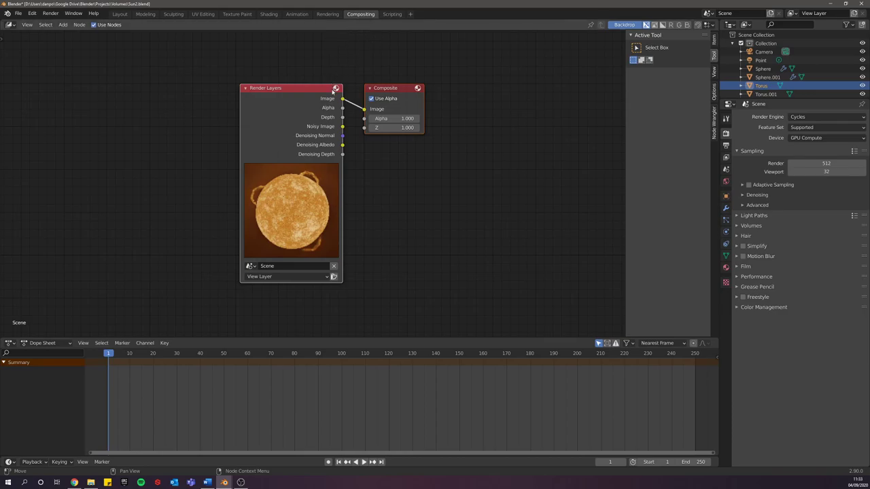
left_click_drag(283, 86, 115, 86)
left_click_drag(394, 89, 426, 90)
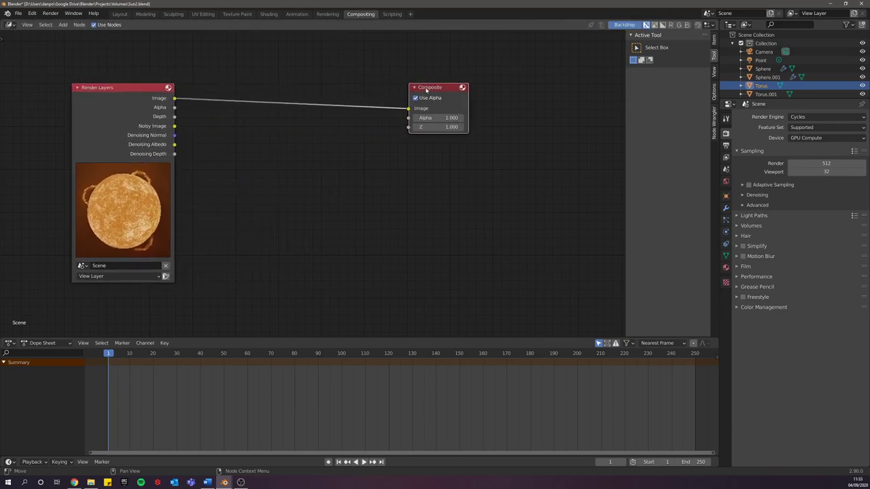
Step: Connect a Viewer node to the Render Layers image and scale the backdrop down so the whole sun render fits
left_click(104, 93)
left_click(104, 90, "ctrl+shift")
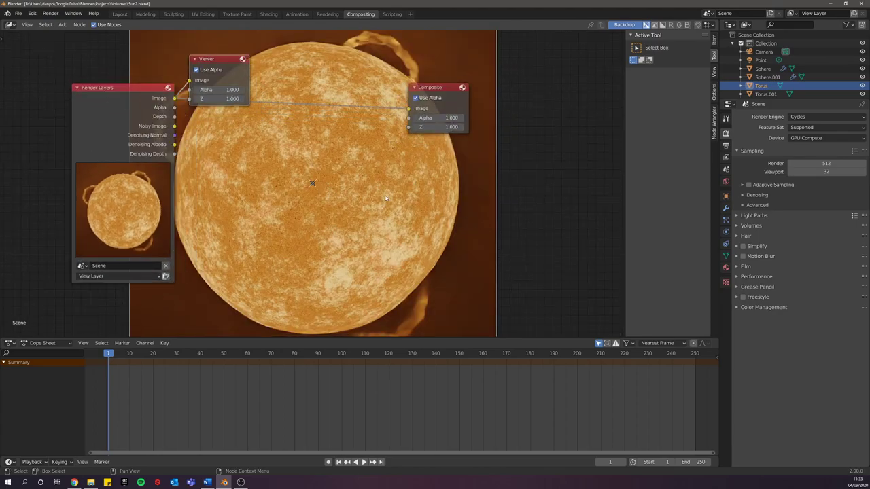
key("v")
key("v")
key("v")
key("space")
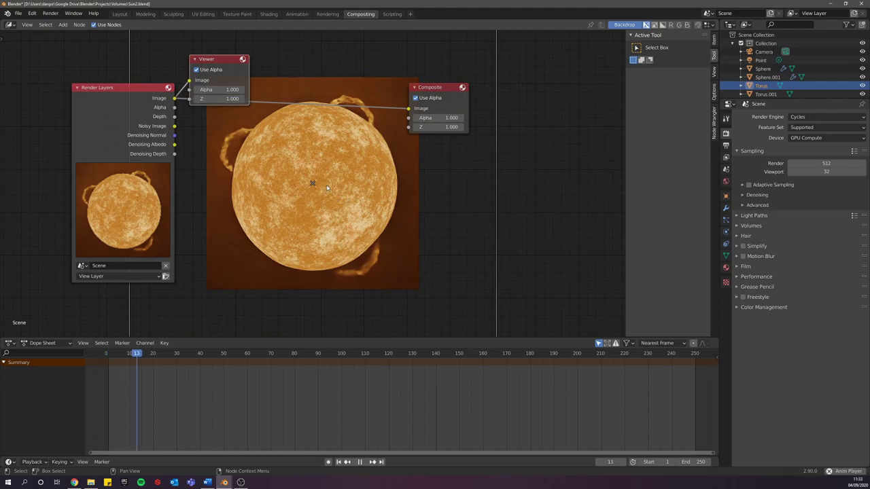
key("Escape")
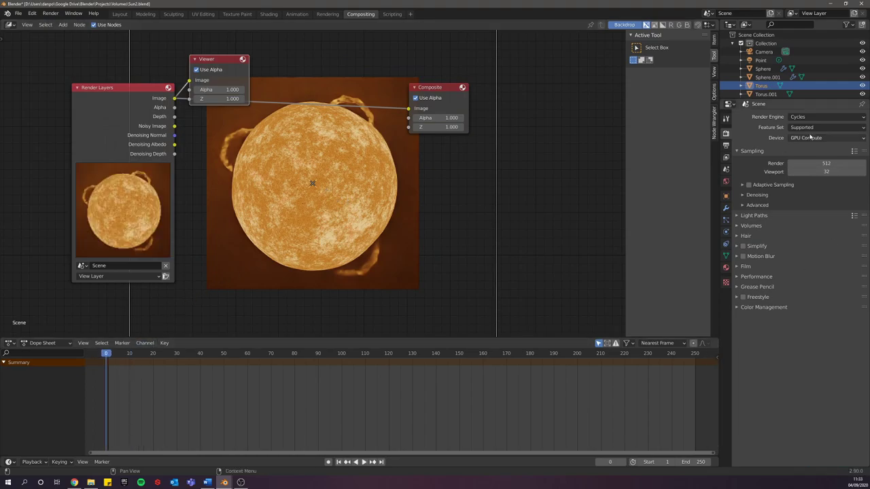
key("alt+v")
key("alt+v")
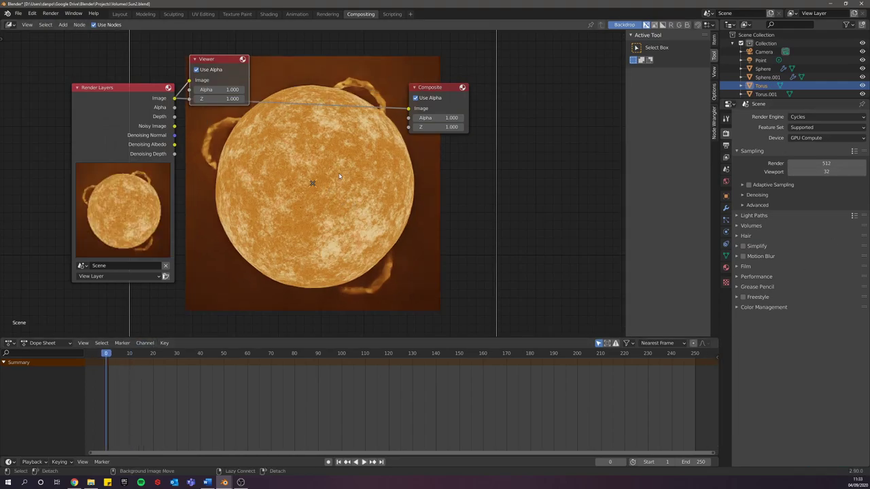
key("v")
Step: Move the Viewer node below the Composite node and add a Denoise node between Render Layers and the outputs
left_click_drag(229, 62, 514, 158)
left_click(341, 229)
key("shift+a")
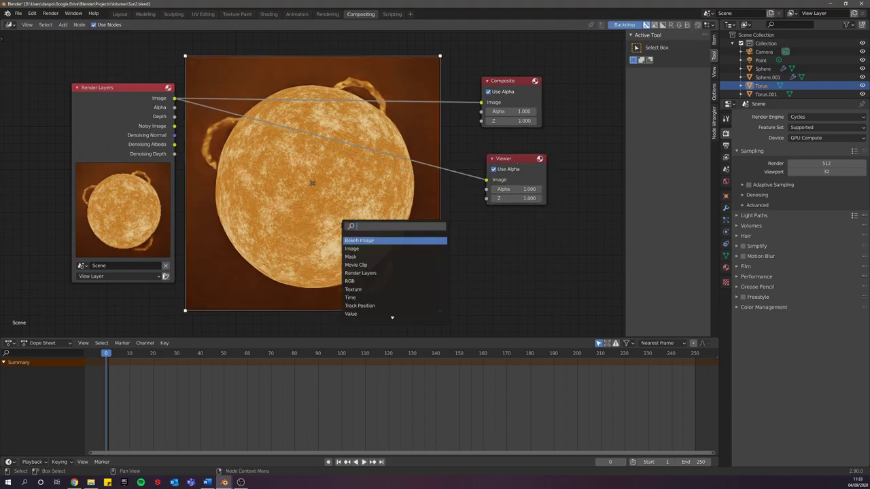
left_click(341, 229)
type("de")
left_click(356, 257)
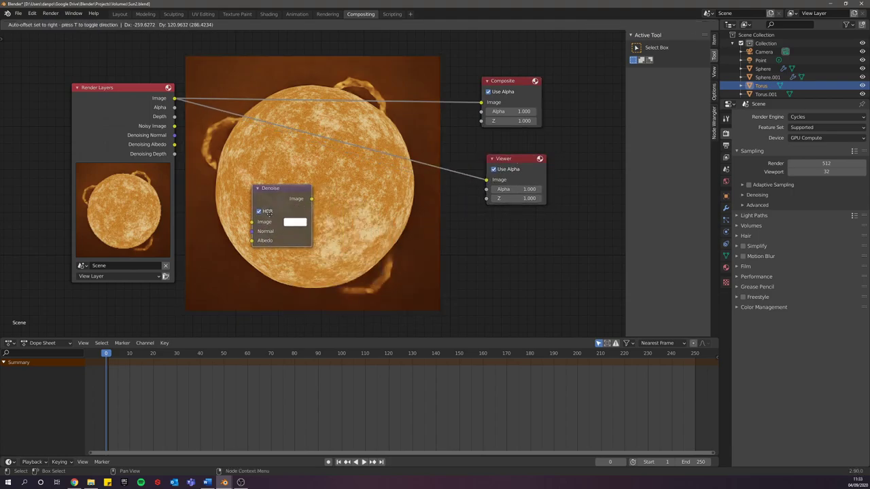
left_click(267, 215)
Step: Link Noisy Image, Denoising Normal and Denoising Albedo into the Denoise node, and its Image output to Composite and Viewer
left_click_drag(175, 126, 250, 230)
left_click_drag(175, 145, 251, 241)
left_click_drag(311, 198, 481, 102)
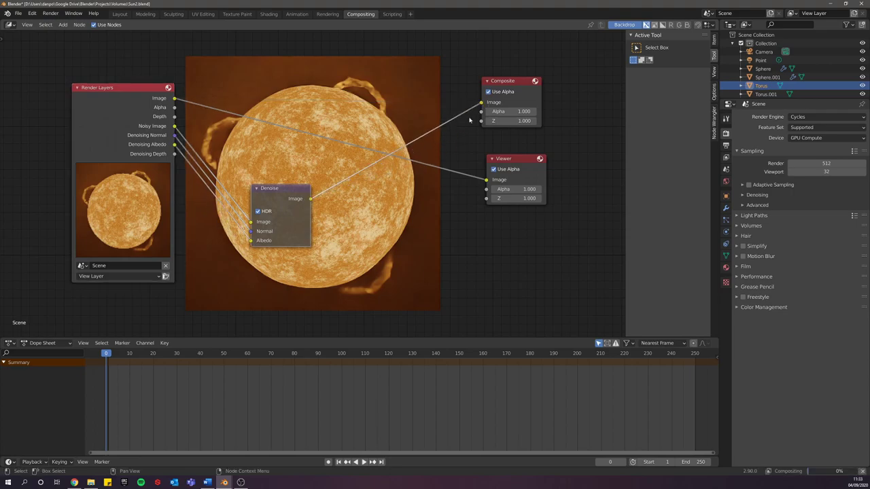
left_click_drag(311, 198, 491, 181)
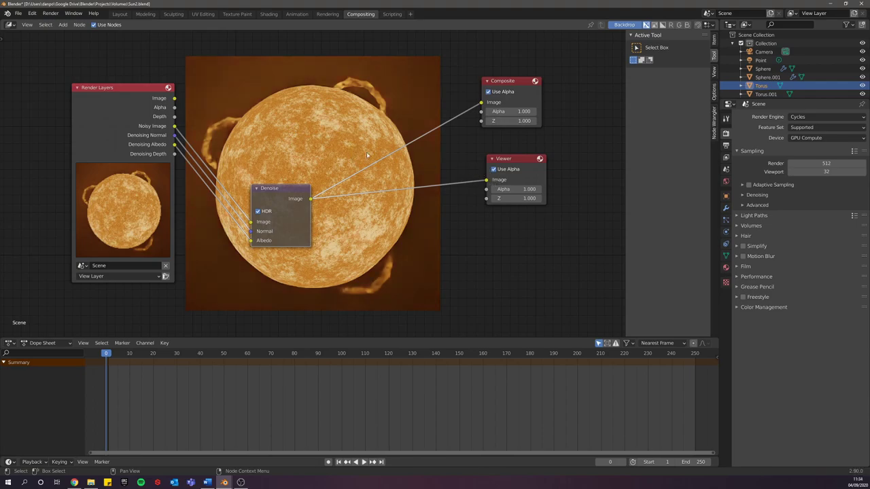
scroll(347, 126, "up", 1)
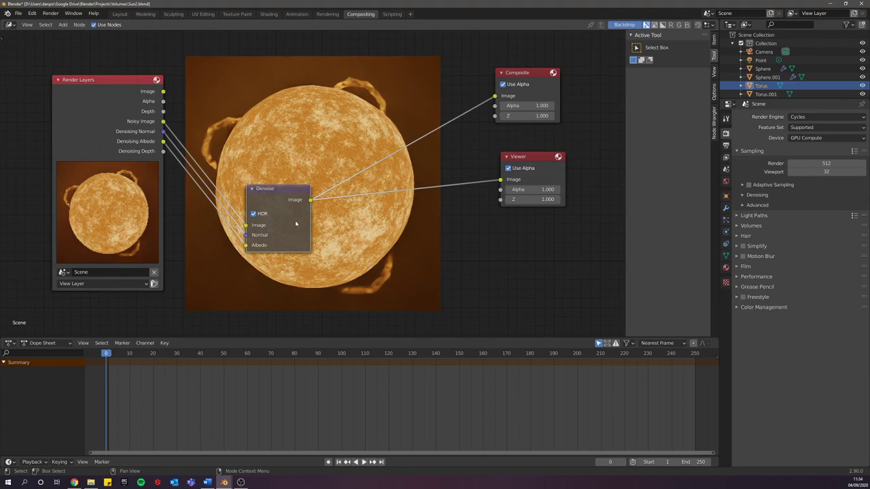
left_click_drag(293, 188, 270, 182)
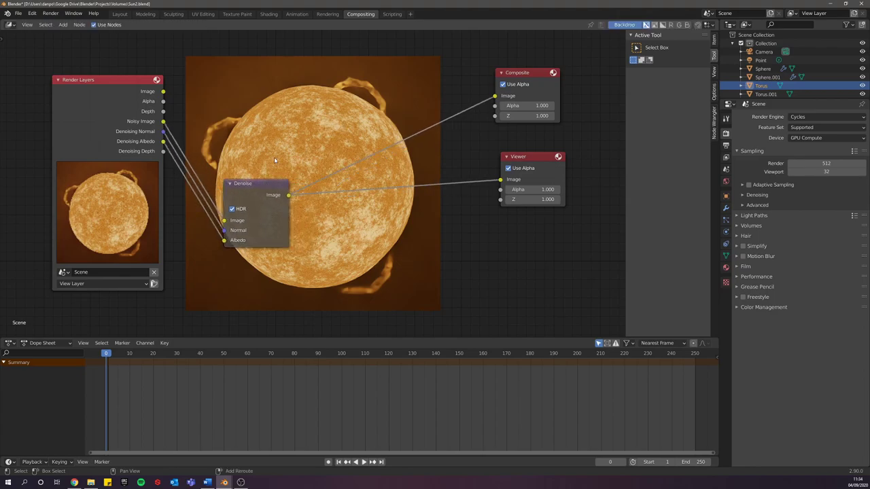
Step: Insert a Glare node between Denoise and Composite, and link its Image output to the Viewer node as well
key("shift+a")
type("glare")
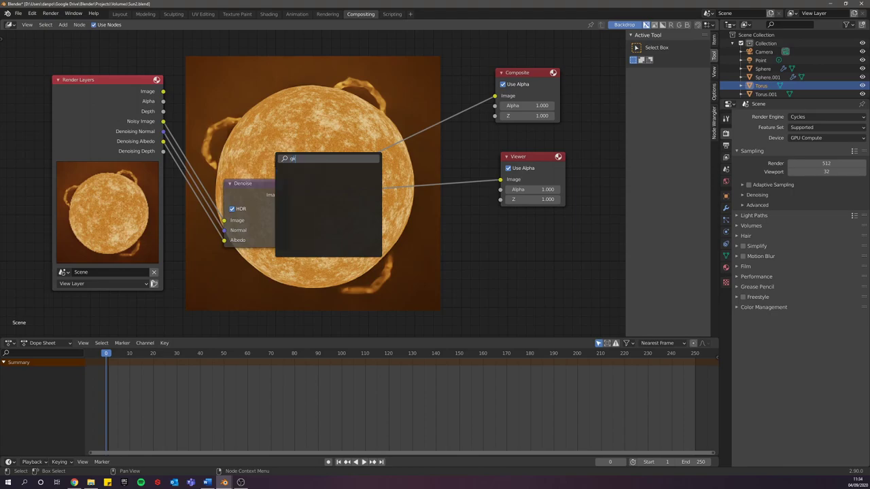
key("Return")
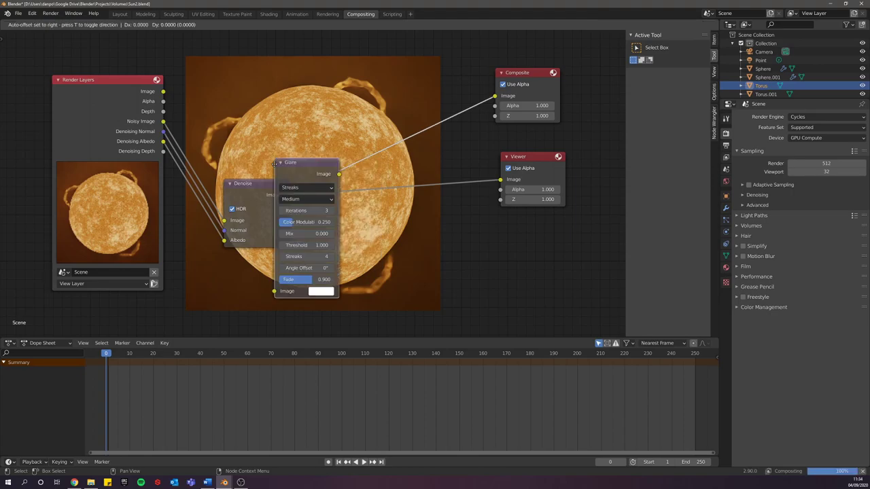
left_click(332, 150)
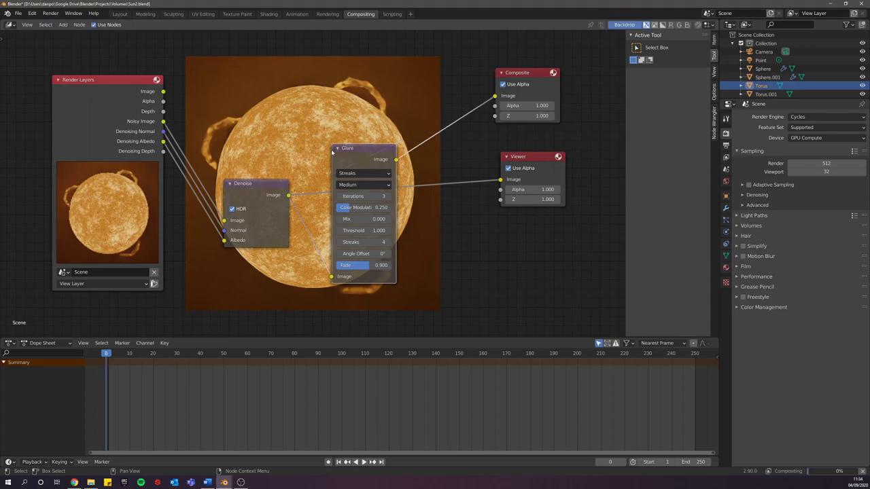
left_click_drag(396, 159, 501, 180)
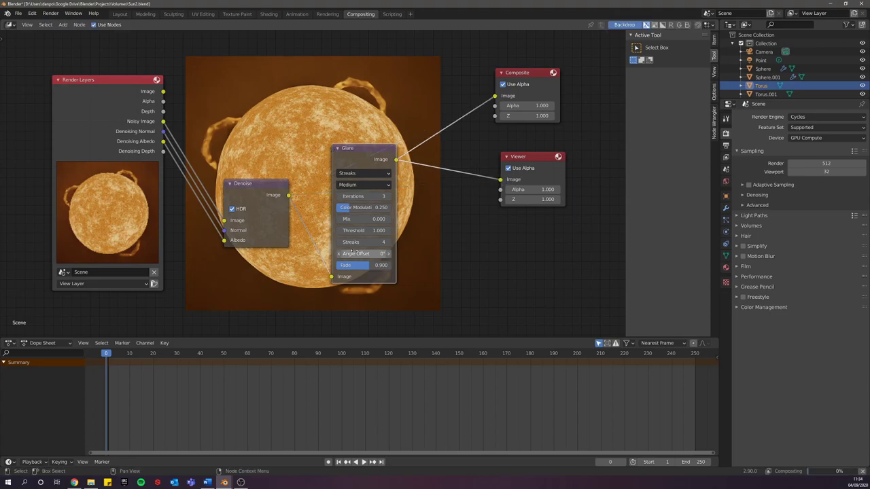
Step: Set the Glare type to Fog Glow with a Mix of 0.200 and move the node closer to the outputs
left_click(361, 174)
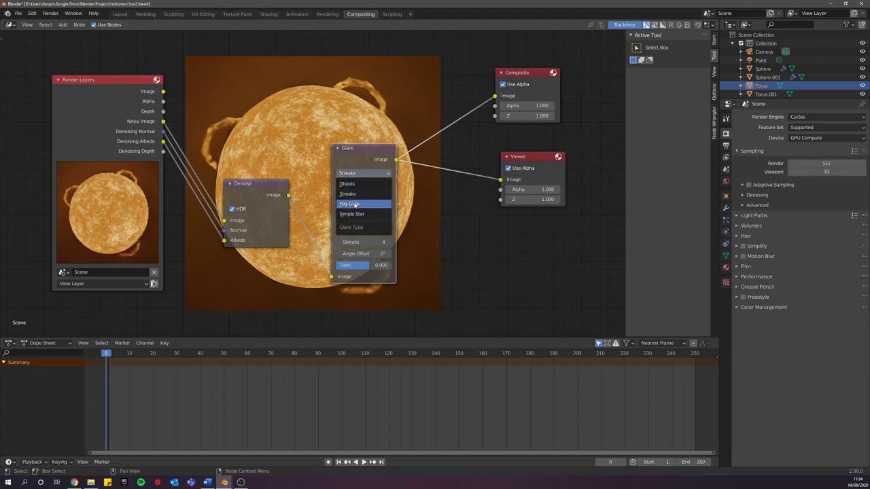
left_click(352, 204)
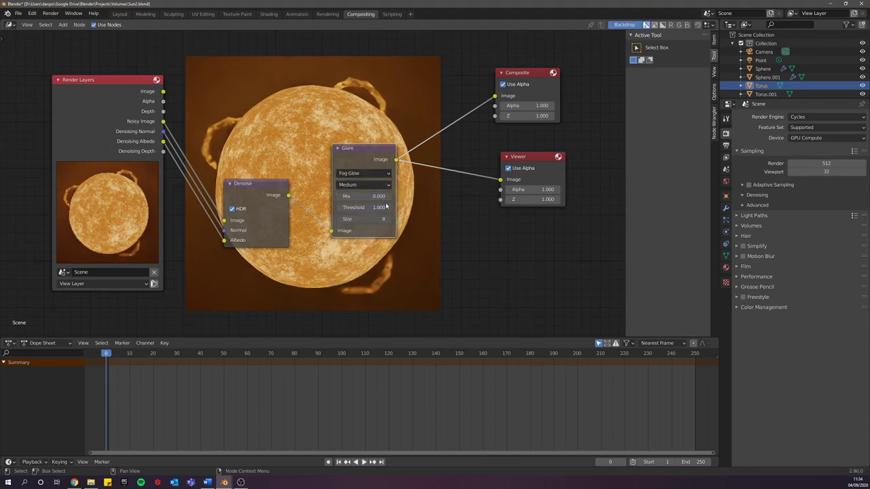
left_click(373, 196)
type("0.2")
key("Return")
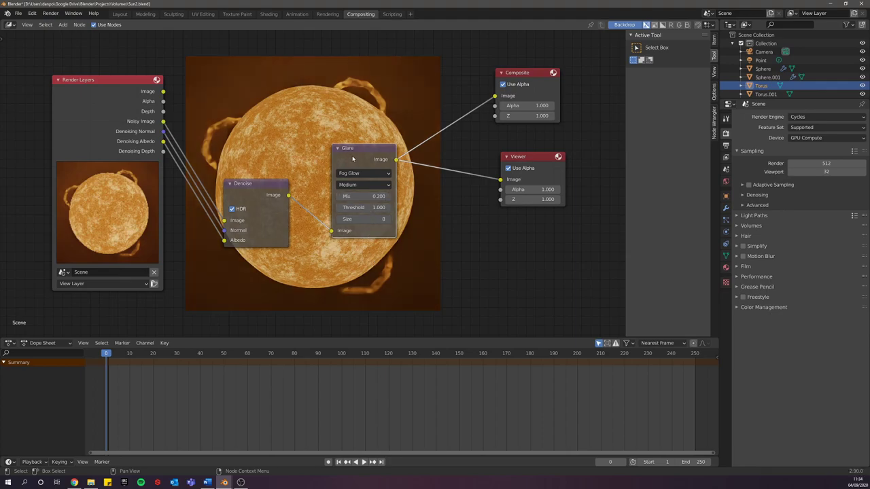
left_click_drag(354, 147, 413, 196)
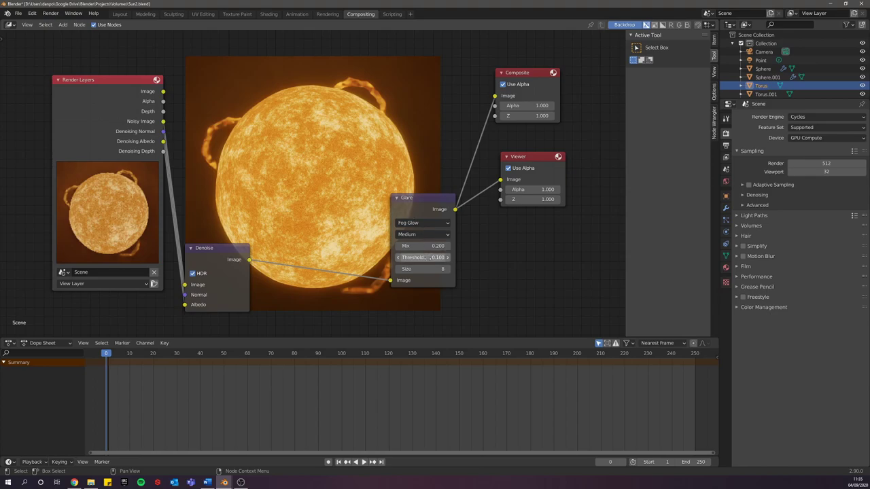
Step: Try Glare threshold values of 0.050, 0.300 and 0.250 on the sun's fog glow
left_click(427, 259)
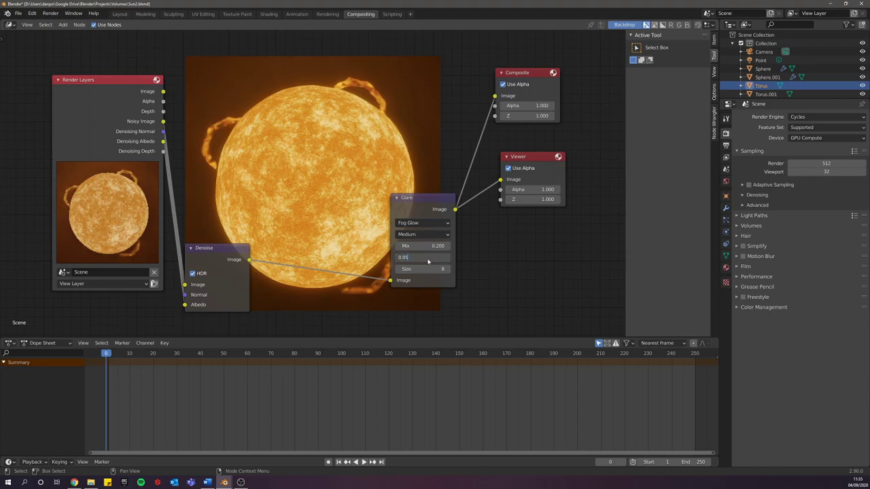
key("Return")
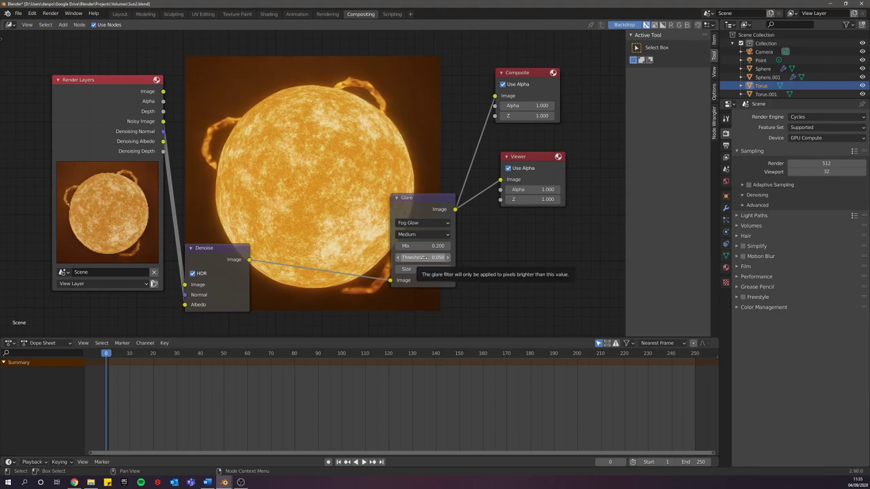
left_click(424, 258)
type("1")
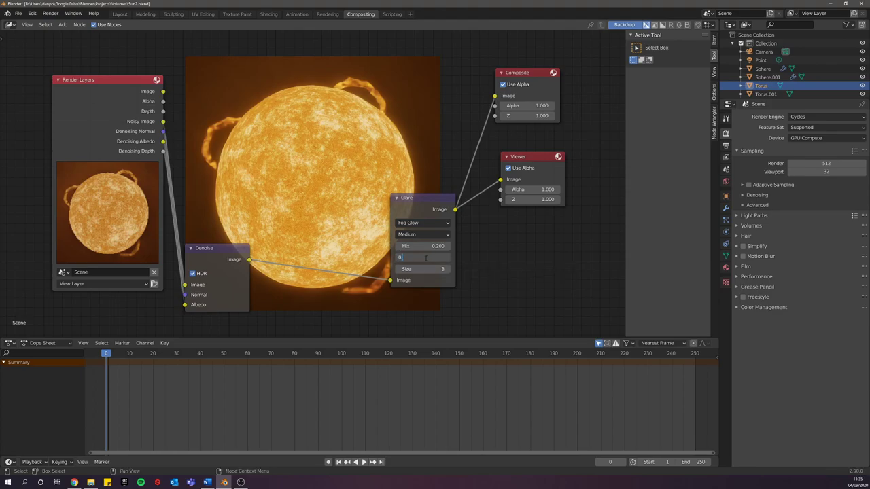
type(".3")
key("Return")
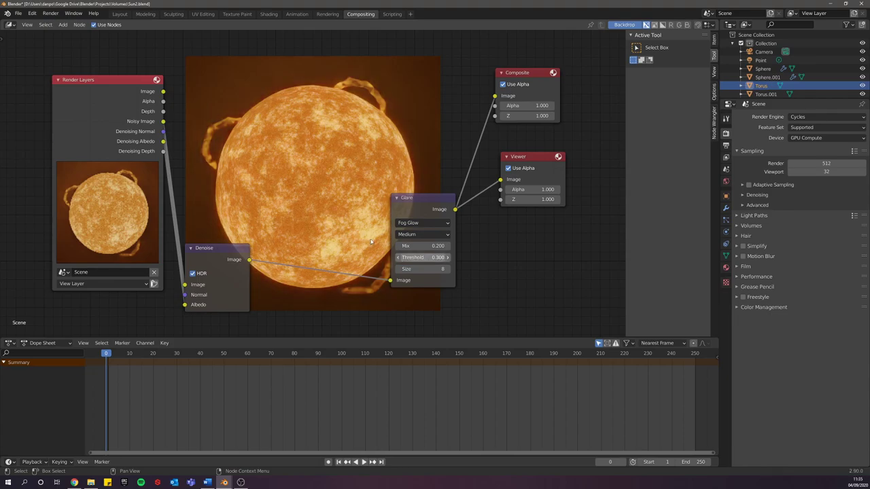
left_click(434, 259)
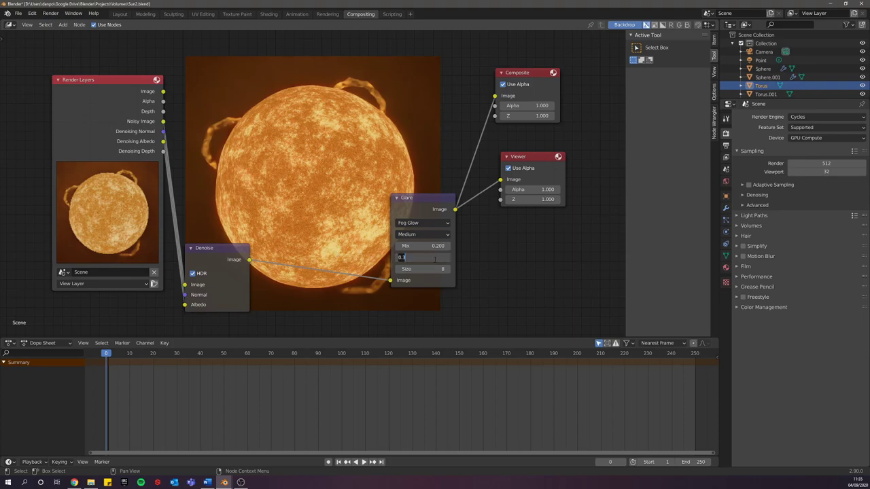
type("0.0")
key("Return")
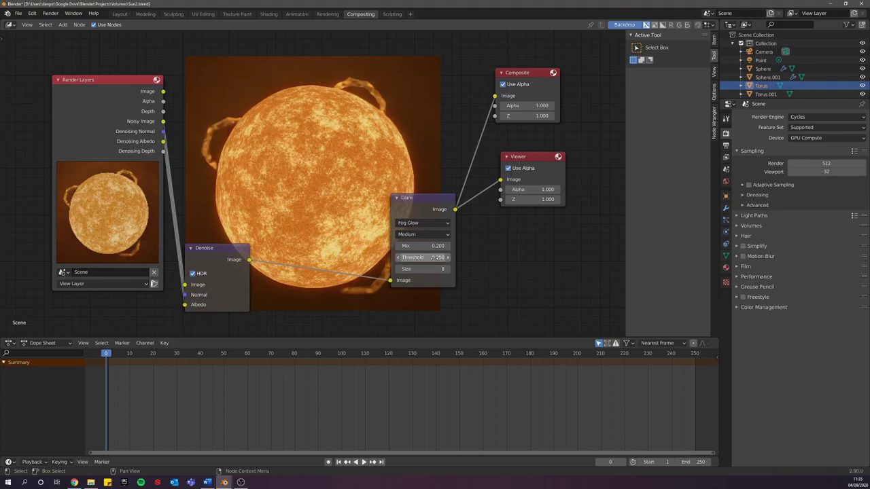
Step: Set the Glare node's Threshold to 0.150
double_click(434, 257)
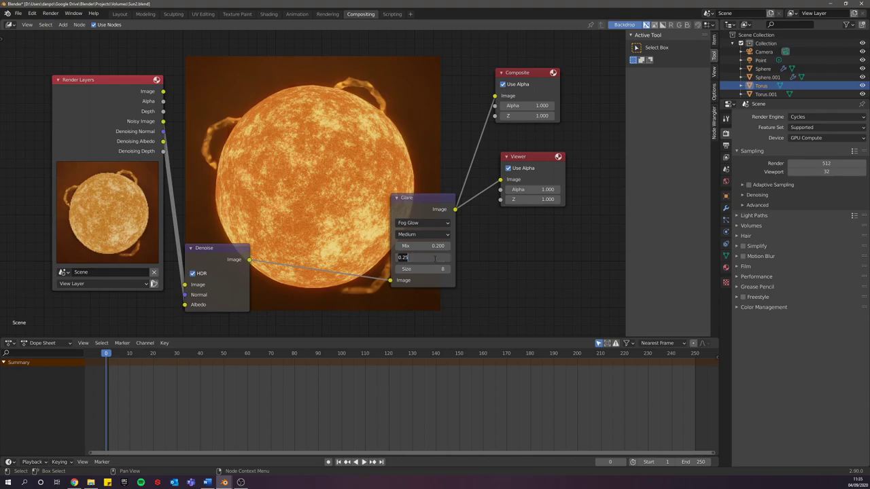
type("0.15")
key("Return")
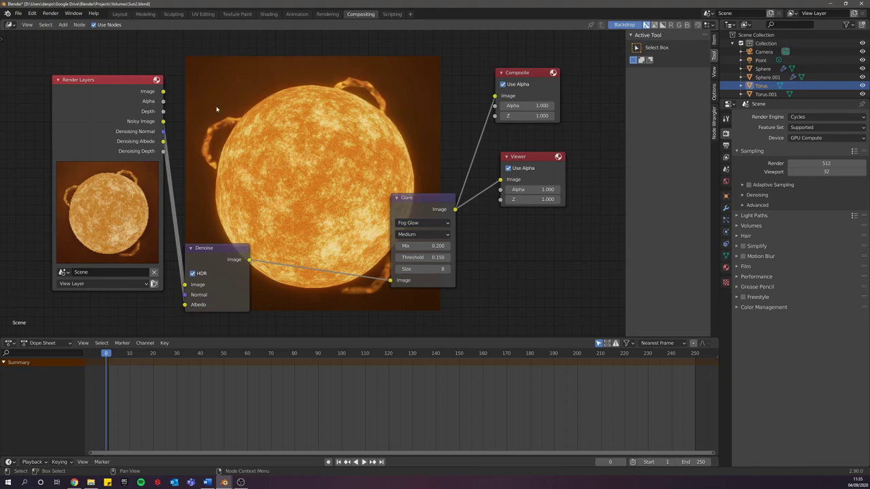
Step: Return to the Layout workspace and change the Render Result editor to a 3D Viewport framing the sun and flares
left_click(120, 13)
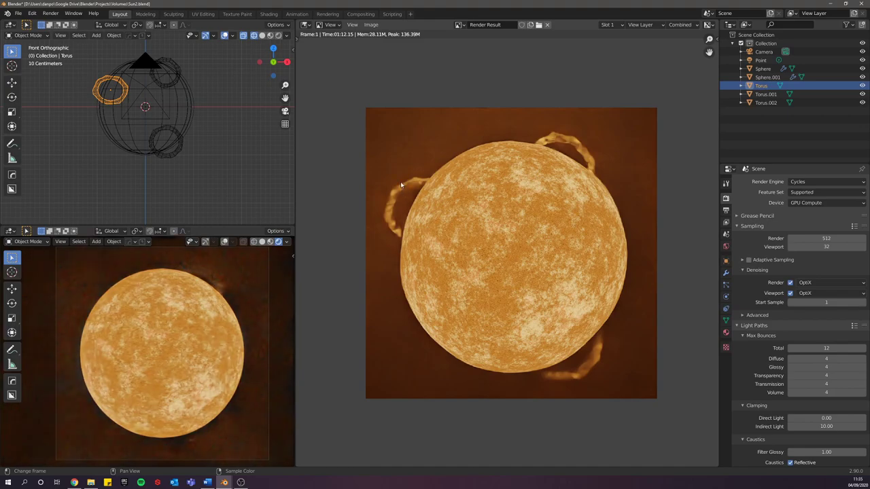
left_click(307, 24)
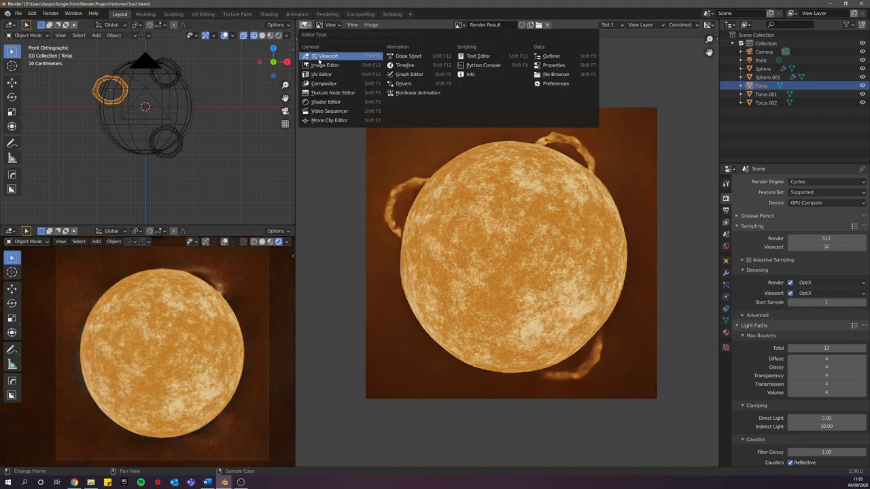
left_click(332, 59)
scroll(476, 204, "up", 6)
scroll(490, 203, "down", 3)
middle_click_drag(501, 185, 496, 197, "shift")
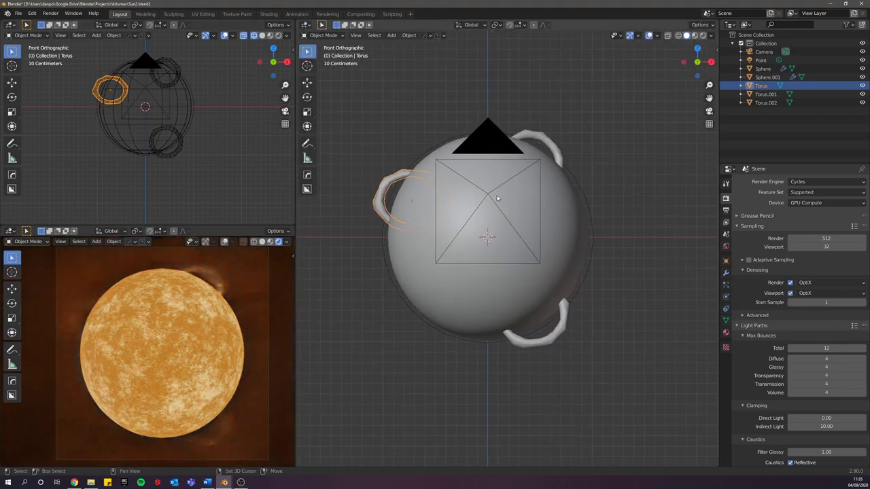
Step: Move the Torus flare about 0.023 m along X toward the sun and thin its mesh with Shrink/Fatten
key("g")
key("x")
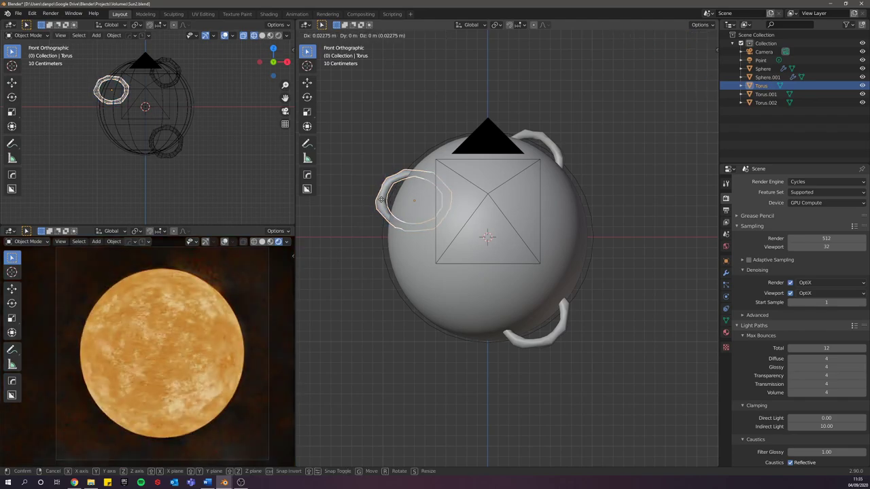
left_click(381, 203)
key("Tab")
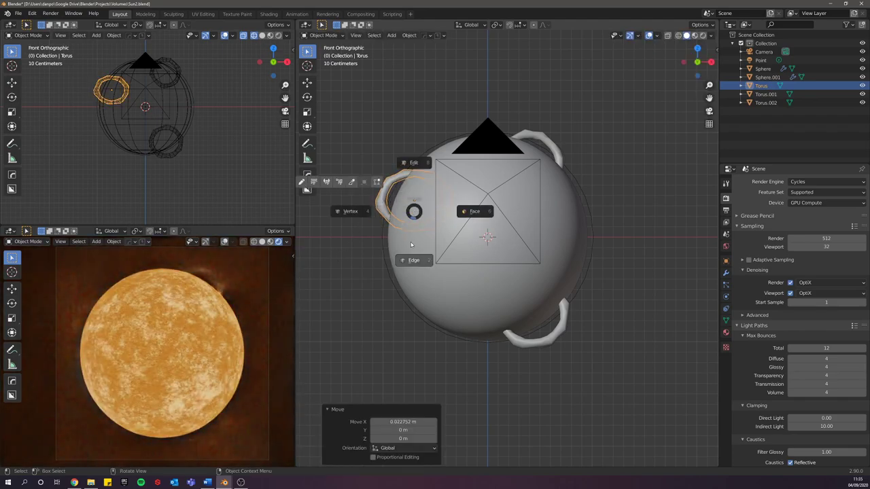
left_click(418, 269)
key("alt+s")
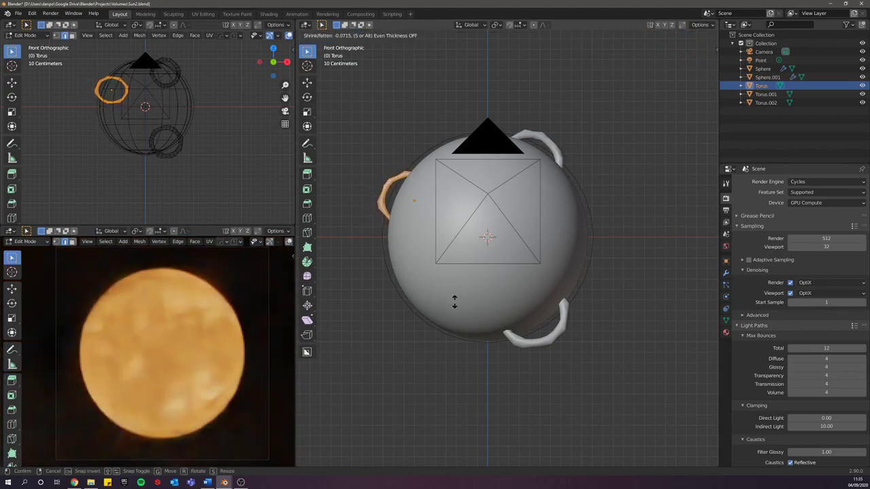
left_click(451, 302)
key("Tab")
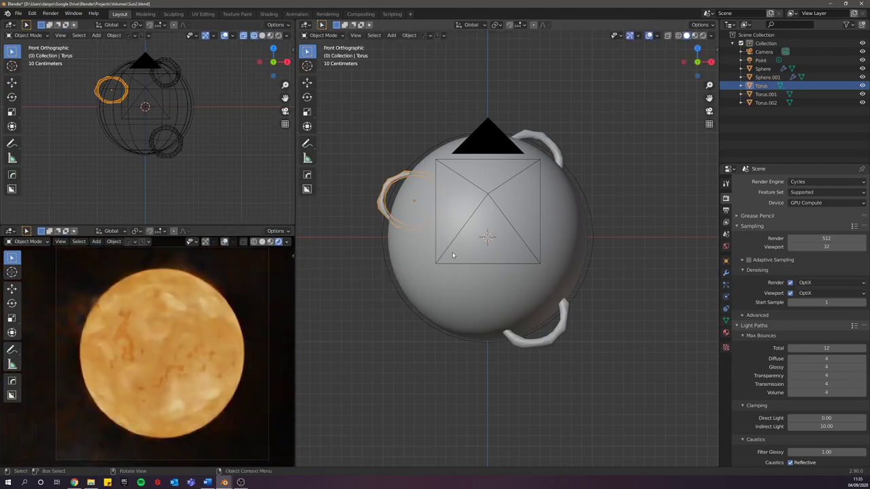
Step: Lower the Torus flare about 0.094 m on Z, flatten it along Z, and reposition it at the sun's edge
key("g")
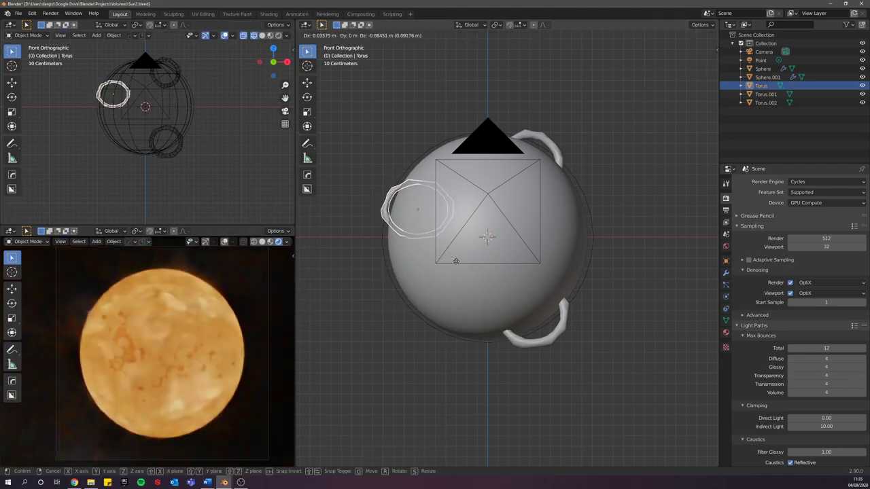
left_click(455, 262)
key("s")
key("z")
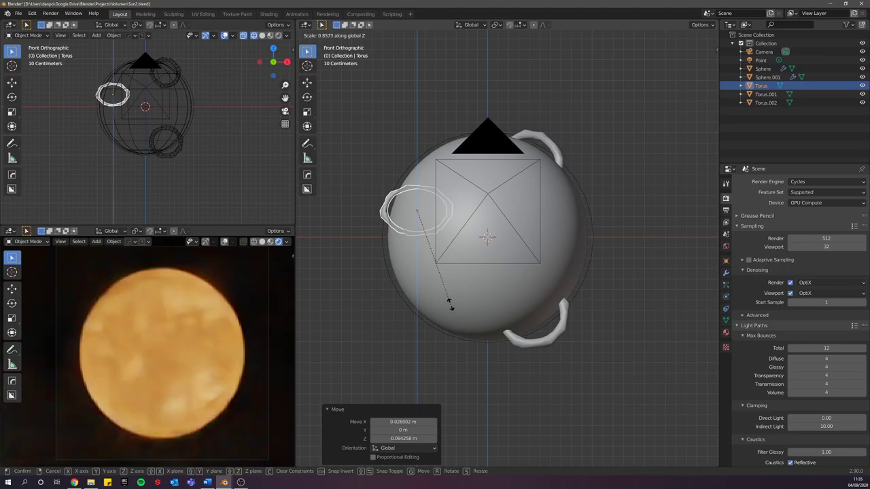
left_click(450, 303)
key("g")
left_click(447, 303)
Step: Thin the whole mesh of the Torus.002 flare with Shrink/Fatten in Edit Mode
left_click(554, 163)
key("ctrl+Tab")
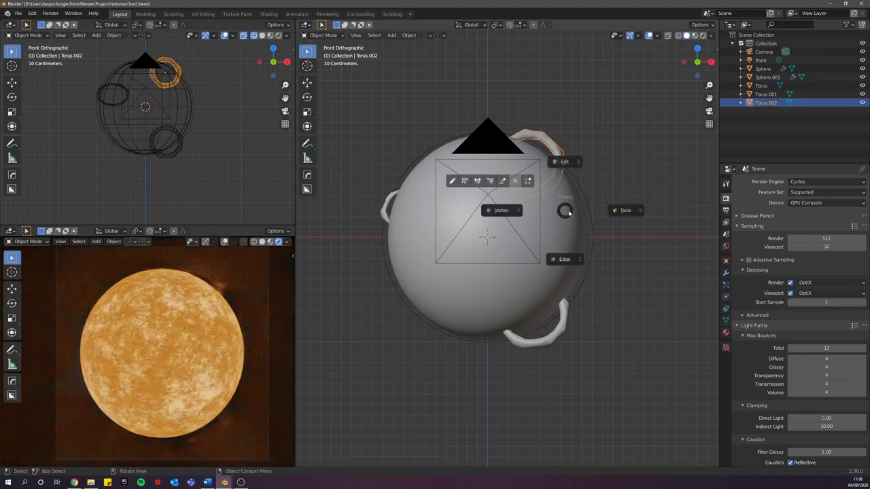
left_click(604, 215)
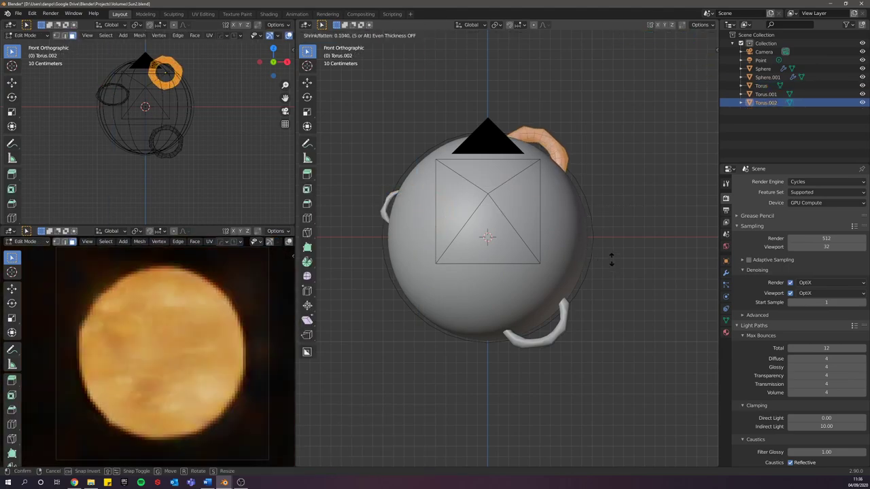
key("alt+s")
left_click(621, 269)
key("Tab")
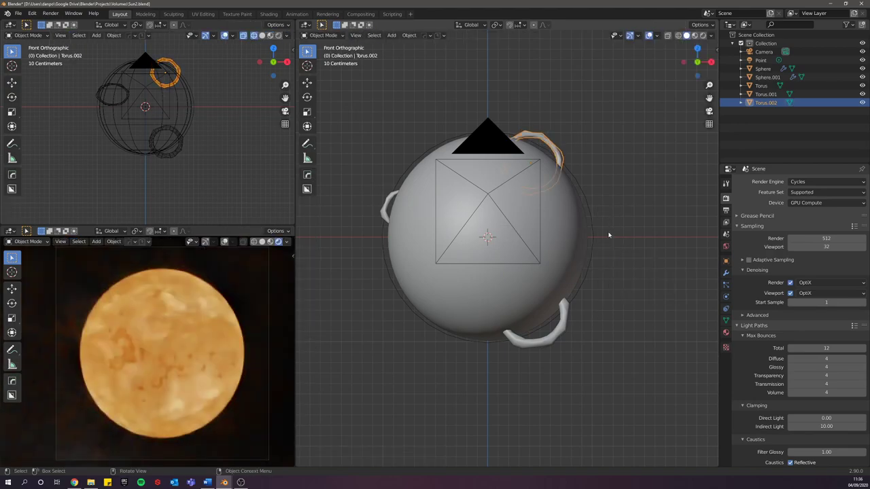
Step: Move Torus.002 about 0.055 m on X and -0.049 m on Z, then scale it 1.225 along X
key("g")
left_click(612, 241)
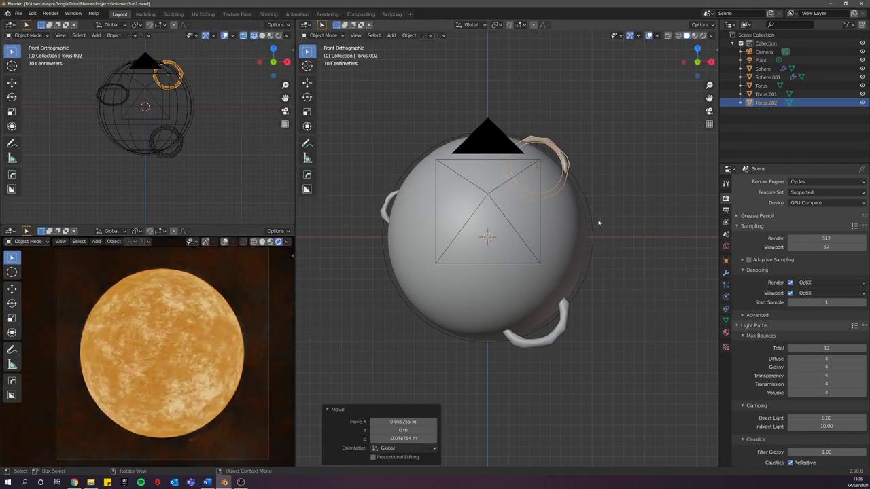
key("s")
key("x")
left_click(615, 225)
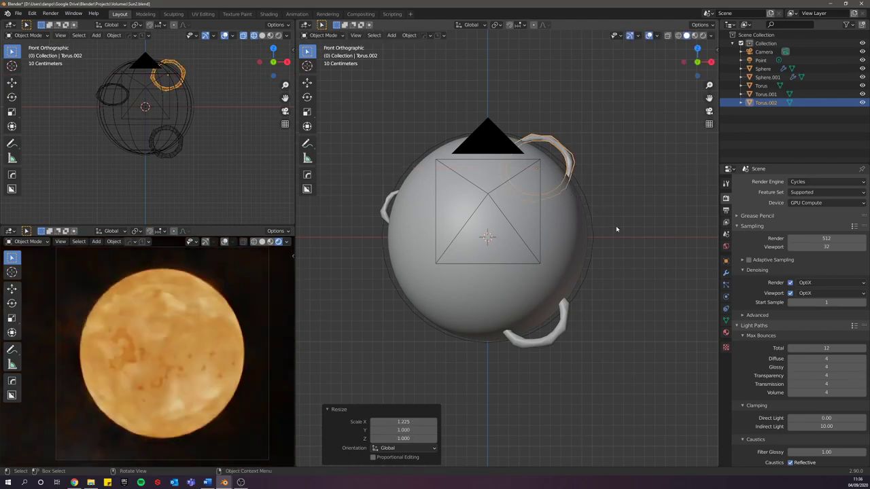
Step: Scale Torus.002 to about 0.598 on Y and Z only, and lower it closer to the sun's surface
key("s")
key("shift+x")
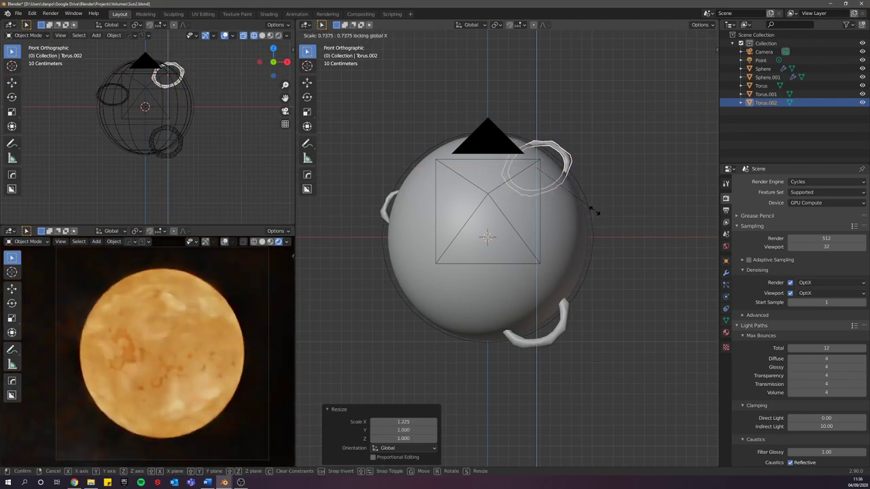
left_click(592, 208)
key("g")
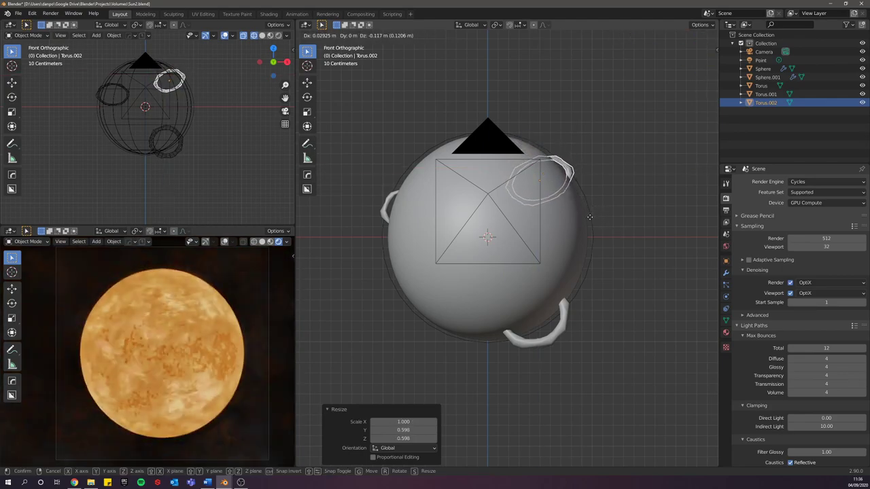
left_click(588, 218)
Step: Thin the Torus.001 flare with a Shrink/Fatten offset of about 0.085 m inward and move it slightly toward the sun's centre
left_click(566, 331)
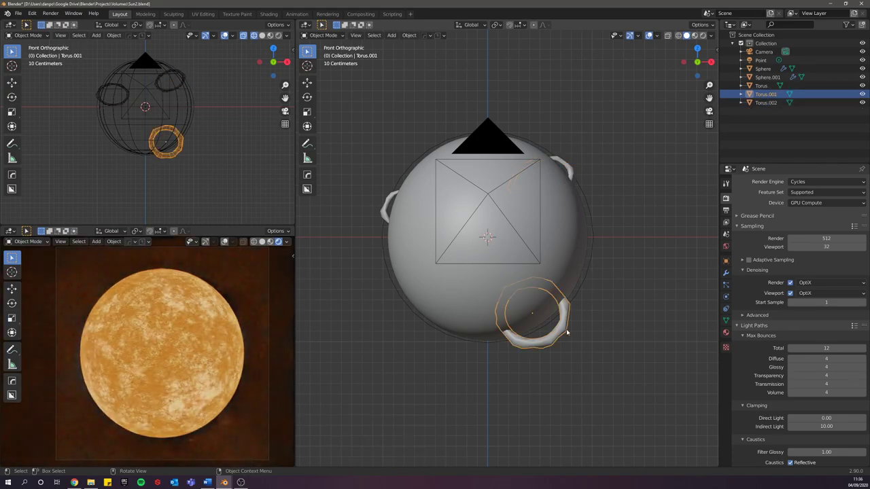
key("Tab")
key("alt+s")
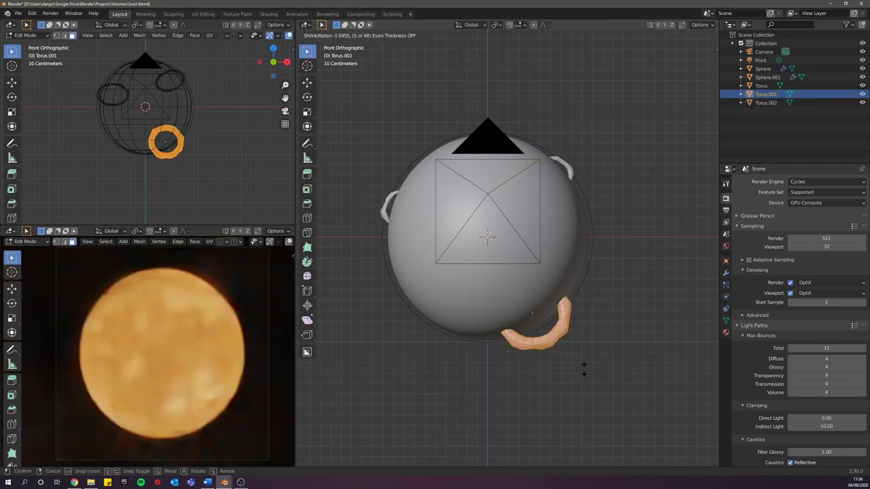
left_click(594, 375)
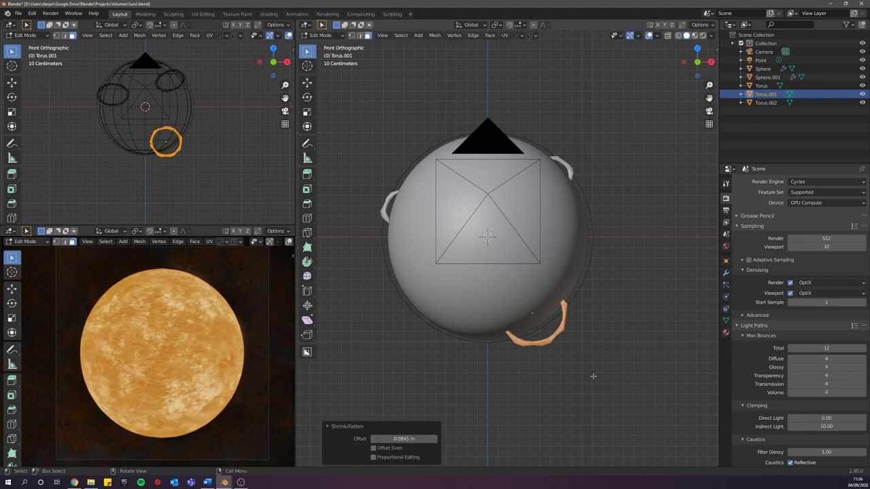
key("Tab")
left_click(593, 339)
key("g")
left_click(579, 352)
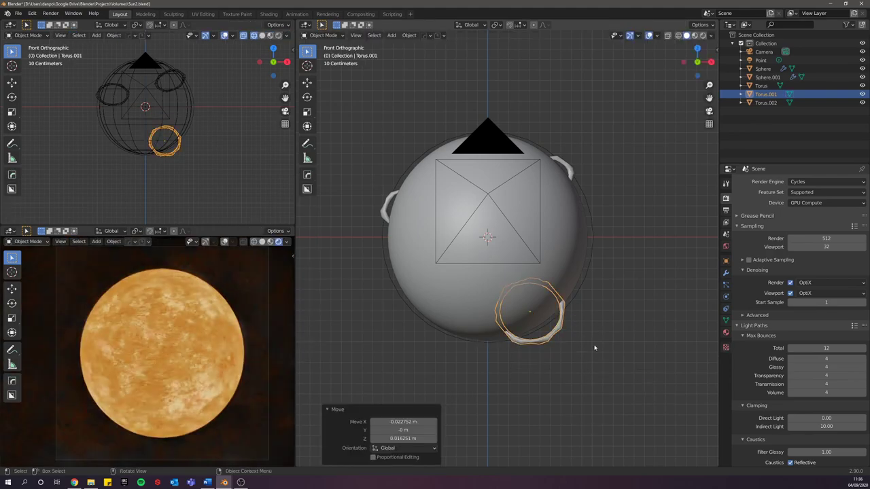
Step: Change the large viewport to the Shader Editor and set the Flare Volume material's Multiply value to 1.200
left_click(333, 35)
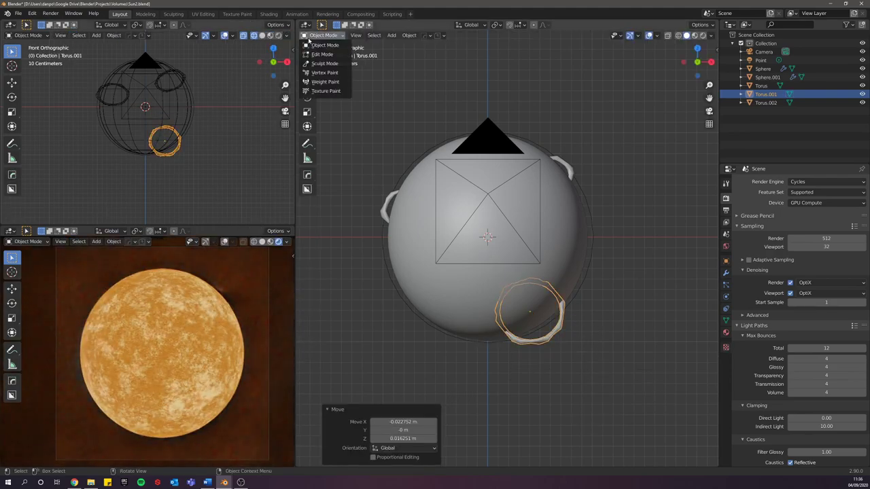
left_click(322, 24)
left_click(333, 103)
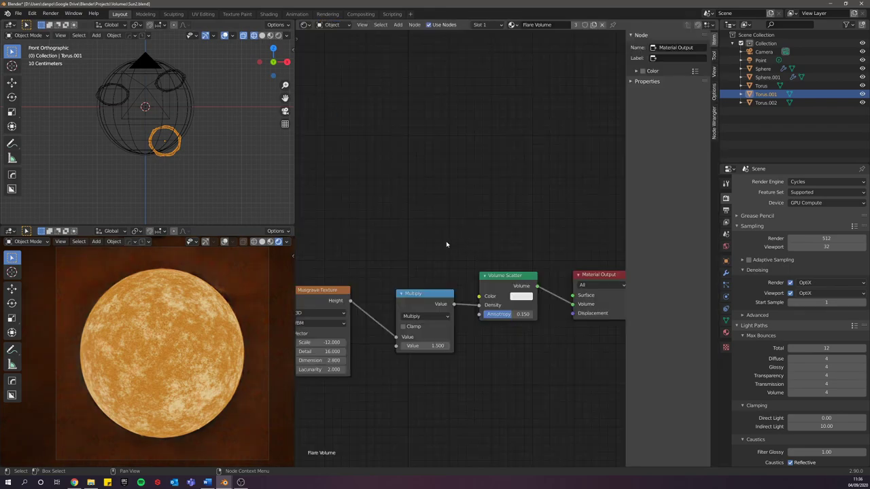
scroll(447, 245, "down", 3)
middle_click_drag(419, 245, 431, 200)
scroll(512, 318, "up", 4)
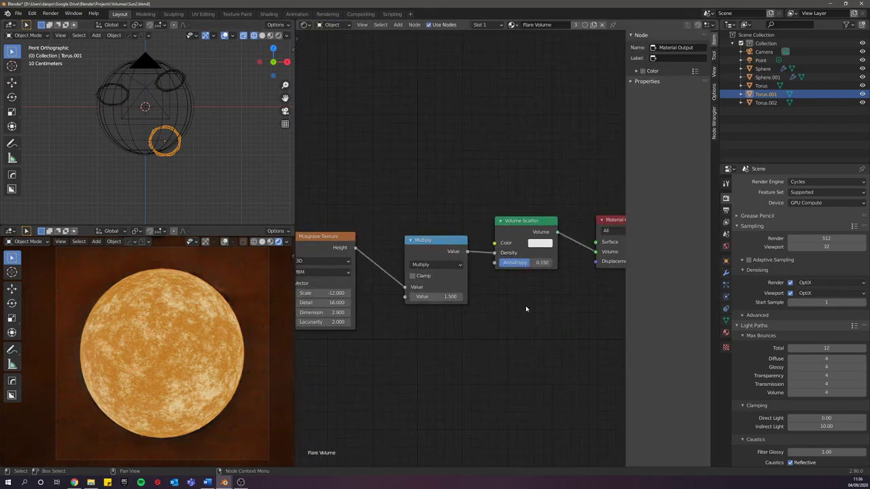
scroll(458, 316, "up", 1)
left_click(448, 313)
type("1.")
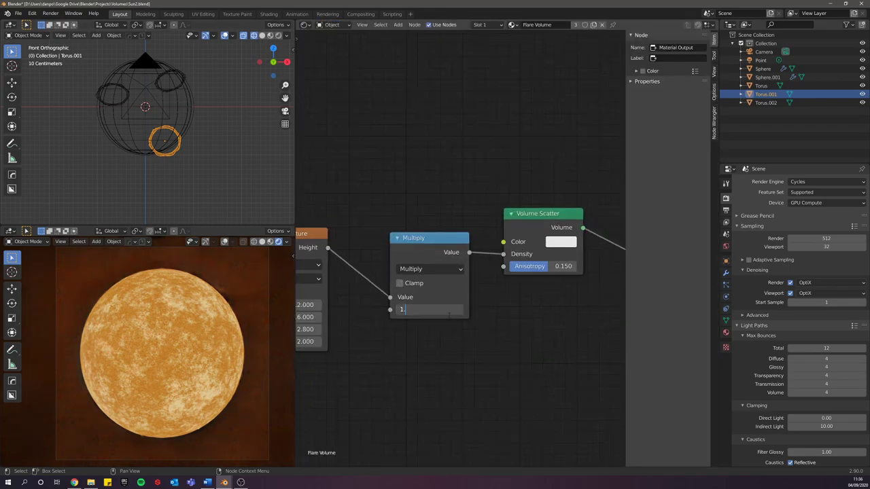
type("2")
key("Return")
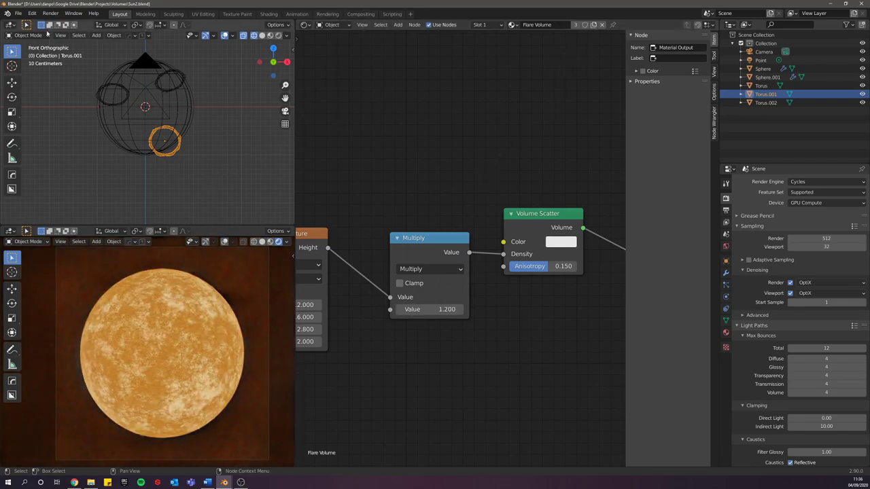
Step: Change the wireframe viewport to an Image Editor showing the whole Render Result
left_click(9, 26)
left_click(49, 66)
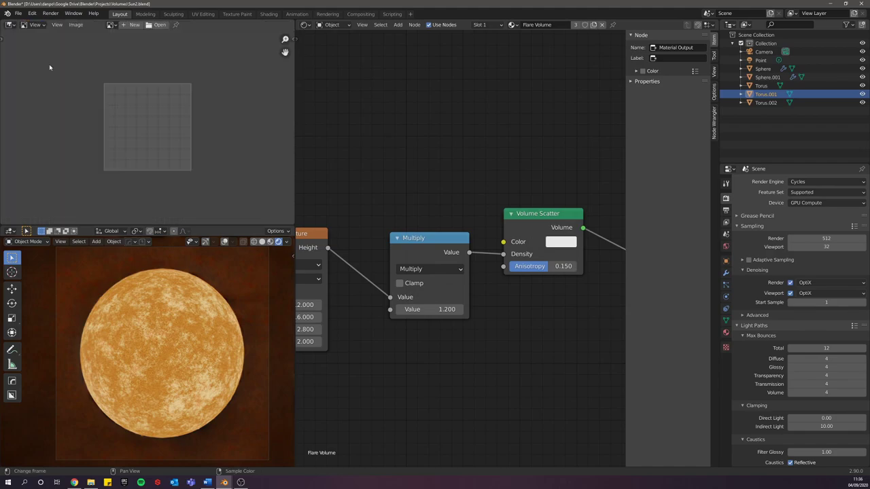
left_click(111, 25)
left_click(133, 38)
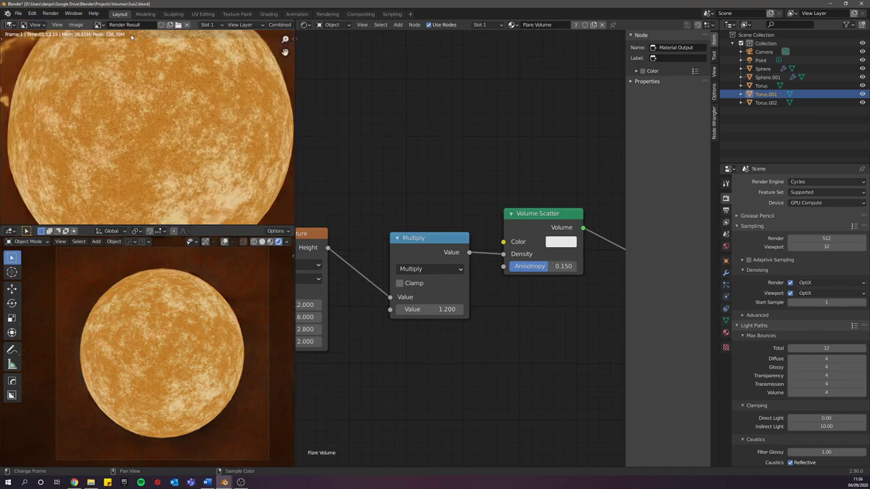
key("Home")
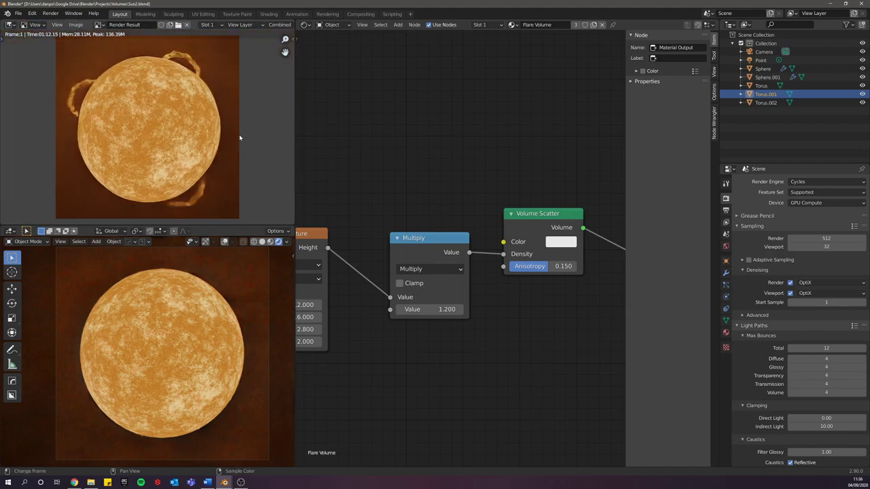
Step: Shift the Multiply node slightly closer to Volume Scatter and render the image
left_click_drag(313, 236, 407, 224)
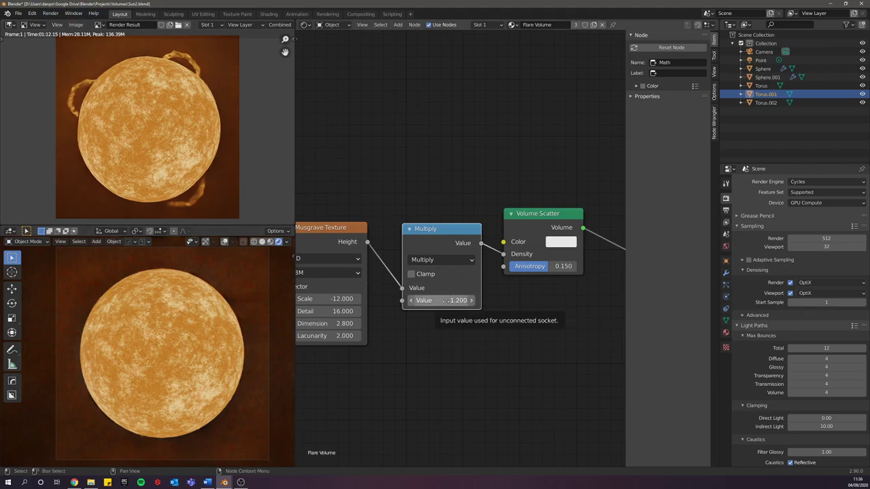
left_click(50, 14)
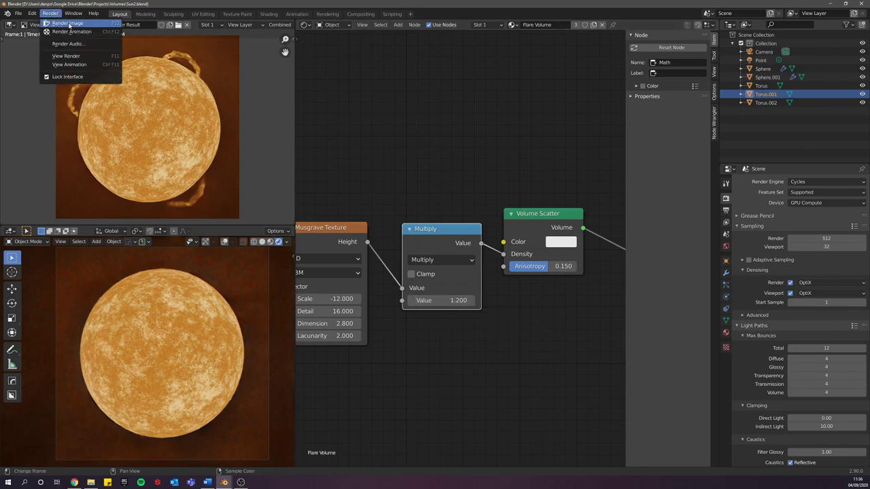
left_click(65, 29)
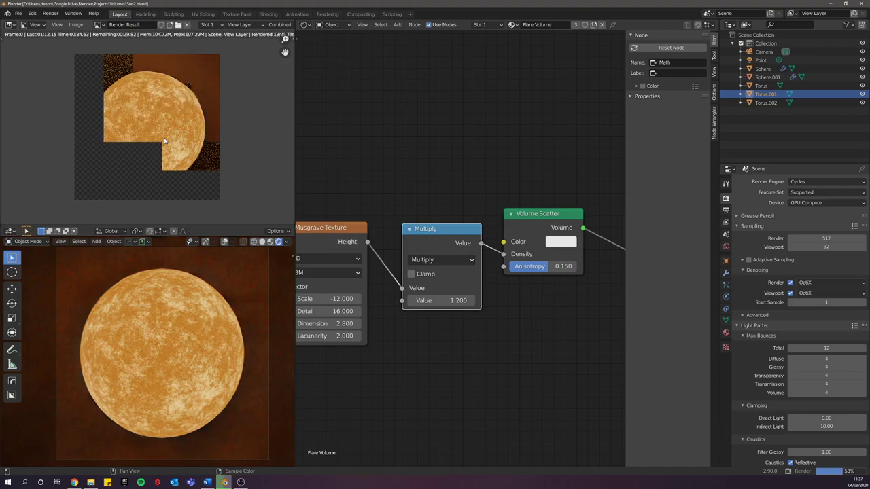
Step: Examine the thinned flares and the glow around the sun's edge in the finished render
scroll(164, 137, "up", 1)
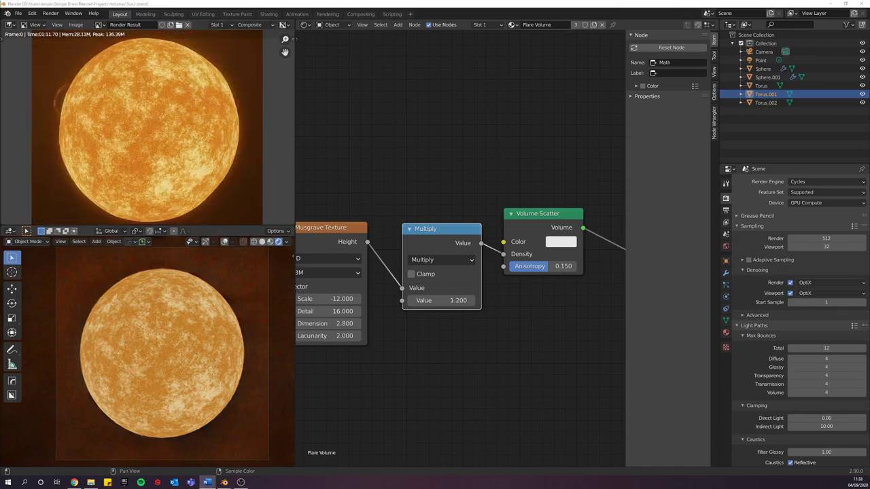
scroll(126, 100, "down", 1)
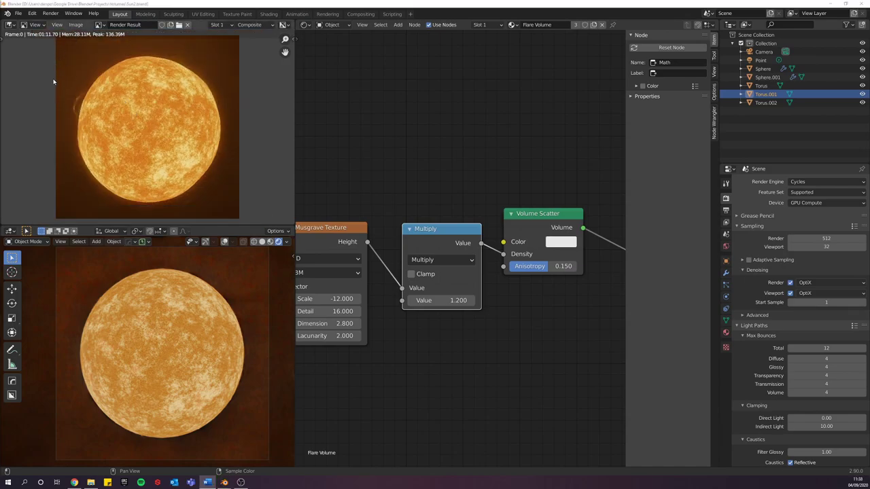
scroll(111, 126, "up", 5)
scroll(112, 125, "down", 3)
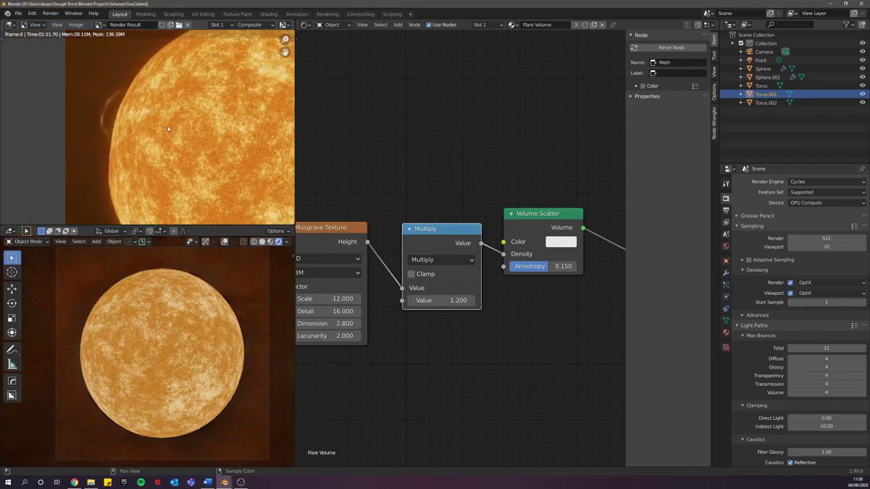
scroll(166, 128, "down", 4)
scroll(151, 129, "up", 6)
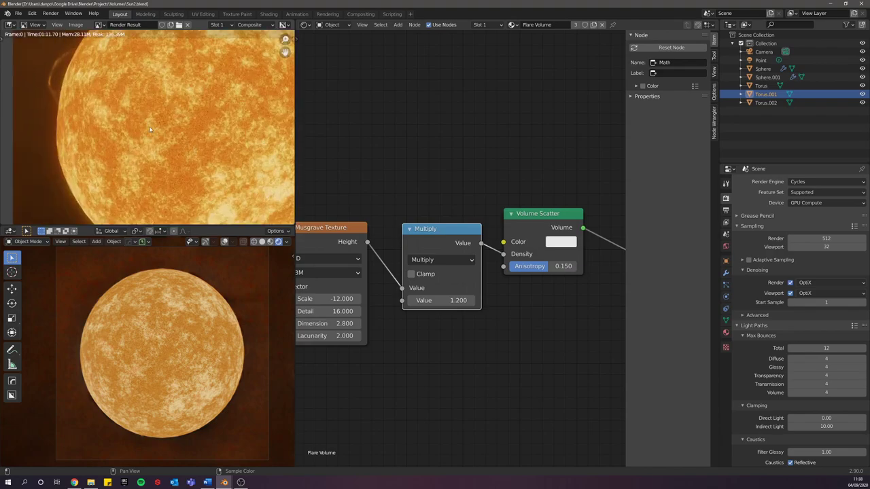
middle_click_drag(149, 129, 77, 206)
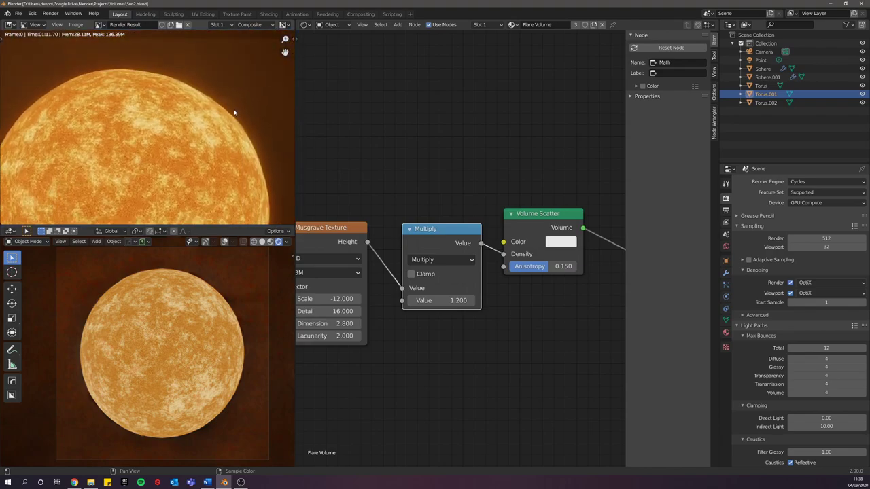
middle_click_drag(84, 132, 218, 93)
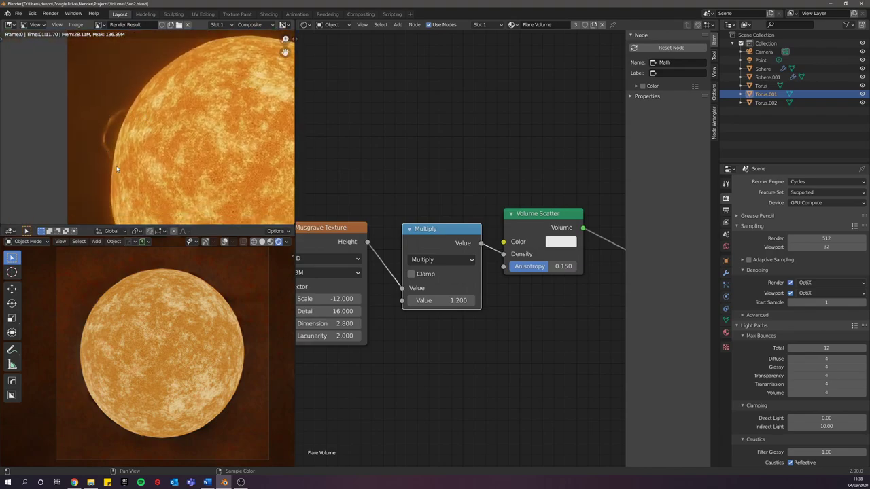
scroll(207, 156, "up", 2)
scroll(197, 150, "down", 4)
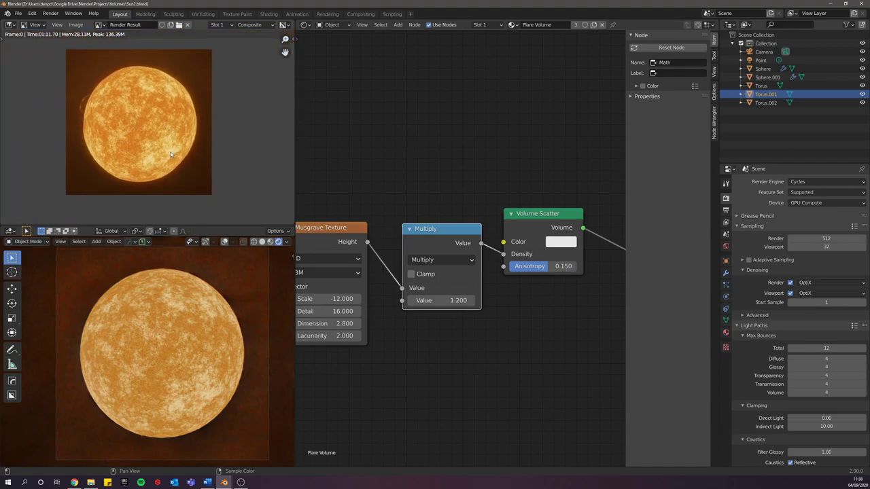
Step: Switch to the Compositing workspace and reduce the Glare node's Mix to 0.000
scroll(200, 152, "up", 3)
scroll(173, 131, "down", 1)
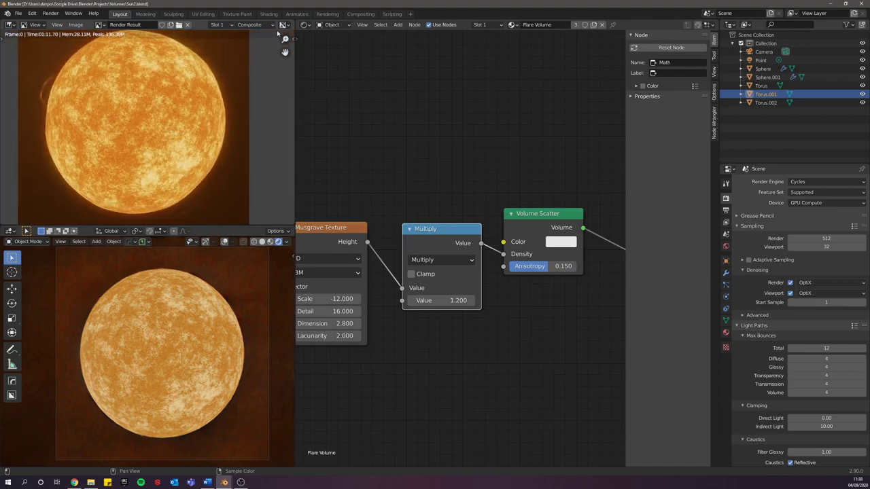
left_click(360, 13)
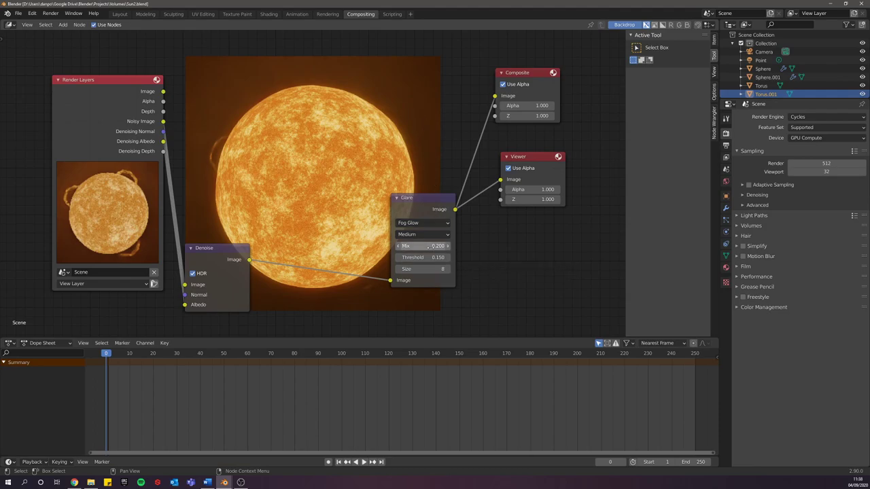
left_click_drag(432, 246, 409, 153)
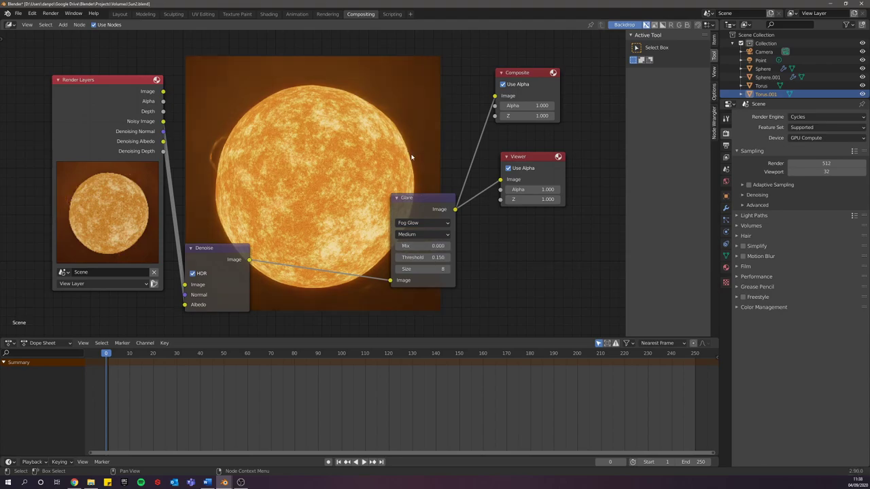
left_click(434, 246)
key("BackSpace")
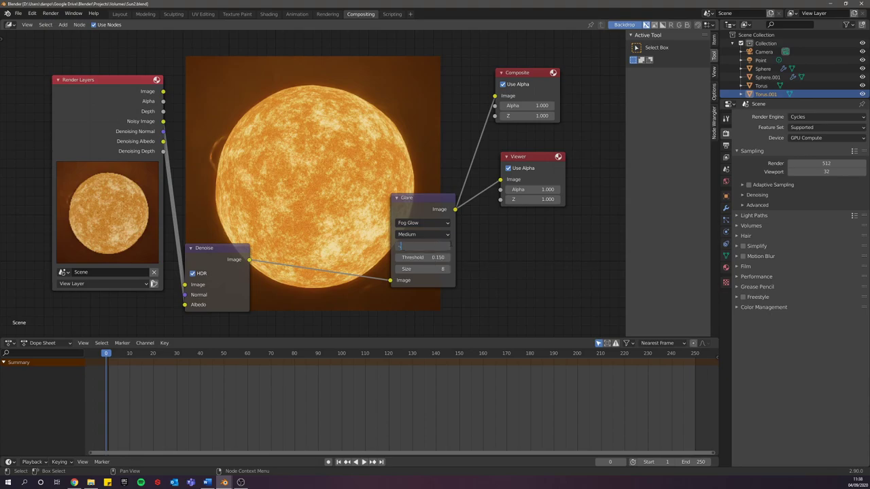
left_click(550, 251)
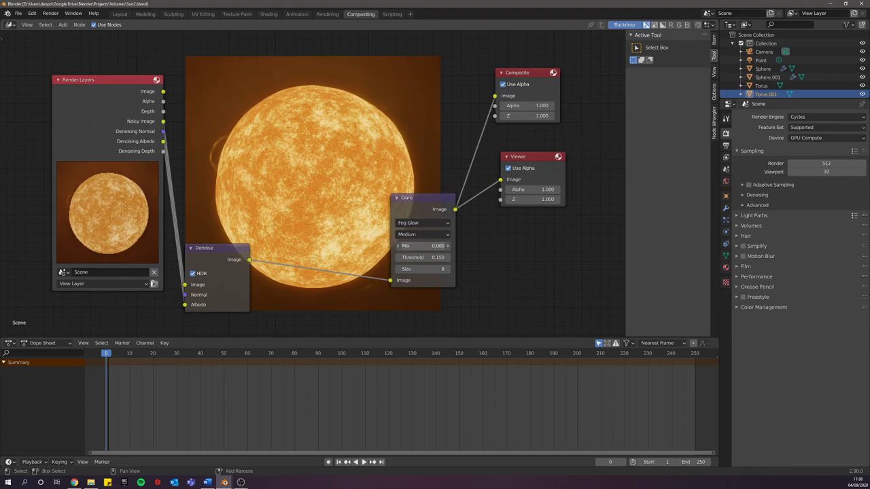
Step: Adjust the Glare node's Mix in small increments until it is set to 0.170
left_click_drag(438, 246, 217, 246, "shift")
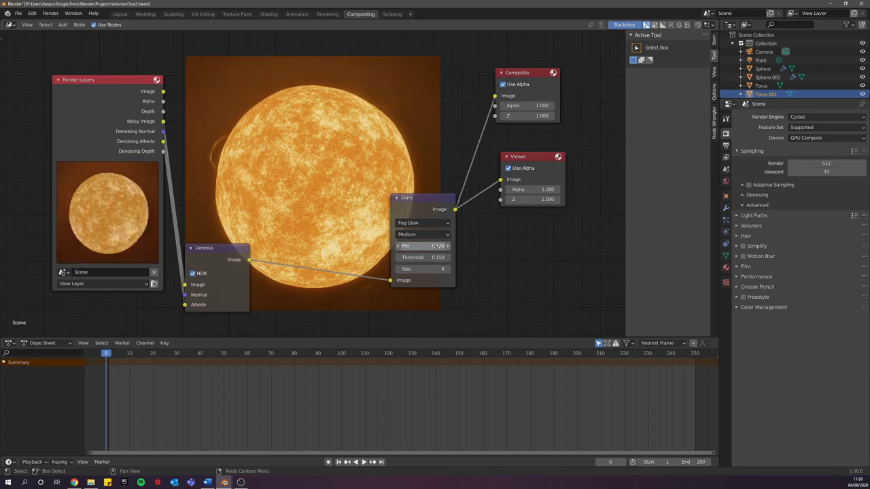
left_click_drag(436, 246, 438, 246)
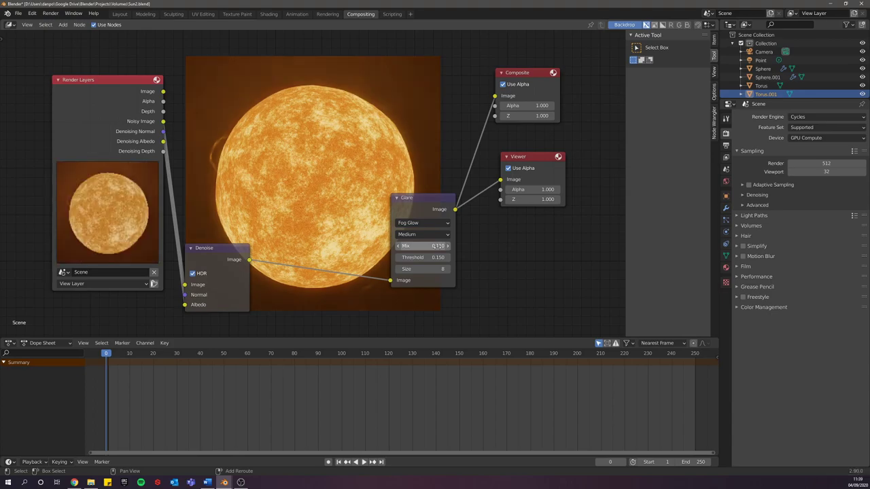
left_click_drag(437, 246, 435, 251)
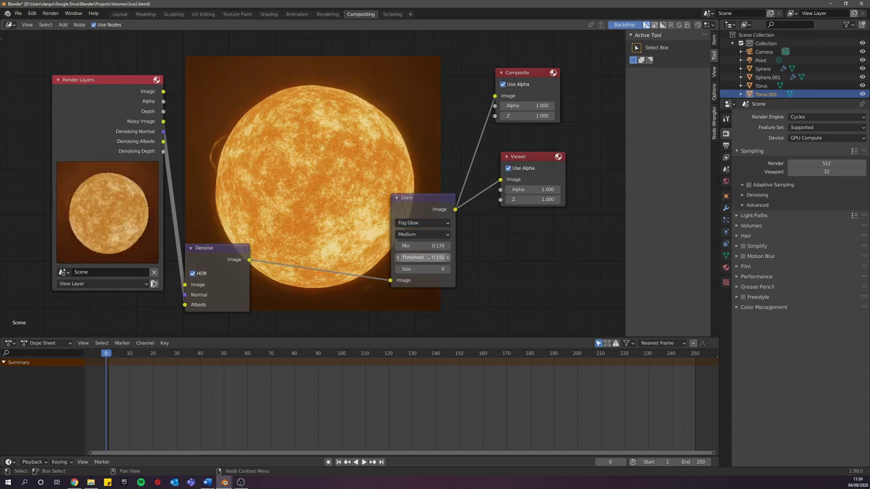
Step: Try a Threshold of 0.240 and a Mix of 0.310 on the Glare node
left_click_drag(429, 257, 436, 257)
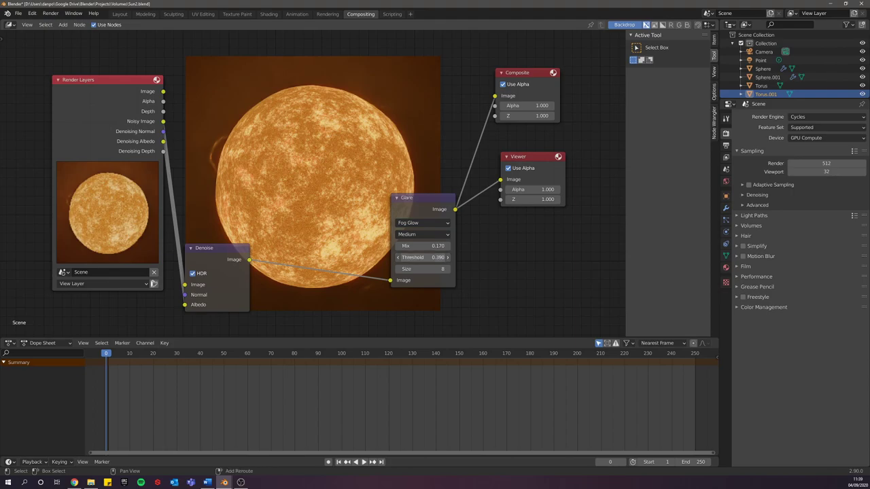
left_click_drag(429, 257, 466, 246)
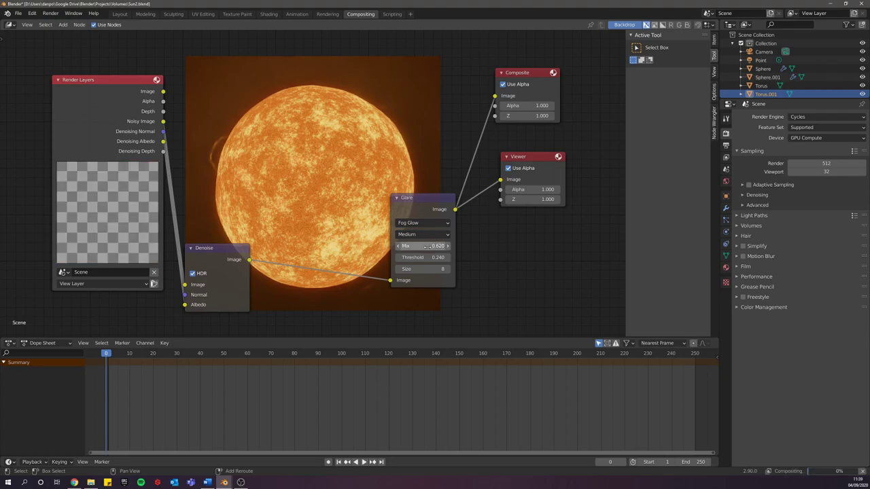
left_click_drag(426, 246, 393, 246)
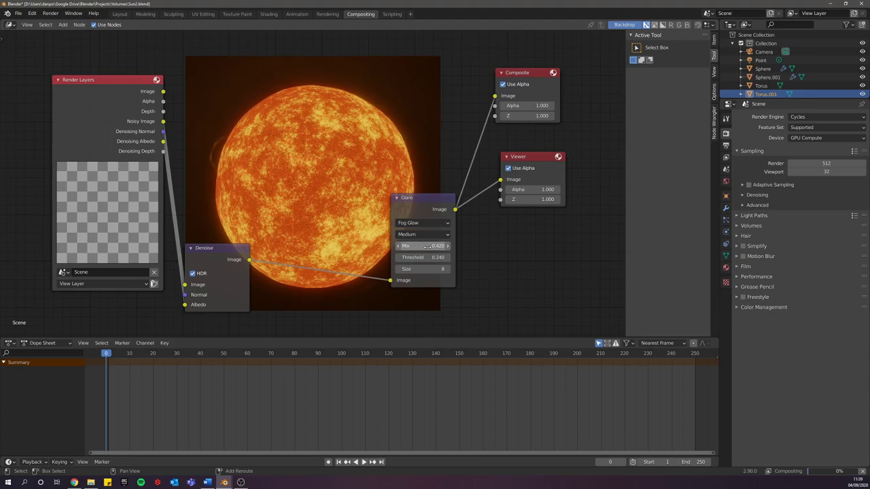
left_click_drag(426, 246, 413, 246)
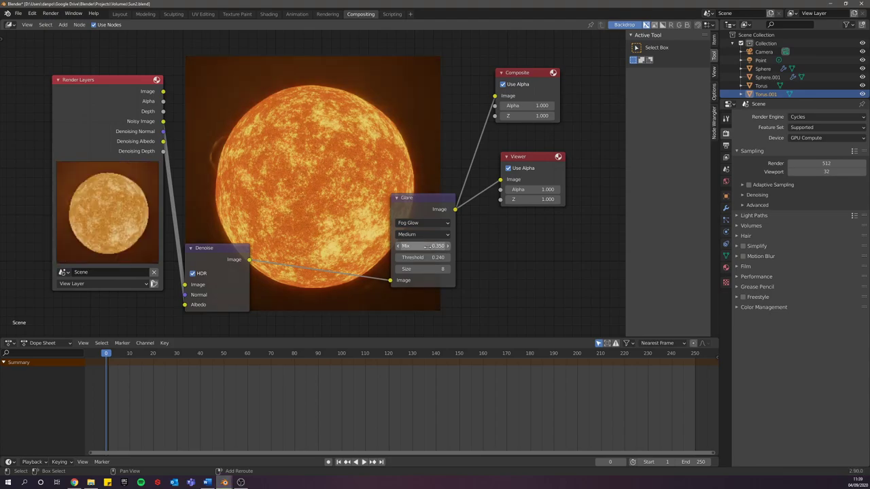
left_click_drag(426, 246, 416, 246)
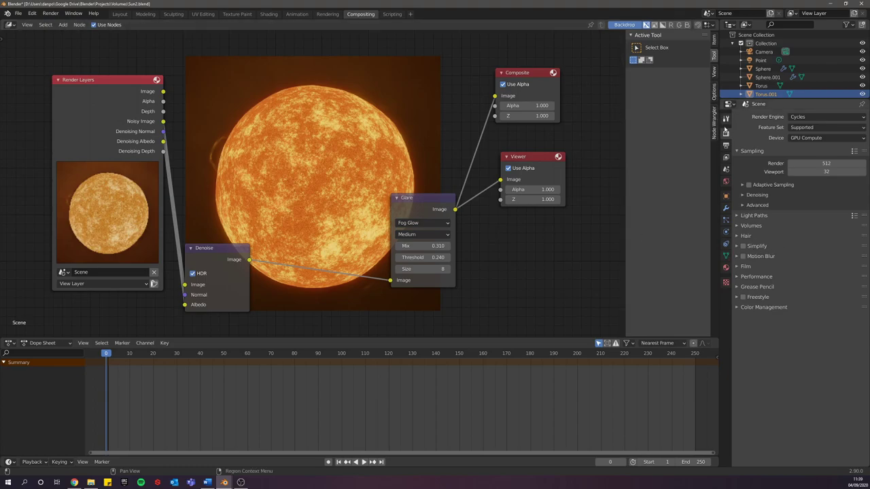
Step: Compare the High Contrast look in the scene's color management and settle on Very High Contrast
left_click(737, 308)
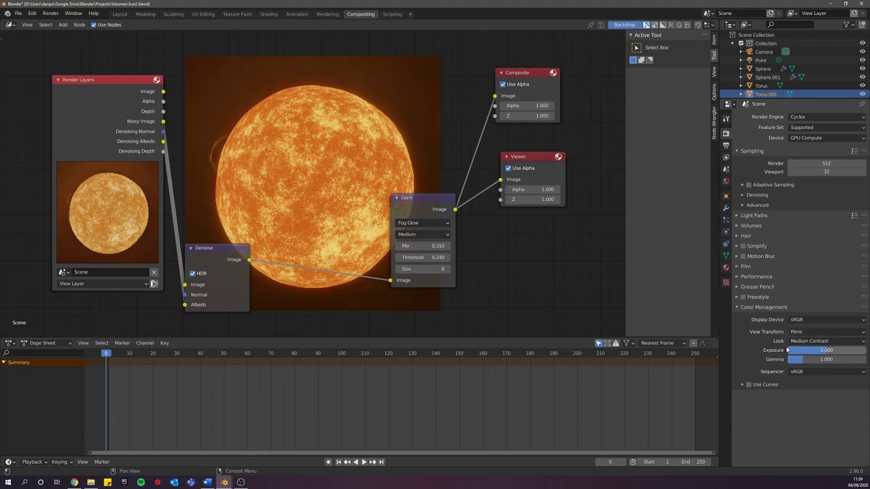
left_click(808, 342)
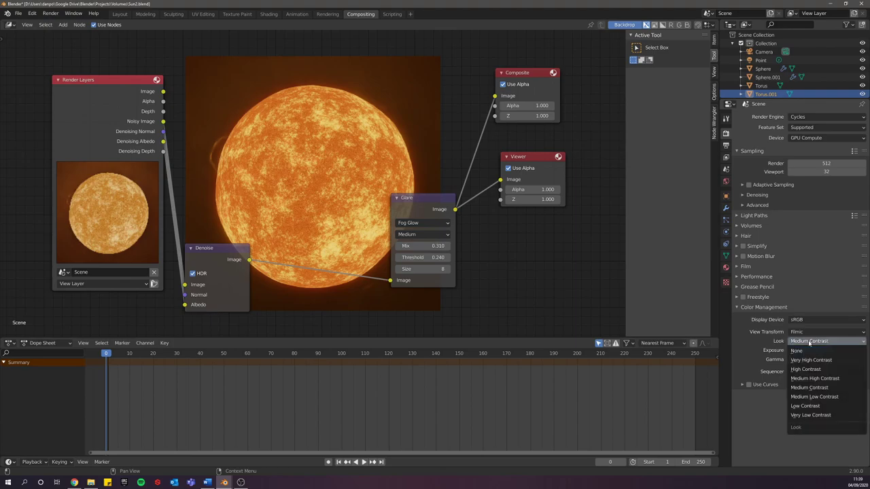
left_click(806, 369)
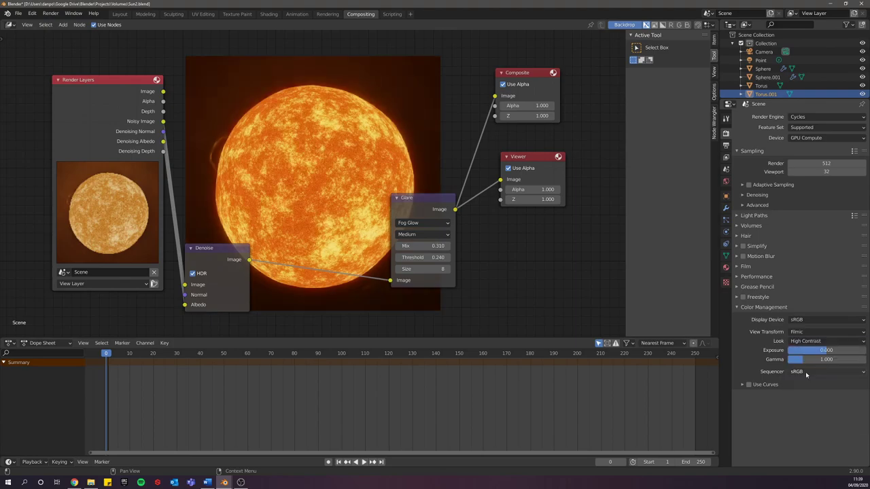
left_click(806, 346)
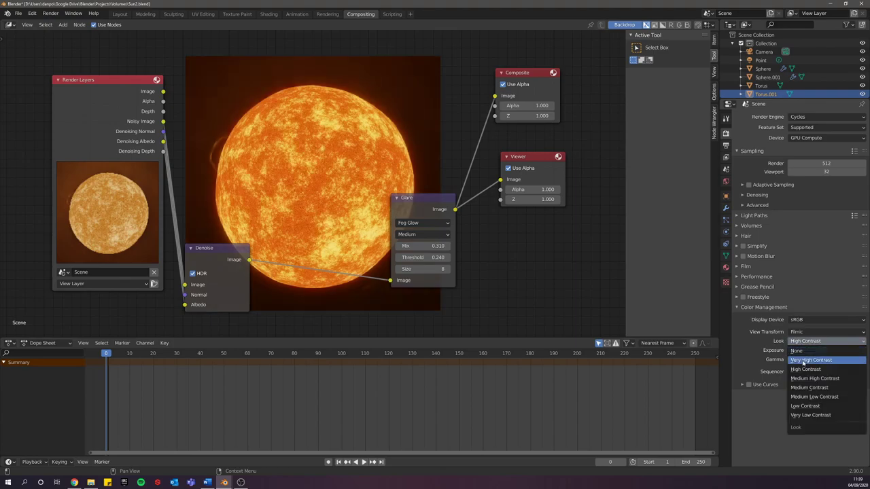
left_click(803, 361)
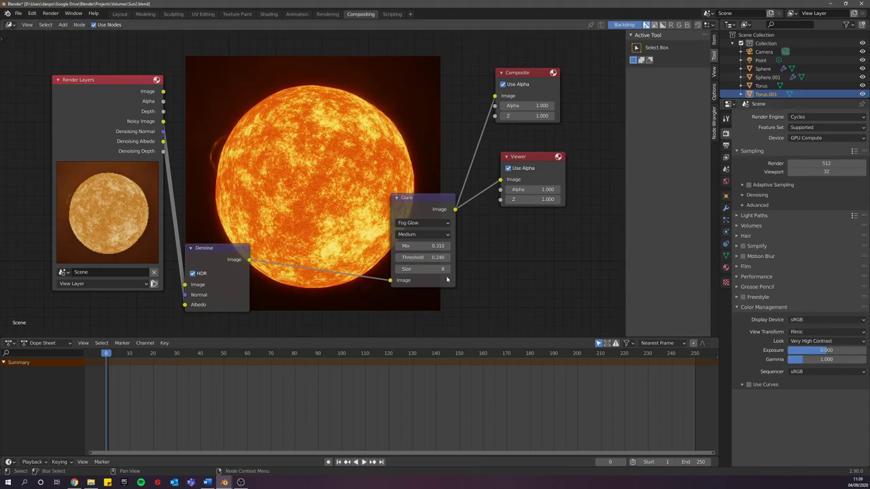
Step: Set the Glare node's Mix to 0.200 and Threshold to 0.100, and move the node off the sun backdrop
left_click(430, 246)
type("0.2")
key("Return")
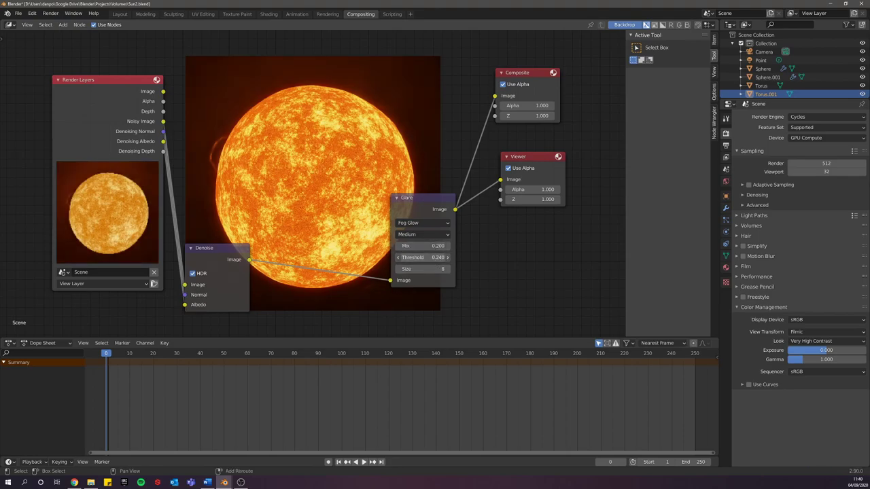
left_click_drag(421, 258, 440, 256)
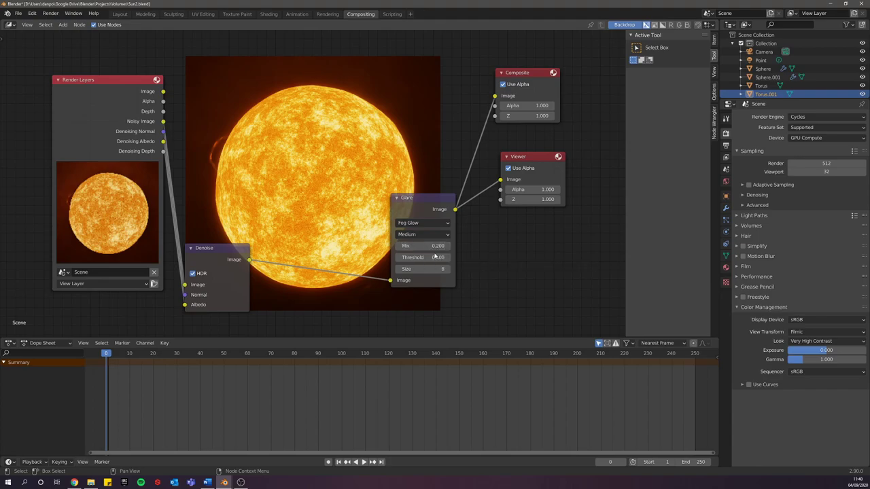
left_click_drag(410, 202, 448, 224)
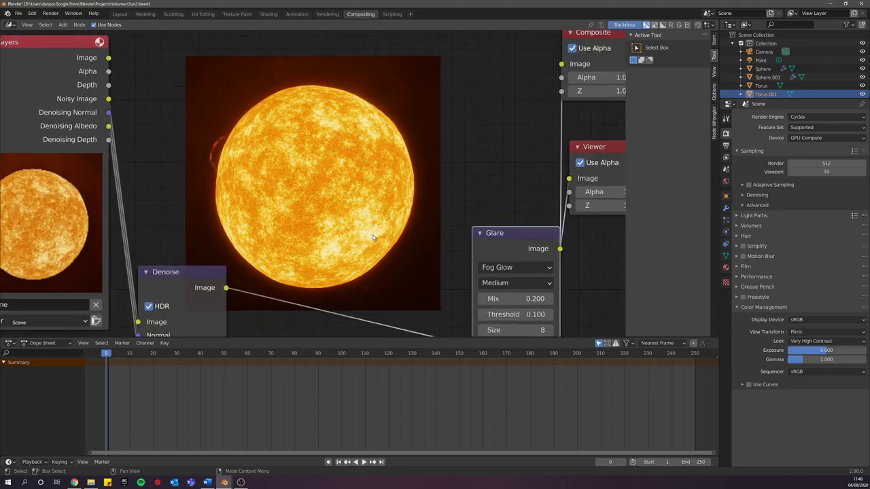
Step: Inspect the regraded sun and its glow in the compositor backdrop
key("v")
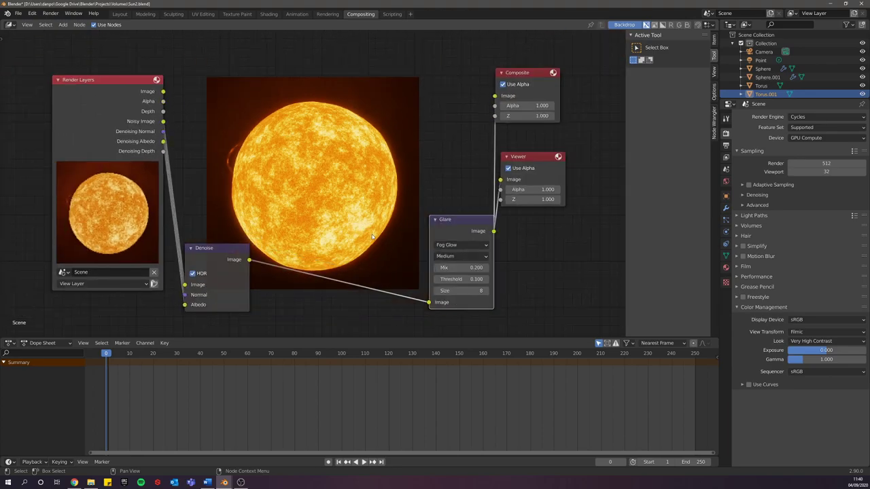
key("alt+v")
key("alt+v")
key("alt+v")
key("alt+v")
key("alt+v")
key("alt+v")
Step: Return to the Layout workspace and examine the surface detail and flares in the composited Render Result
key("space")
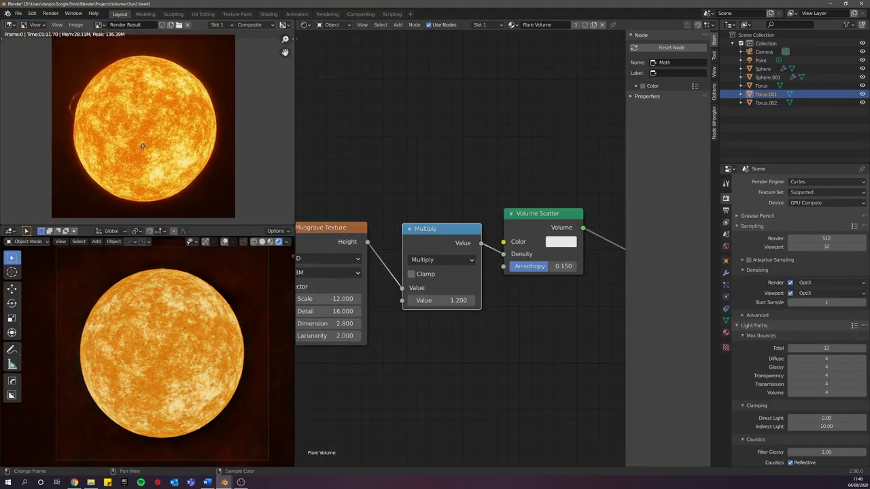
scroll(143, 146, "up", 1)
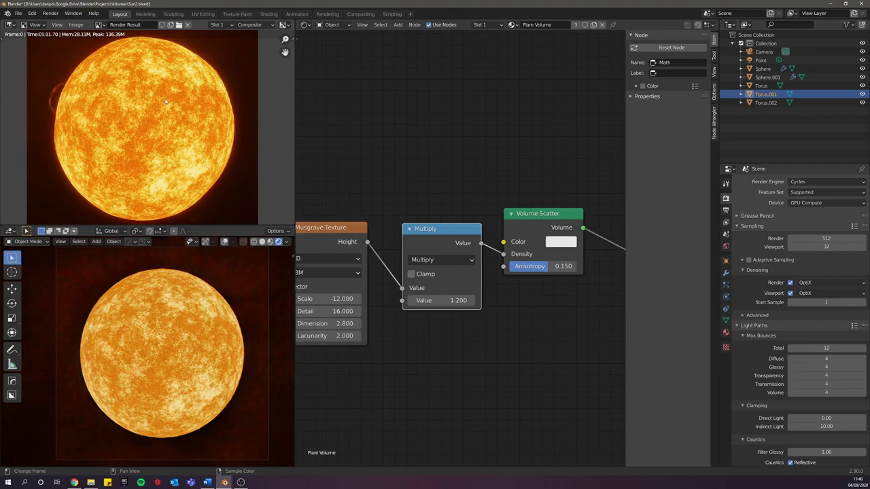
scroll(175, 143, "down", 1)
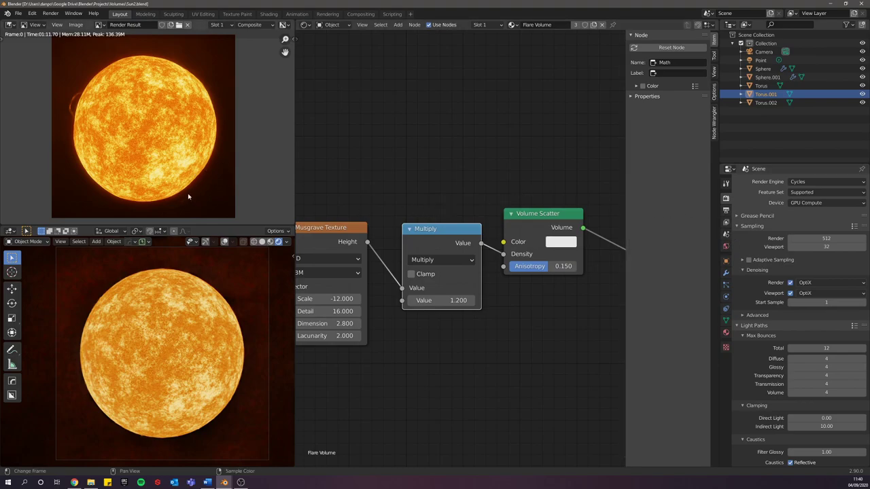
scroll(122, 123, "up", 5)
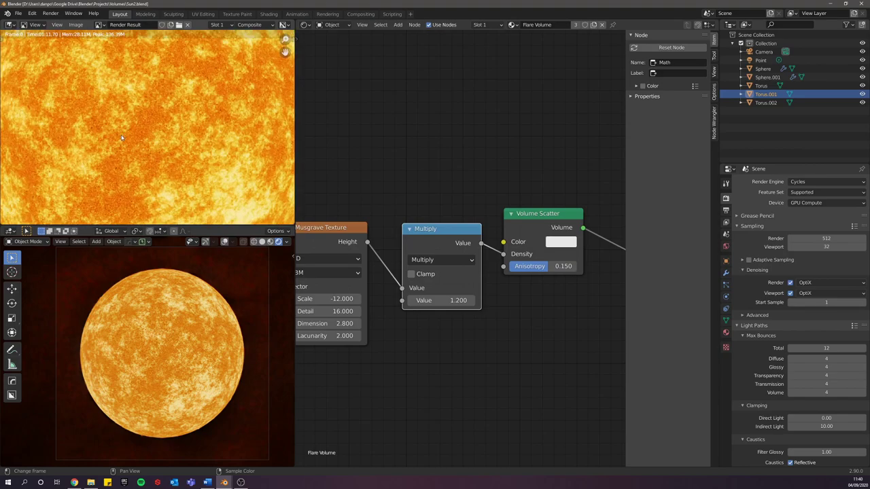
scroll(123, 137, "down", 8)
scroll(119, 144, "up", 3)
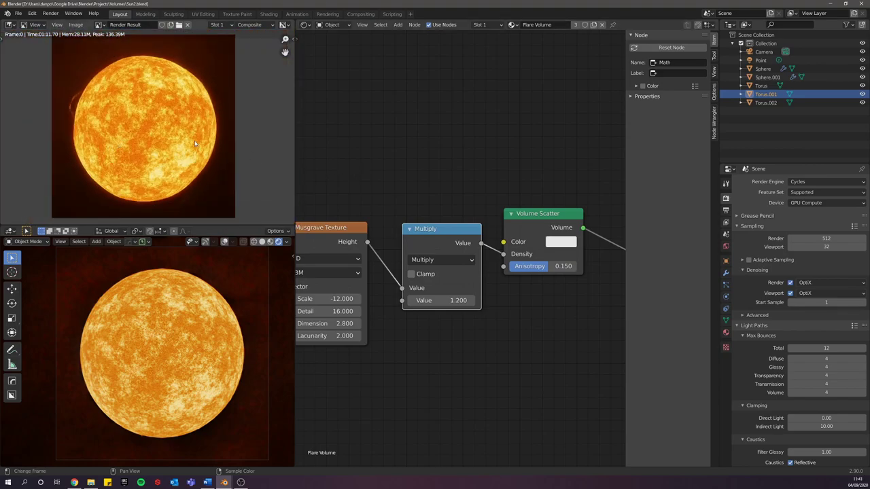
Step: Select the inner Sphere and recolor the orange stop of the Sun material's lowest ColorRamp to a bright pinkish red
left_click(205, 344)
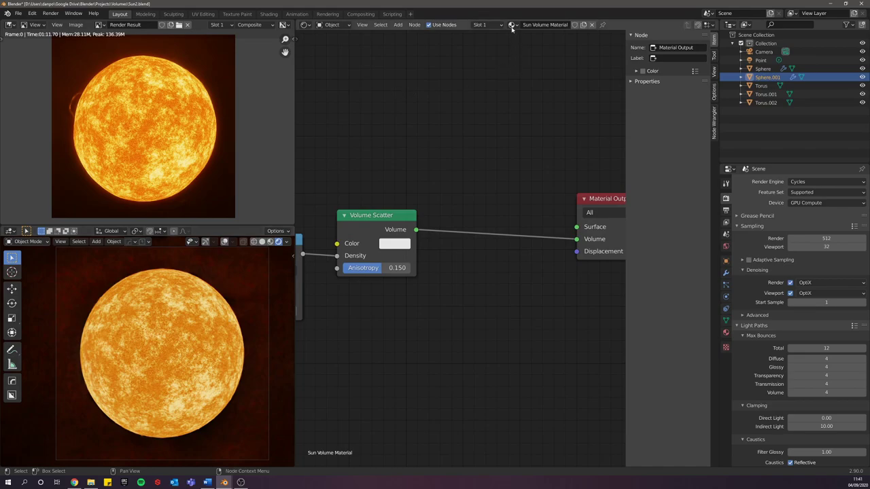
left_click(191, 299)
scroll(469, 240, "down", 4)
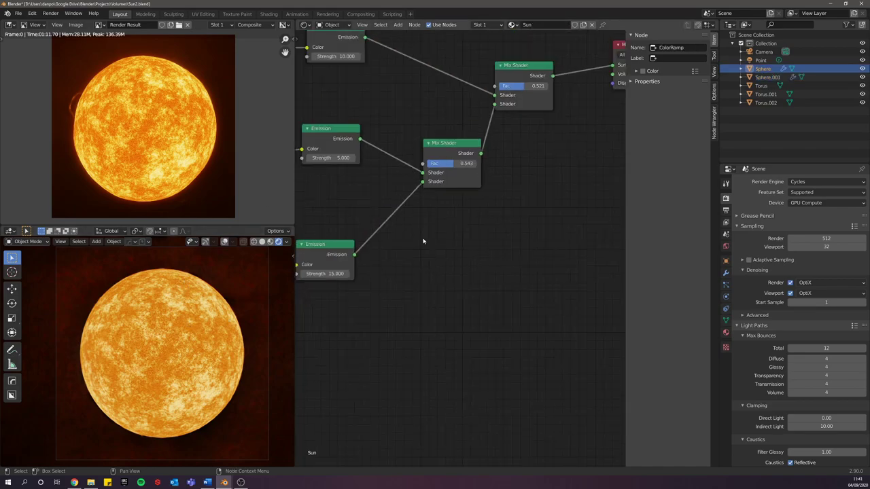
scroll(422, 241, "down", 5)
middle_click_drag(407, 151, 473, 130)
scroll(380, 237, "up", 4)
middle_click_drag(382, 236, 449, 188)
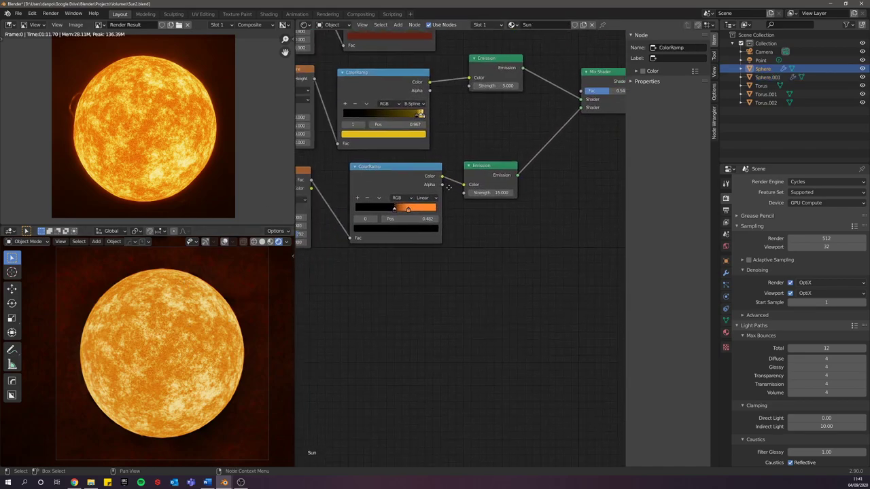
scroll(449, 187, "up", 5)
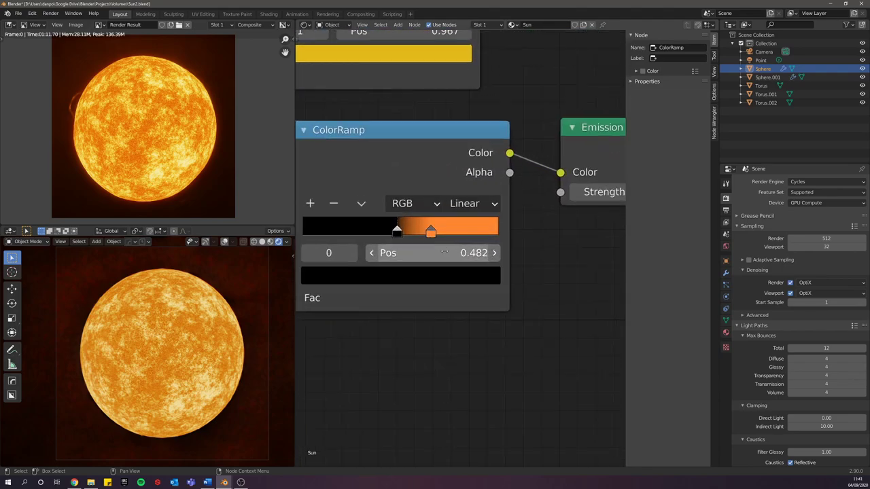
left_click(430, 232)
left_click(401, 275)
left_click(363, 102)
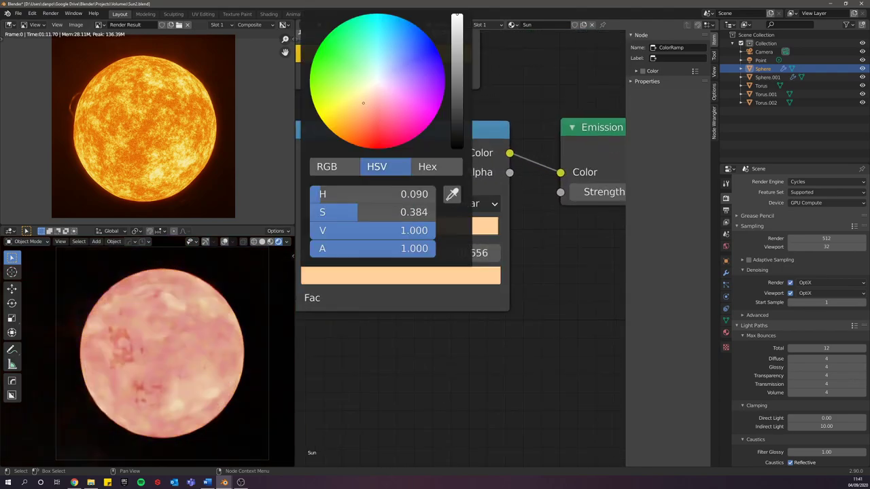
mouse_move(362, 103)
left_mouse_down()
mouse_move(340, 87)
mouse_move(399, 63)
mouse_move(406, 73)
mouse_move(384, 145)
mouse_move(395, 135)
left_mouse_up()
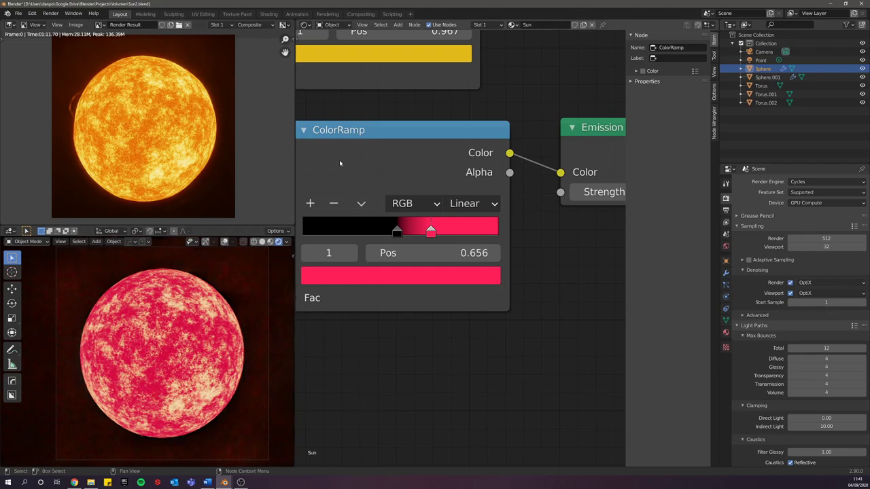
Step: Change the yellow stop at position 0.967 of the B-Spline ColorRamp directly above to a light blue
middle_click_drag(433, 157, 542, 144)
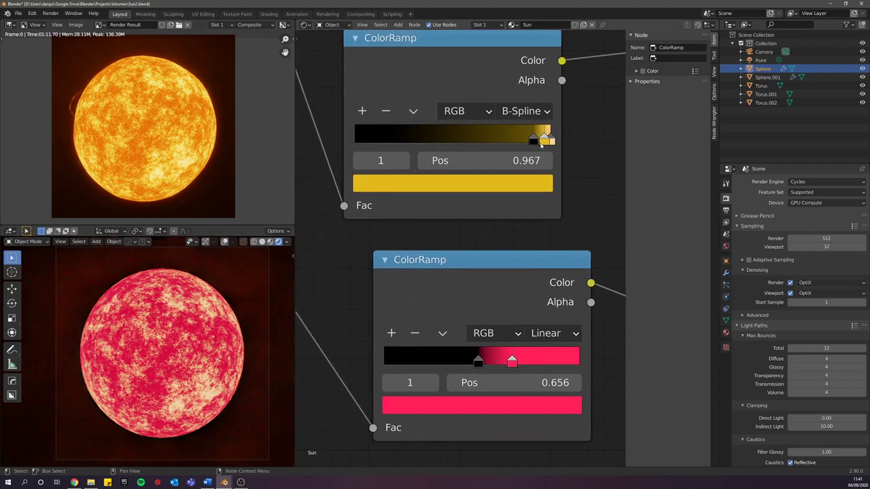
left_click(527, 187)
mouse_move(425, 288)
left_mouse_down()
mouse_move(419, 303)
mouse_move(401, 277)
mouse_move(487, 237)
mouse_move(446, 247)
left_mouse_up()
scroll(581, 136, "up", 5, "shift")
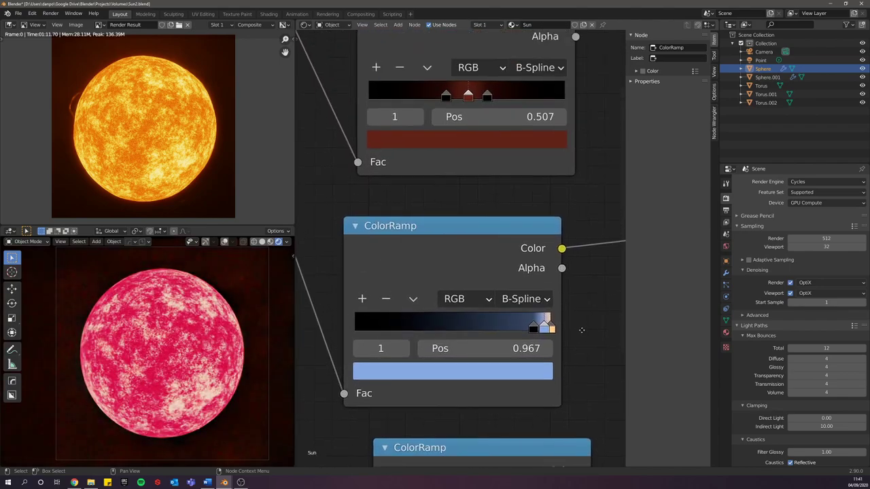
Step: Recolor the dark red middle stop at position 0.507 of the uppermost B-Spline ColorRamp to a deep indigo blue
left_click(466, 178)
left_click_drag(454, 250, 486, 242)
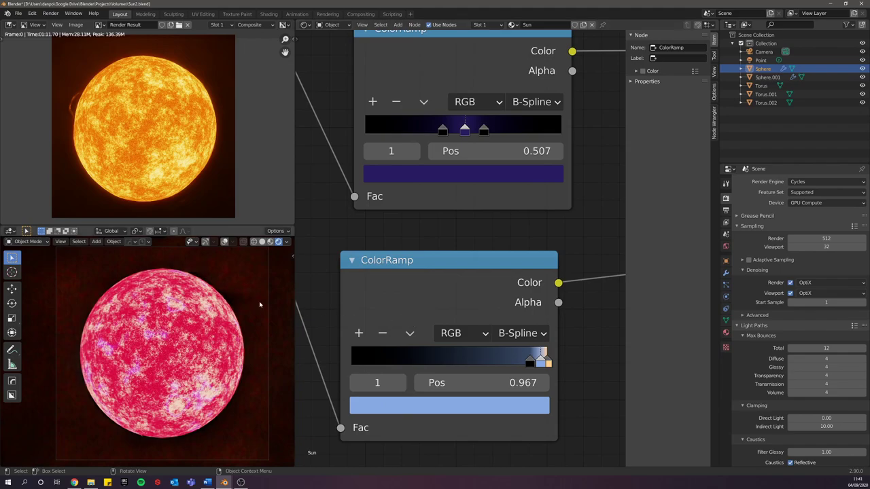
scroll(386, 304, "down", 3)
scroll(484, 338, "down", 2)
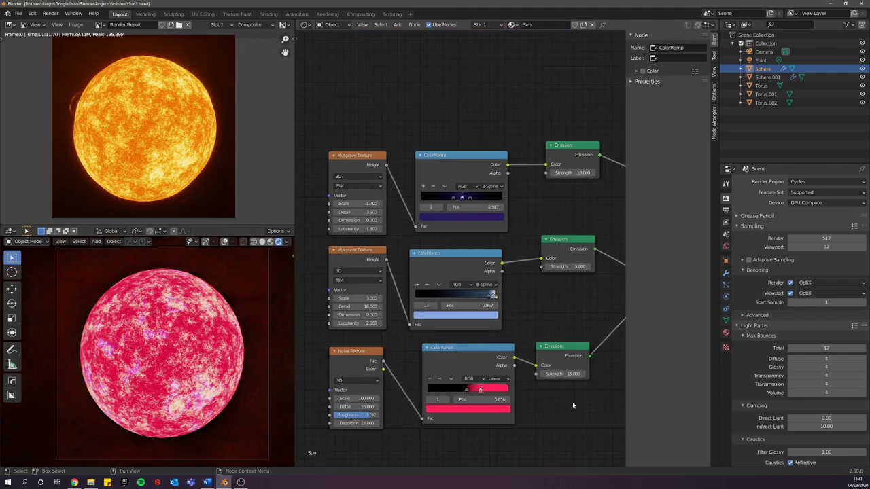
Step: Tidy the Sun material's node layout by nudging the final Mix Shader closer to the Material Output and slightly repositioning the three ColorRamps
middle_click_drag(572, 402, 507, 295)
scroll(491, 227, "down", 4)
middle_click_drag(485, 218, 369, 289)
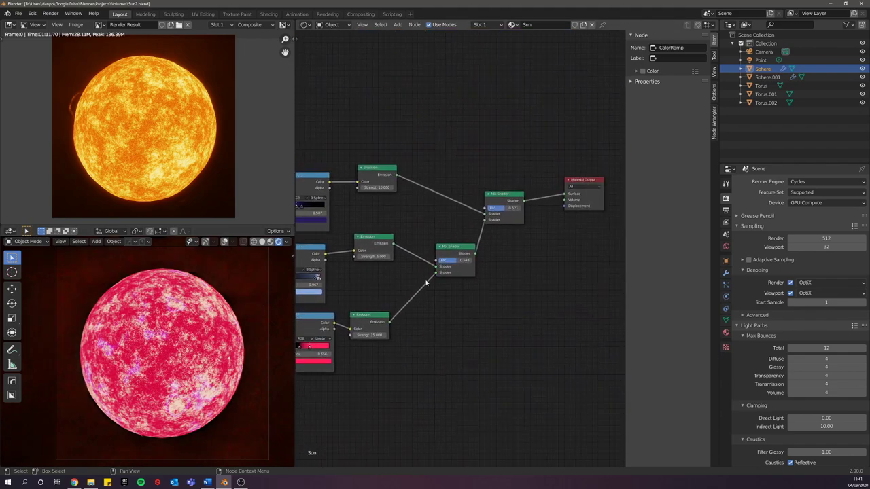
left_click_drag(507, 191, 511, 195)
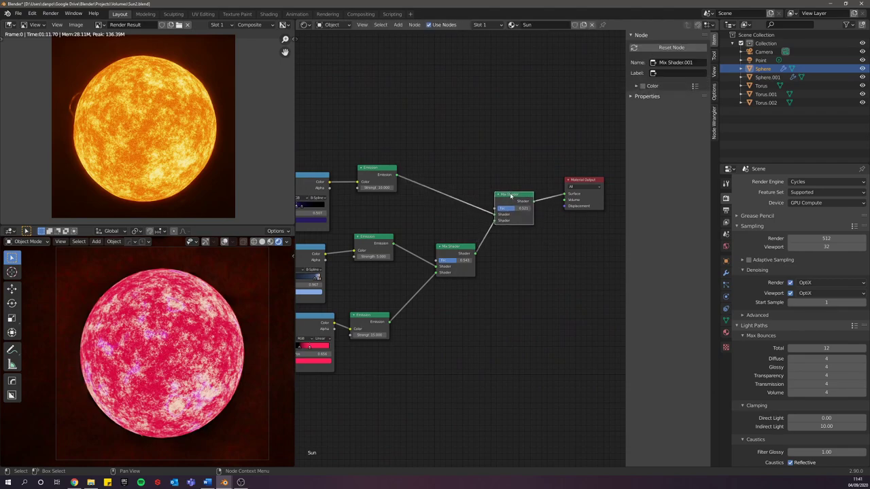
middle_click_drag(418, 230, 505, 199)
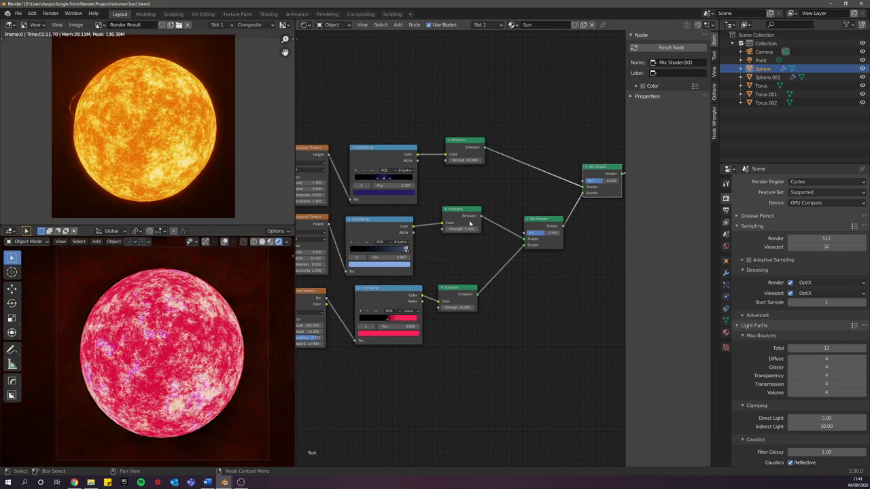
middle_click_drag(441, 264, 487, 254)
left_click_drag(452, 283, 445, 284)
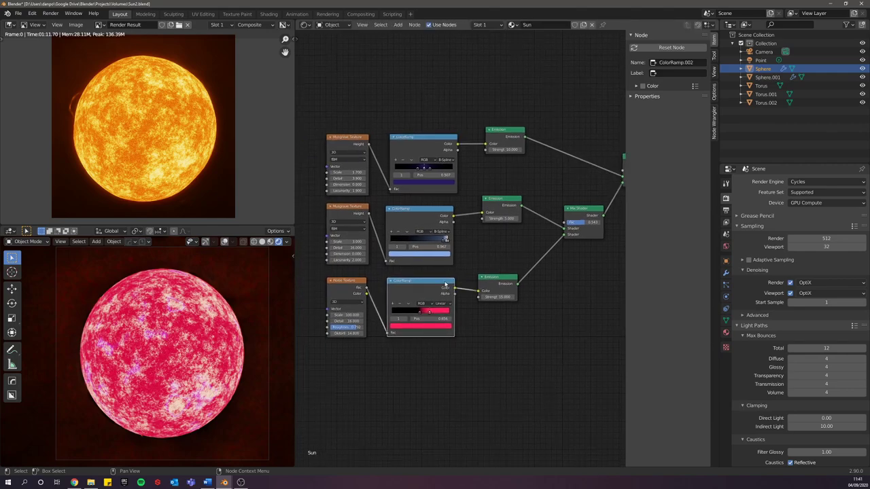
left_click_drag(444, 215, 448, 209)
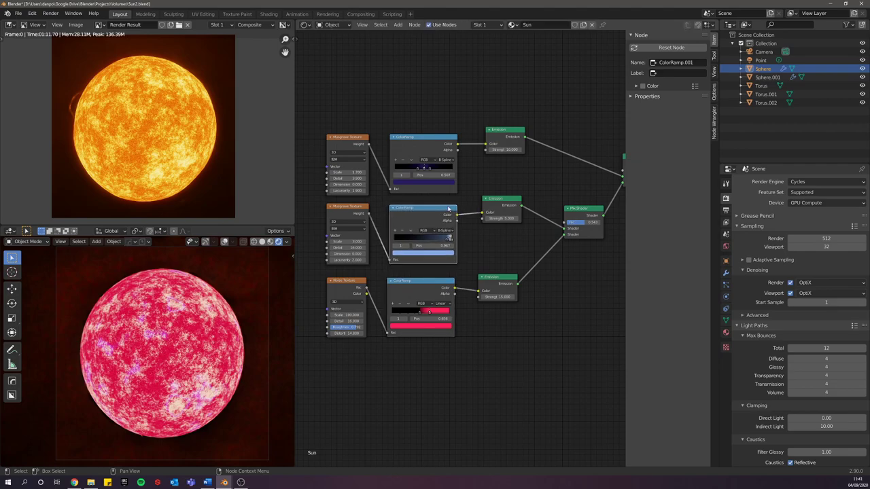
left_click_drag(429, 142, 426, 141)
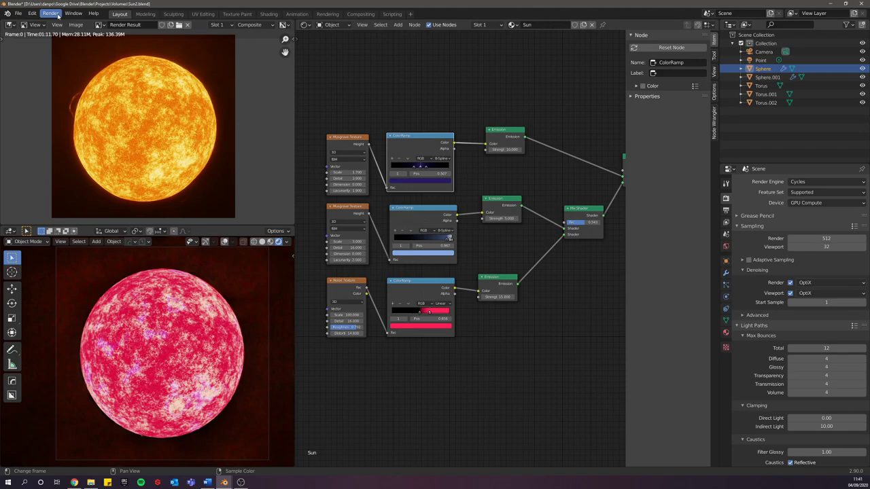
Step: Switch the Render Result to Slot 2 and start rendering an image of the recolored star
left_click(221, 25)
left_click(225, 94)
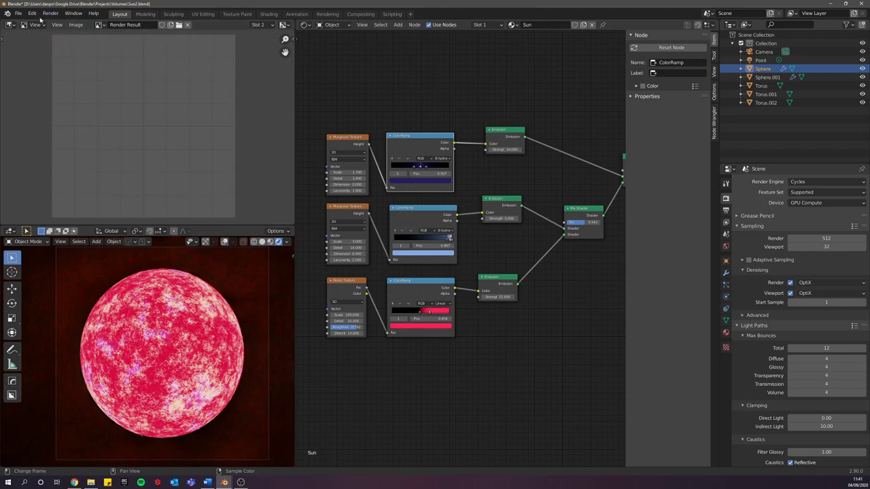
left_click(50, 14)
left_click(65, 21)
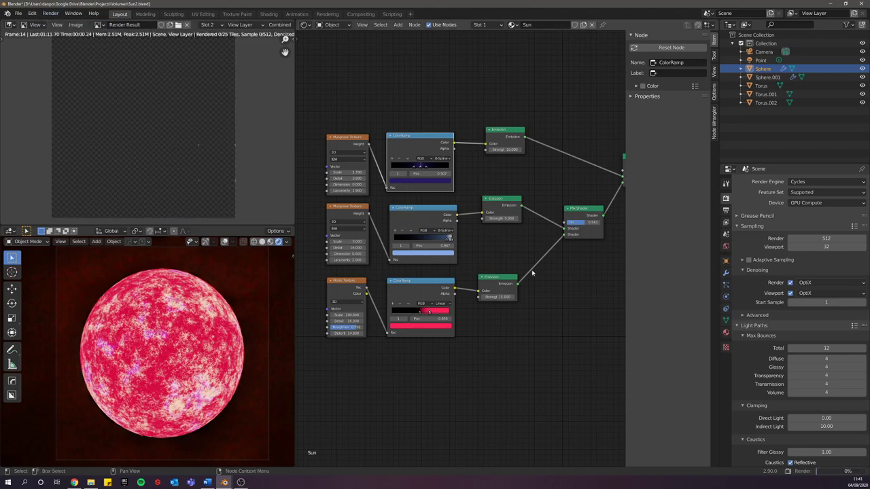